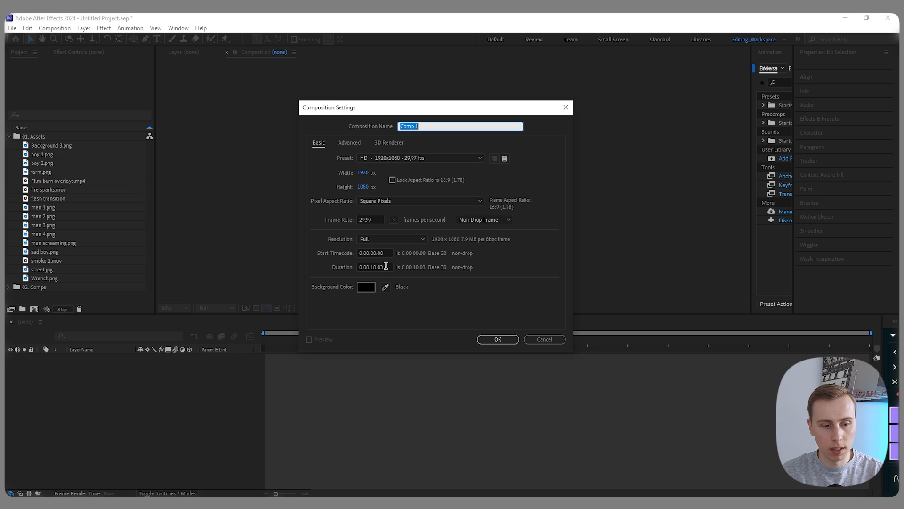
- Create a 1920x1080, 29.97 fps composition named Export with a duration of 0:00:10:00
key("BackSpace")
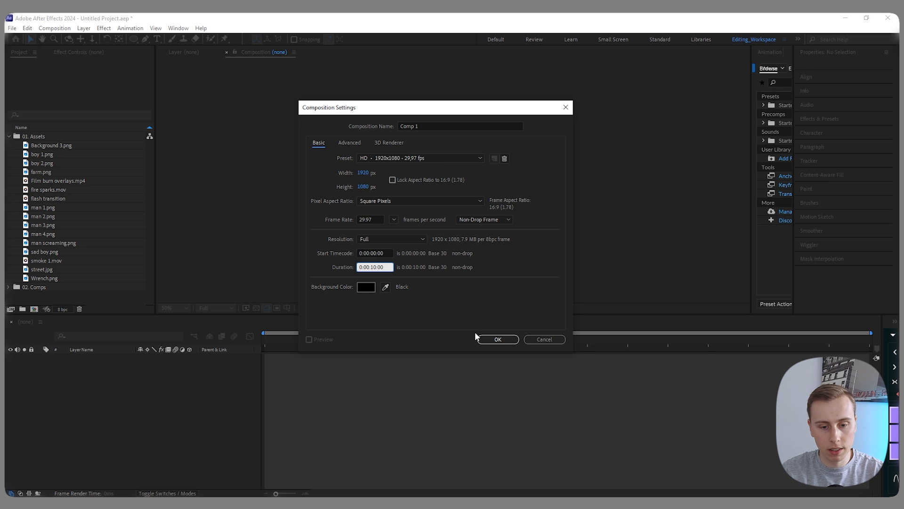
left_click(497, 339)
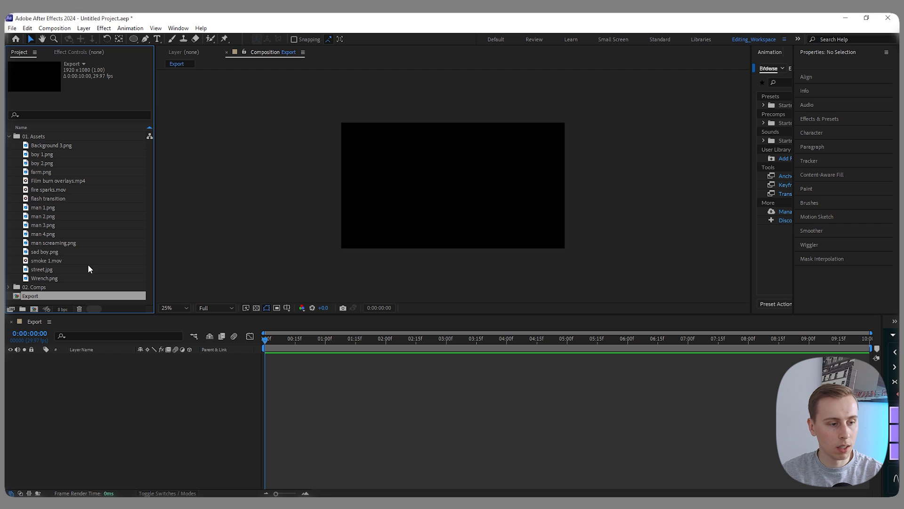
- Add man 1.png to man 4.png, farm.png and boy 1.png as layers to the Export composition
left_click(43, 208)
left_click(39, 215, "ctrl")
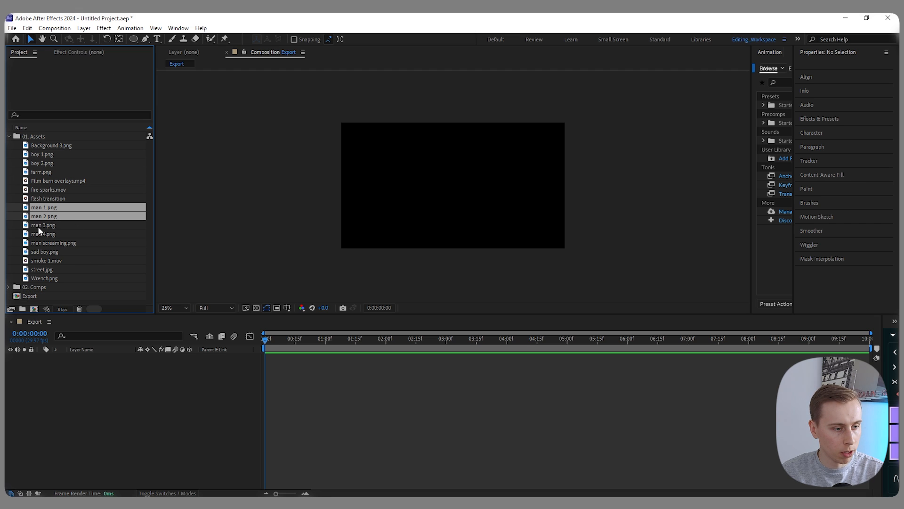
left_click(38, 225, "ctrl")
left_click(50, 233, "ctrl")
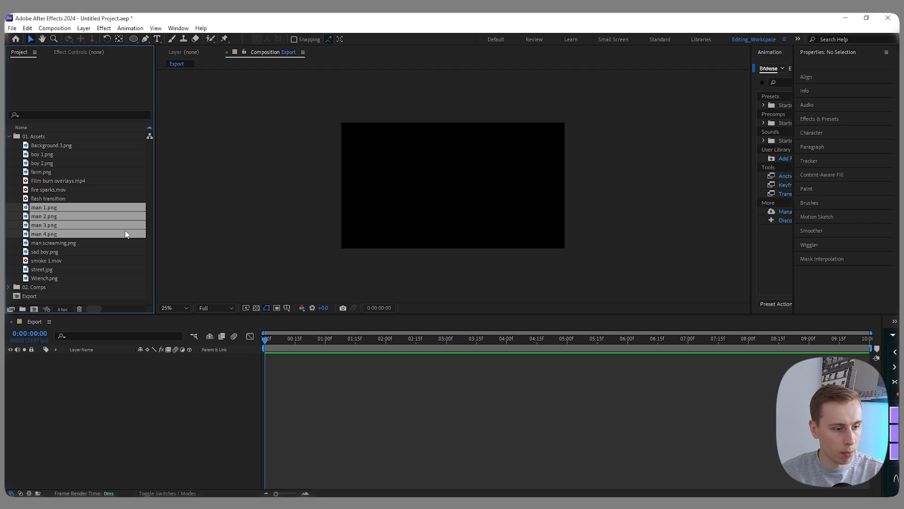
left_click(42, 172, "ctrl")
left_click(51, 155, "ctrl")
left_click_drag(43, 152, 60, 385)
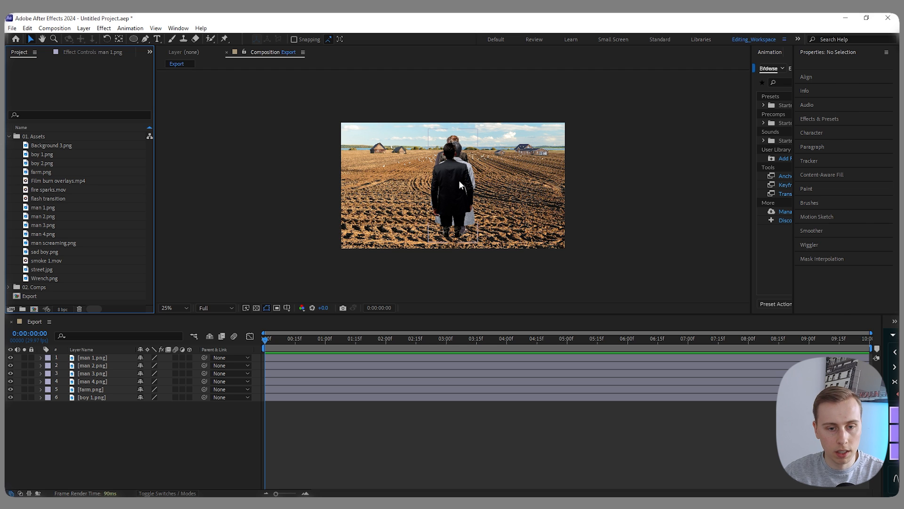
- Spread the four men in pairs along the frame's left and right sides and move boy 1.png above farm.png
left_click_drag(460, 181, 366, 208)
left_click_drag(456, 180, 397, 207)
left_click_drag(455, 180, 578, 209)
left_click_drag(450, 171, 513, 209)
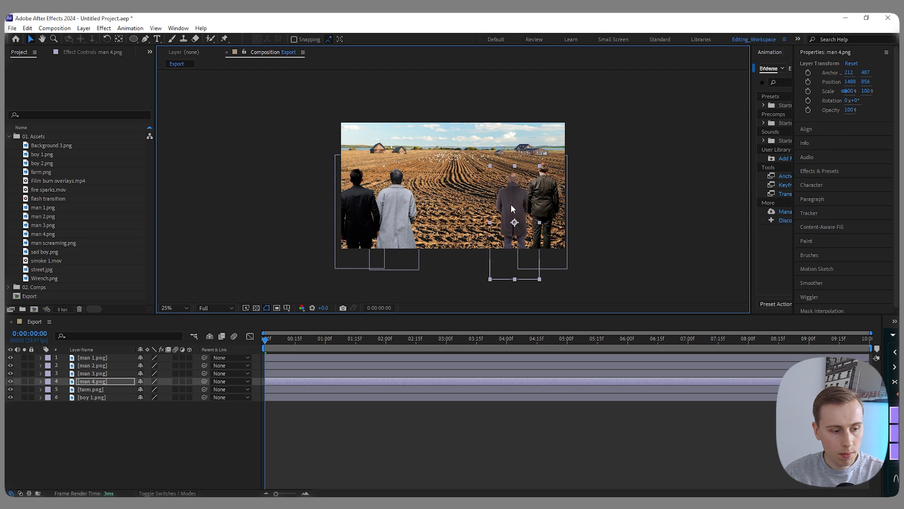
left_click(110, 398)
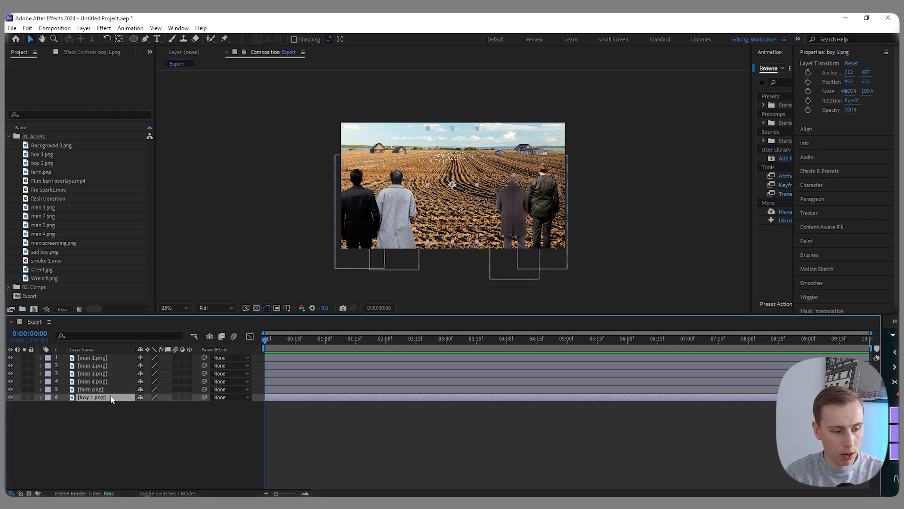
key("ctrl+alt+Up")
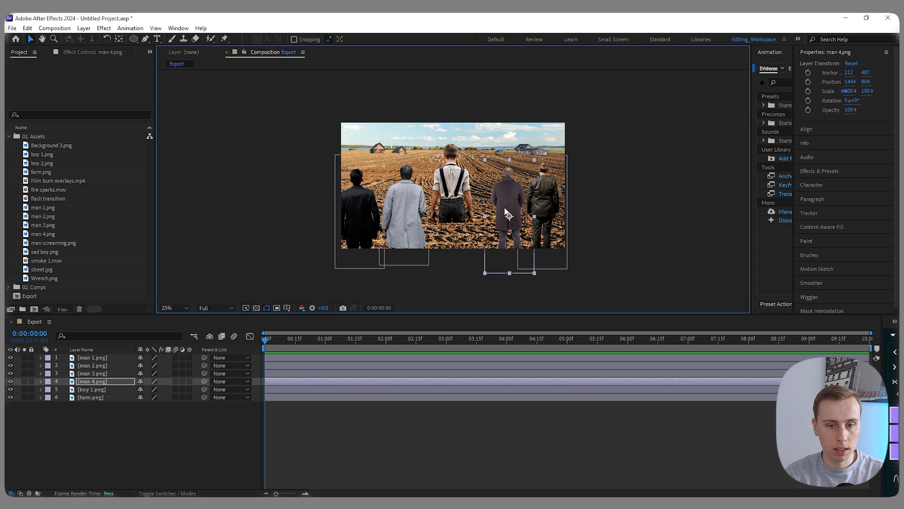
scroll(382, 149, "up", 3)
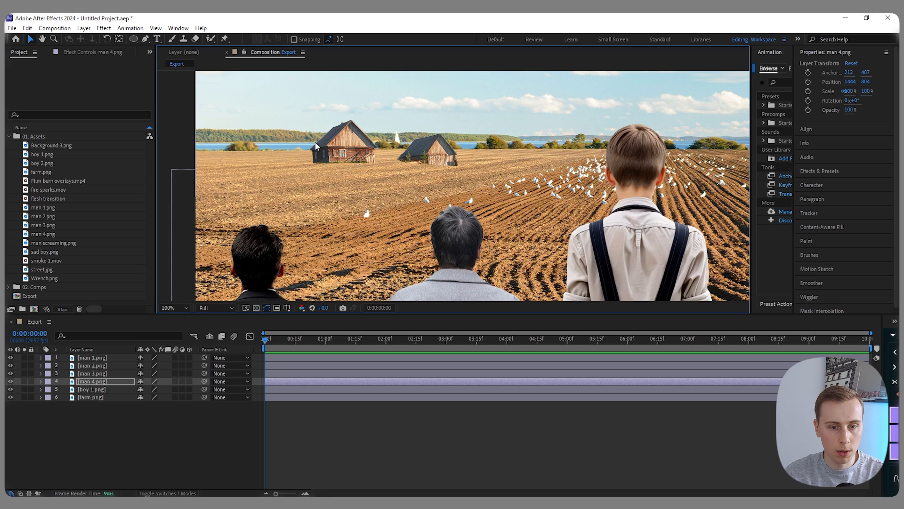
scroll(352, 133, "down", 3)
scroll(533, 129, "up", 3)
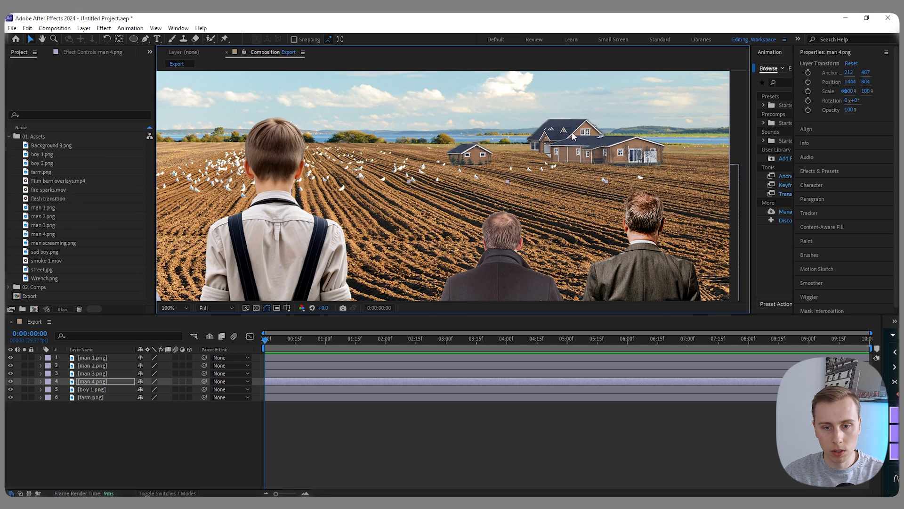
scroll(573, 134, "down", 4)
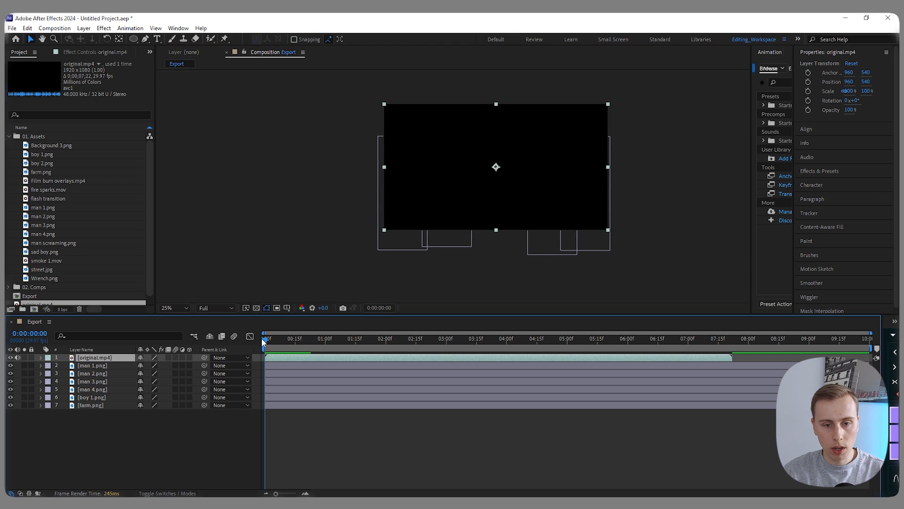
- Place original.mp4 in the 01. Assets folder, add it as the top layer with the playhead at 0:00:00:16, and hide its video
left_click_drag(262, 338, 301, 340)
scroll(117, 245, "down", 1)
left_click_drag(37, 296, 38, 137)
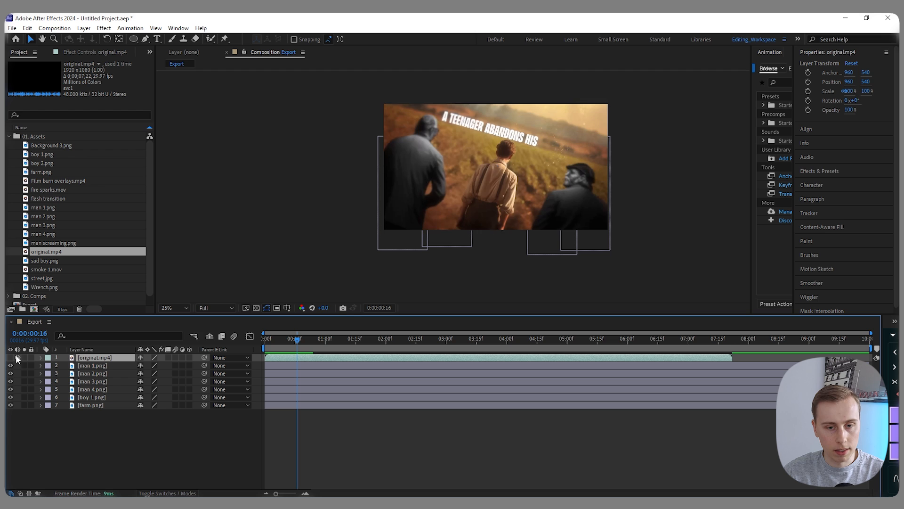
left_click(11, 358)
- Apply Hue/Saturation to the man 1.png layer with Master Saturation -100 and Master Lightness -25
left_click(273, 366)
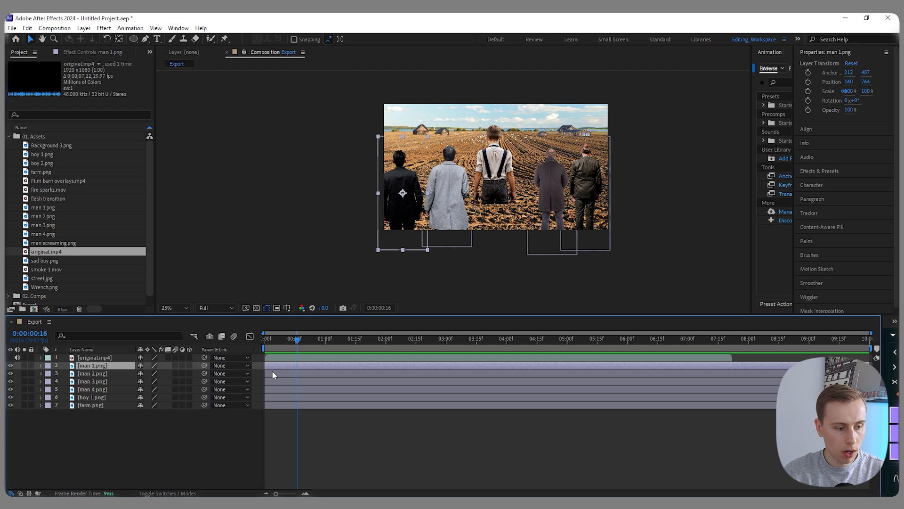
key("ctrl+space")
type("hue")
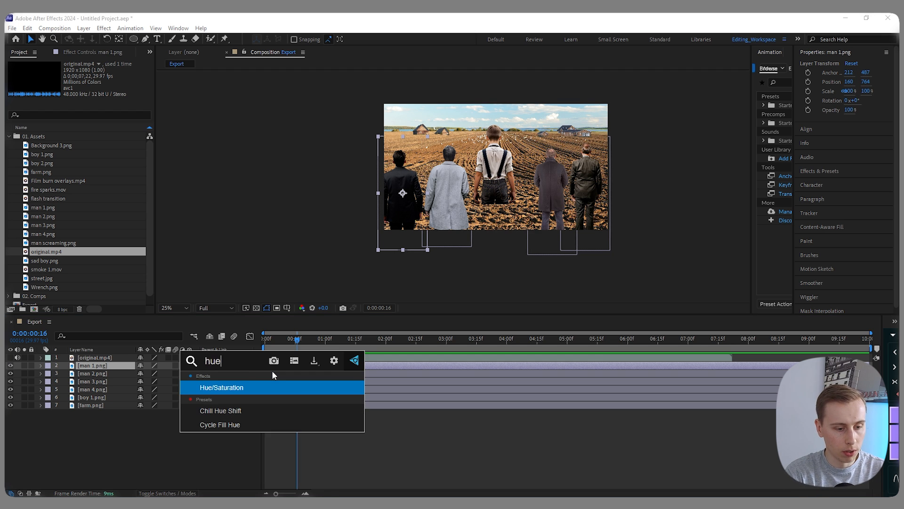
key("Return")
left_click_drag(83, 155, 27, 158)
left_click(91, 164)
type("-25")
key("Return")
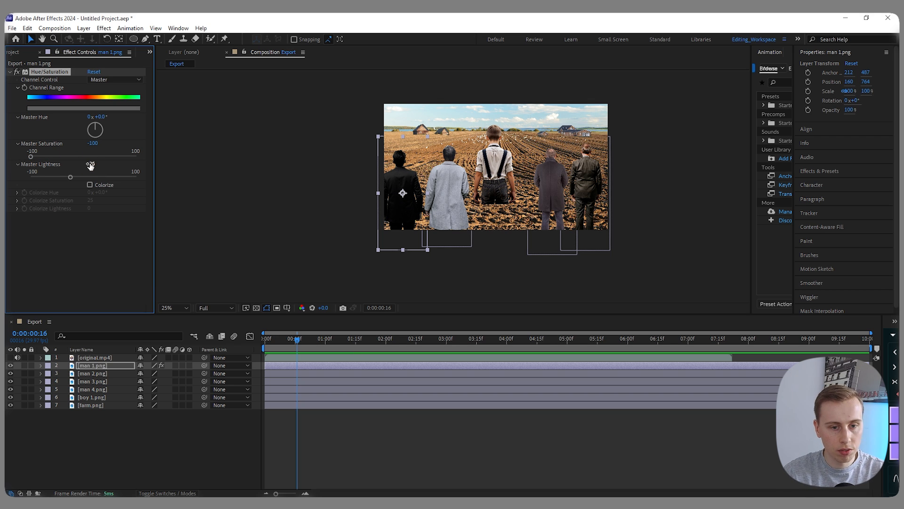
- Copy the Hue/Saturation effect from man 1.png to the man 2.png, man 3.png and man 4.png layers
left_click(44, 73)
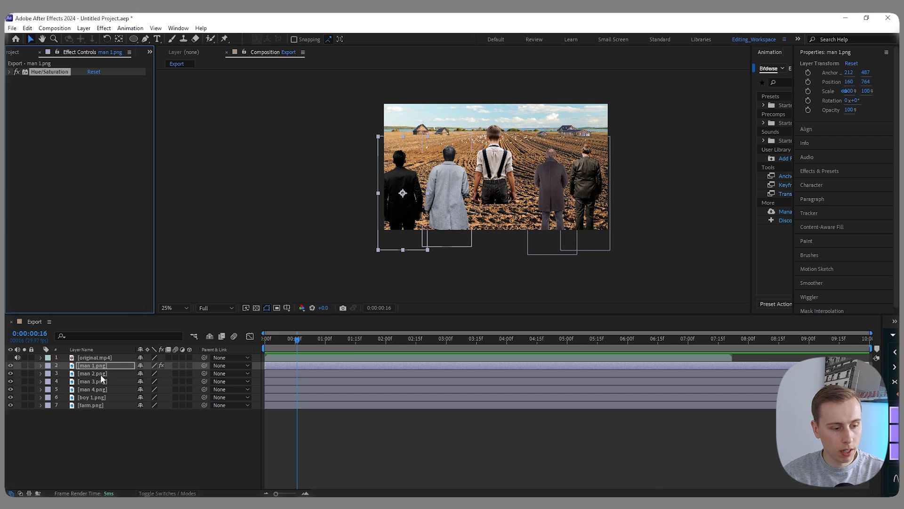
left_click(98, 374)
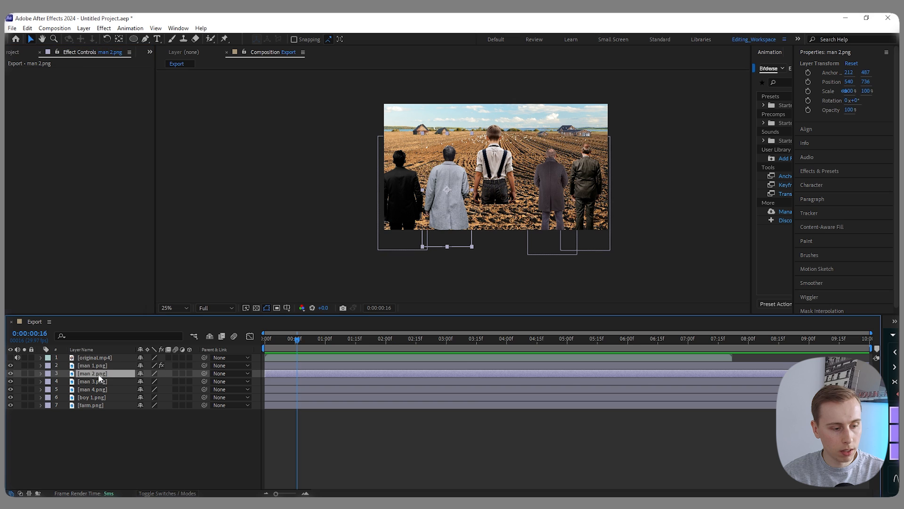
key("ctrl+v")
left_click(94, 380, "ctrl")
key("ctrl+v")
left_click(94, 387, "ctrl")
key("ctrl+v")
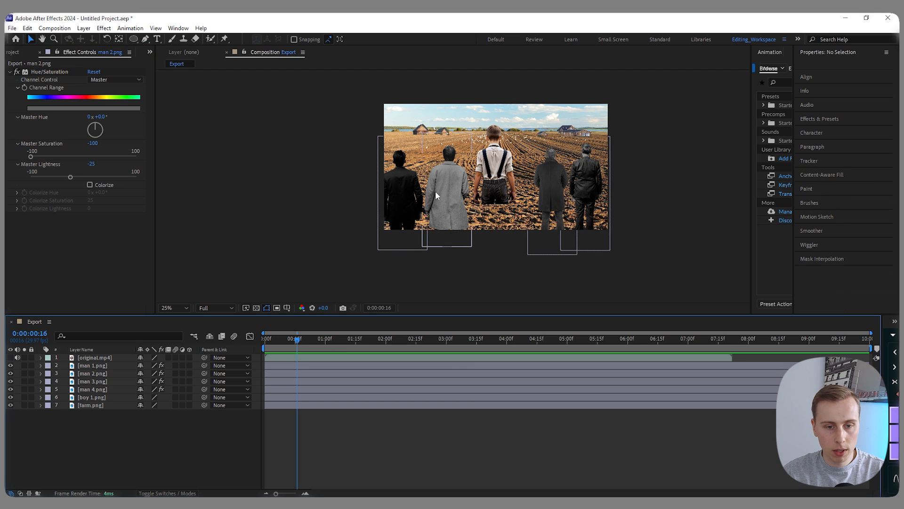
- Set the Hue/Saturation Master Lightness of man 2.png to -50
left_click(95, 372)
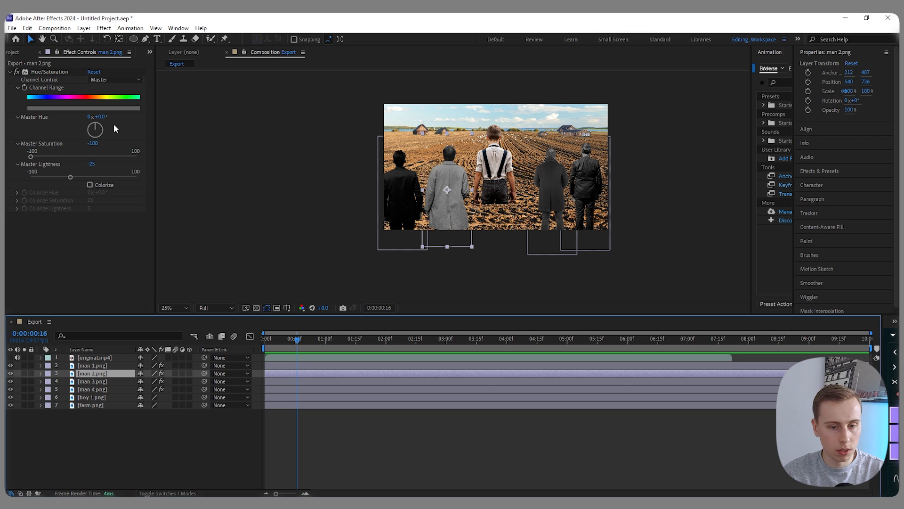
left_click(91, 163)
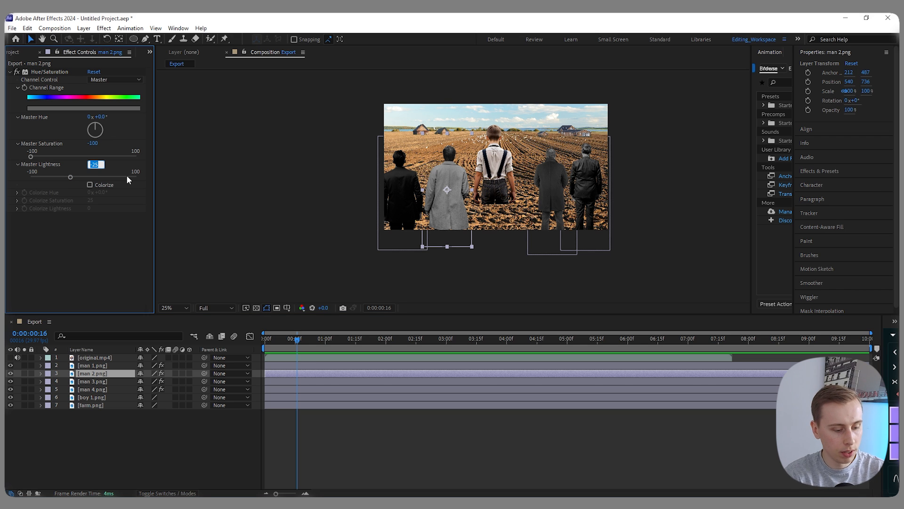
type("-50")
key("Return")
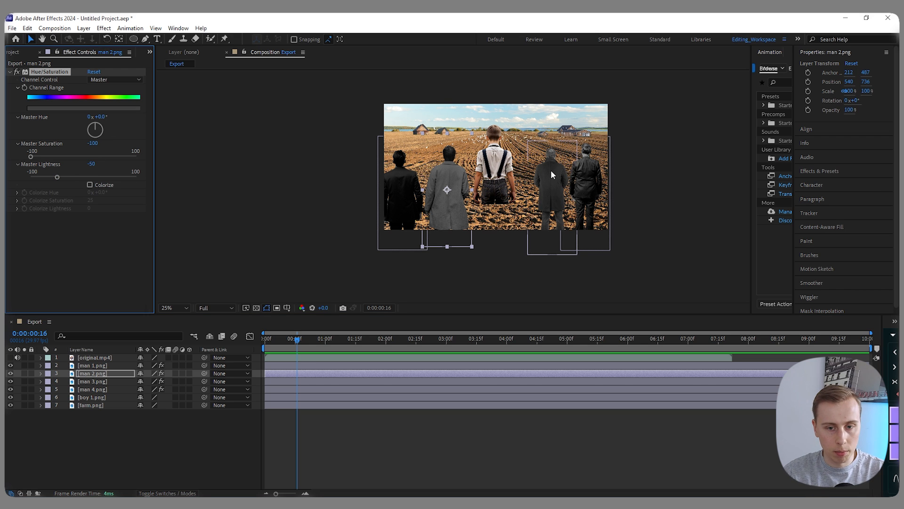
- Move the man 4.png layer above man 3.png and set its Master Lightness to -40
left_click(552, 174)
key("ctrl+]")
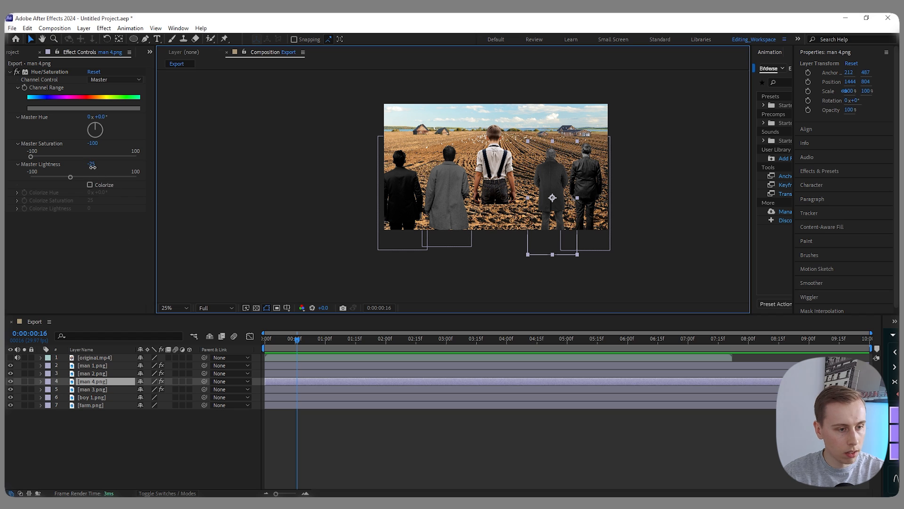
left_click(91, 164)
type("-40")
key("Return")
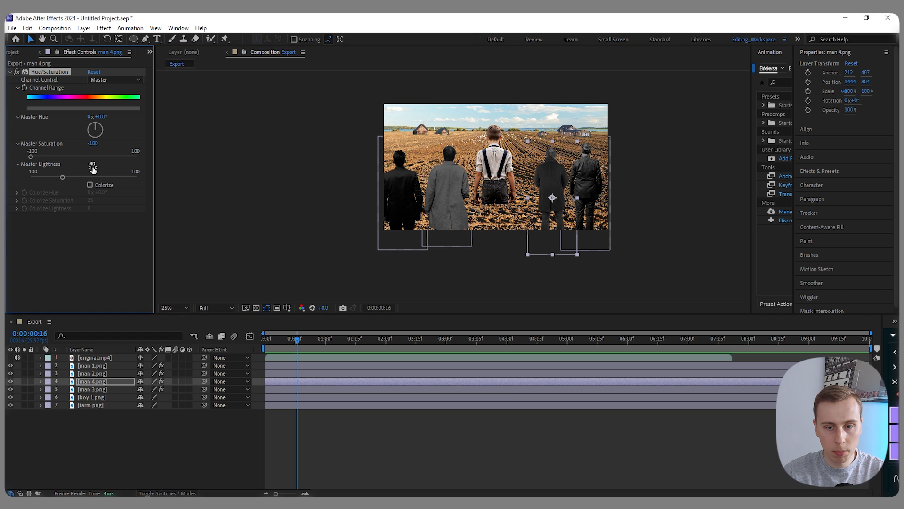
- Apply Curves to man 2.png and shape an S-curve with lowered shadows and raised highlights
left_click(94, 371)
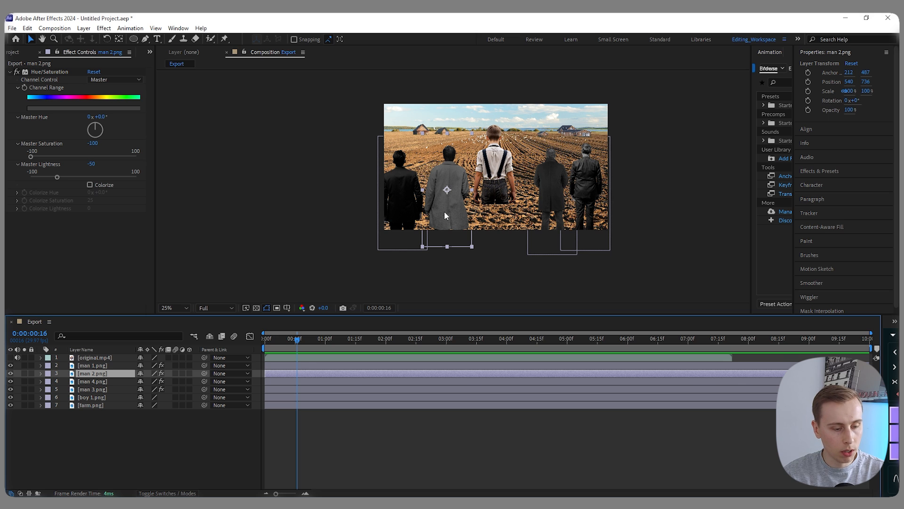
key("ctrl+space")
type("curve")
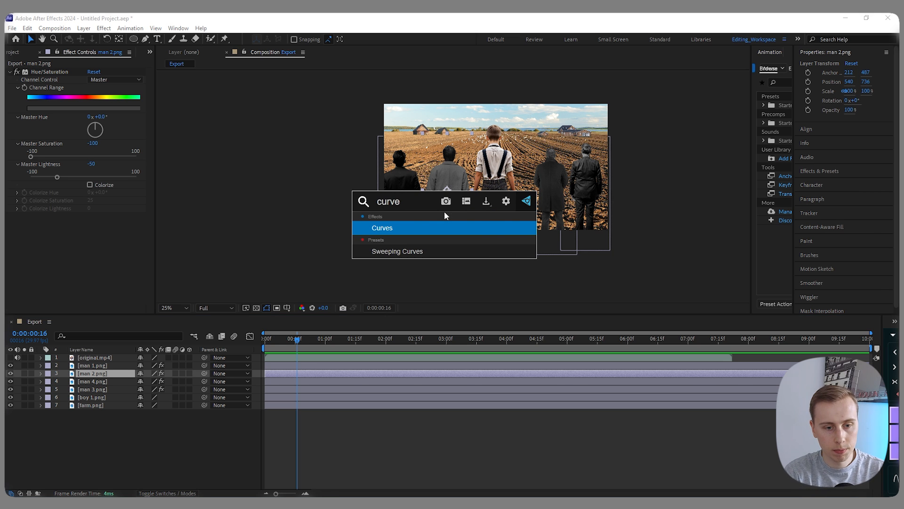
key("Return")
left_click_drag(53, 255, 57, 258)
left_click_drag(112, 202, 104, 194)
left_click_drag(57, 257, 65, 260)
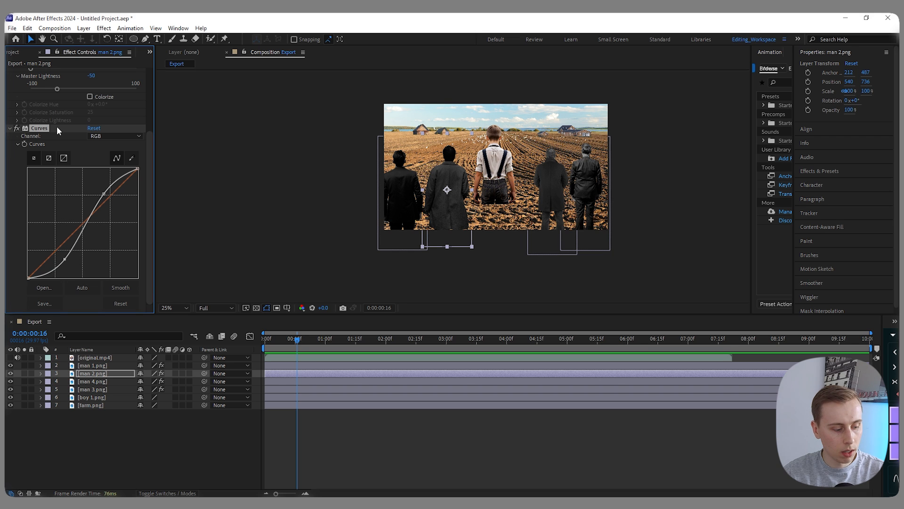
left_click(10, 128)
- Copy the Curves effect to man 4.png and raise its shadow point for a gentler S-curve
left_click(97, 381)
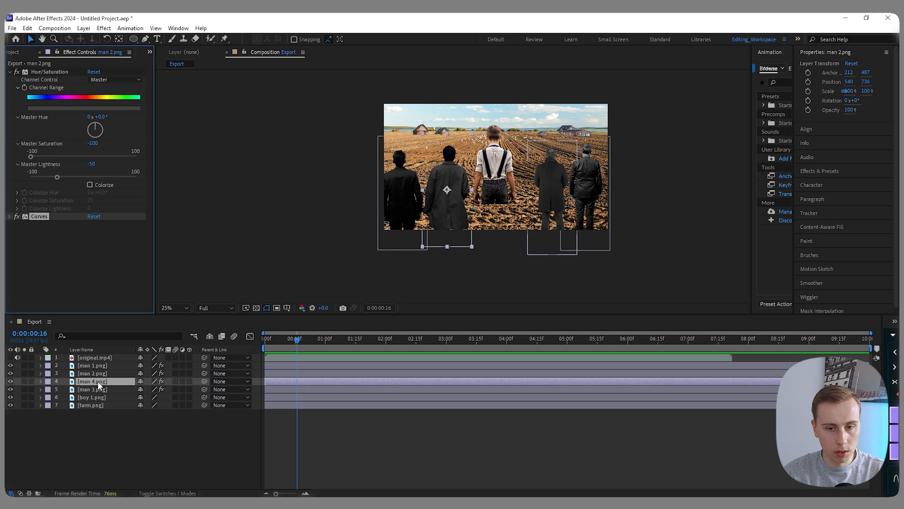
left_click_drag(65, 214, 59, 203)
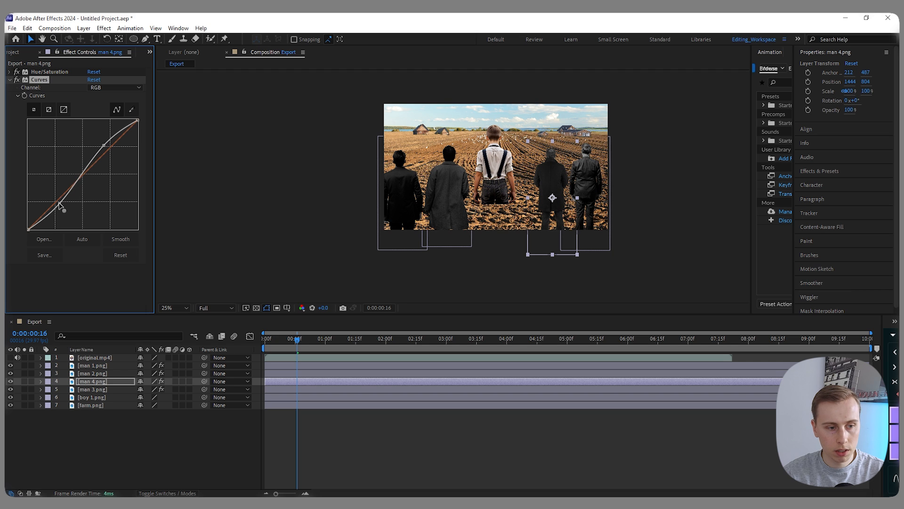
left_click_drag(59, 203, 59, 202)
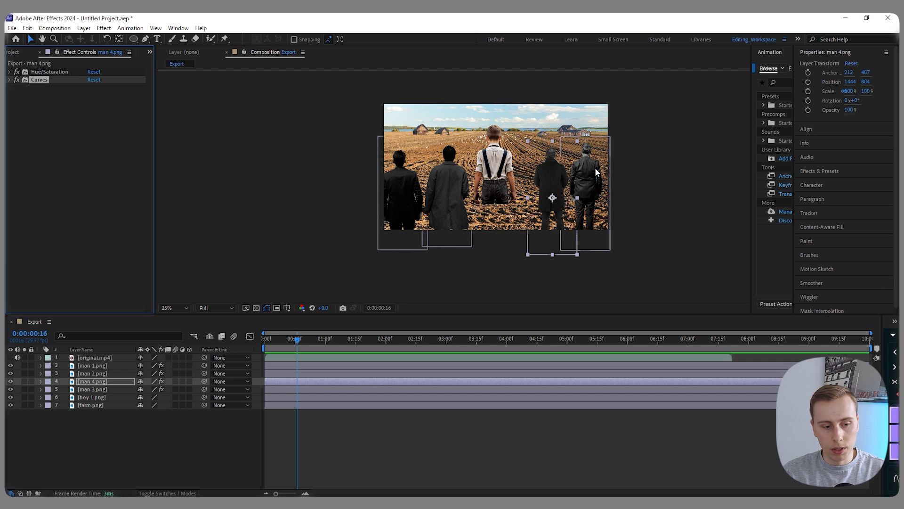
- Create a Two-Node Camera with a 50 mm focal length in the Export composition
right_click(122, 433)
mouse_move(156, 322)
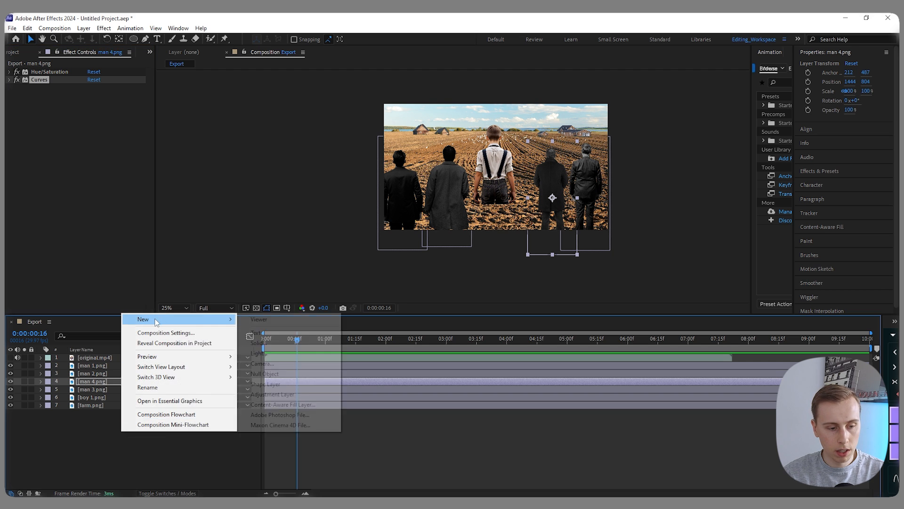
left_click(273, 363)
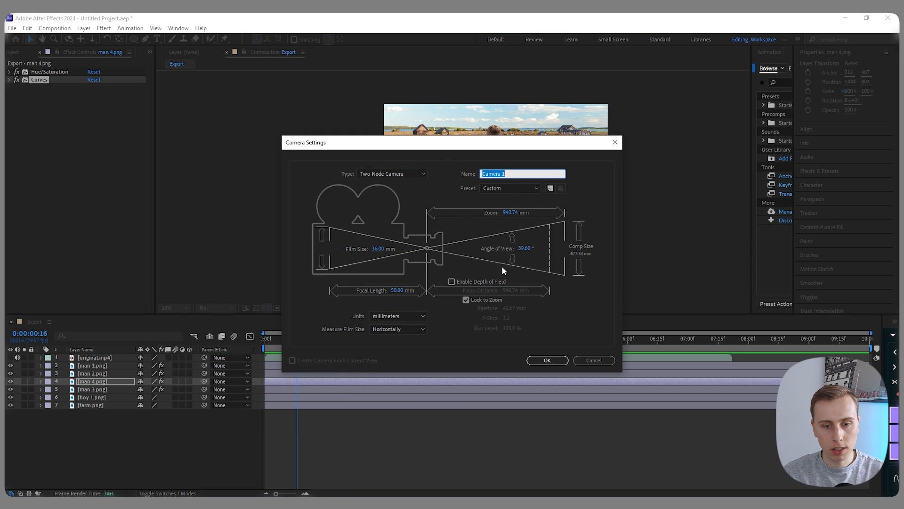
left_click(547, 360)
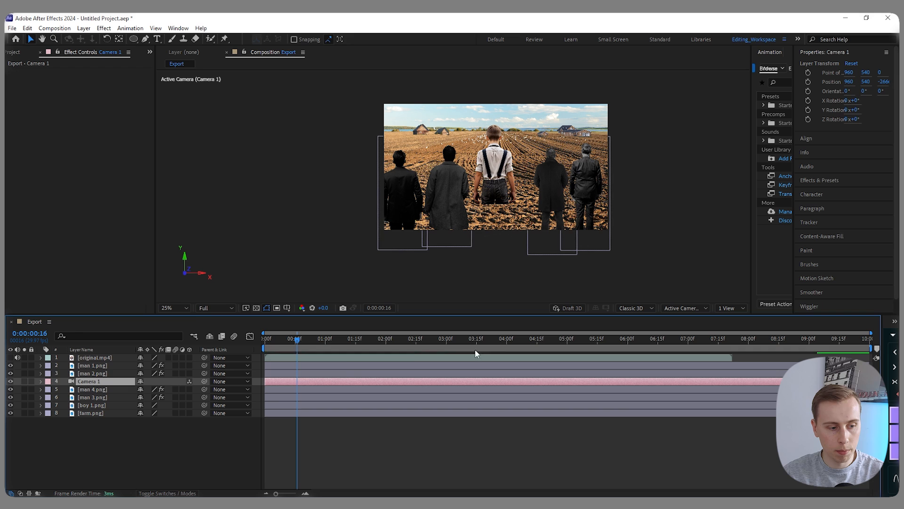
- Move the camera layer to the top of the layer stack and original.mp4 to the bottom
key("ctrl+bracketright")
key("ctrl+bracketright")
left_click_drag(94, 360, 86, 432)
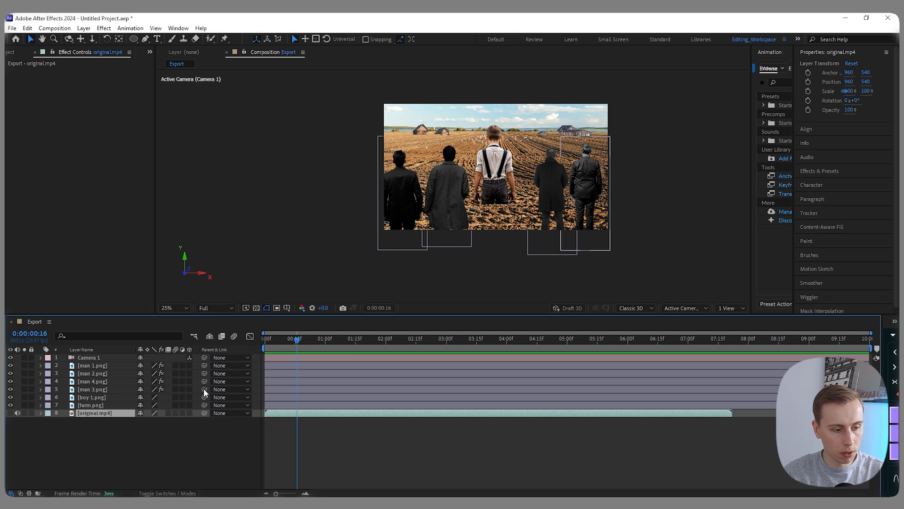
- Make the man, boy and farm layers 3D and switch the composition viewer to 2 Views
left_click_drag(190, 366, 190, 413)
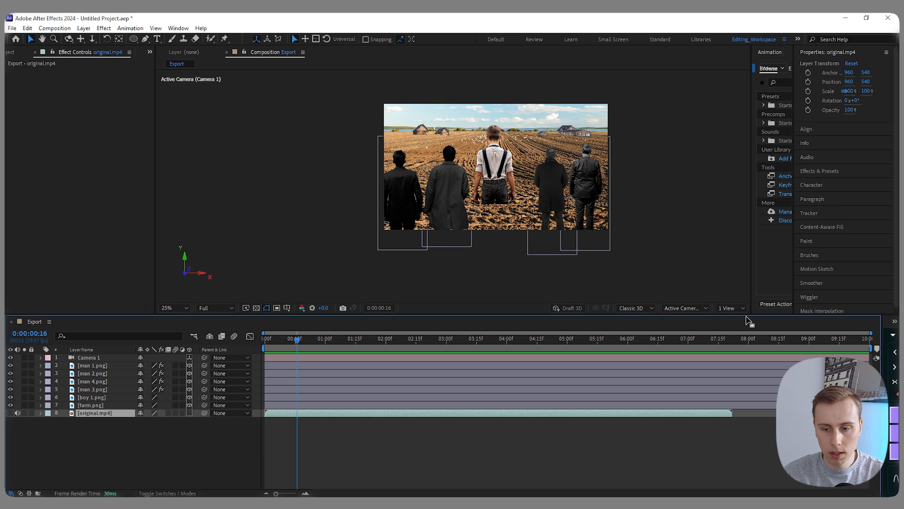
left_click(731, 309)
left_click(736, 328)
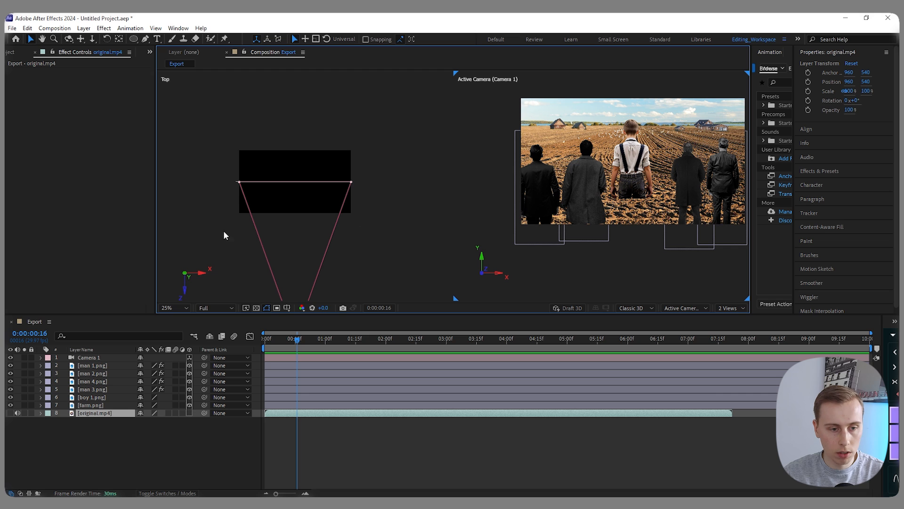
- Move the four man layers together toward the camera to a Z position of -1000
scroll(268, 181, "up", 2)
left_click(93, 365)
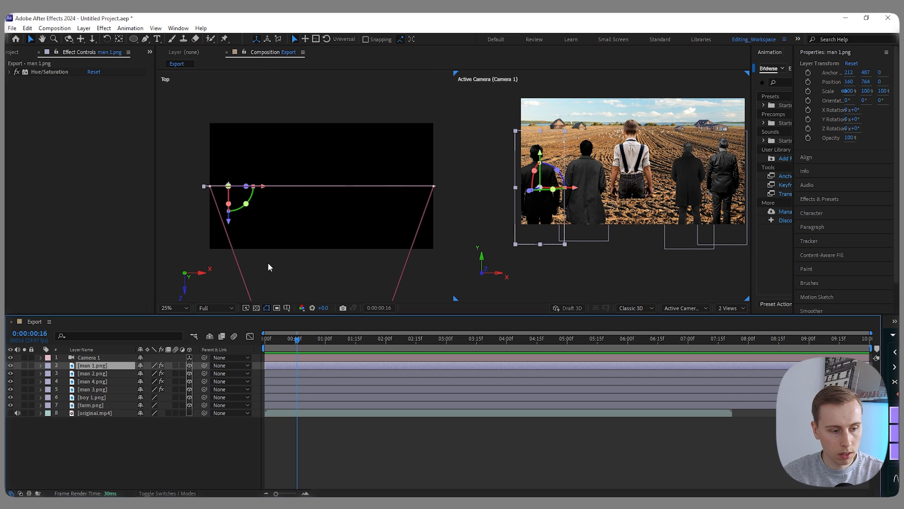
left_click(92, 389, "shift")
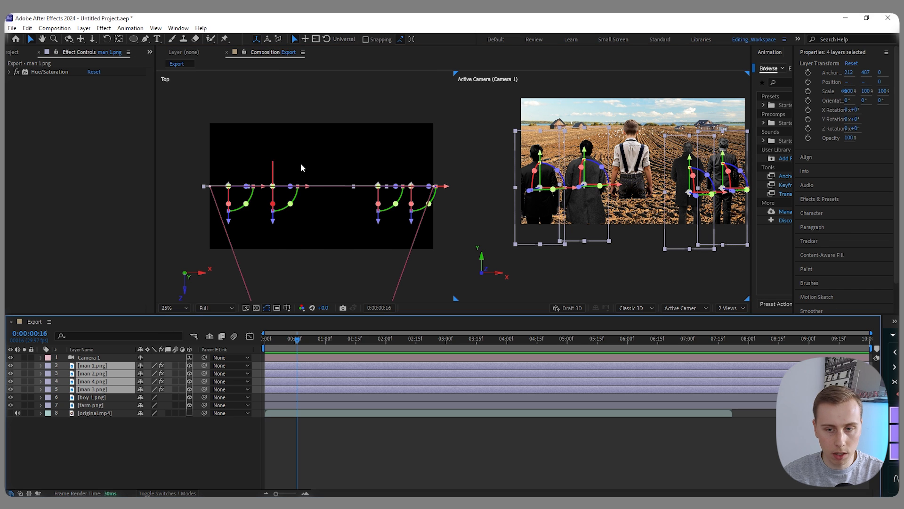
scroll(310, 164, "down", 2)
left_click_drag(297, 196, 296, 256)
- Move boy 1.png toward the camera to Z -160 and push farm.png back to Z 352
left_click(115, 398)
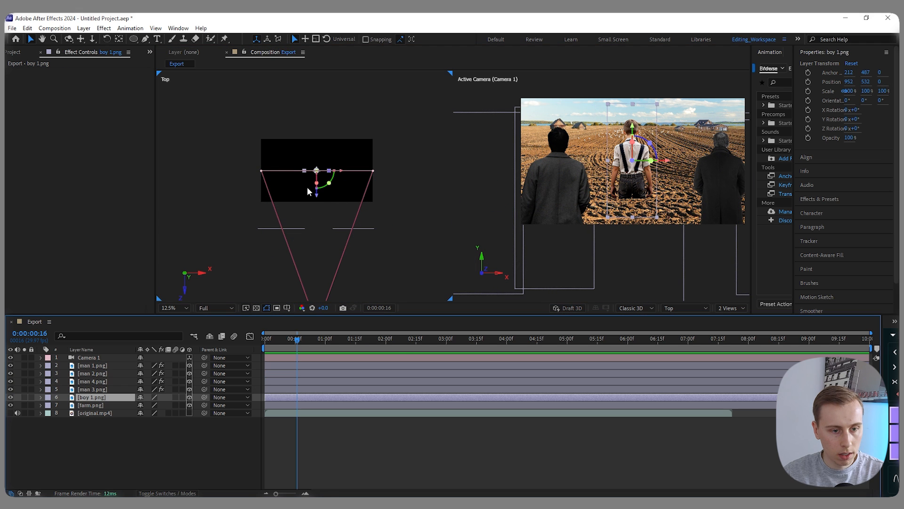
left_click_drag(317, 199, 318, 209)
left_click(91, 408)
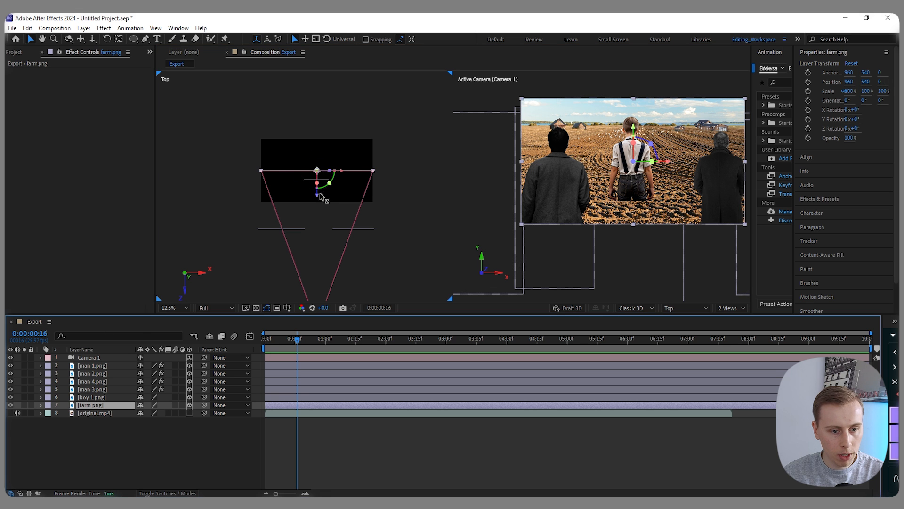
left_click_drag(322, 194, 321, 171)
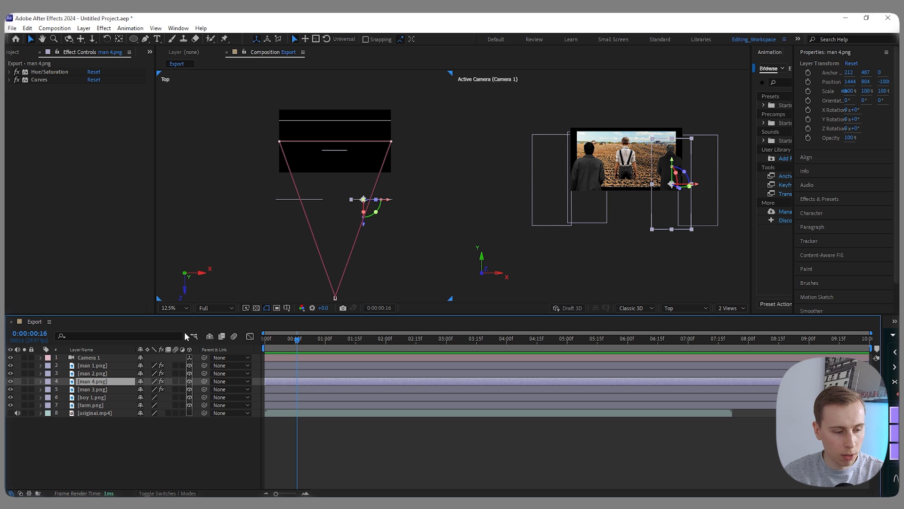
- Push the two outer men back in depth, man 1.png to Z -904 and man 3.png to Z -896
scroll(277, 200, "up", 2)
left_click(278, 201)
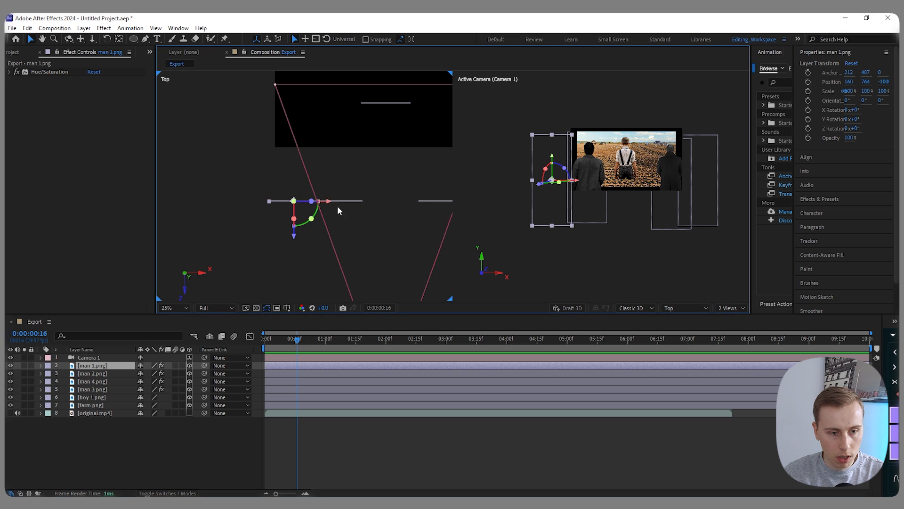
left_click_drag(295, 238, 296, 227)
left_click_drag(331, 190, 247, 198)
scroll(246, 198, "down", 1)
left_click(326, 199)
scroll(315, 204, "up", 1)
left_click_drag(319, 230, 320, 216)
scroll(295, 168, "down", 1)
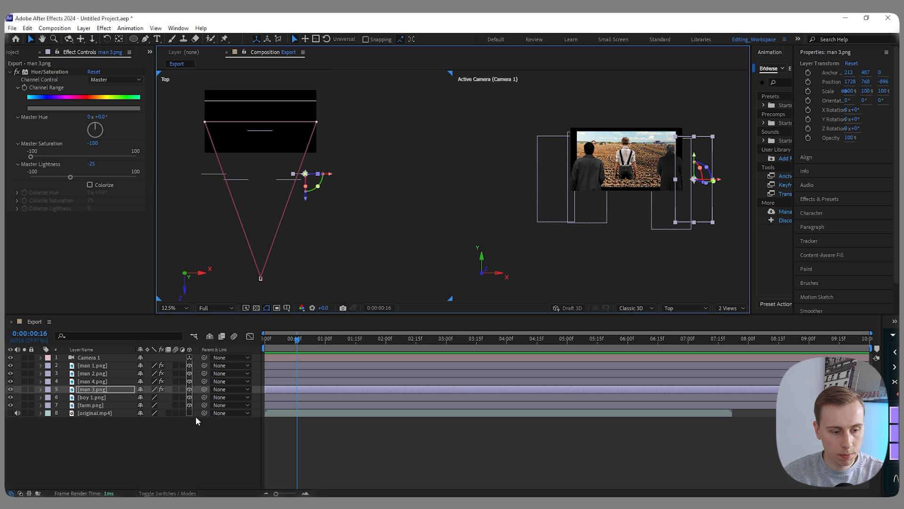
- Solo the visible original.mp4 reference, scrub to the end of its farm shot and mark it at 0:00:03:11
left_click(28, 435)
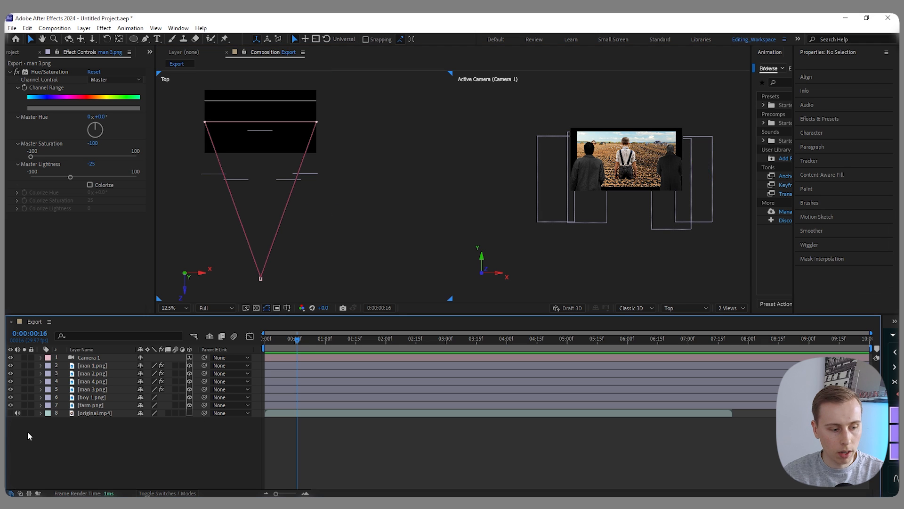
left_click(10, 413)
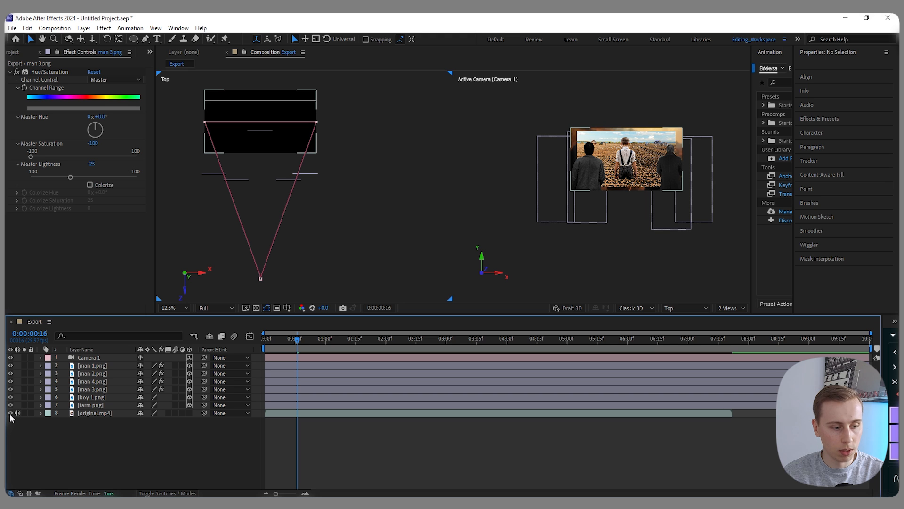
left_click(24, 413)
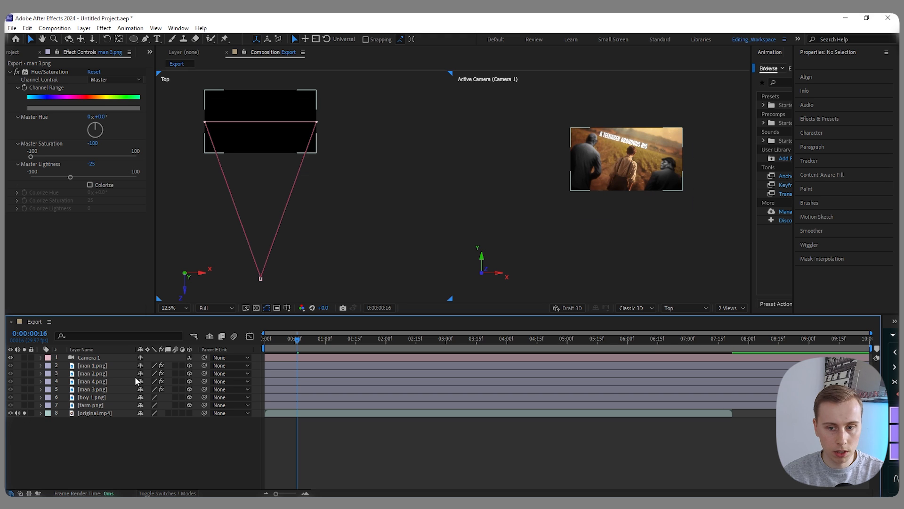
left_click_drag(298, 343, 480, 346)
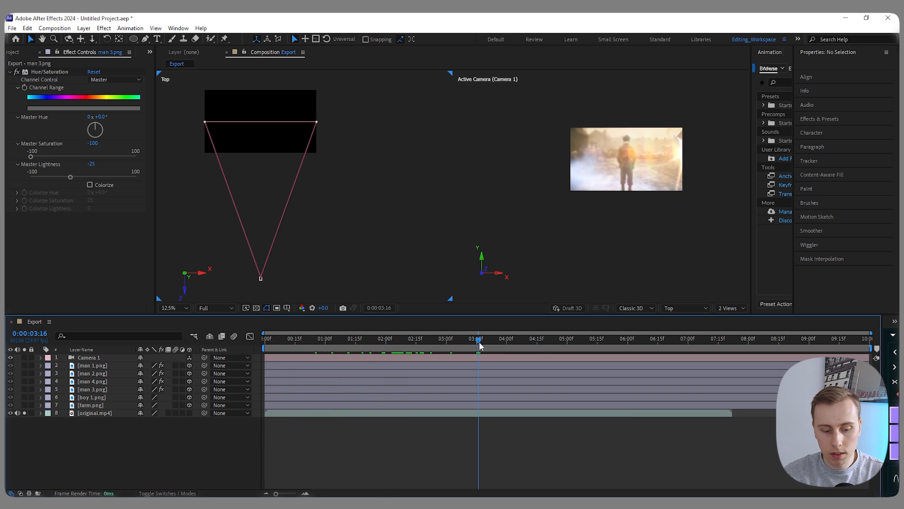
key("Page_Up")
key("Page_Up")
key("Page_Up")
key("Page_Up")
key("Page_Up")
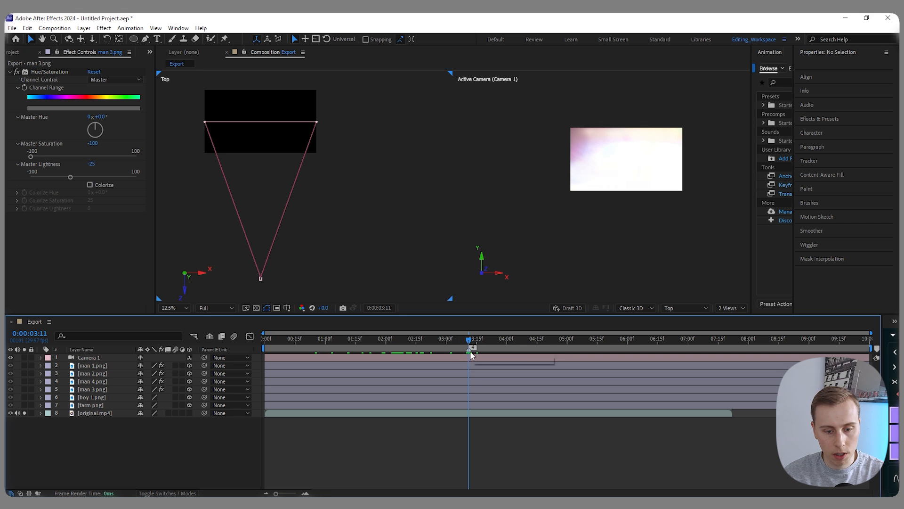
- Hide original.mp4 to bring back the scene layers and set the composition viewer to 1 View
left_click(10, 412)
key("Home")
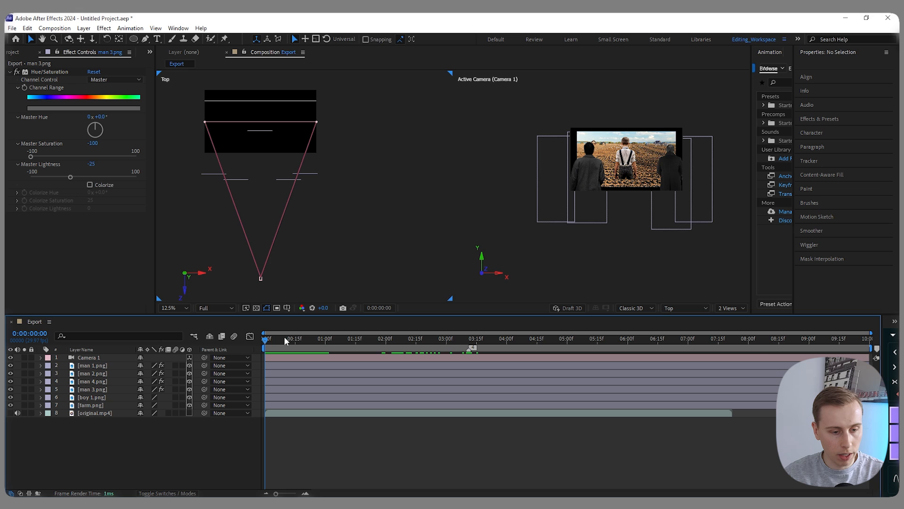
key("space")
left_click(731, 308)
left_click(742, 317)
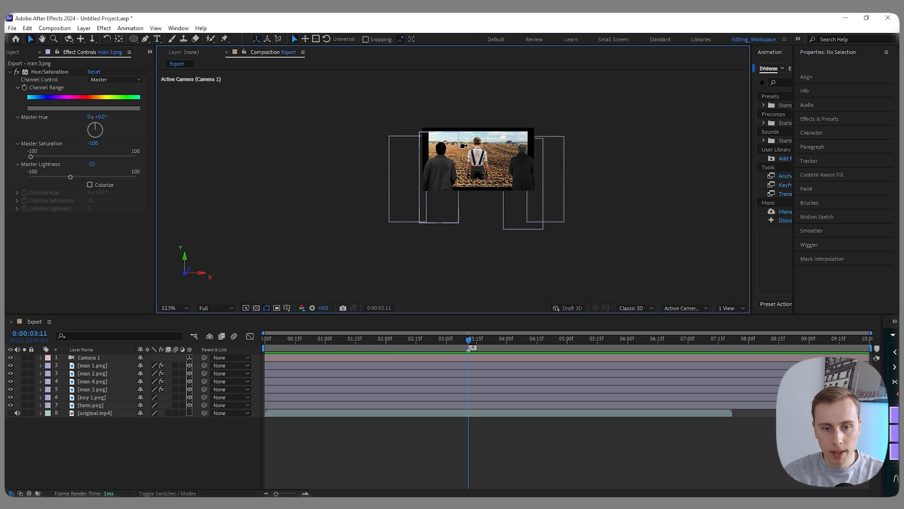
key("period")
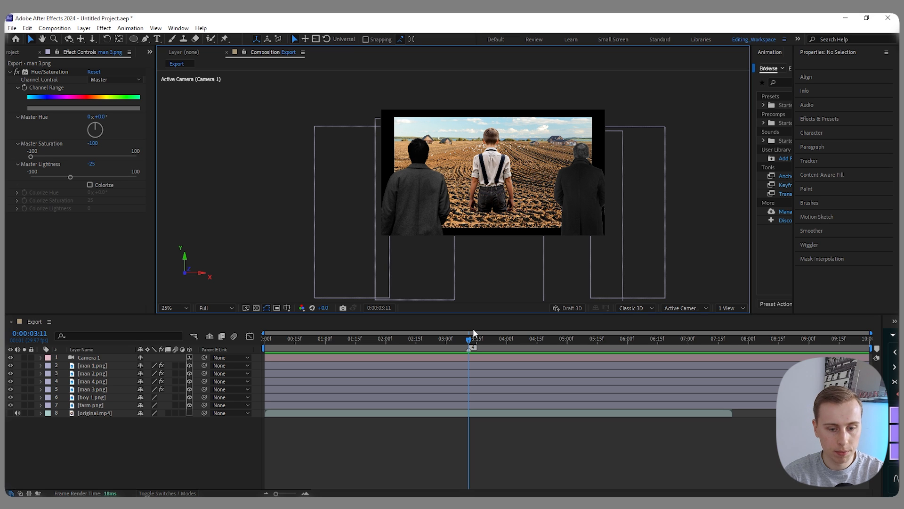
- Keyframe Position and Scale on the four men, boy and farm layers at 0:00:03:11 and 0:00:00:00
left_click(92, 366)
left_click(96, 405, "shift")
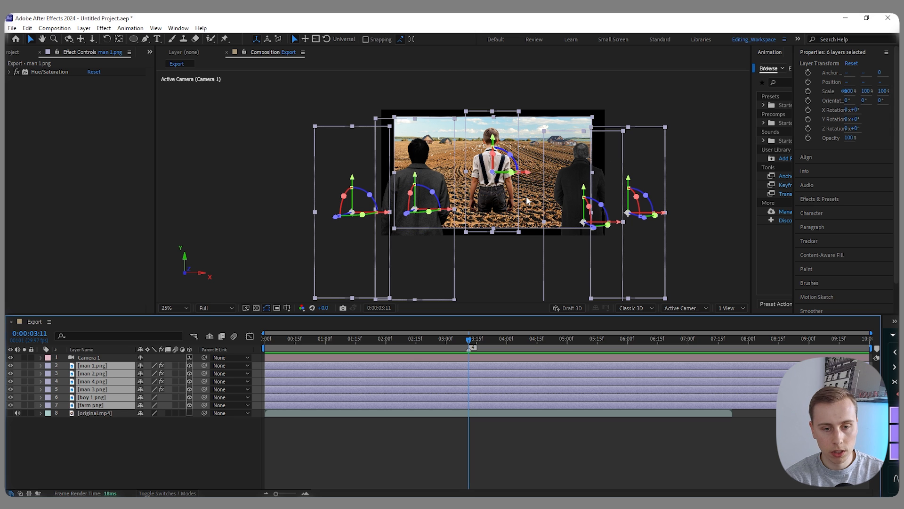
key("p")
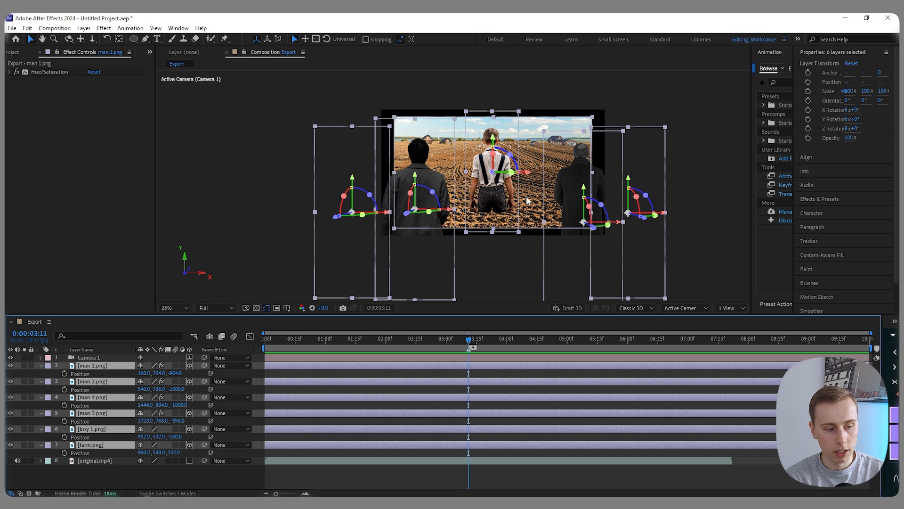
key("shift+s")
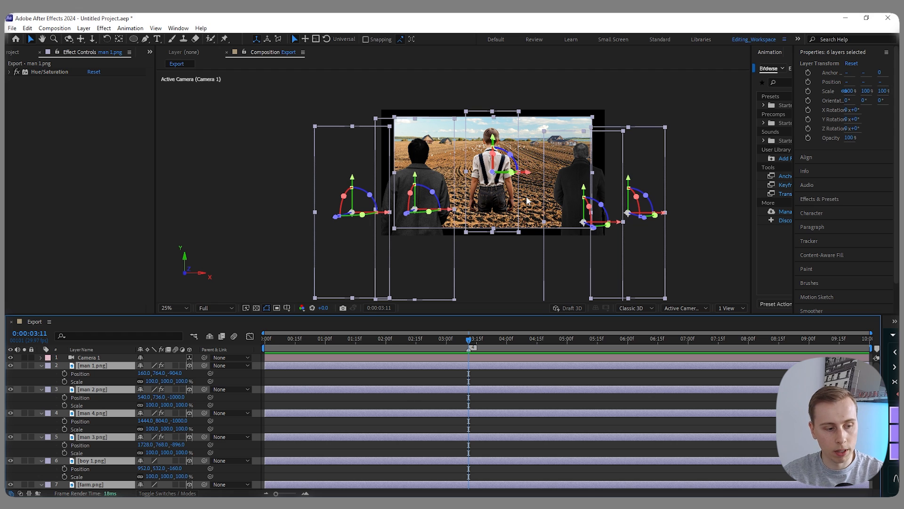
key("alt+shift+p")
left_click(65, 381)
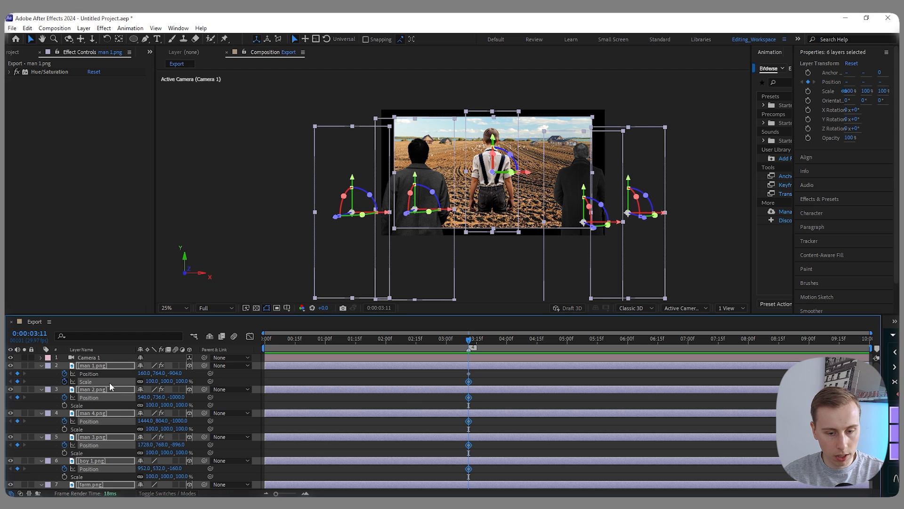
key("Home")
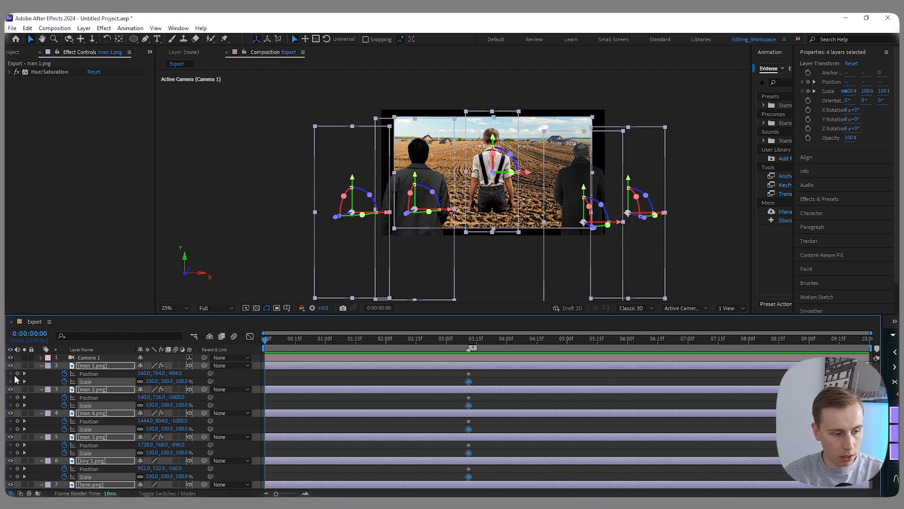
left_click(18, 373)
left_click(17, 381)
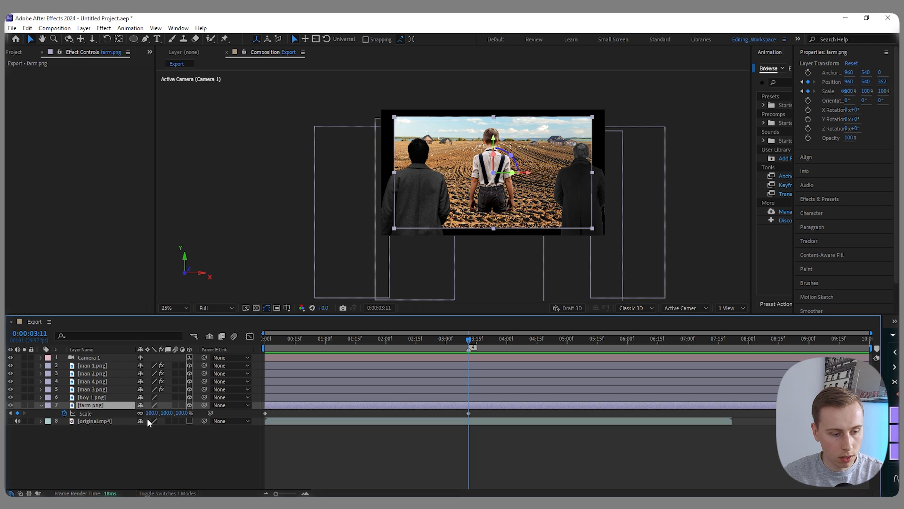
- Scale farm.png to 133% at 0:00:03:11 and raise it while keeping the whole frame covered
left_click_drag(151, 413, 159, 413)
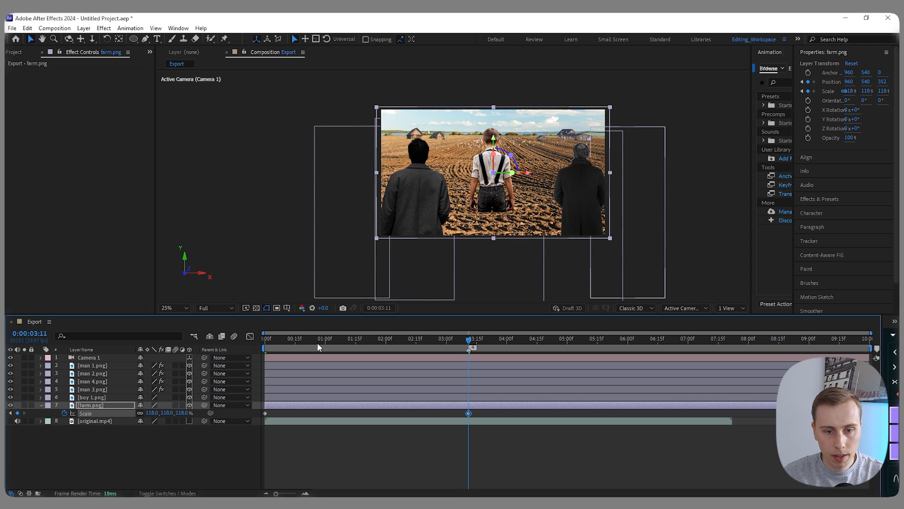
left_click_drag(494, 140, 495, 124)
left_click_drag(494, 121, 493, 121)
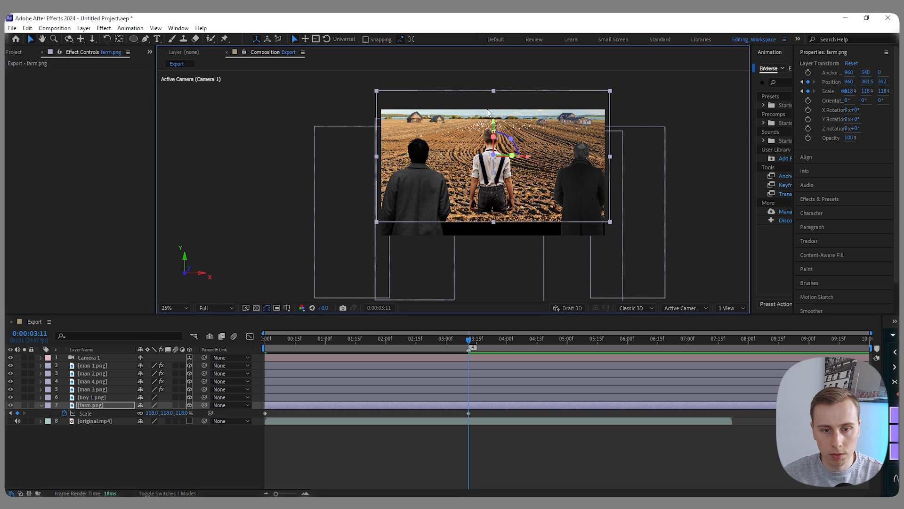
left_click(152, 412)
type("130")
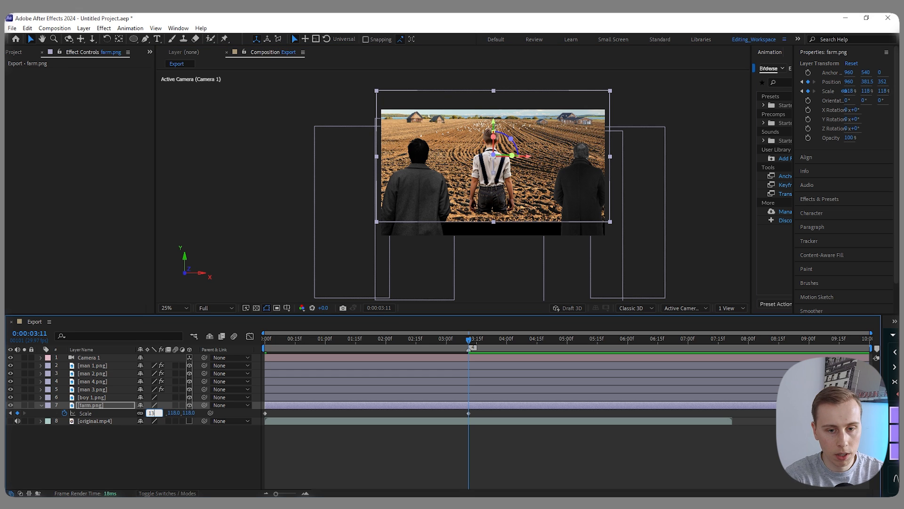
key("Return")
left_click_drag(494, 122, 494, 130)
left_click(152, 413)
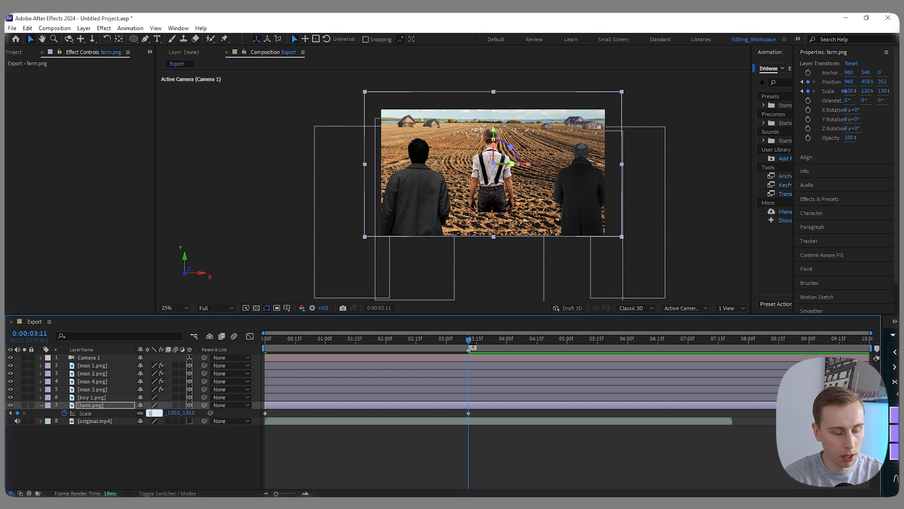
key("Return")
left_click_drag(494, 129, 493, 126)
left_click(500, 450)
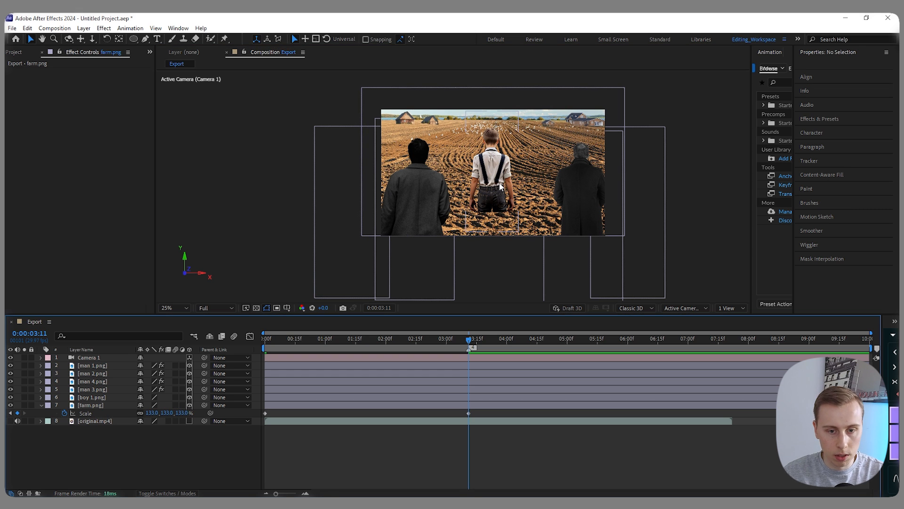
- Scale boy 1.png to 124% at 0:00:03:11 and lower him to a Y position of about 652
left_click(495, 169)
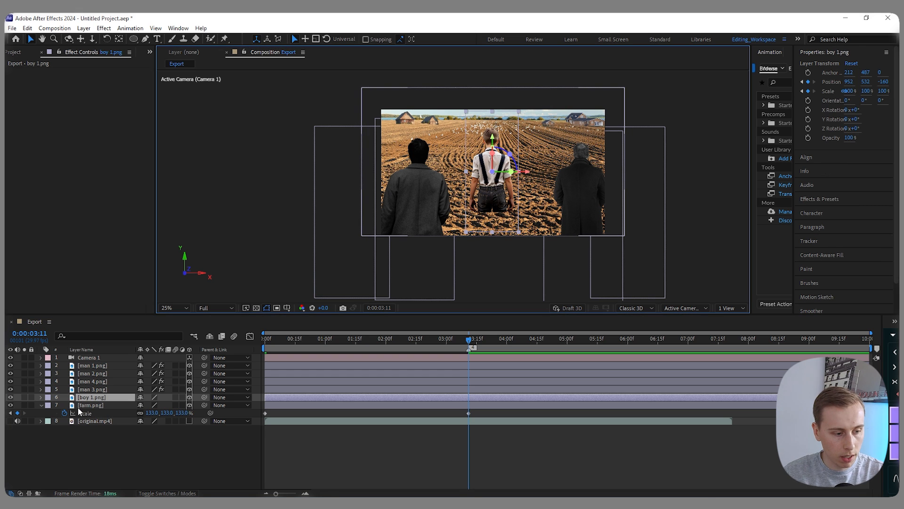
key("s")
left_click(154, 405)
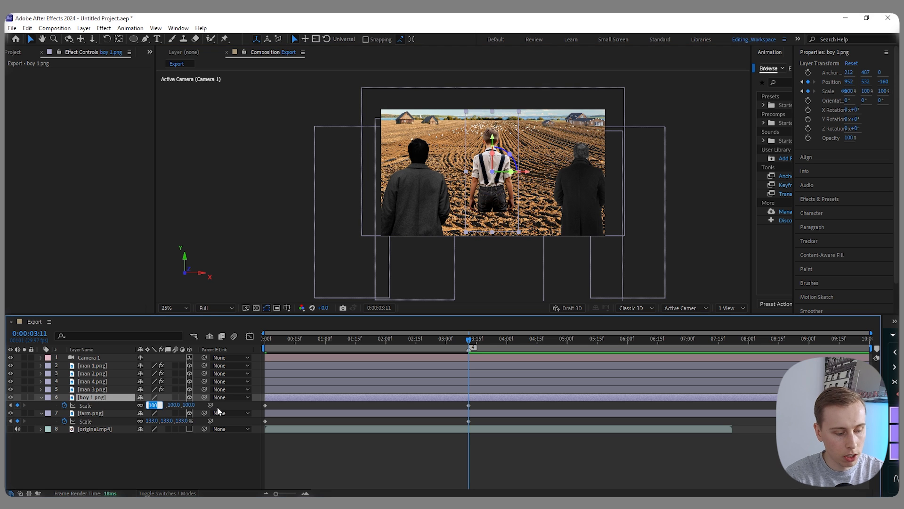
type("120")
key("Return")
left_click_drag(497, 141, 499, 161)
left_click(152, 405)
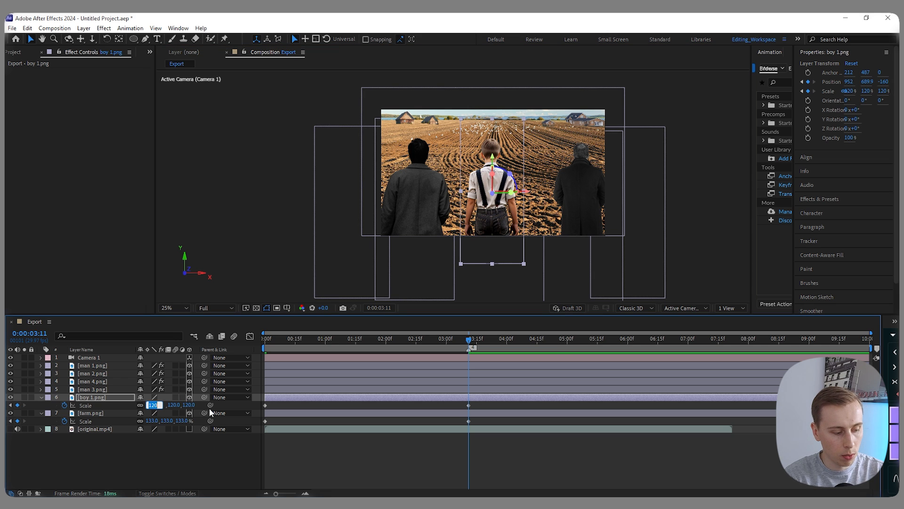
type("124")
key("Return")
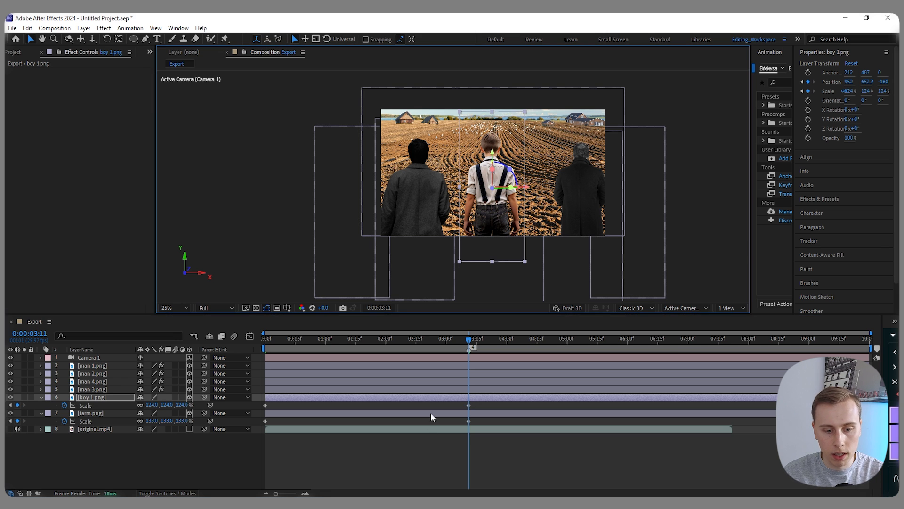
left_click(436, 456)
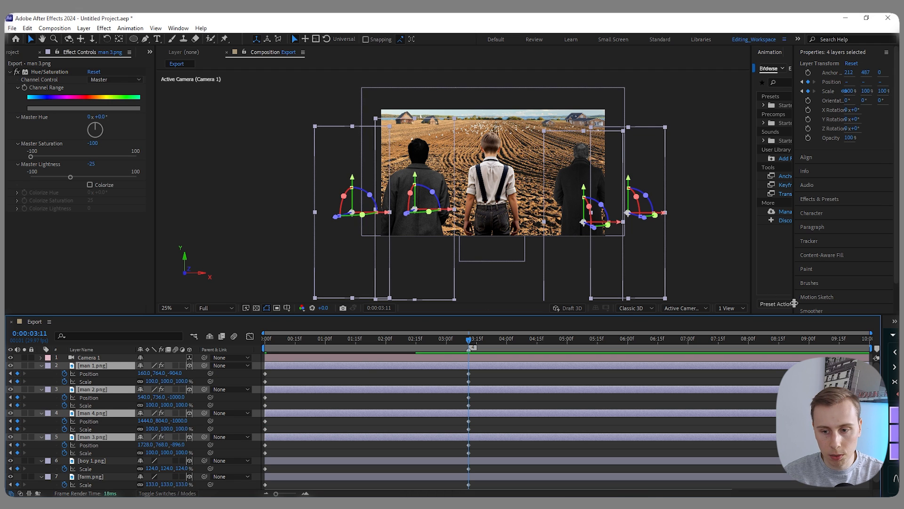
- Switch to 2 Views and move the four men toward the camera at 0:00:03:11 until they leave the frame
left_click(733, 309)
left_click(736, 330)
left_click_drag(291, 204, 291, 224)
scroll(638, 176, "down", 1)
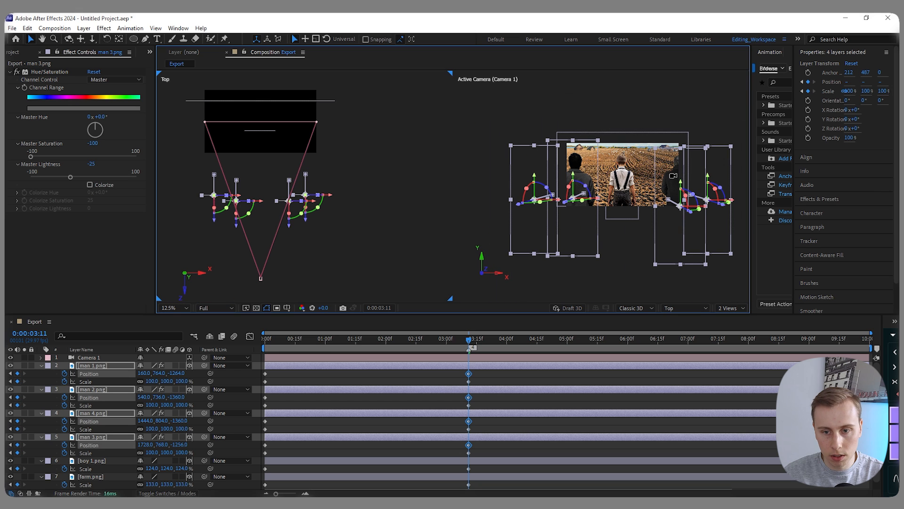
left_click_drag(291, 225, 292, 283)
left_click(514, 372)
key("u")
scroll(622, 157, "up", 1)
scroll(564, 147, "down", 1)
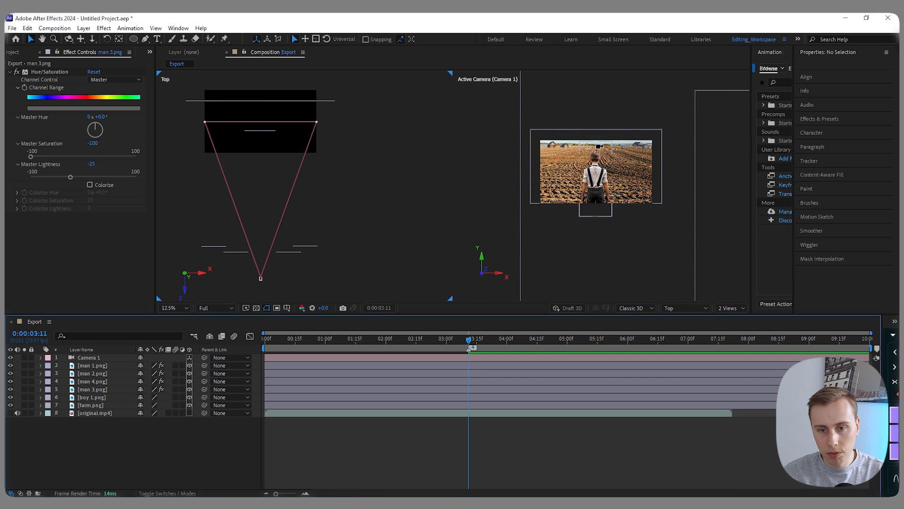
- Create a new text layer in the Export composition for the shot's title
scroll(599, 146, "up", 1)
right_click(129, 445)
right_click(90, 445)
mouse_move(128, 332)
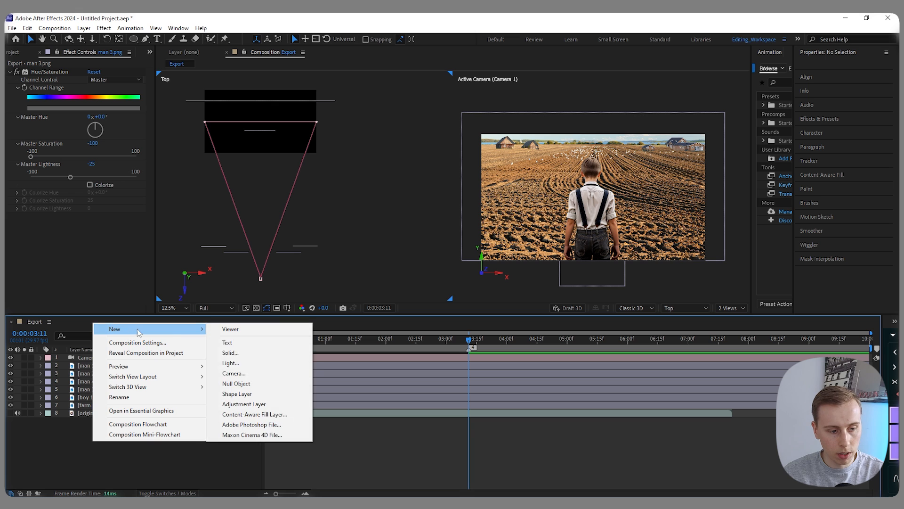
left_click(230, 344)
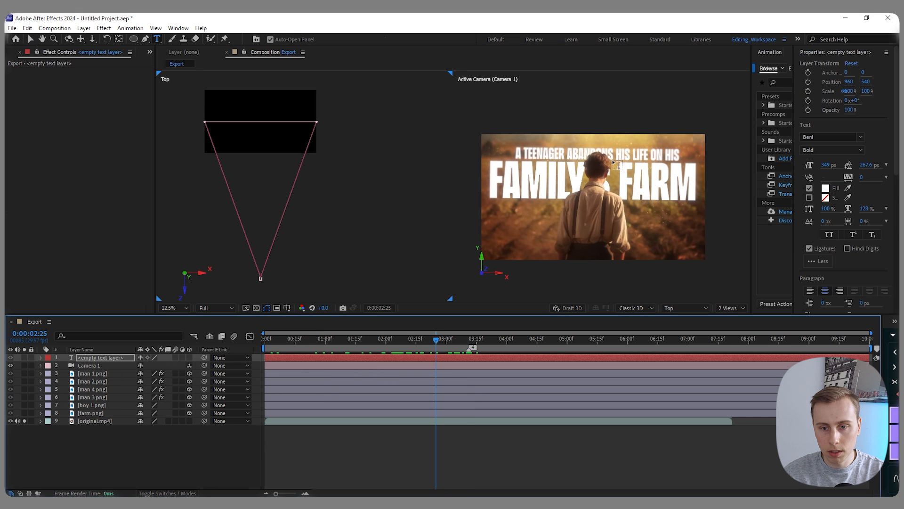
- Hide original.mp4 and enter "A TEENAGER ABANDONS HIS LIFEN HIS FAMILYS FARM" as the title in the empty text layer
left_click(25, 421)
left_click(10, 421)
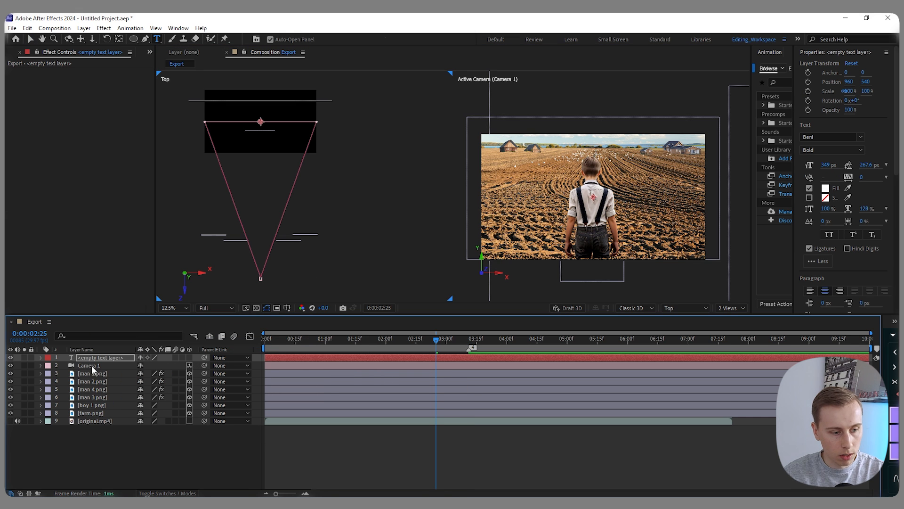
double_click(99, 359)
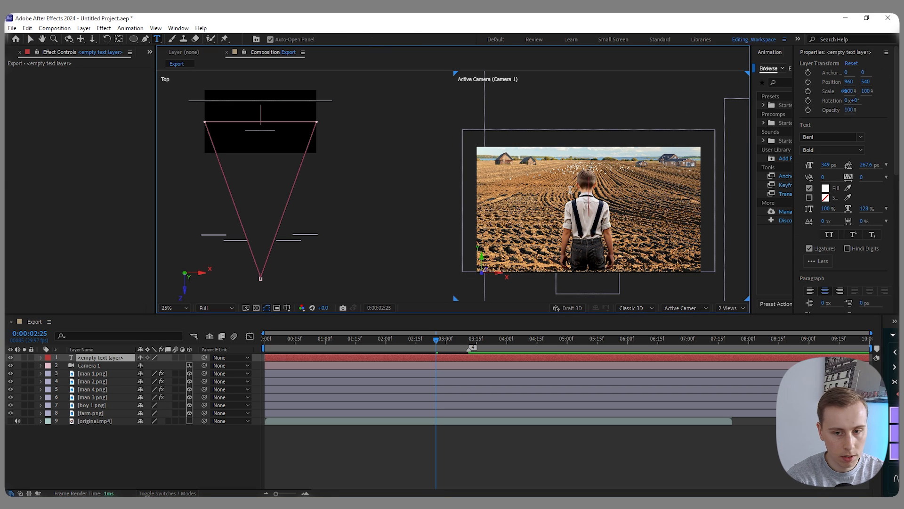
type("A TE")
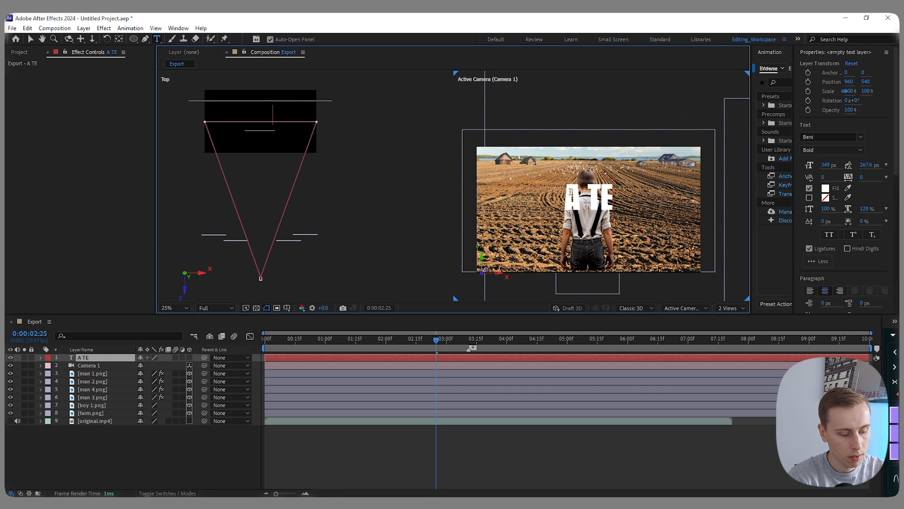
type("ENAGER A")
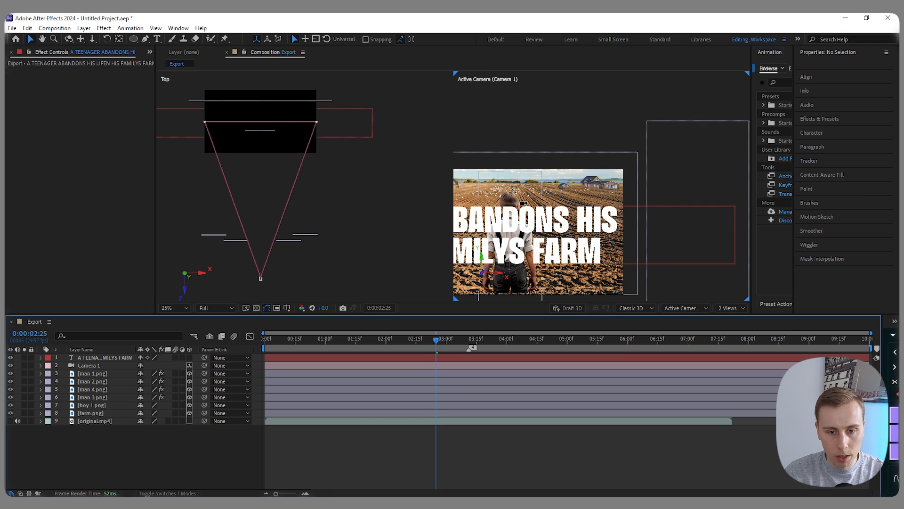
scroll(526, 206, "down", 2)
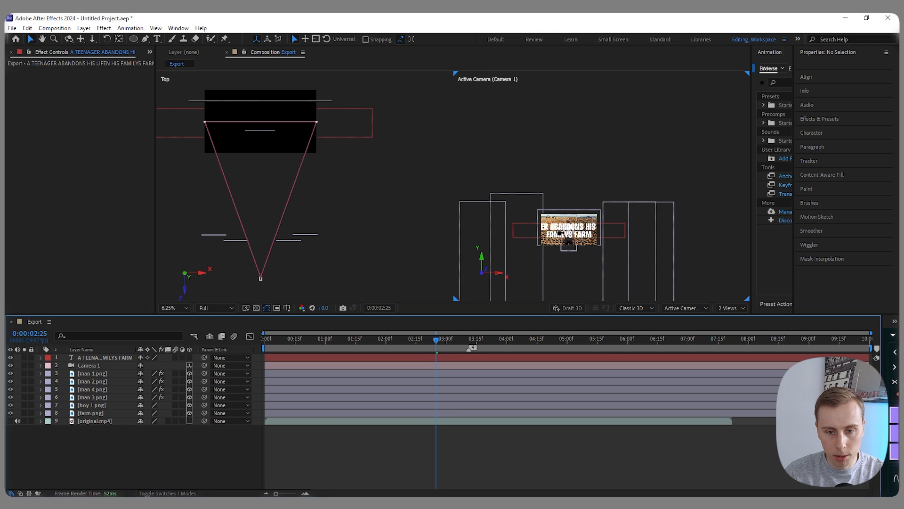
- Reduce the whole title's font size to 146 px and raise it to a Y position of 216
scroll(573, 239, "up", 2)
left_click(584, 184)
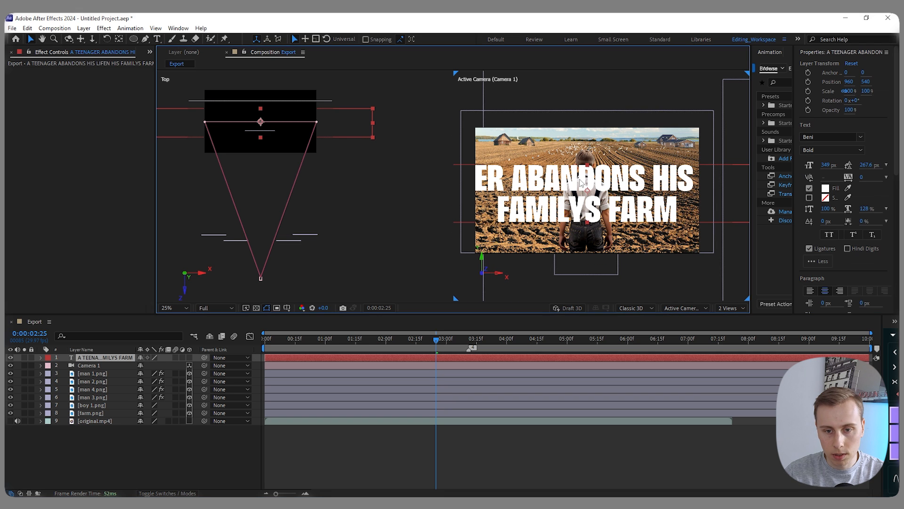
left_click_drag(793, 70, 711, 71)
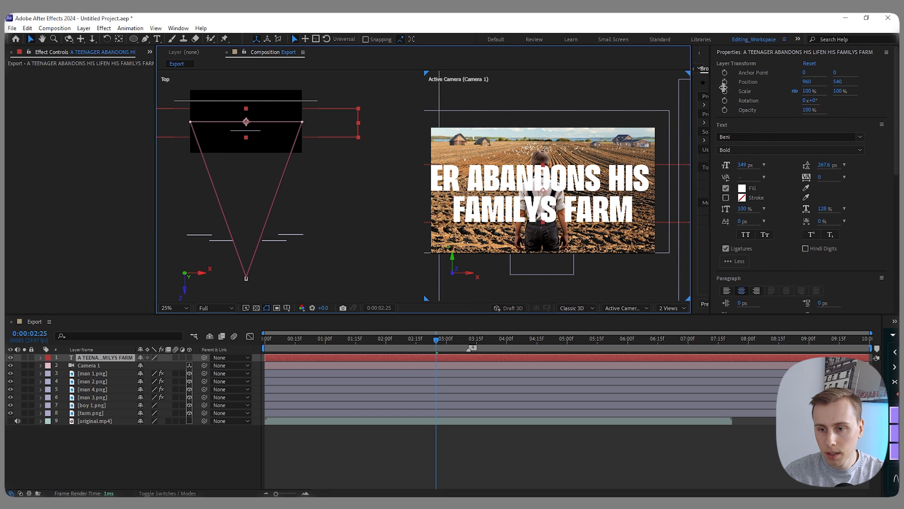
left_click_drag(745, 166, 678, 169)
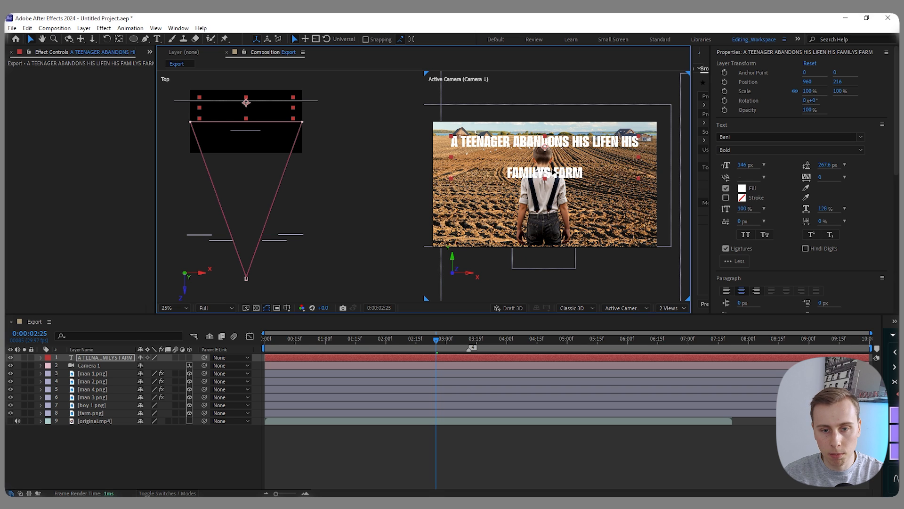
- Enlarge only the title's second line, "FAMILYS FARM", to a font size of 340 px
double_click(554, 171)
left_click_drag(593, 172, 500, 173)
left_click_drag(743, 165, 776, 174)
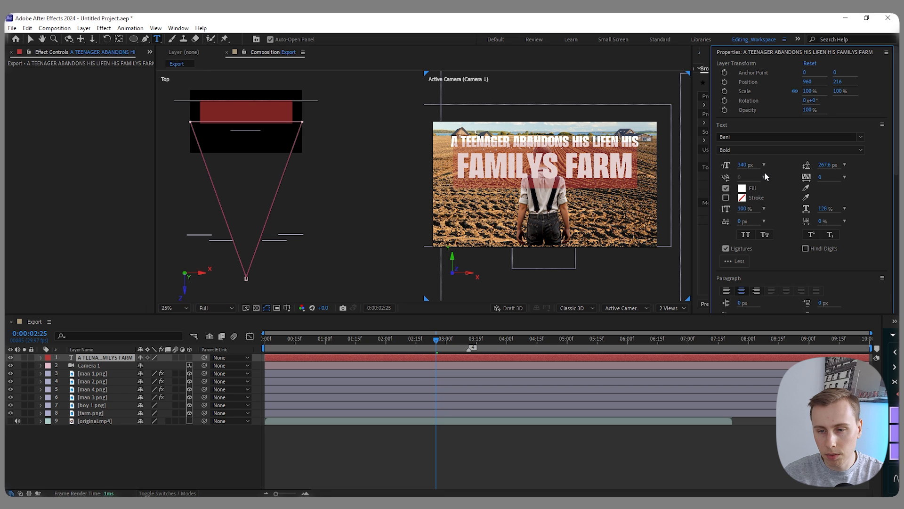
left_click(160, 459)
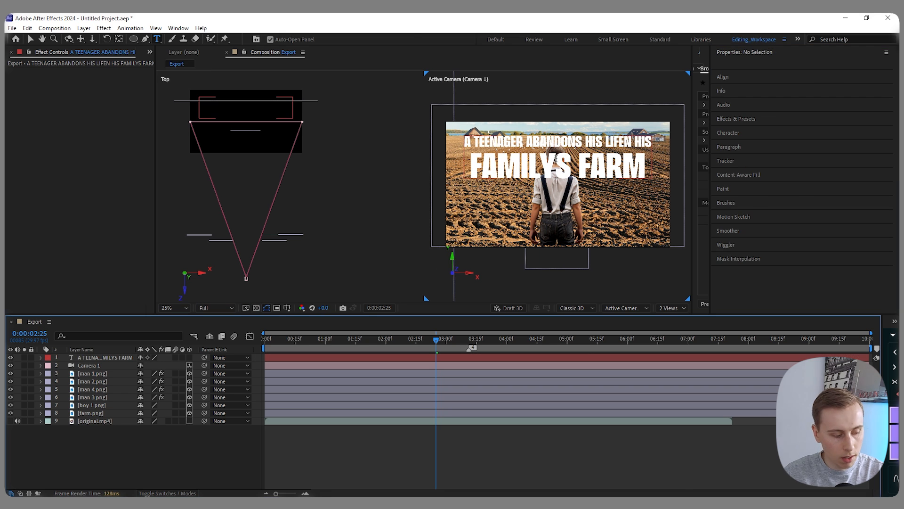
- Raise the title text layer to a Y position of 136, near the upper edge of the frame
key("v")
left_click(601, 152)
key("shift+Up")
key("shift+Up")
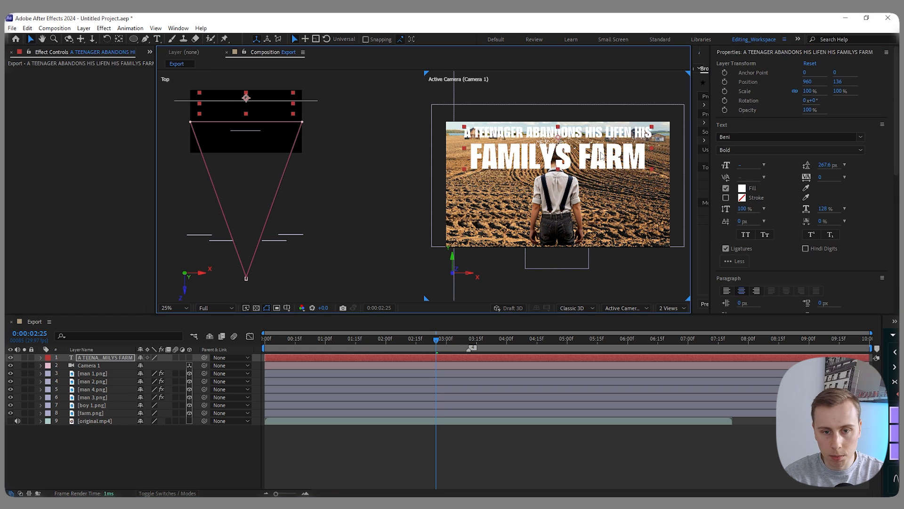
left_click(535, 107)
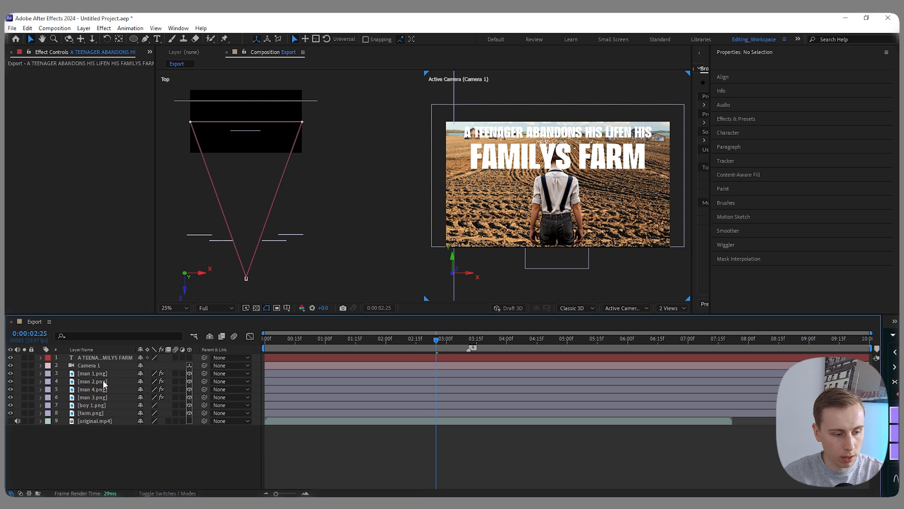
- Raise farm.png at 0:00:02:25 and set its scale to 137% there
left_click(101, 413)
left_click_drag(558, 141, 558, 135)
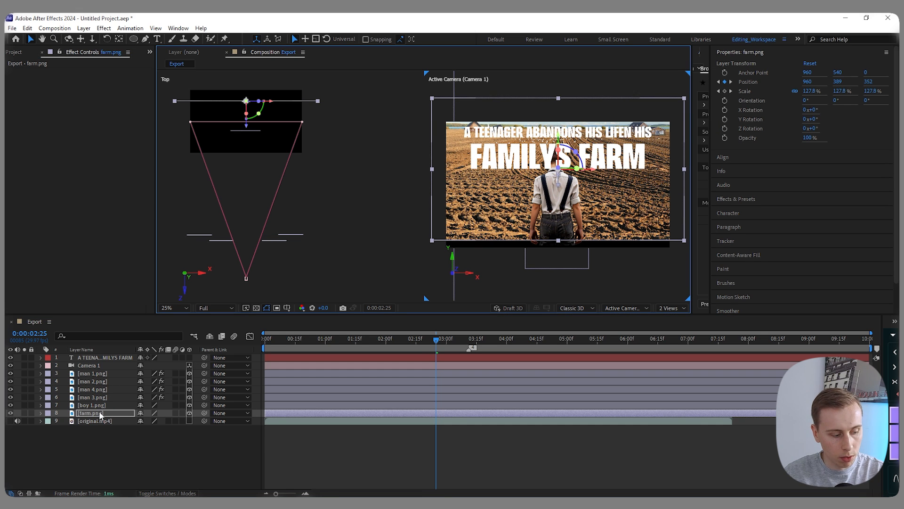
key("s")
left_click(151, 421)
type("1")
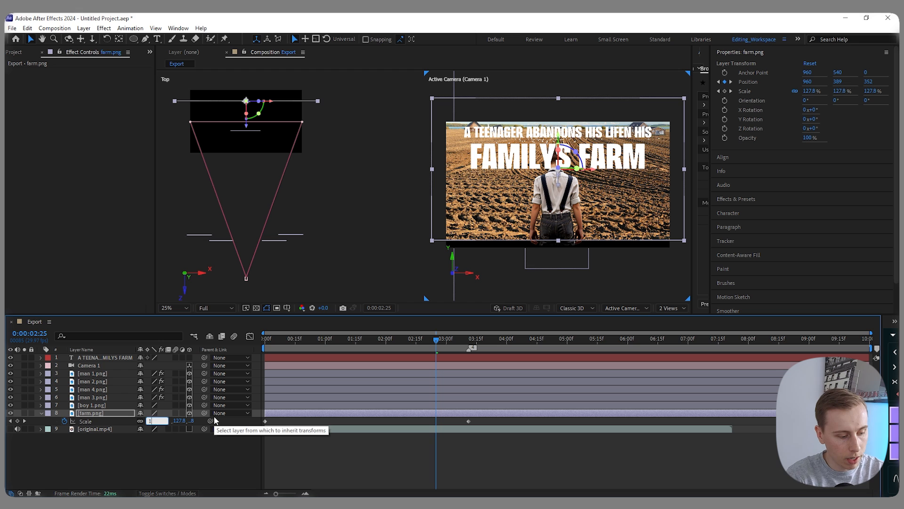
type("37")
key("Return")
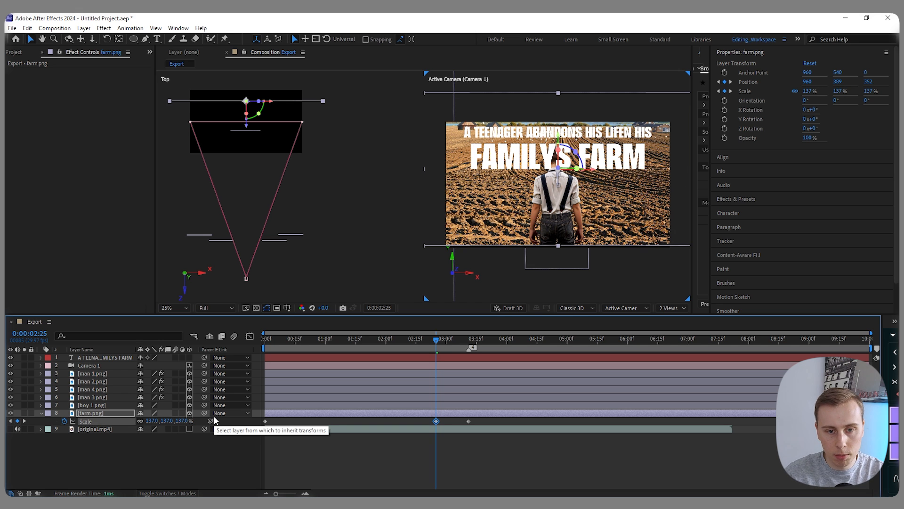
left_click(226, 453)
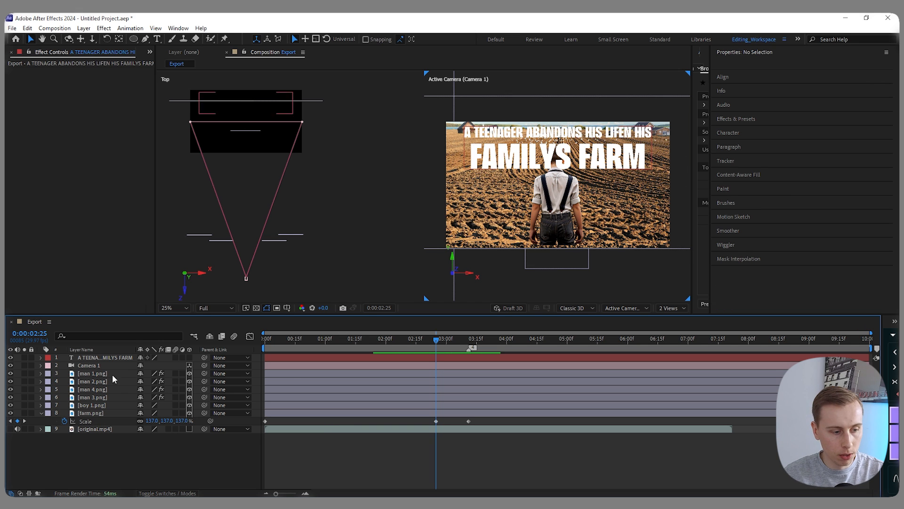
- Make the title text a 3D layer and place it directly below Camera 1 in the layer order
left_click(117, 358)
left_click(189, 358)
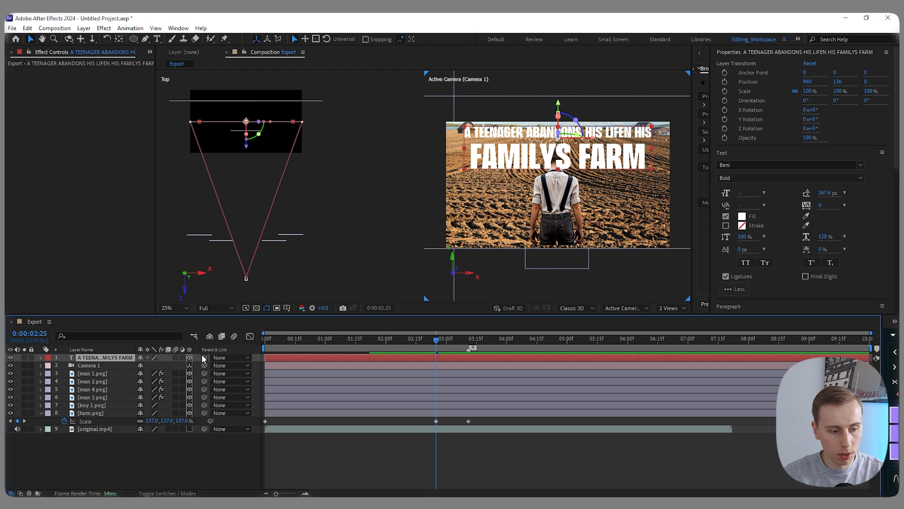
key("ctrl+bracketleft")
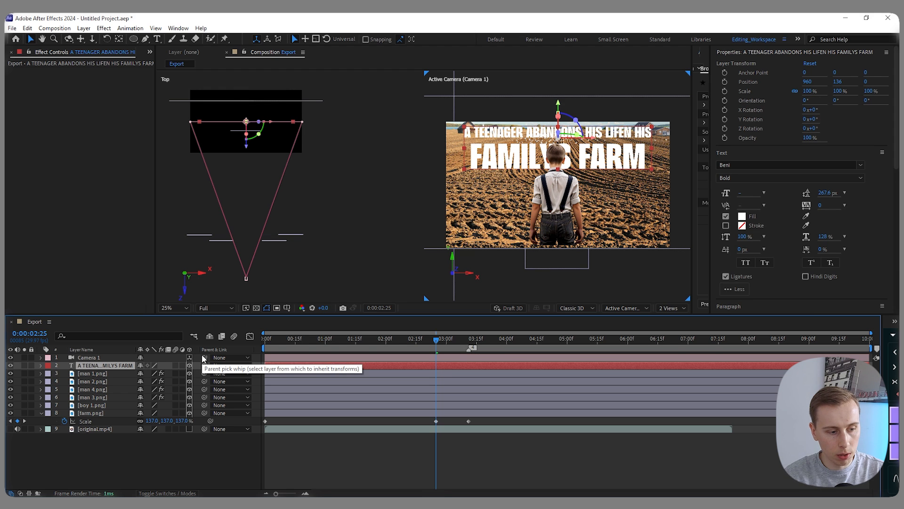
key("ctrl+bracketright")
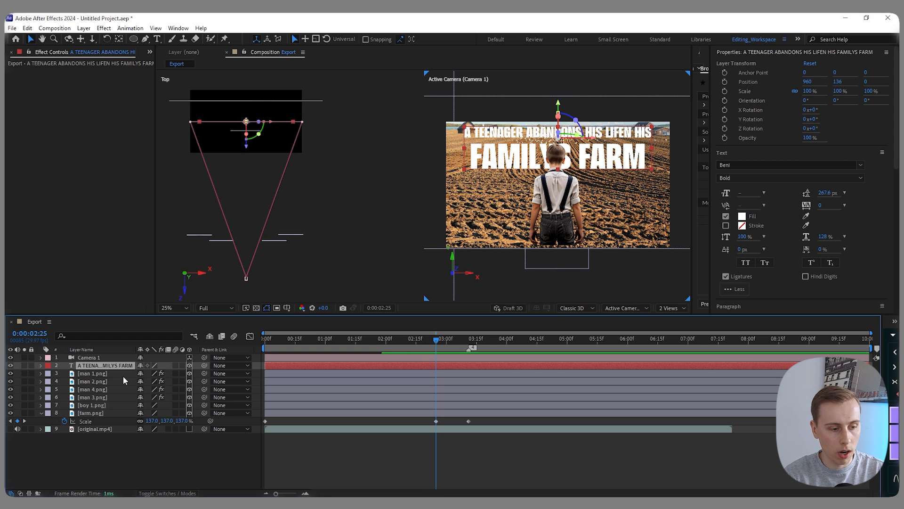
key("ctrl+bracketleft")
- Set farm.png's scale to 137% at 0:00:03:11
left_click(120, 405)
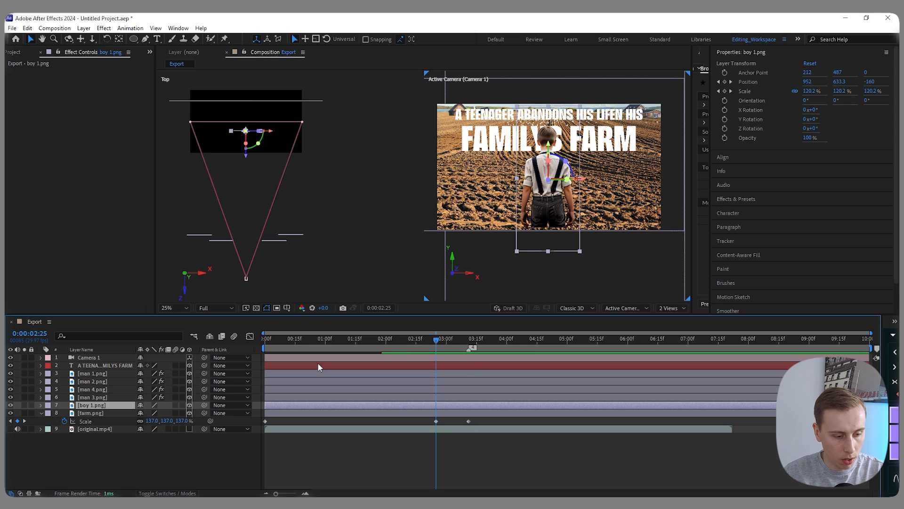
left_click(469, 339)
left_click(152, 421)
type("137")
key("Return")
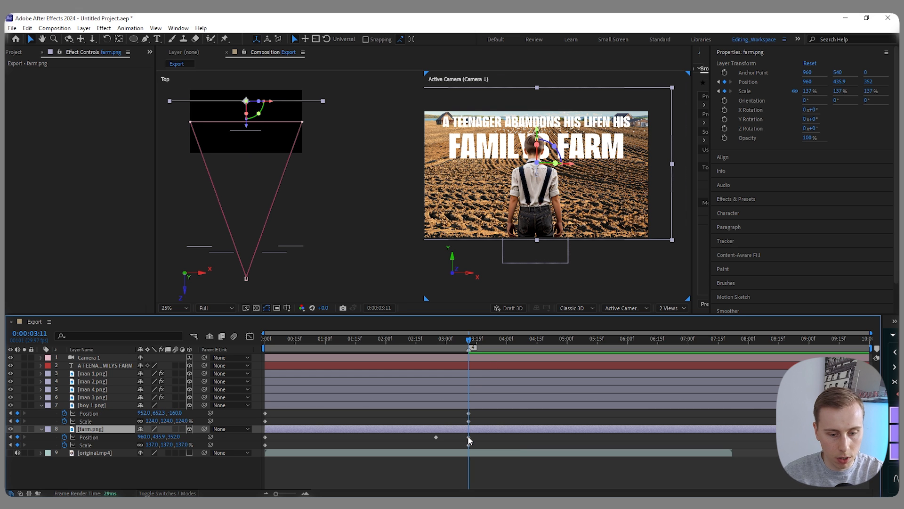
- Delete farm.png's position keyframe at 0:00:03:11 and move its 0:00:02:25 position keyframe there instead
left_click(469, 437)
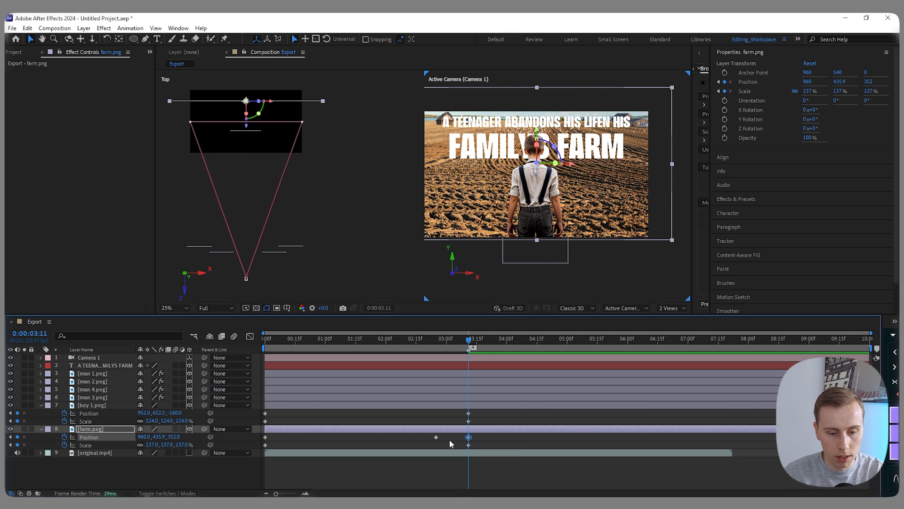
key("Delete")
left_click_drag(436, 437, 469, 435)
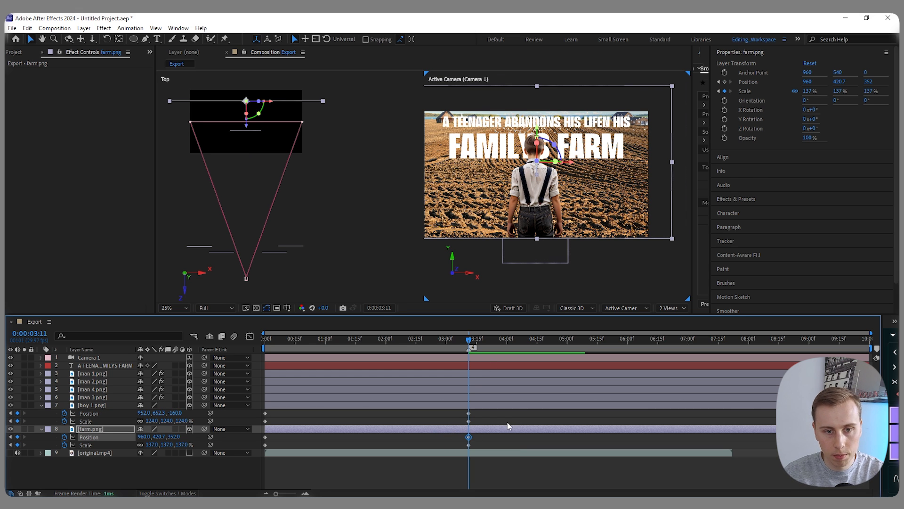
- Lower boy 1.png at 0:00:03:11 to a Y position of about 701
left_click(94, 406)
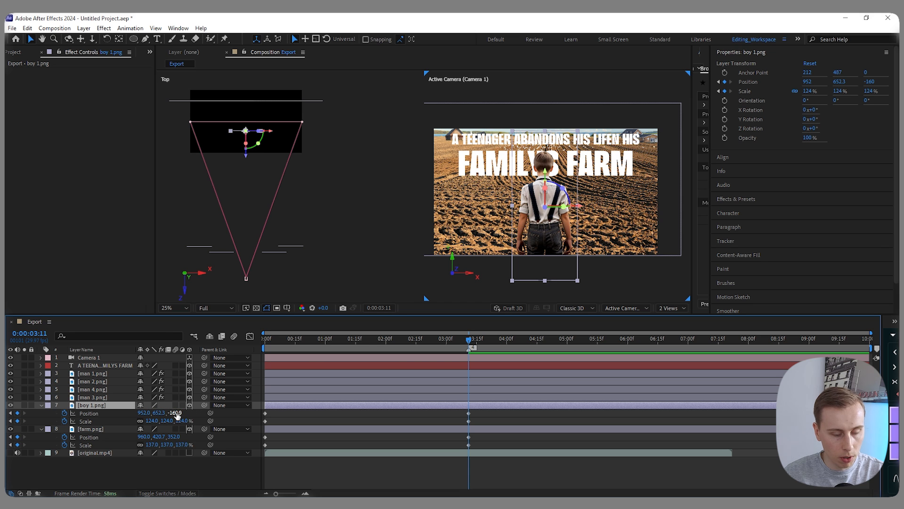
left_click_drag(177, 415, 187, 415)
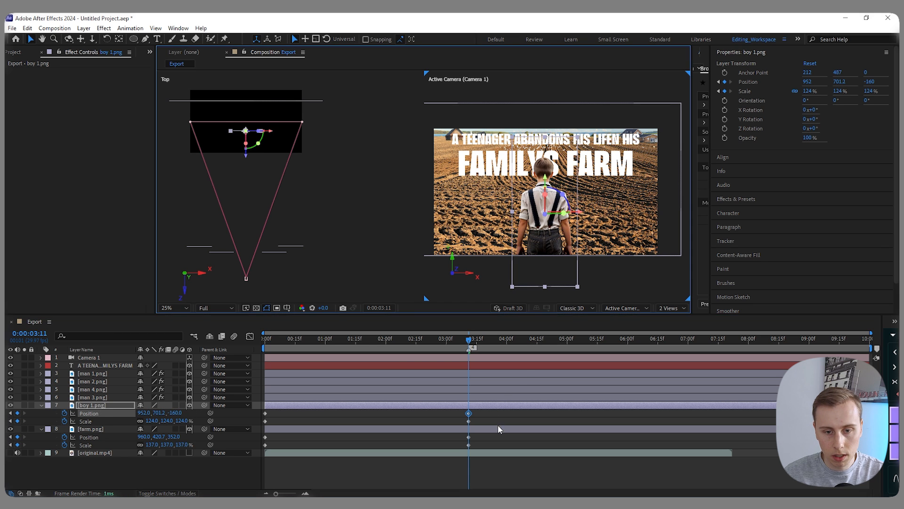
left_click(500, 429)
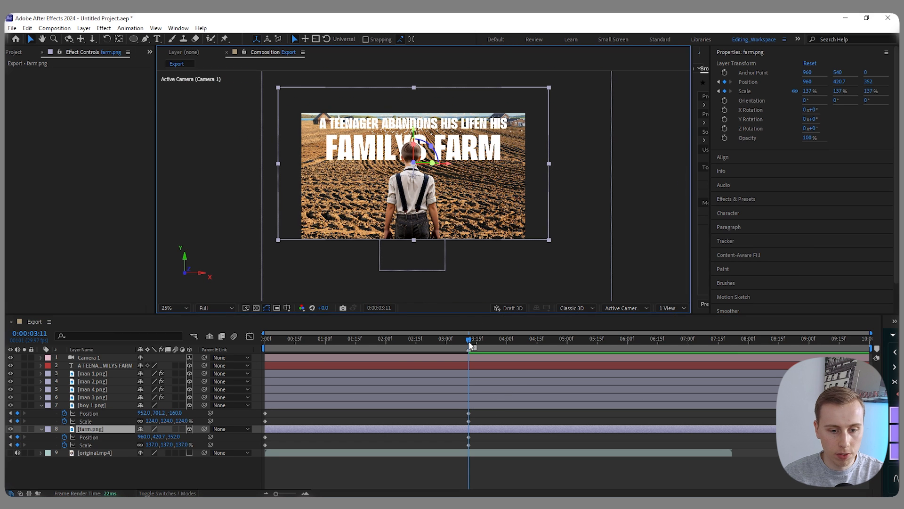
- Return to 0:00:00:00 and reveal the keyframes of the four men, boy 1.png and farm.png
left_click_drag(470, 342, 266, 371)
left_click(337, 374)
left_click(321, 429, "shift")
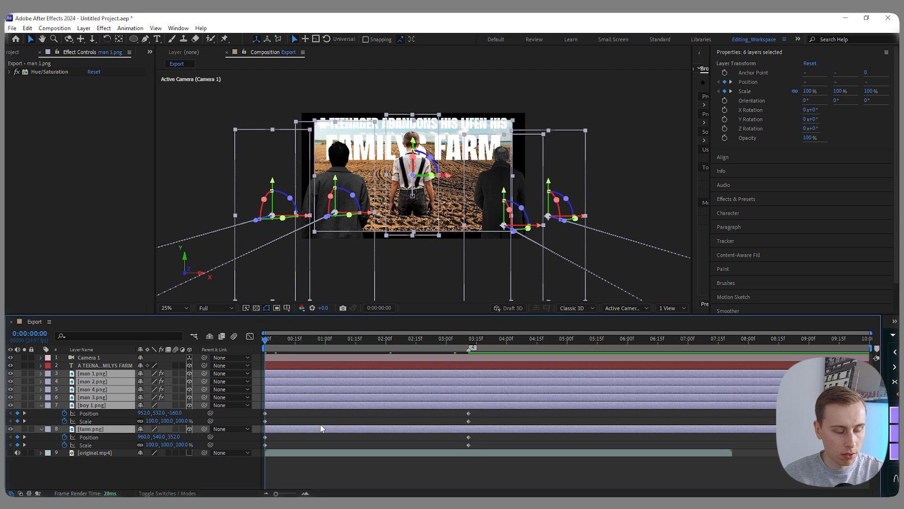
key("u")
left_click(253, 391)
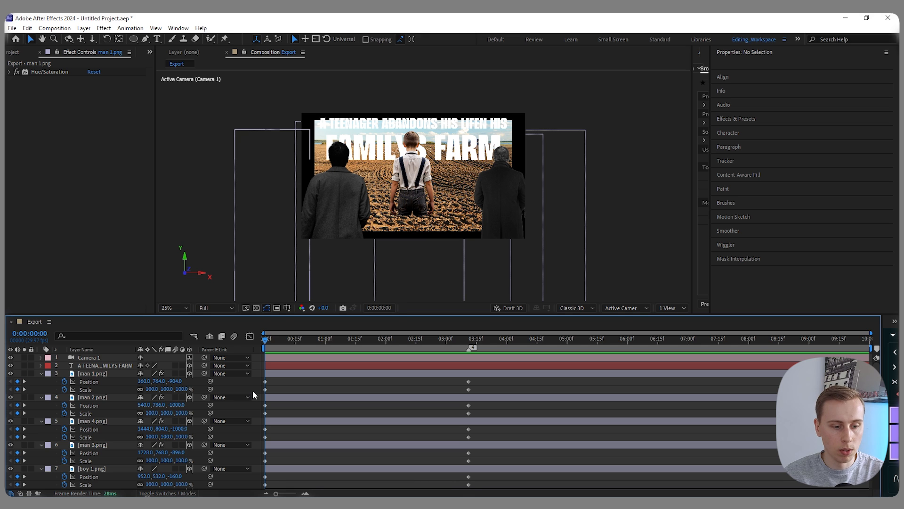
- Add a null object to the Export composition and make it a 3D layer
right_click(254, 384)
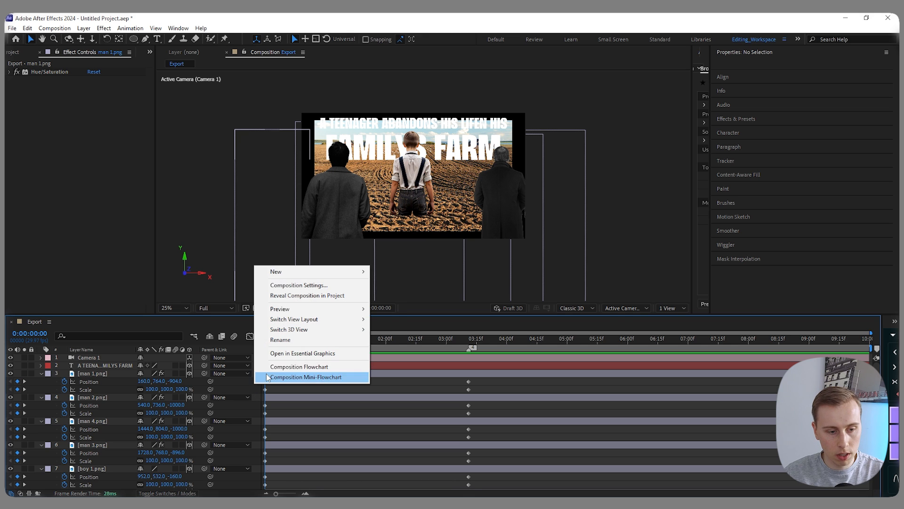
mouse_move(276, 273)
left_click(410, 329)
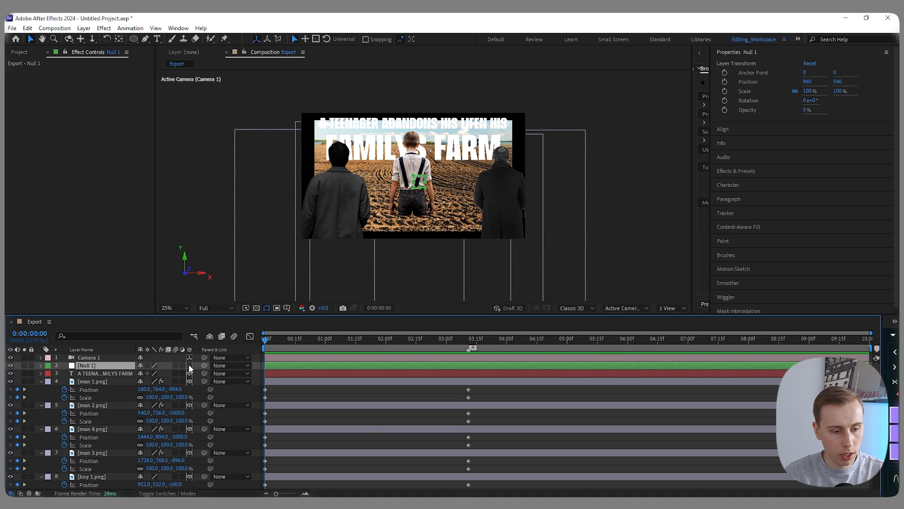
- Parent the title text, the four men, boy 1.png and farm.png to the null object
left_click(92, 373)
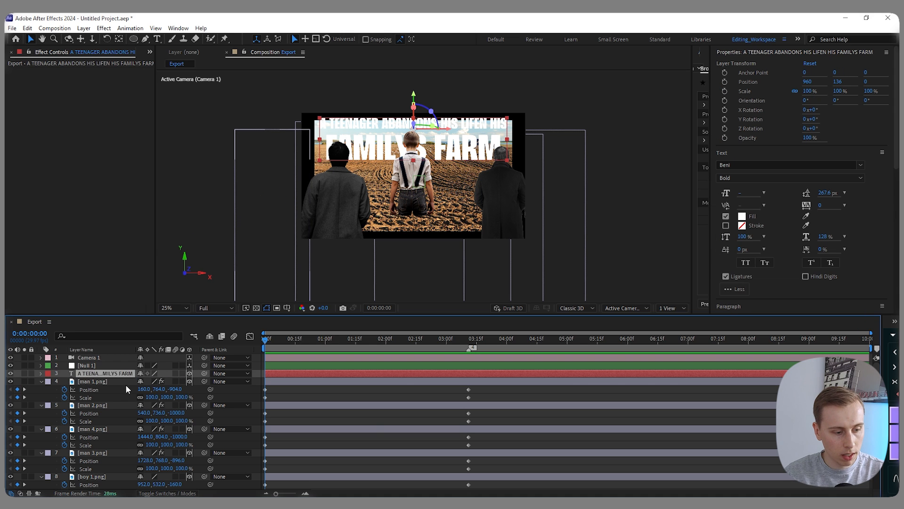
scroll(123, 401, "down", 3)
left_click(100, 460, "shift")
scroll(127, 419, "up", 3)
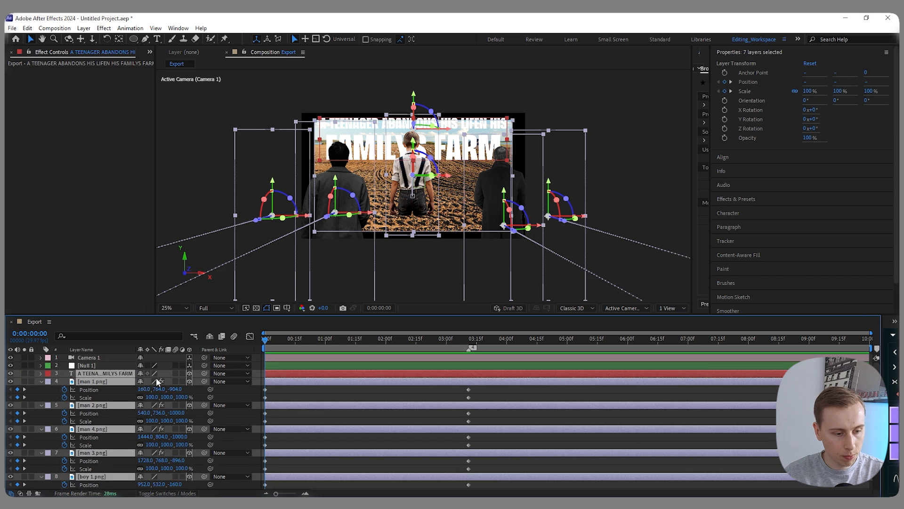
left_click_drag(204, 373, 90, 366)
- Keyframe the null object's position and scale at 0:00:00:00 and again at 0:00:03:11
left_click(279, 366)
key("p")
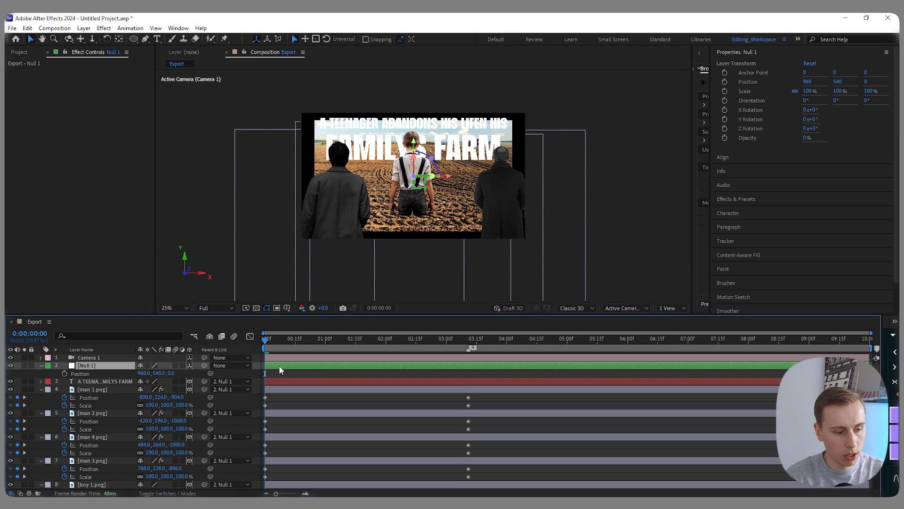
key("shift+s")
left_click(64, 373)
left_click(64, 382)
left_click_drag(270, 338, 474, 344)
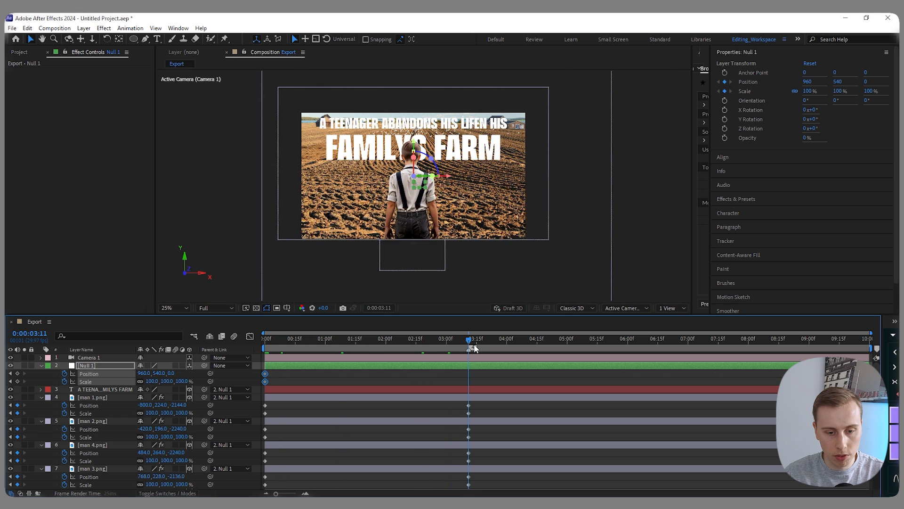
left_click(17, 381)
- Keyframe the null object's orientation and X, Y and Z rotation at 0:00:00:00 and again at 0:00:03:11
left_click(133, 365)
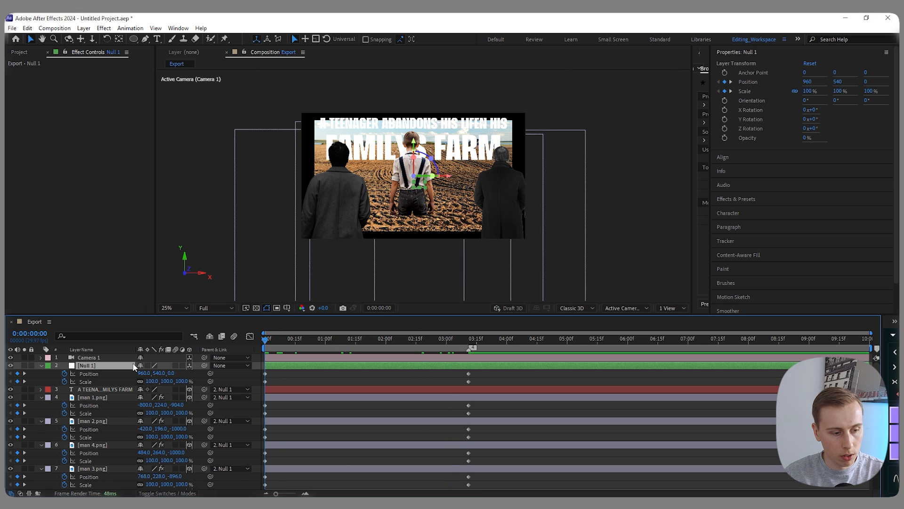
key("shift+r")
left_click_drag(64, 390, 65, 414)
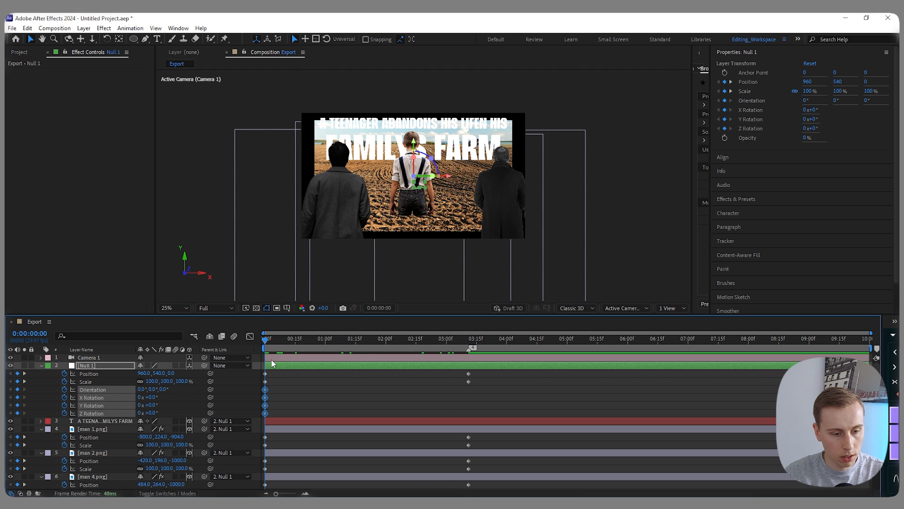
left_click_drag(265, 341, 454, 351)
left_click_drag(454, 352, 469, 349)
left_click_drag(17, 390, 17, 414)
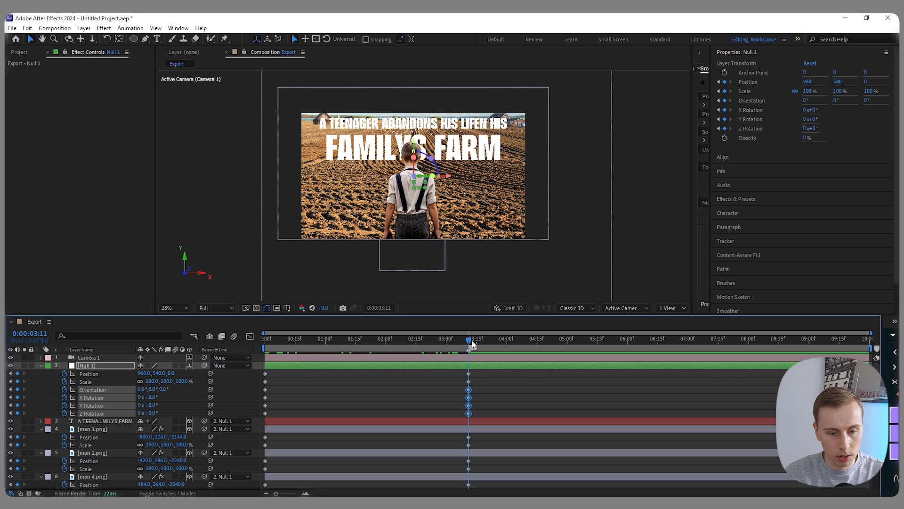
- Set the null object's Z rotation to about 13° at 0:00:00:00 to tilt the opening of the shot
left_click_drag(472, 342, 259, 357)
left_click(184, 406)
left_click_drag(150, 412, 154, 412)
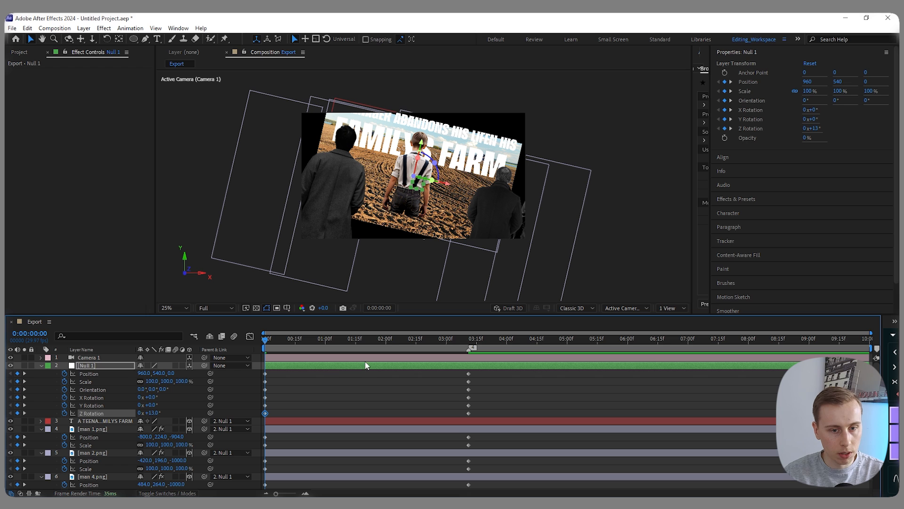
- Switch to two views, push man 1.png and man 2.png back to Z -456 and -552, and lower man 1.png to Y about 288
left_click(671, 308)
left_click(680, 329)
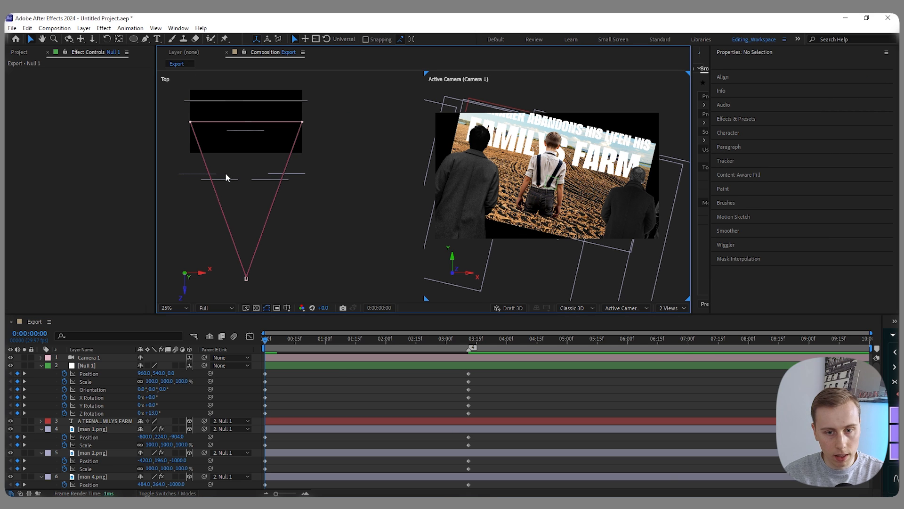
left_click_drag(178, 168, 227, 181)
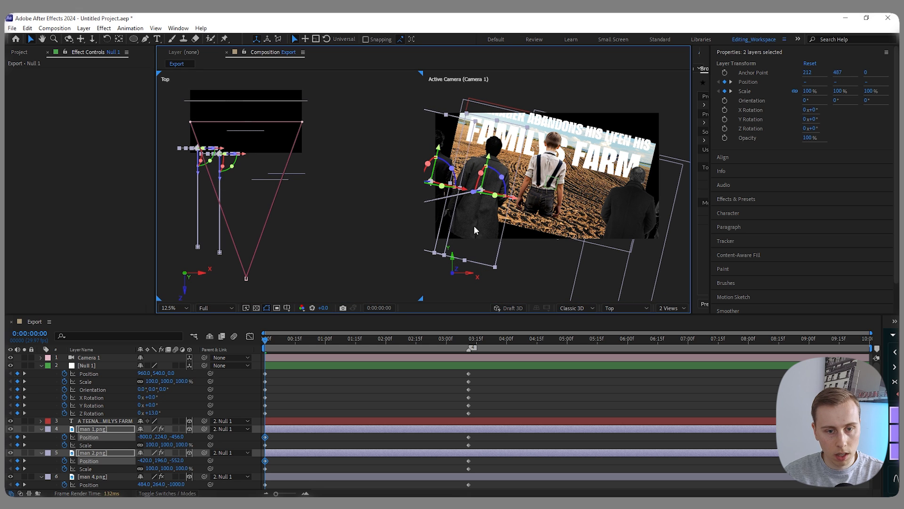
left_click(442, 150)
left_click_drag(439, 151, 438, 160)
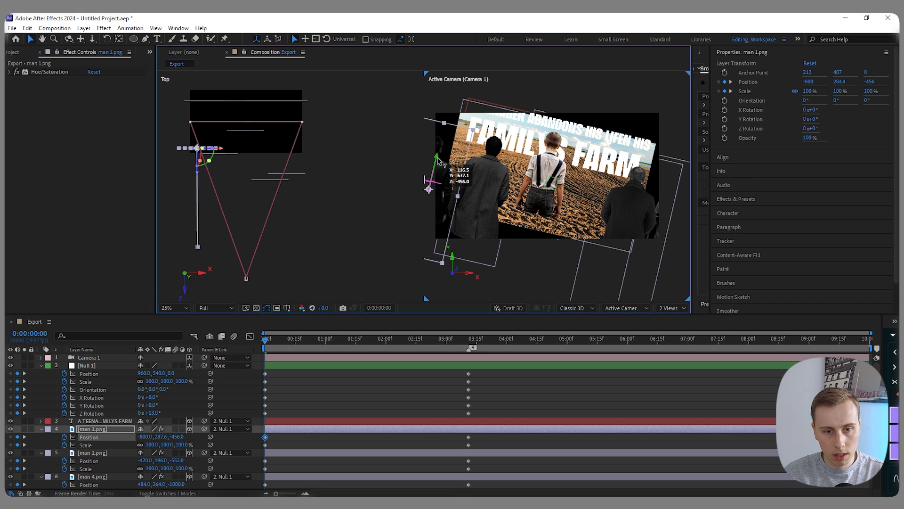
- Lower boy 1.png to Y about 191 and enlarge its scale to 133% at 0:00:00:00
left_click(554, 145)
left_click_drag(554, 147, 552, 158)
scroll(321, 403, "down", 5)
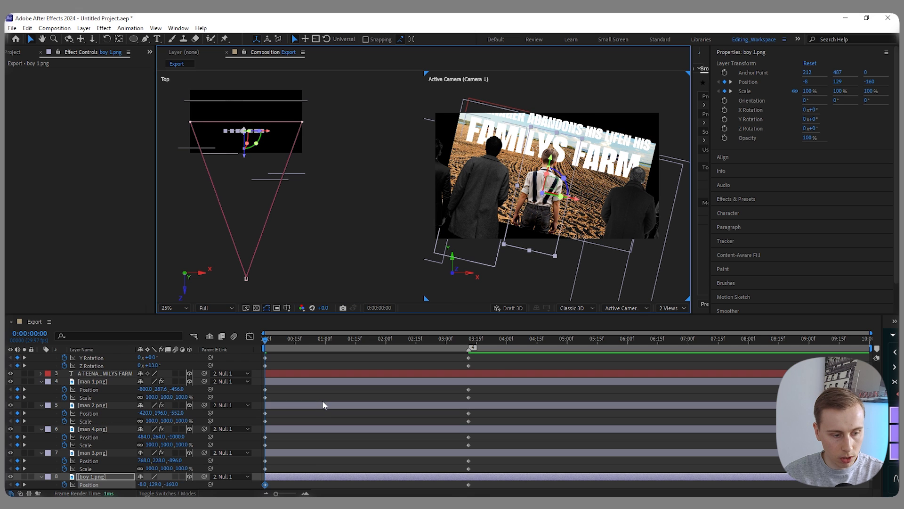
left_click_drag(150, 452, 165, 453)
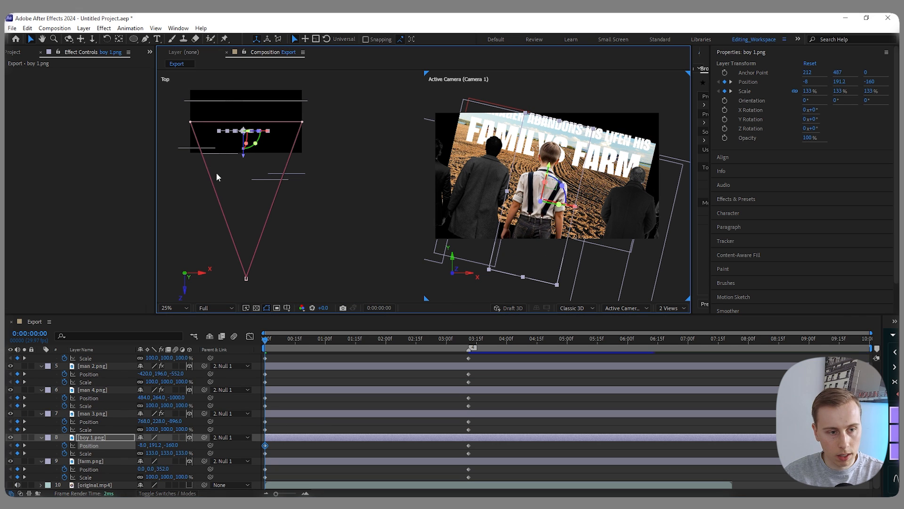
- Move man 1.png and man 2.png together, placing man 2.png at about X -355, Y 182, Z -784
left_click_drag(216, 173, 193, 142)
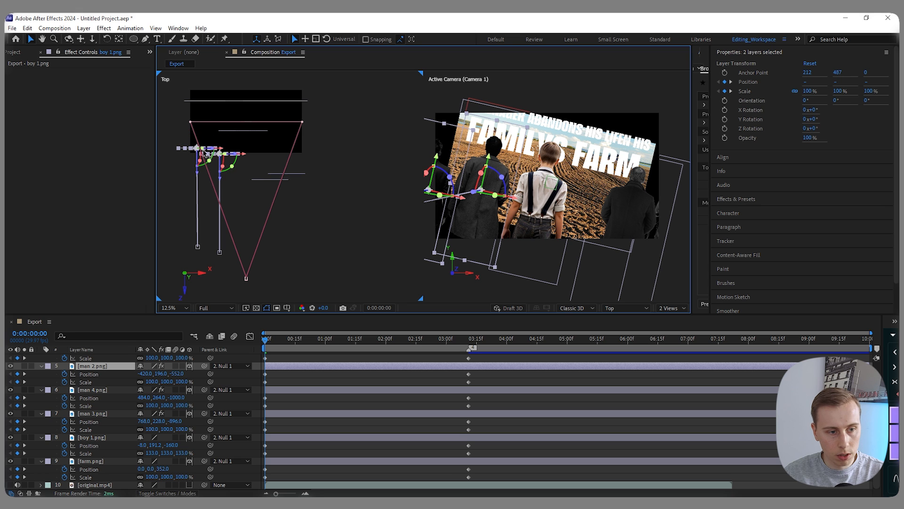
left_click_drag(221, 182, 223, 194)
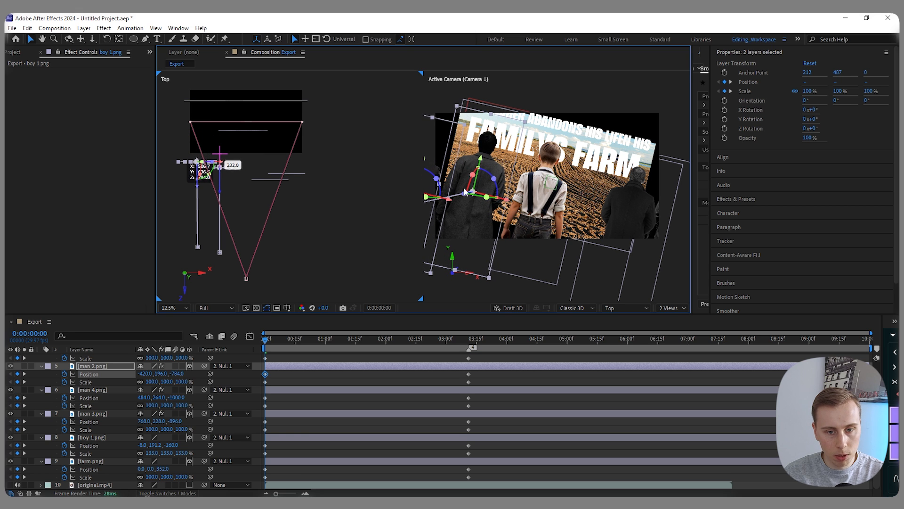
left_click(509, 199)
mouse_move(507, 202)
left_mouse_down()
mouse_move(528, 207)
mouse_move(515, 204)
left_mouse_up()
left_click_drag(491, 159, 491, 156)
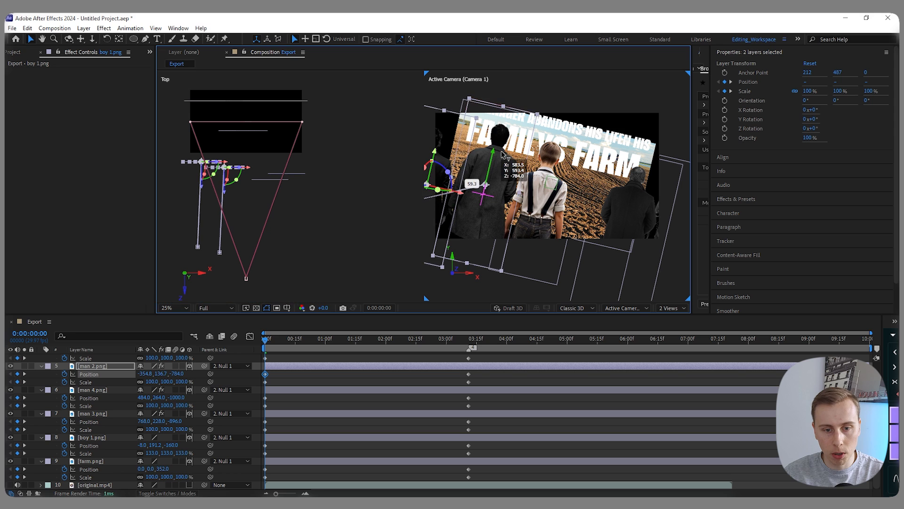
- Lower boy 1.png further to Y about 259
left_click(545, 181)
left_click_drag(548, 164, 548, 178)
- Shift man 3.png and man 4.png inward to X about 571 and 287, and lower man 3.png to Y about 300
mouse_move(308, 160)
left_mouse_down()
mouse_move(278, 186)
mouse_move(300, 174)
left_mouse_up()
left_click(649, 214)
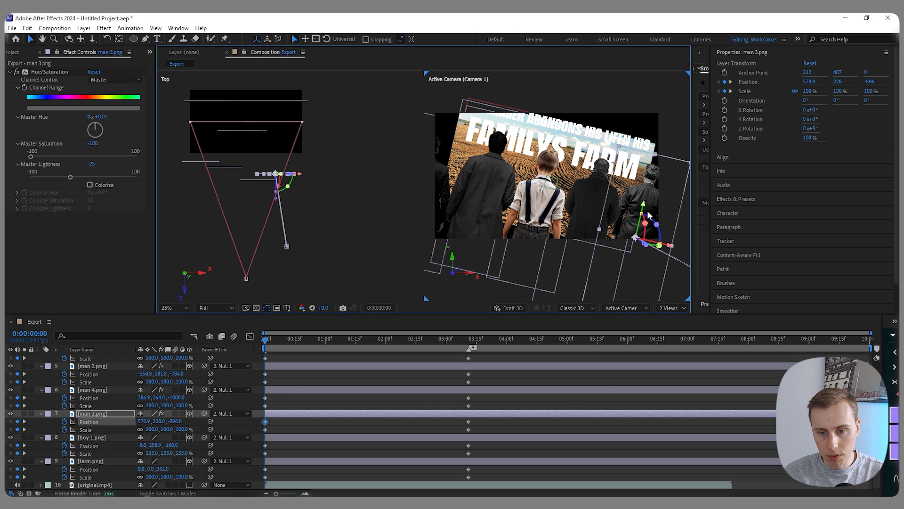
left_click_drag(645, 215, 636, 233)
- Bring man 1.png and man 2.png closer to the camera, with man 2.png at X about -289, Z -1152, and set both scales to 90%
left_click_drag(186, 146, 234, 202)
left_click_drag(225, 195, 252, 191)
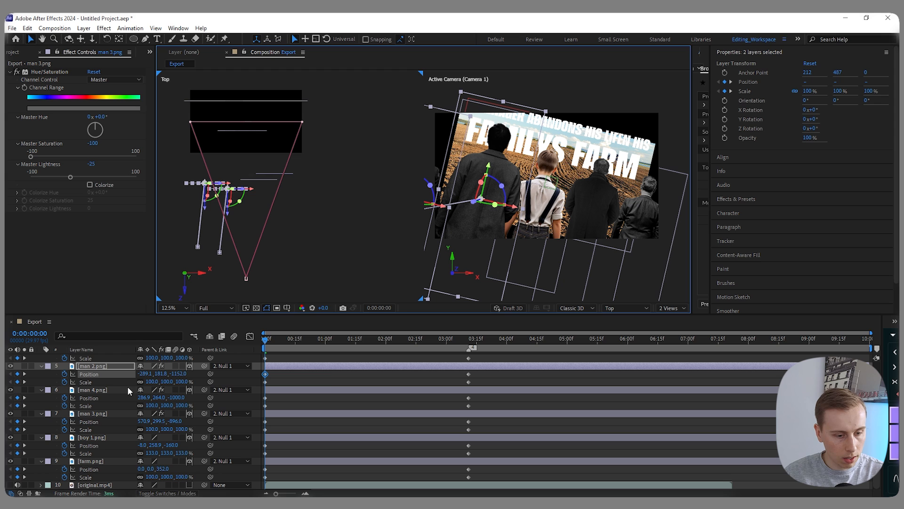
key("s")
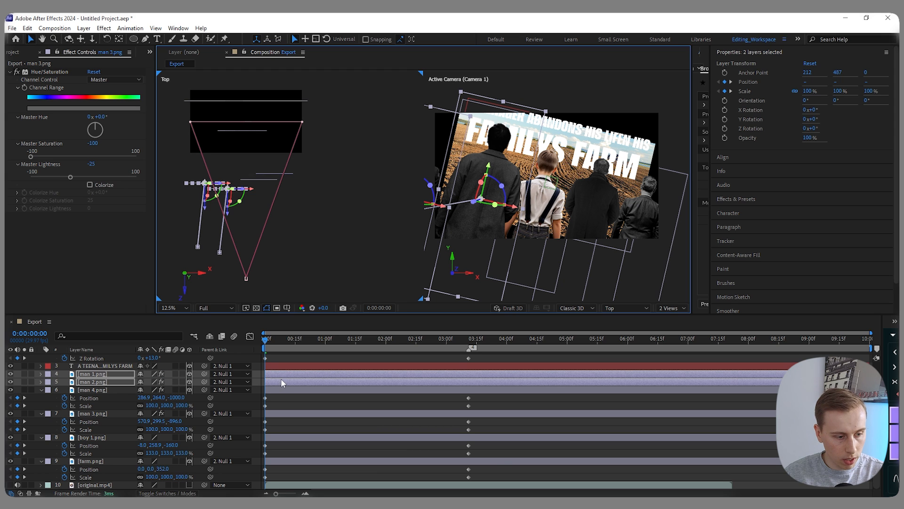
left_click(150, 380)
key("Down")
key("Down")
key("Down")
key("Down")
key("Down")
key("Down")
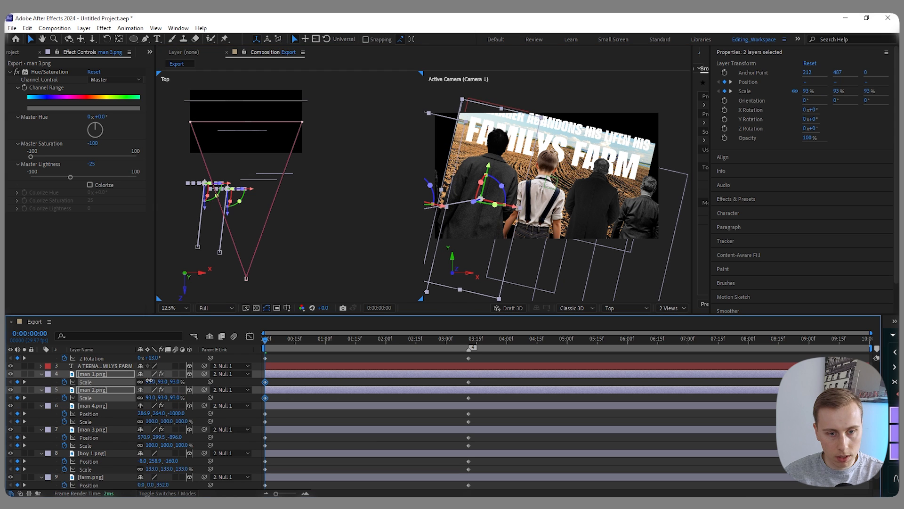
type("90")
left_click(195, 382)
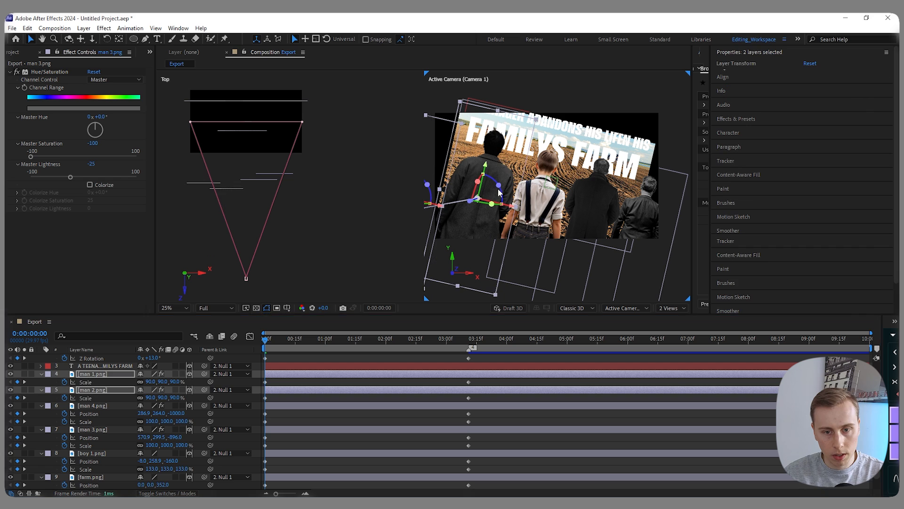
- Move man 1.png inward to X about -553 and bring man 3.png and man 4.png forward to Z -1048 and -1152
left_click_drag(185, 170, 235, 186)
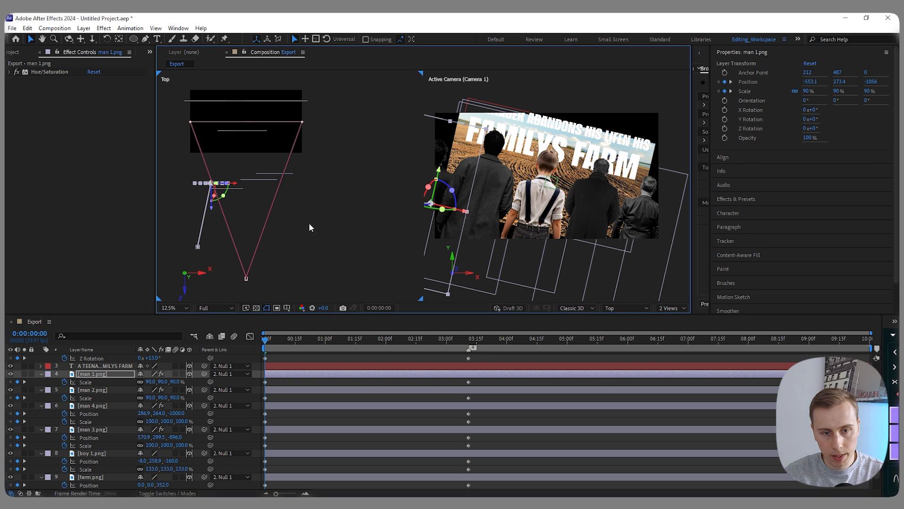
left_click(375, 383)
left_click_drag(296, 192, 255, 162)
left_click_drag(263, 209, 260, 220)
- Set the scale of man 4.png to 110% and lower it to Y about 301
left_click(96, 405)
key("s")
left_click(154, 413)
type("110")
key("Return")
left_click_drag(604, 211, 603, 220)
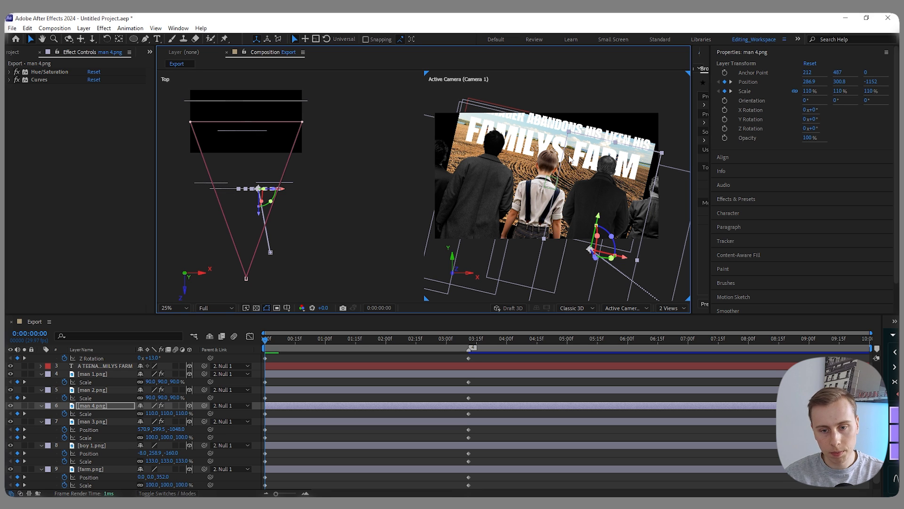
- Shift man 3.png and man 4.png outward together, with man 3.png at X about 628, and move boy 1.png to X about 40
mouse_move(304, 203)
left_mouse_down()
mouse_move(256, 170)
mouse_move(305, 186)
left_mouse_up()
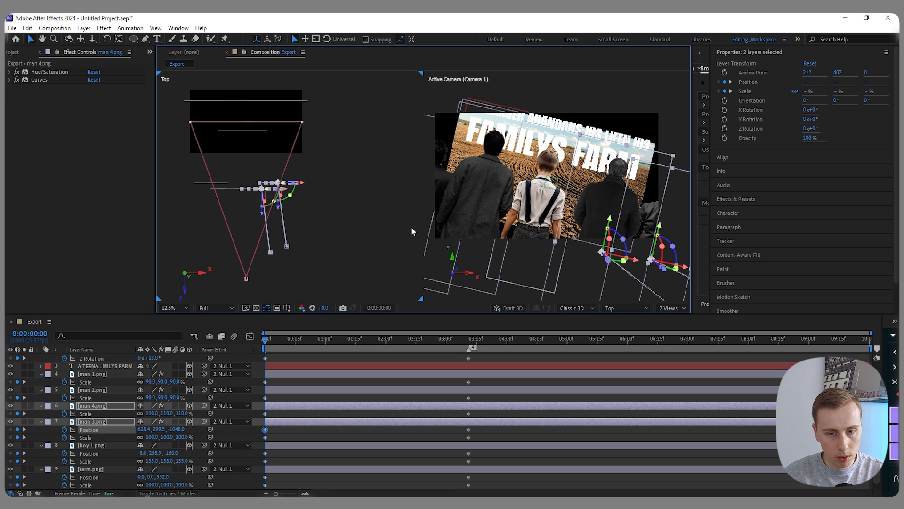
left_click(576, 218)
left_click_drag(540, 224, 547, 227)
left_click_drag(267, 338, 339, 333)
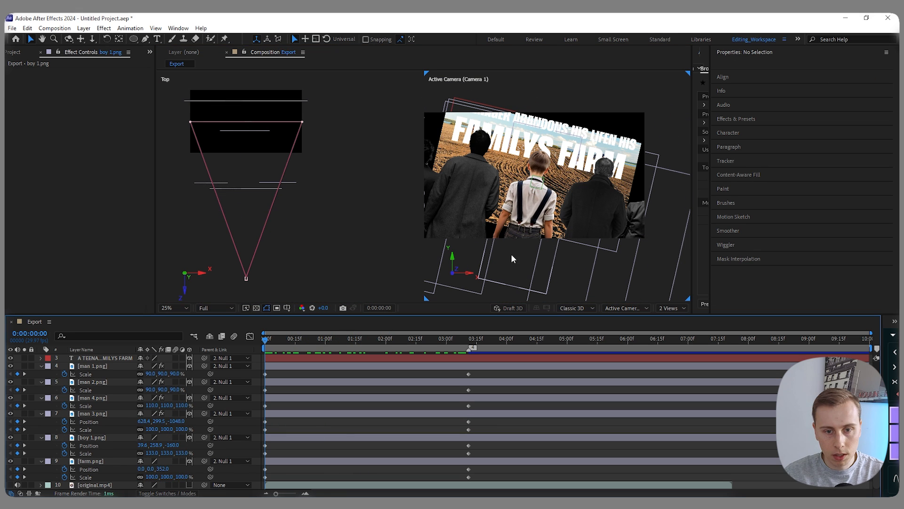
- Set the scale of farm.png to 170% at 0:00:00:00
left_click(92, 462)
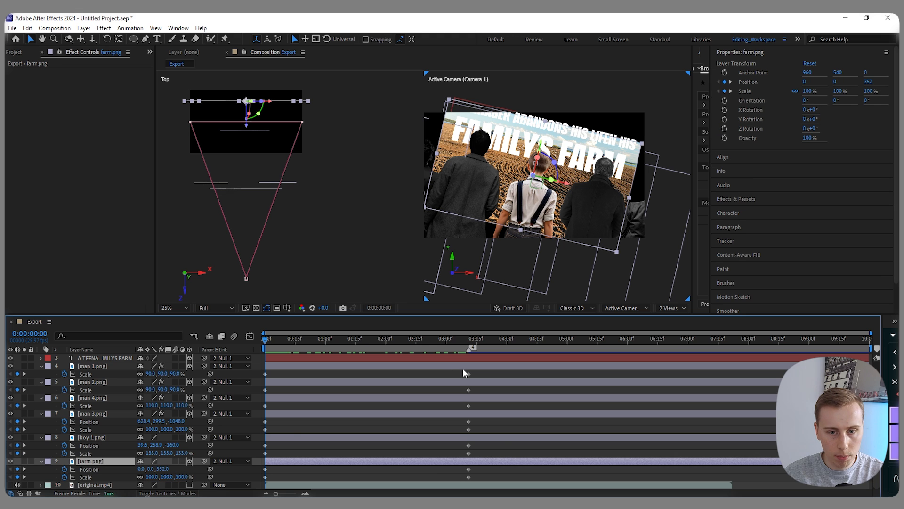
key("u")
key("s")
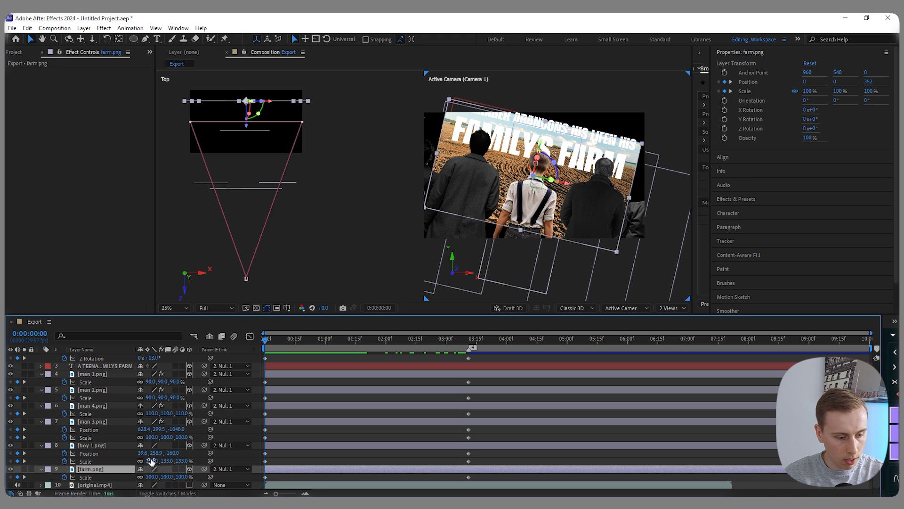
left_click(153, 477)
type("17")
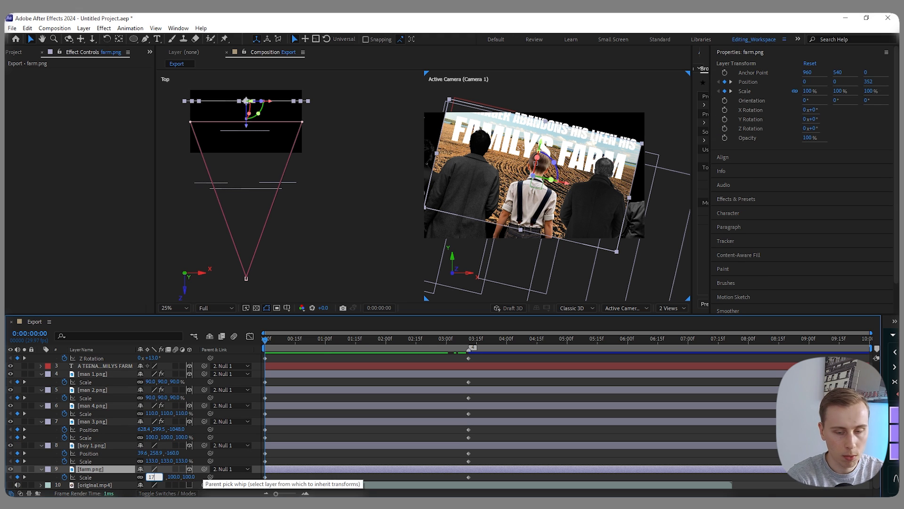
type("0")
key("Return")
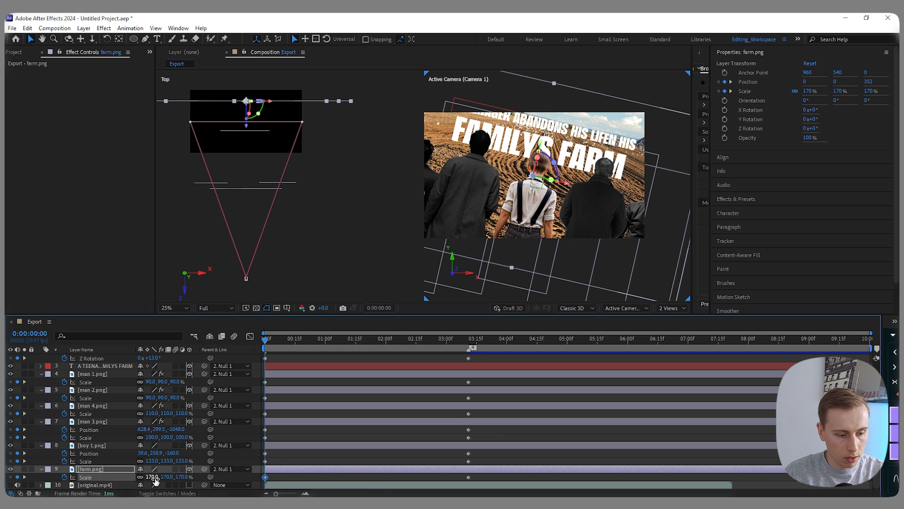
left_click_drag(457, 241, 521, 234)
scroll(522, 187, "down", 1)
scroll(527, 184, "up", 1)
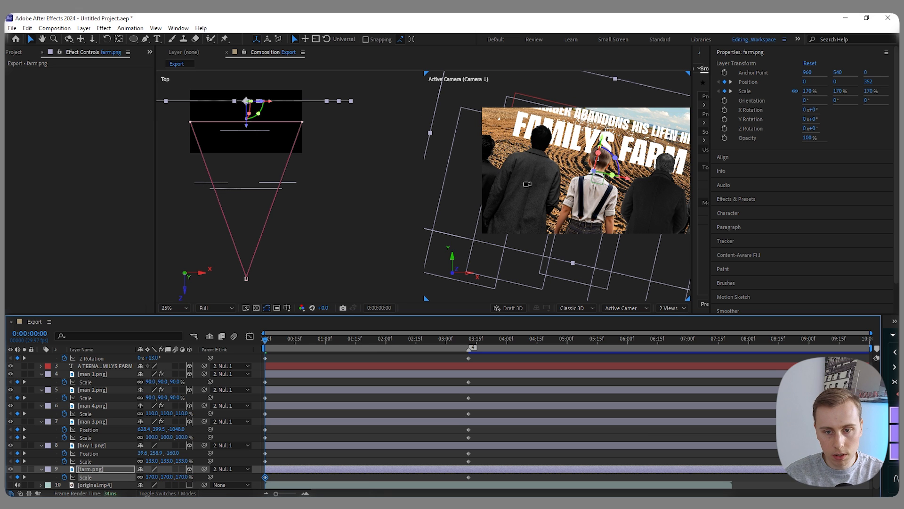
- Reduce the scale of farm.png to 160%
left_click(151, 476)
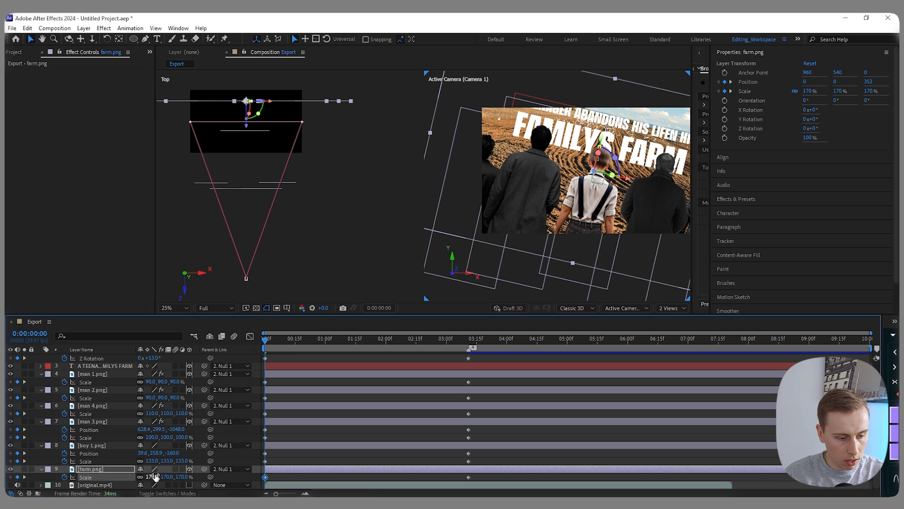
type("160")
key("Return")
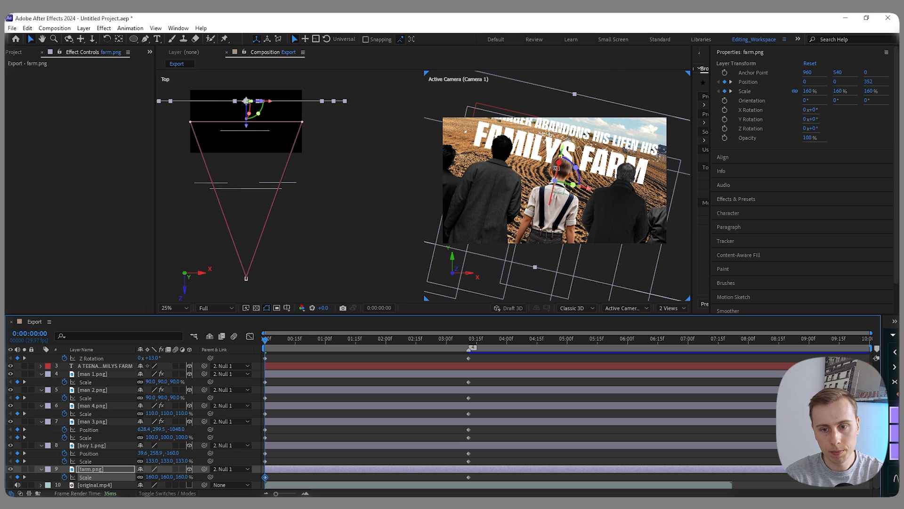
- Set the scale of farm.png to 155% at 0:00:00:00 so the background fills the tilted frame
left_click(152, 477)
type("1")
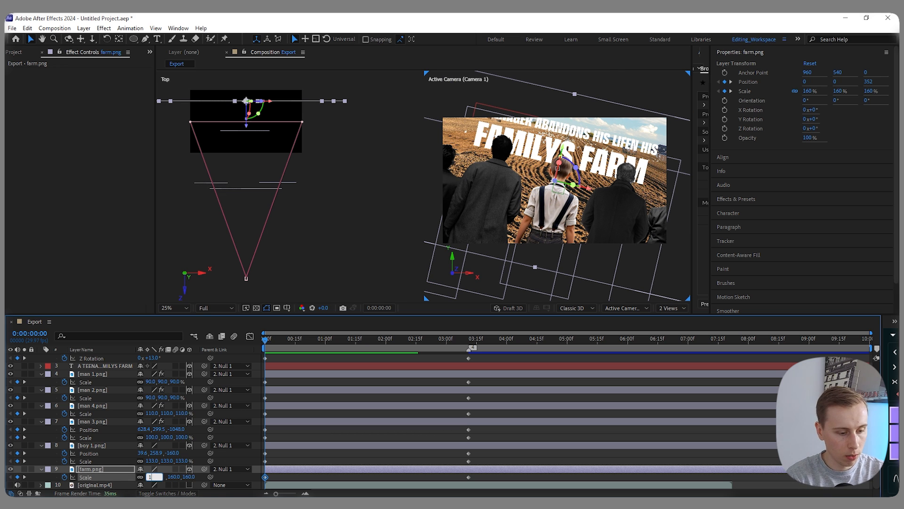
type("55")
key("Return")
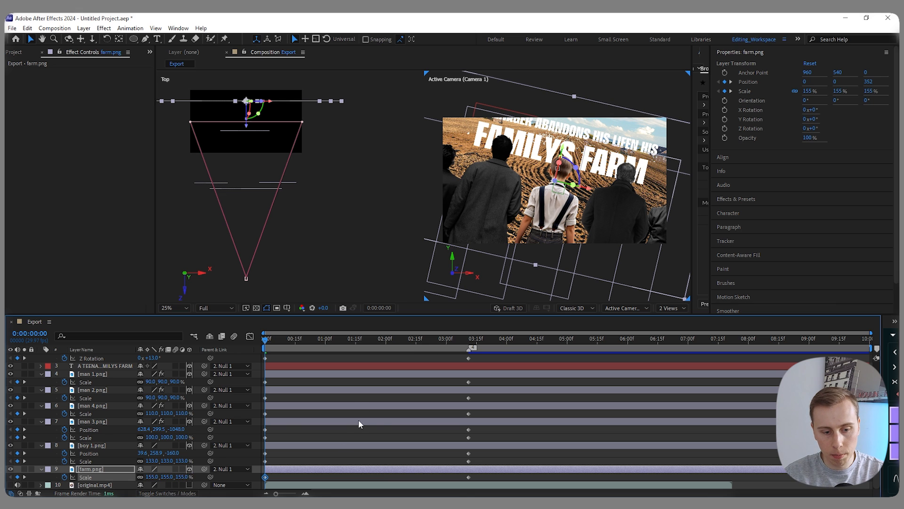
left_click(361, 415)
- Keyframe the title text's position and scale at 0:00:00:00 and again at 0:00:03:11
left_click(586, 188)
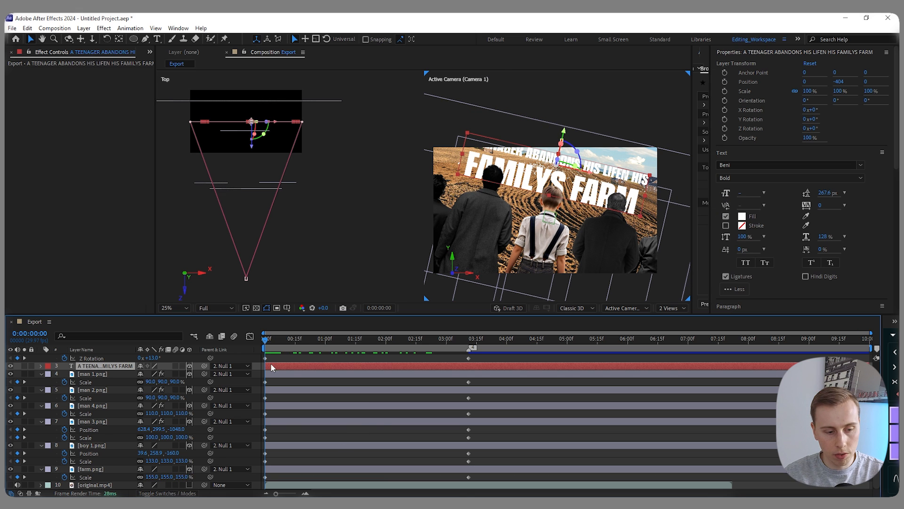
scroll(220, 119, "up", 3)
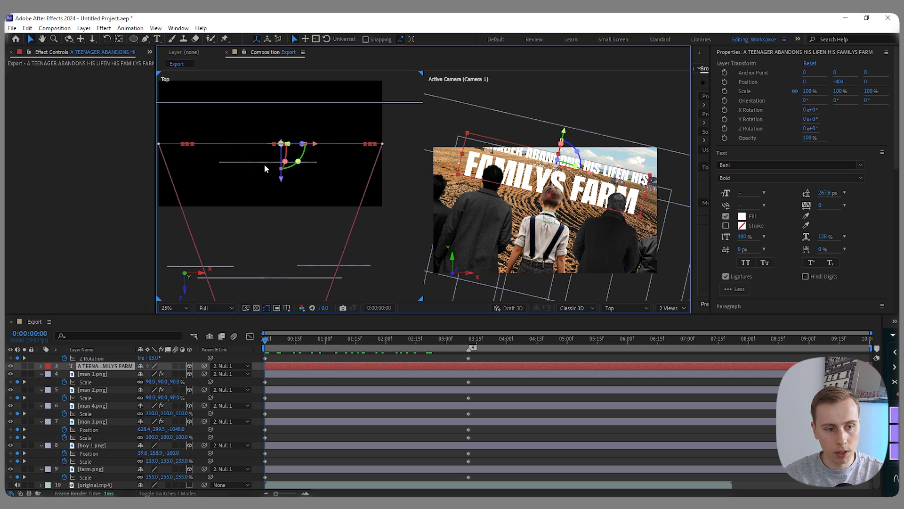
key("p")
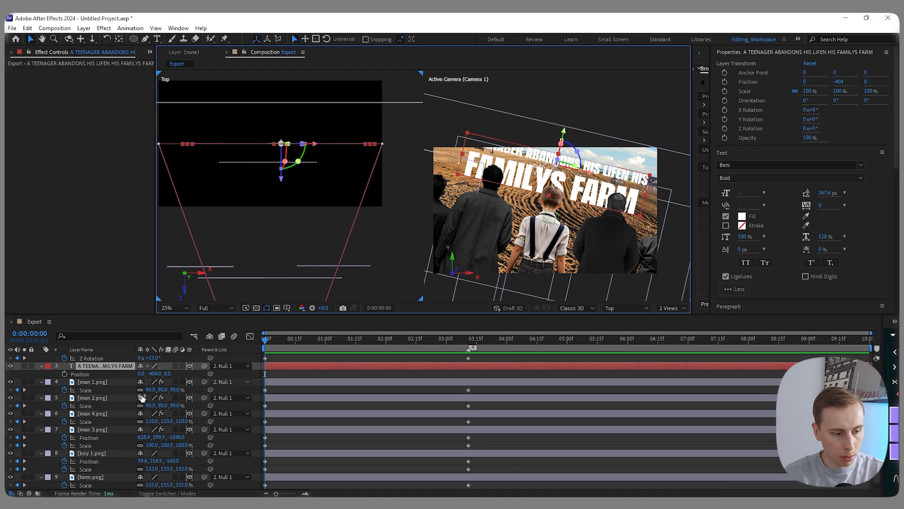
key("shift+s")
left_click_drag(64, 374, 64, 382)
left_click_drag(265, 339, 468, 339)
left_click(18, 374)
left_click(17, 382)
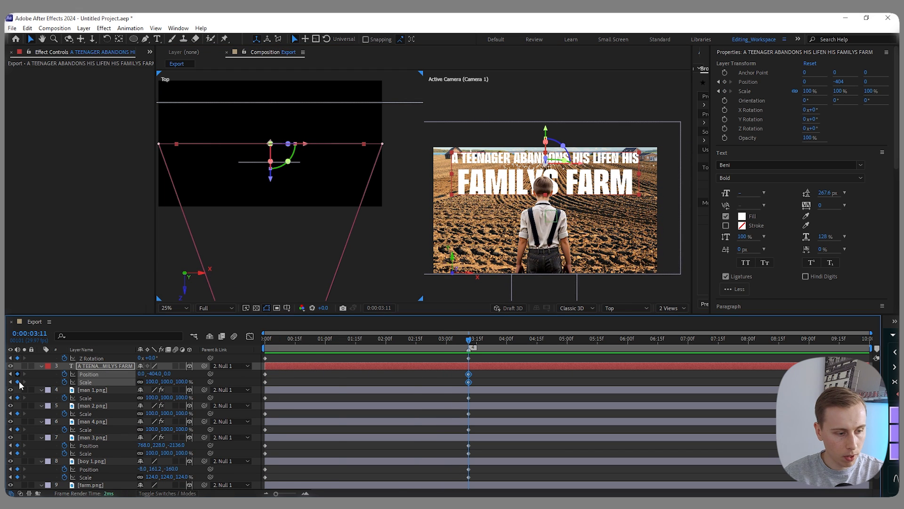
left_click(456, 381)
- Play back the shot from the start to check the motion
key("Home")
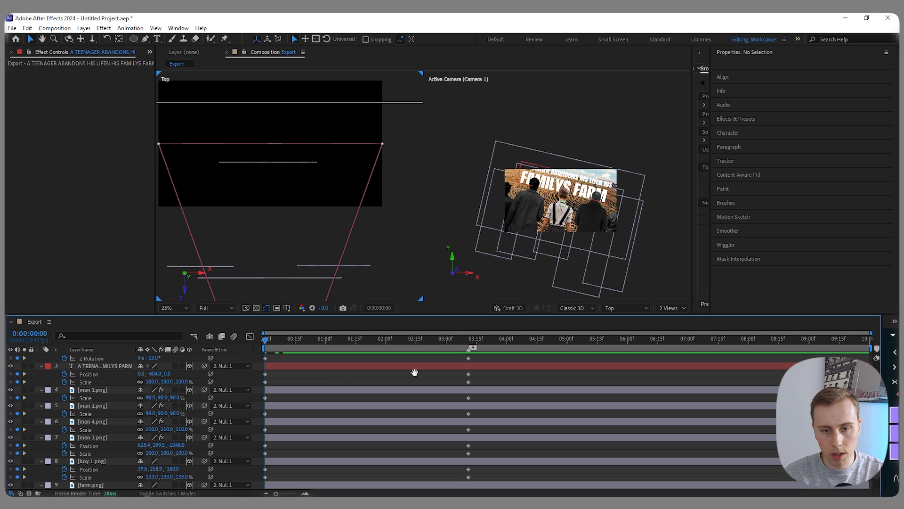
key("space")
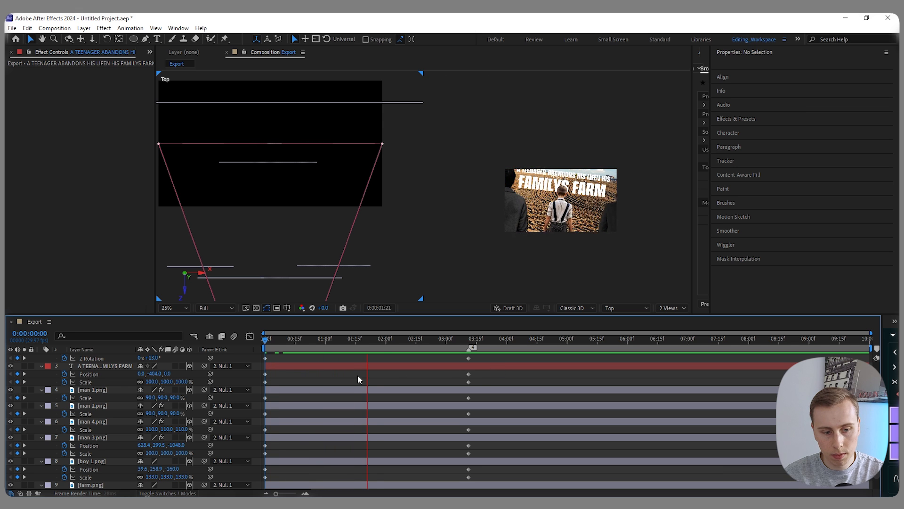
key("space")
key("space")
- Keyframe the null object's position, scale, orientation and X, Y and Z rotation at 0:00:00:22
left_click_drag(311, 343, 309, 343)
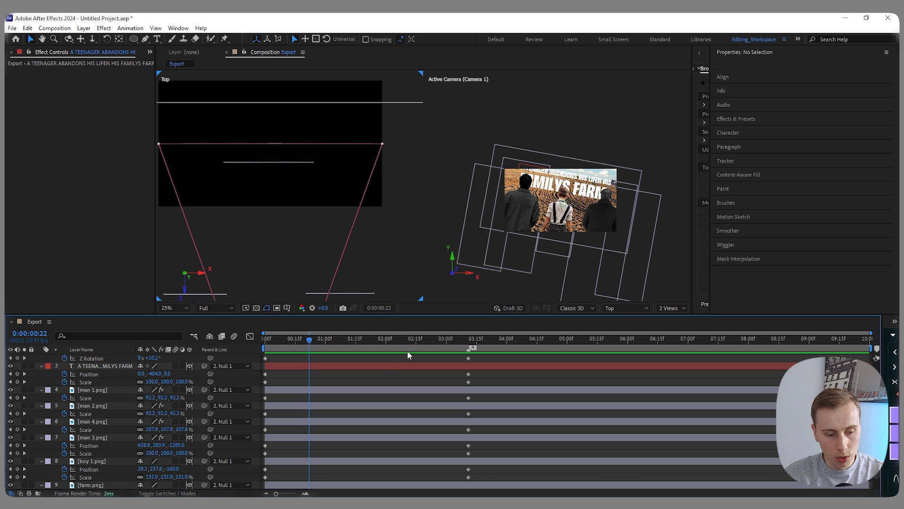
scroll(352, 374, "up", 2)
left_click(129, 382)
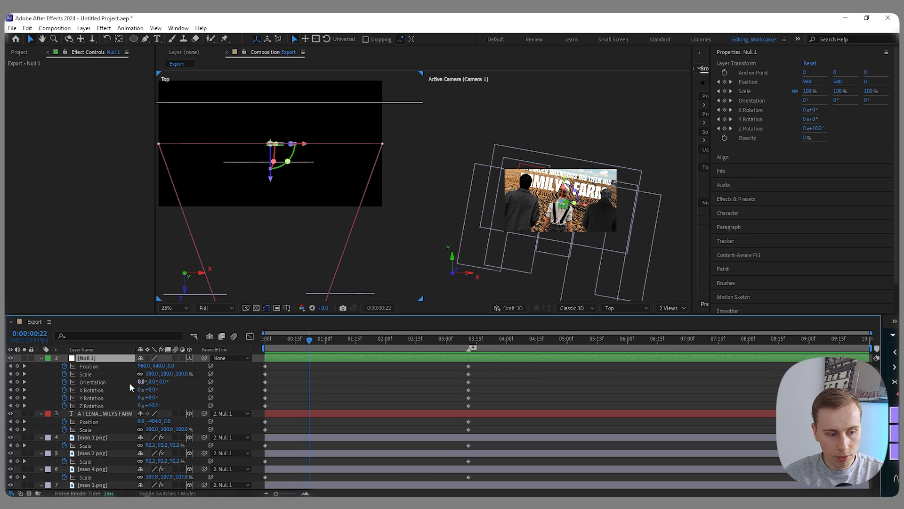
left_click_drag(17, 366, 17, 406)
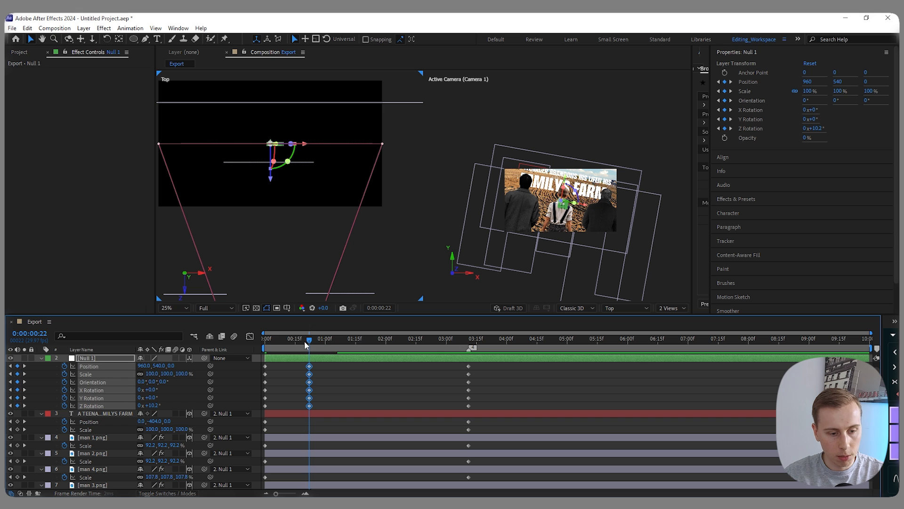
- Check the opening motion and move farm.png up to a Y position of -142 at 0:00:03:11
scroll(566, 185, "up", 1)
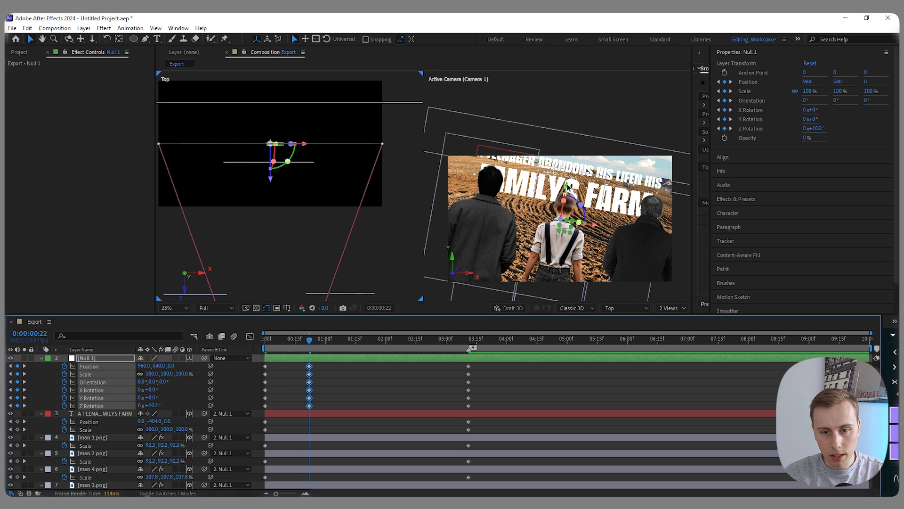
left_click_drag(568, 187, 570, 179)
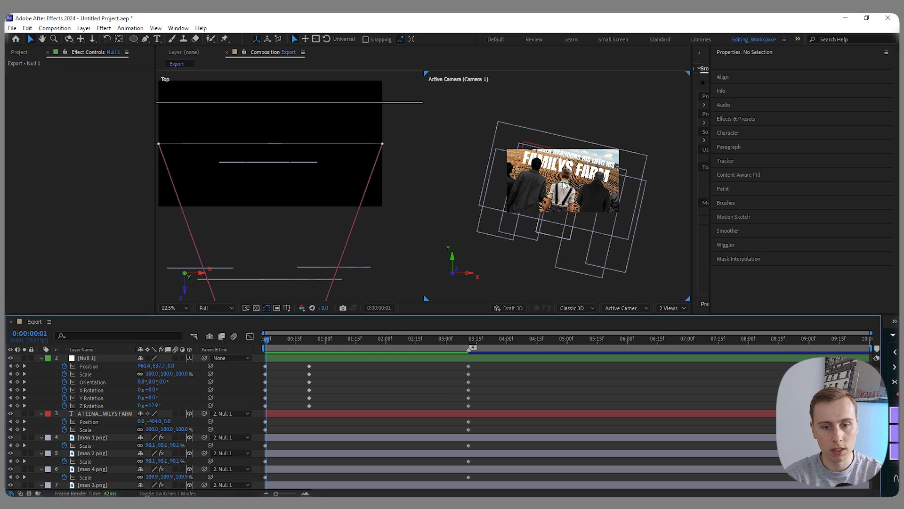
left_click_drag(384, 340, 265, 360)
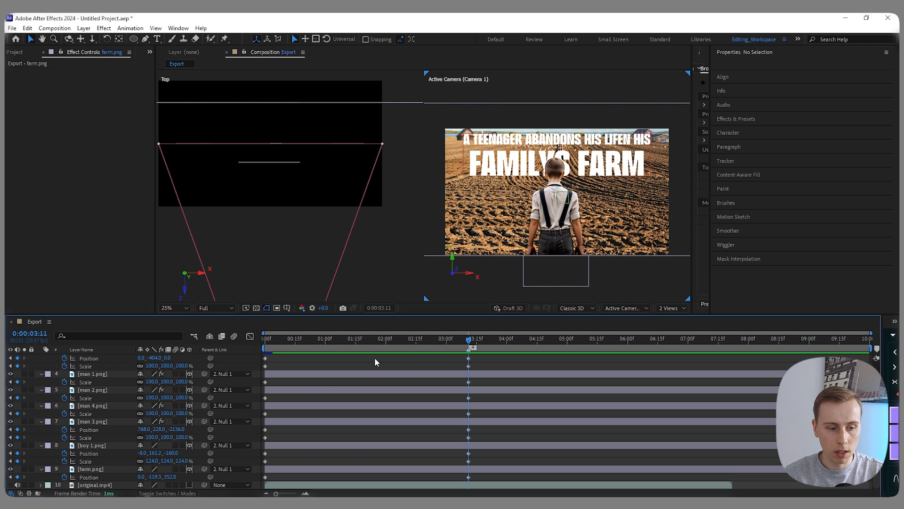
left_click(93, 472)
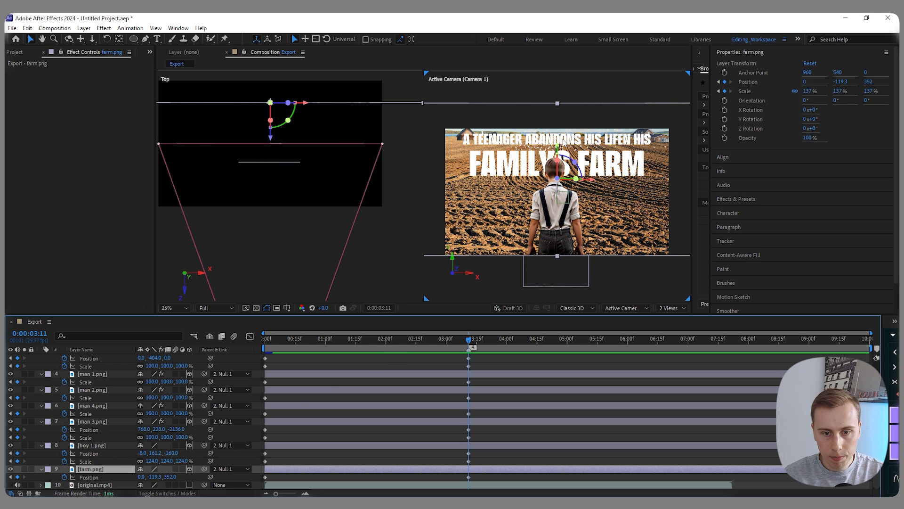
left_click_drag(557, 147, 557, 144)
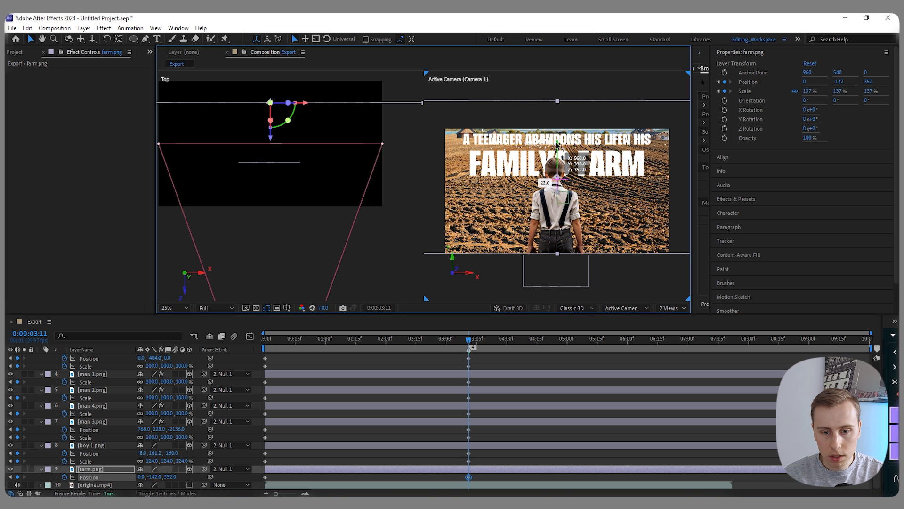
- Inspect the frame's lower edge and set the scale of farm.png to 140% at 0:00:03:11
scroll(544, 254, "up", 4)
scroll(565, 243, "down", 2)
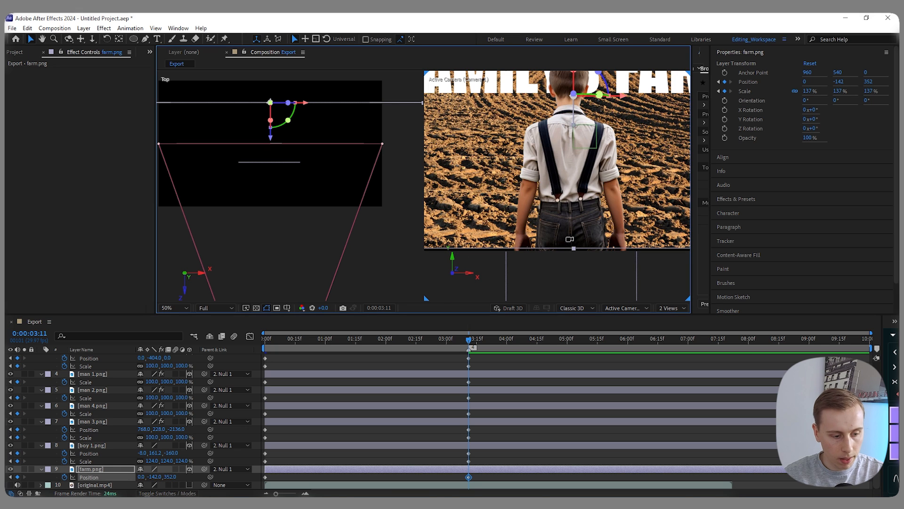
key("s")
left_click(152, 477)
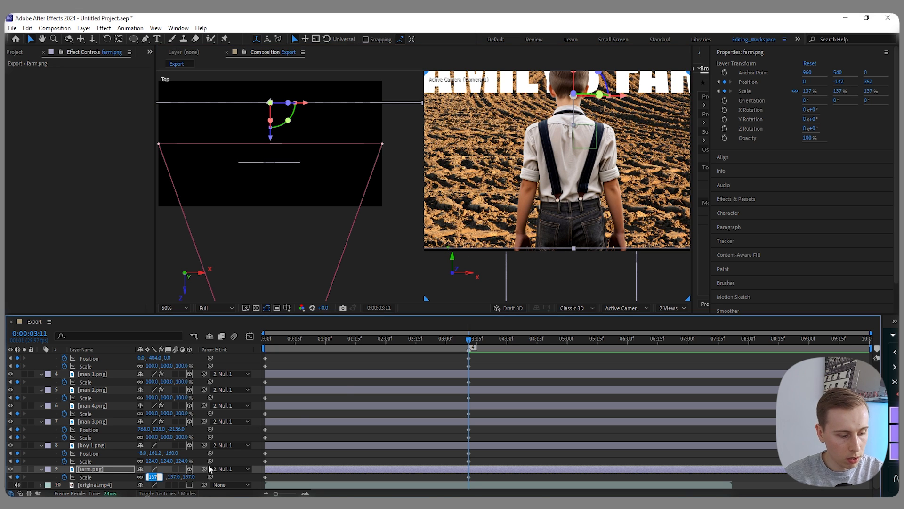
type("140")
key("Return")
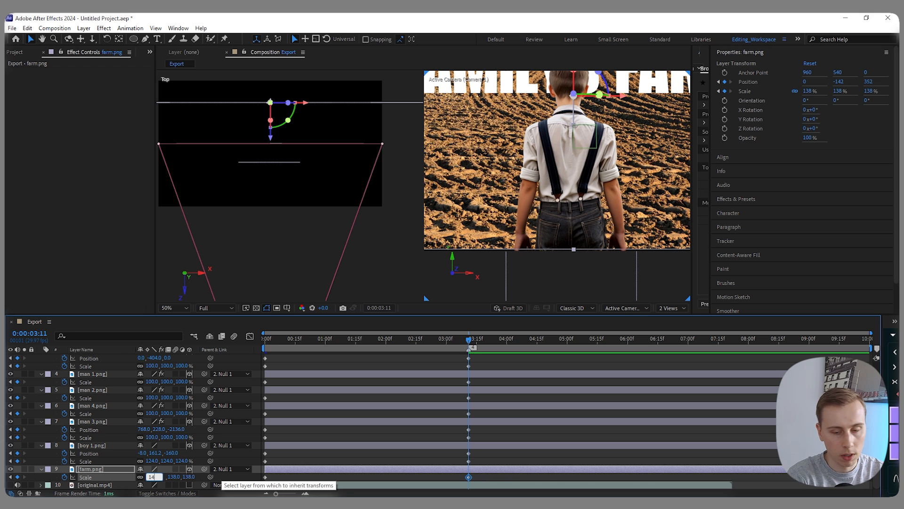
scroll(423, 294, "down", 2)
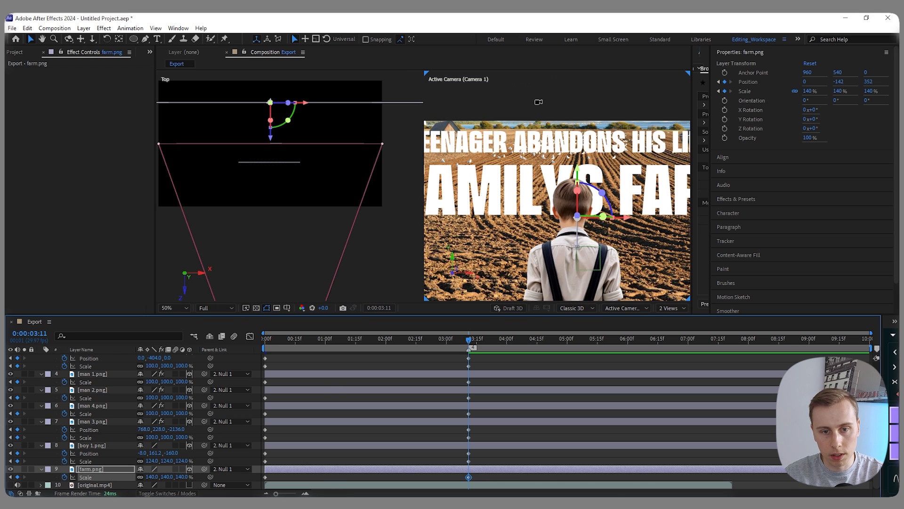
scroll(538, 101, "down", 1)
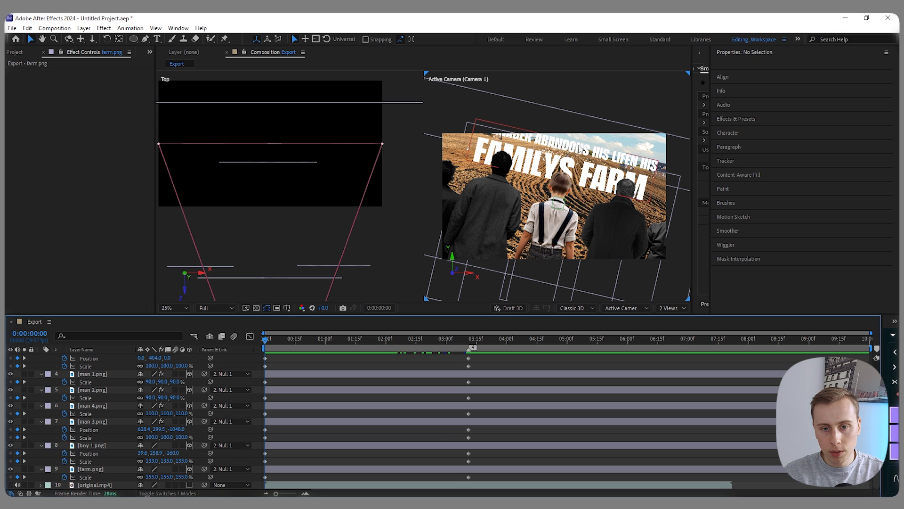
- Set the title text's scale to 80% and shift it sideways to about X 113.9 at 0:00:00:00
scroll(325, 425, "up", 3)
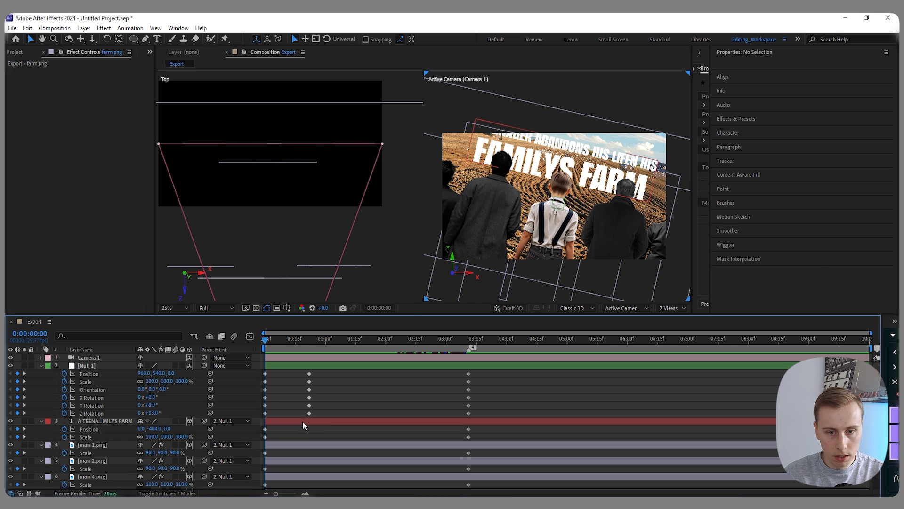
left_click(302, 421)
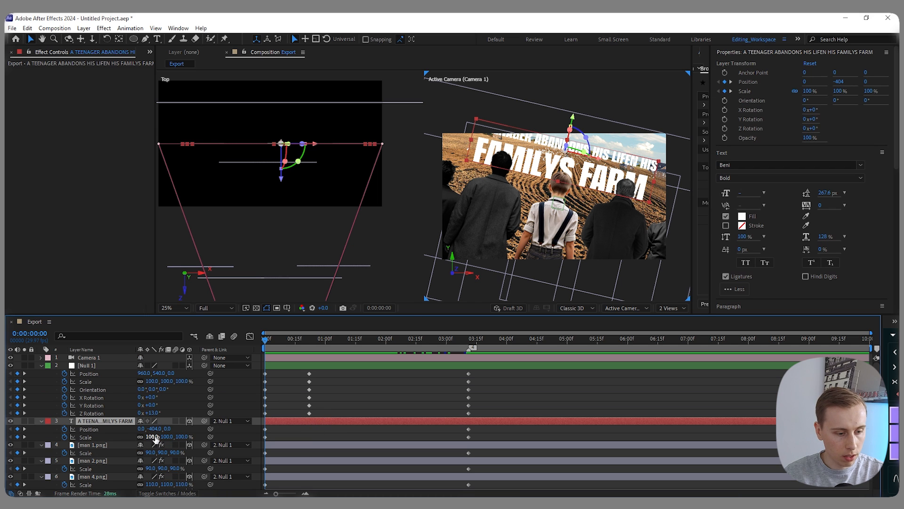
type("80")
key("Return")
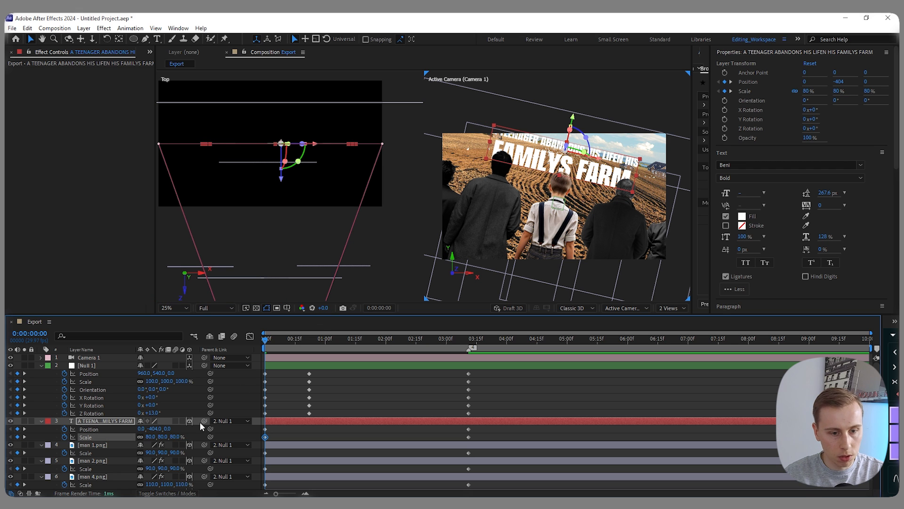
left_click_drag(596, 160, 609, 161)
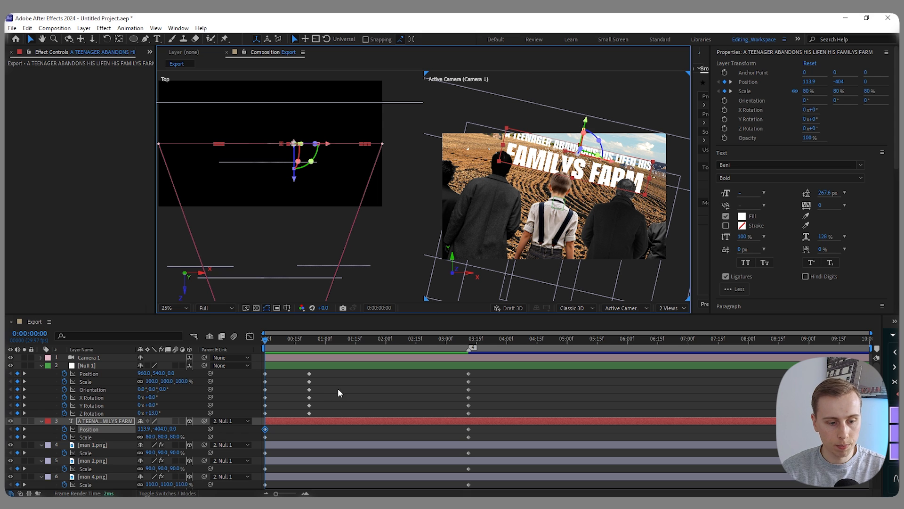
- Try the title text at 70% scale at 0:00:00:00 and restore it to 80%
left_click(151, 436)
key("Return")
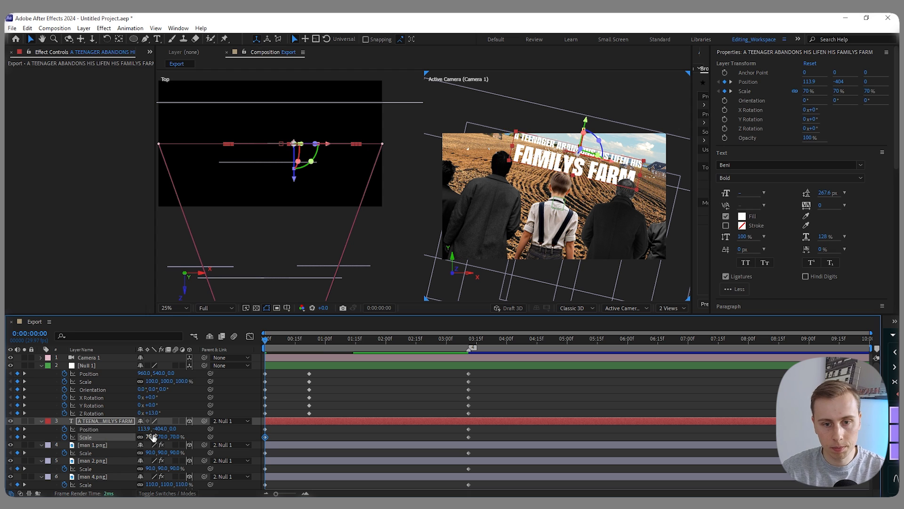
left_click(151, 436)
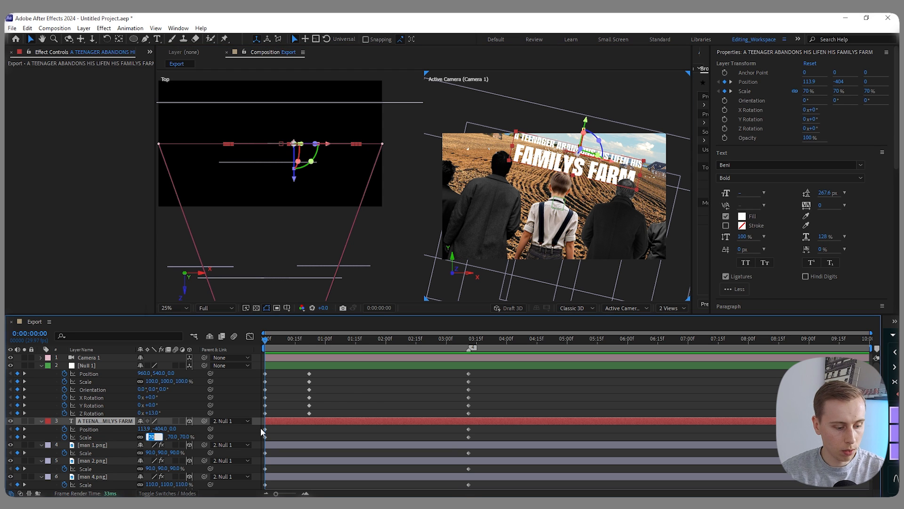
type("80")
key("Return")
- Move the title text to about 134.3, -350.9 at 0:00:00:00 and to Y -420 at 0:00:03:11
left_click_drag(586, 122, 583, 108)
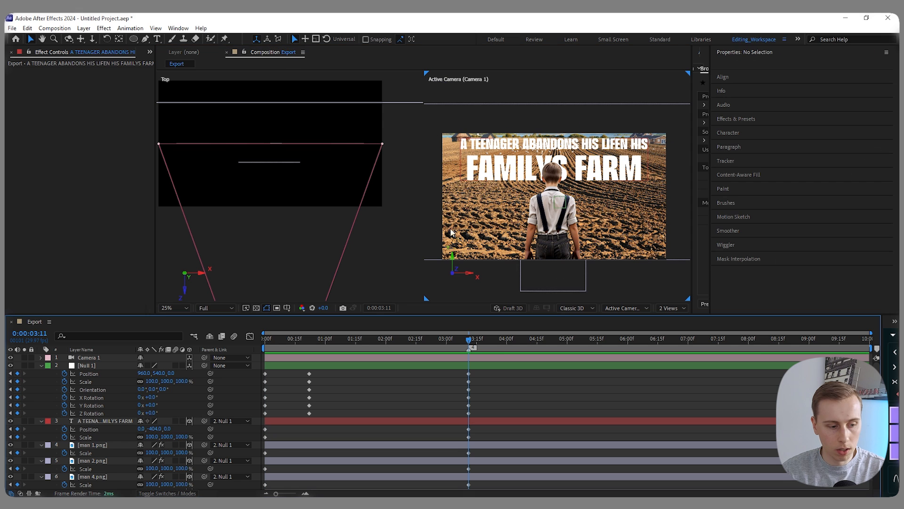
left_click(118, 421)
left_click_drag(554, 115, 554, 113)
left_click(482, 354)
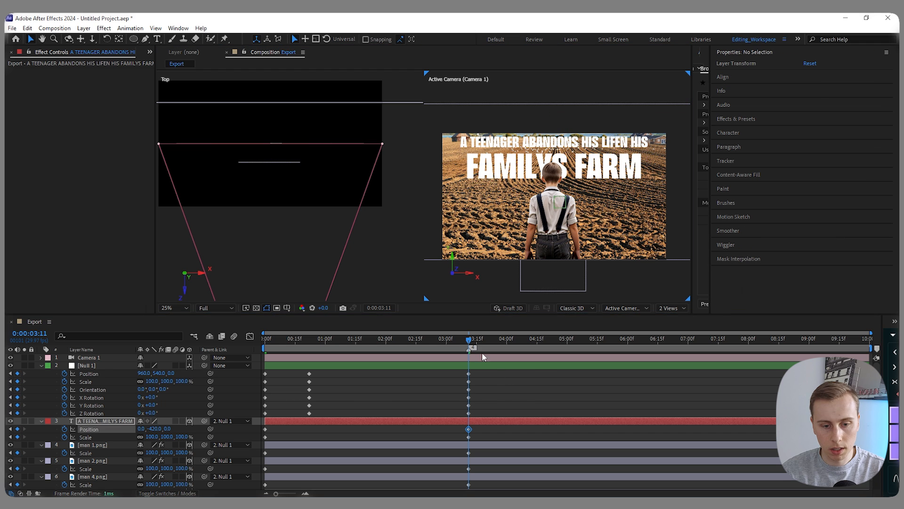
- Apply the Typewriter preset to the title text at 0:00:00:00 and scrub through the text reveal
left_click_drag(469, 341, 430, 343)
key("Home")
left_click(335, 420)
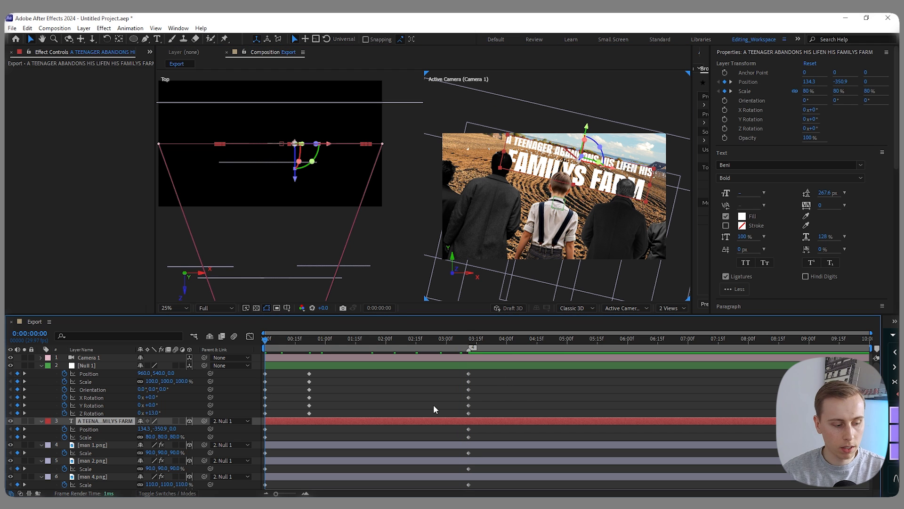
key("ctrl+space")
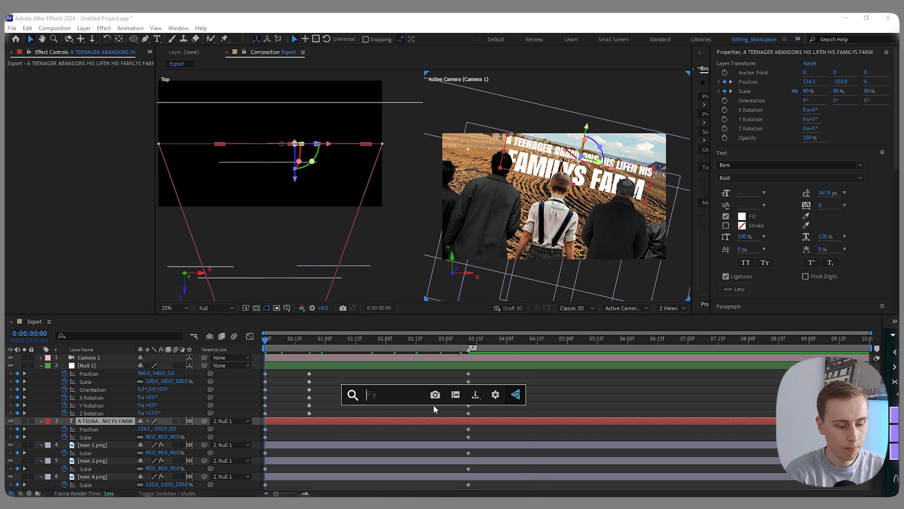
type("typew")
key("Return")
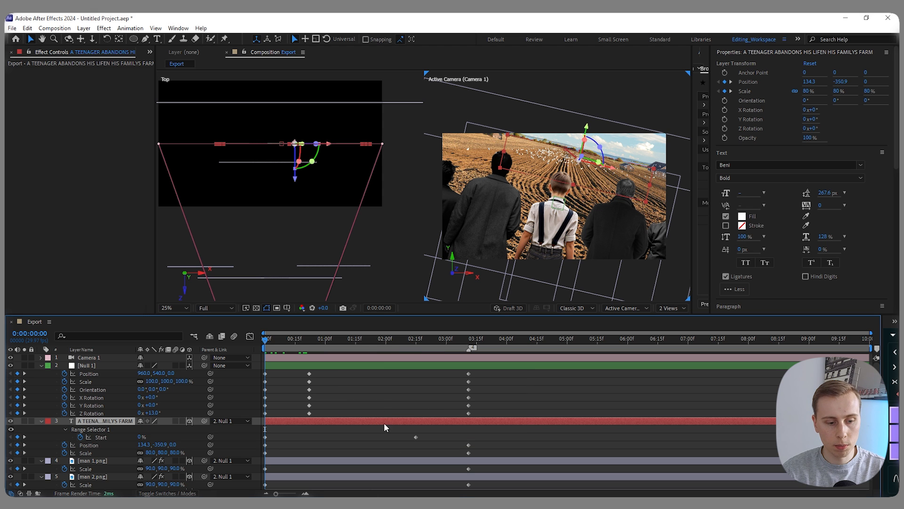
left_click_drag(272, 339, 265, 358)
left_click(368, 394)
- Switch the viewer to 1 View and lower the title text to about Y -297.6 at 0:00:00:00
left_click(671, 307)
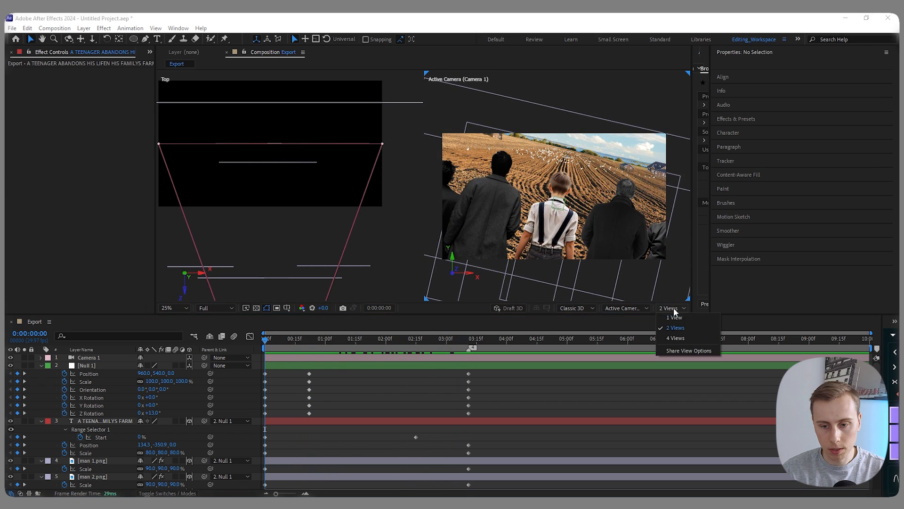
left_click(673, 318)
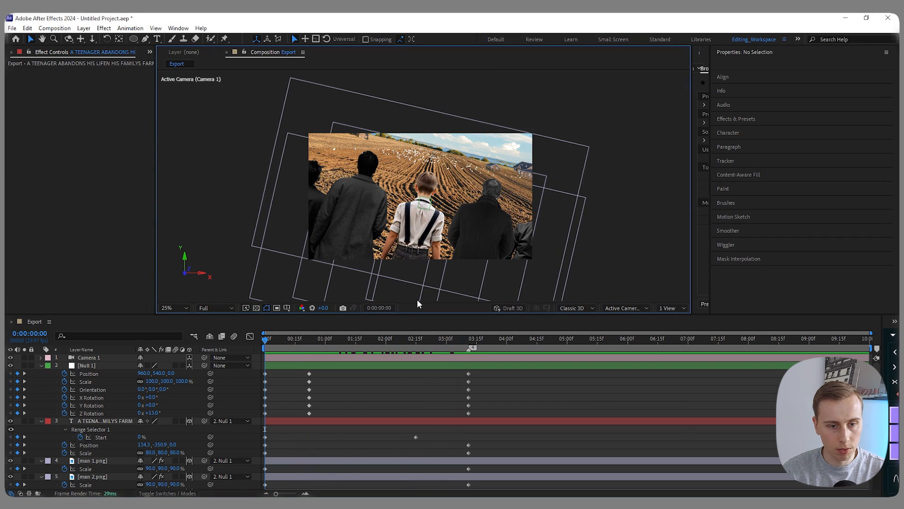
left_click(298, 421)
left_click_drag(454, 127, 453, 140)
left_click(372, 382)
left_click_drag(381, 340, 264, 366)
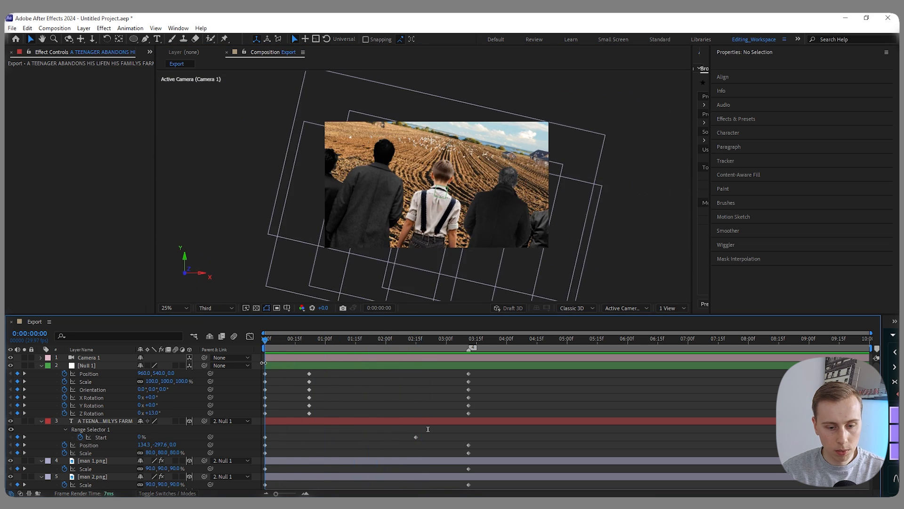
- Apply Easy Ease to all of the null object's transform keyframes and display their curves in the graph editor
left_click_drag(487, 415, 250, 371)
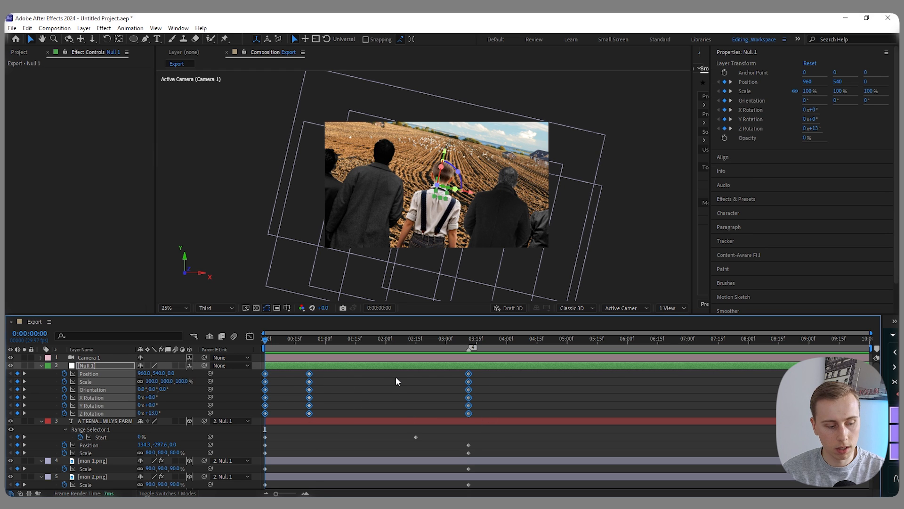
key("F9")
left_click(250, 337)
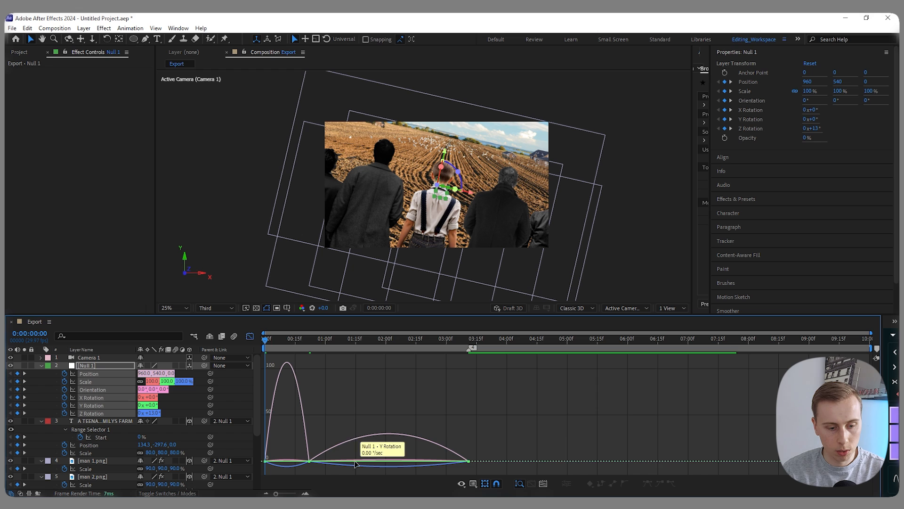
- Raise the null object's position speed at the 0:00:00:22 keyframe so the movement flows through it without stopping
scroll(295, 447, "up", 5)
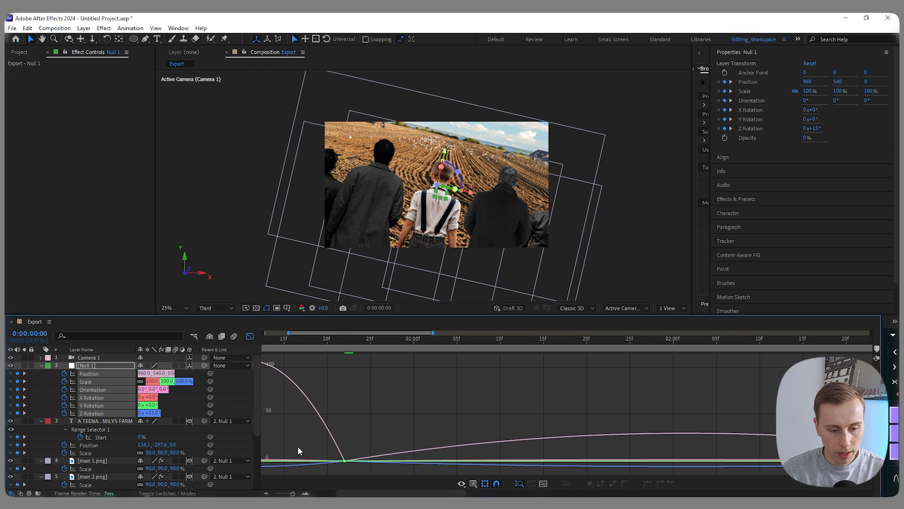
left_click(344, 460)
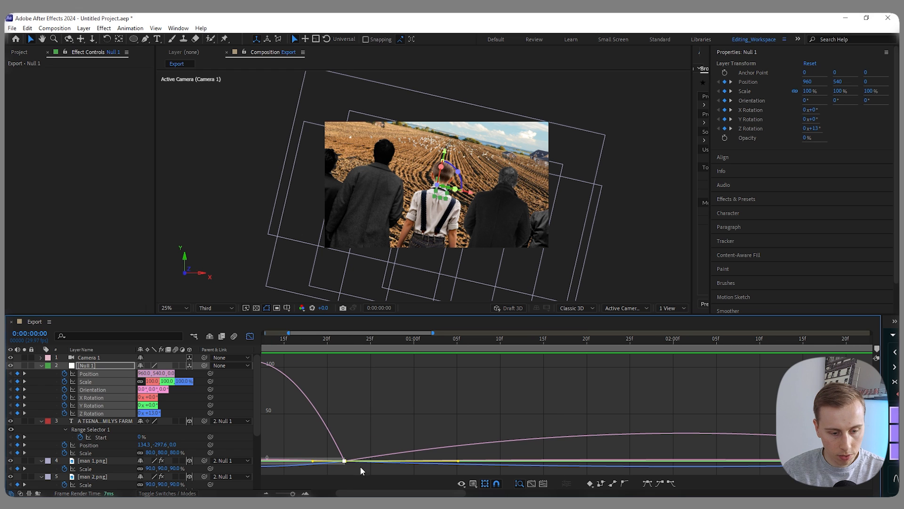
left_click_drag(346, 461, 346, 433)
left_click(373, 389)
scroll(371, 390, "down", 5)
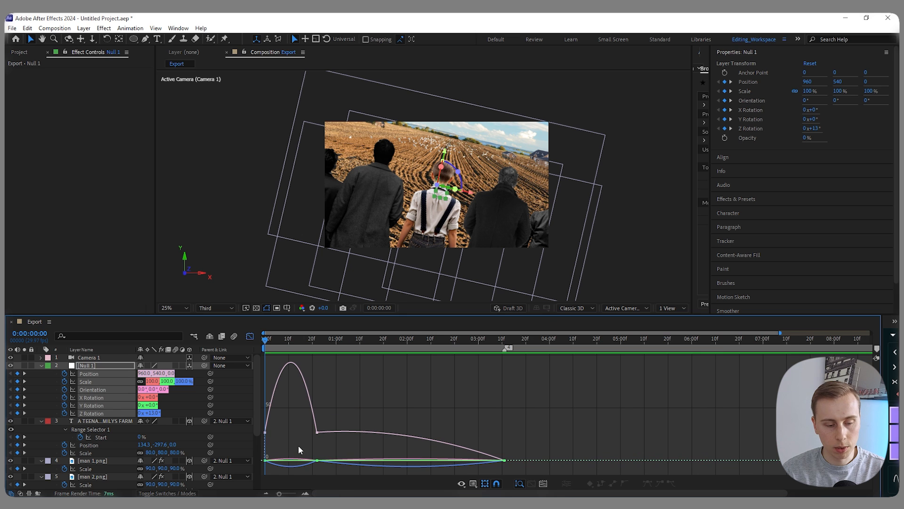
left_click_drag(309, 338, 267, 348)
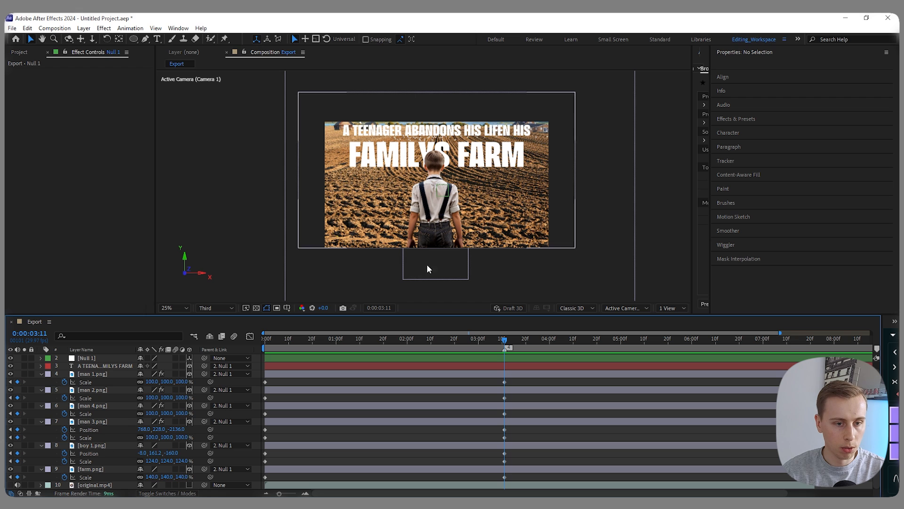
- Add a Gaussian Blur effect with a blurriness of 15 to farm.png
left_click(88, 471)
key("ctrl+space")
type("gaus")
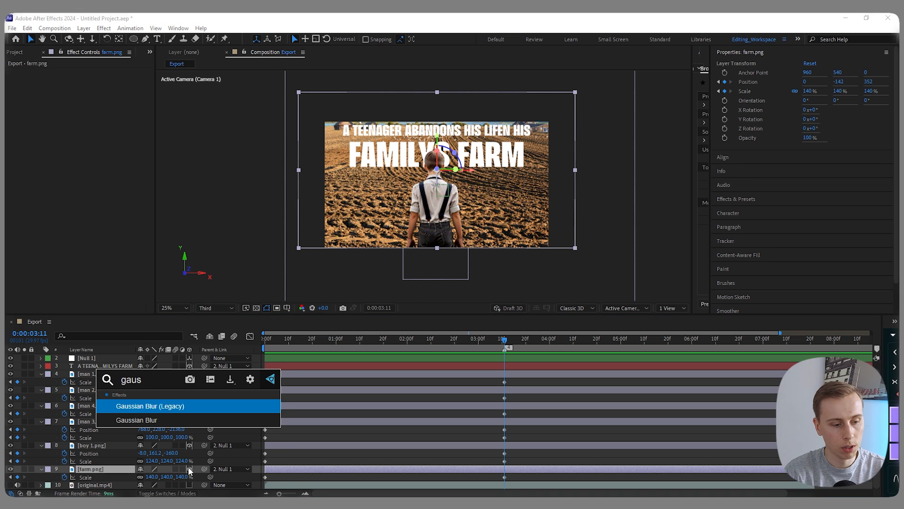
key("Down")
key("Return")
left_click(91, 80)
type("15")
key("Return")
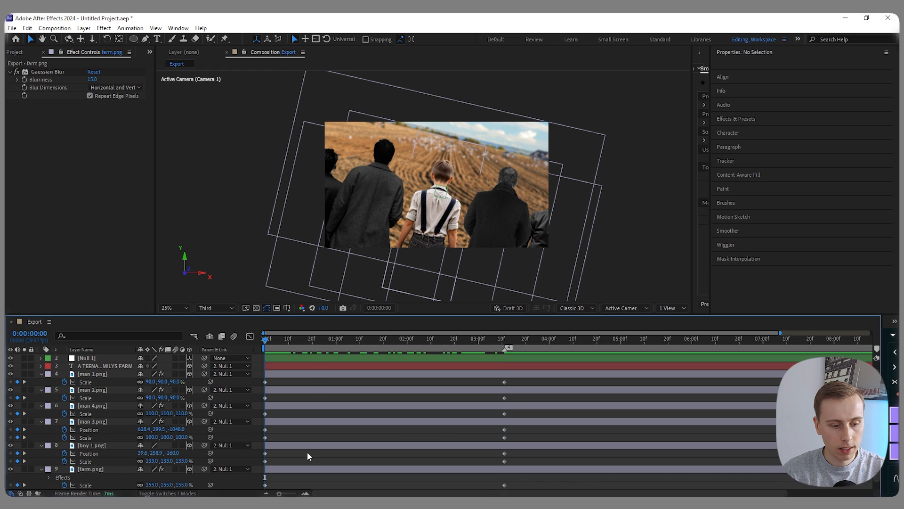
- Collapse the layers' properties and solo original.mp4 briefly to review the reference shot's opening
key("u")
left_click(11, 429)
left_click(24, 429)
mouse_move(267, 343)
left_mouse_down()
mouse_move(281, 346)
mouse_move(259, 348)
left_mouse_up()
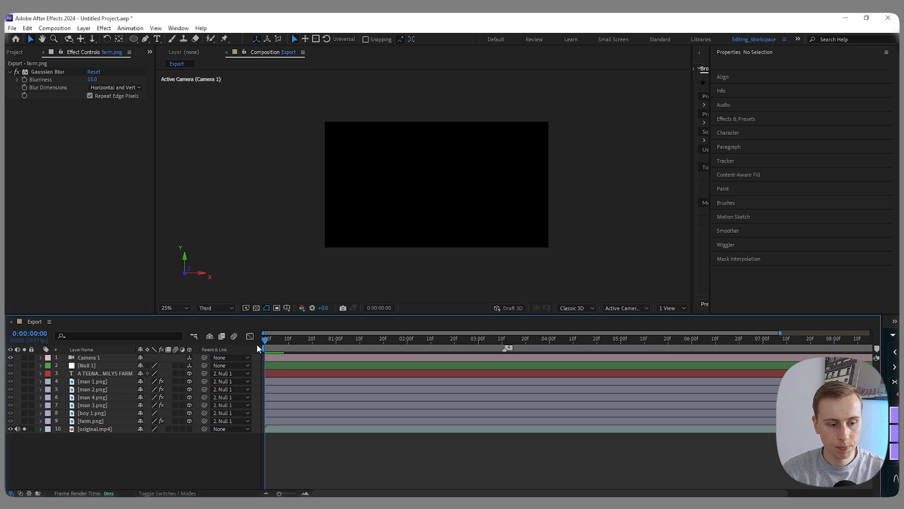
left_click(25, 429)
left_click(11, 428)
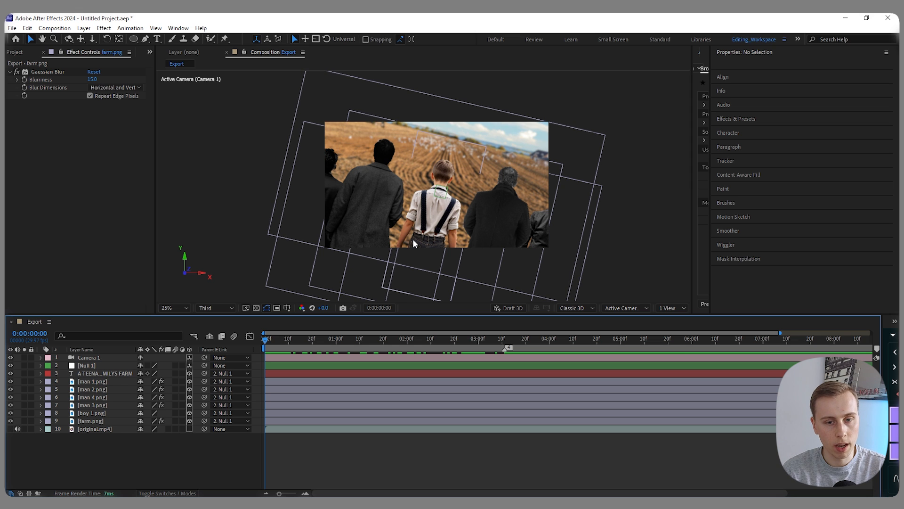
- Add Film burn overlays.mp4 from the project assets to the timeline between farm.png and original.mp4
left_click(18, 52)
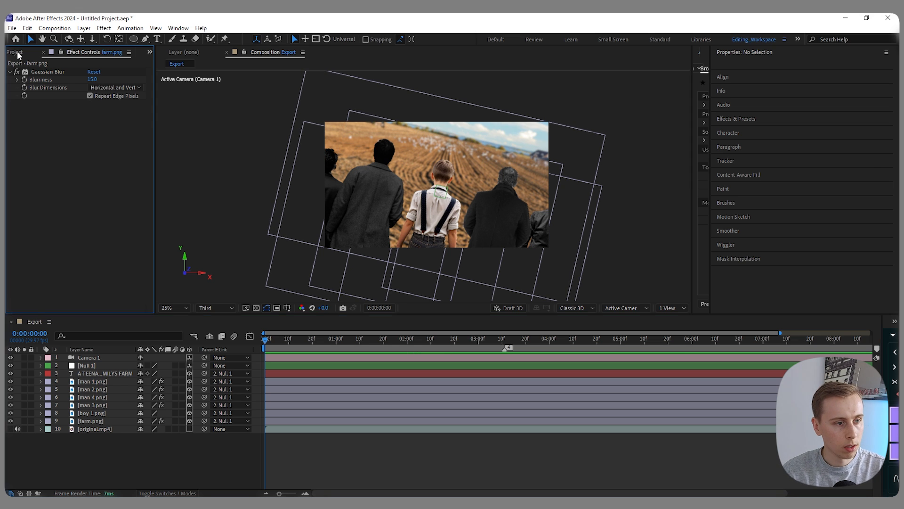
left_click_drag(49, 182, 87, 442)
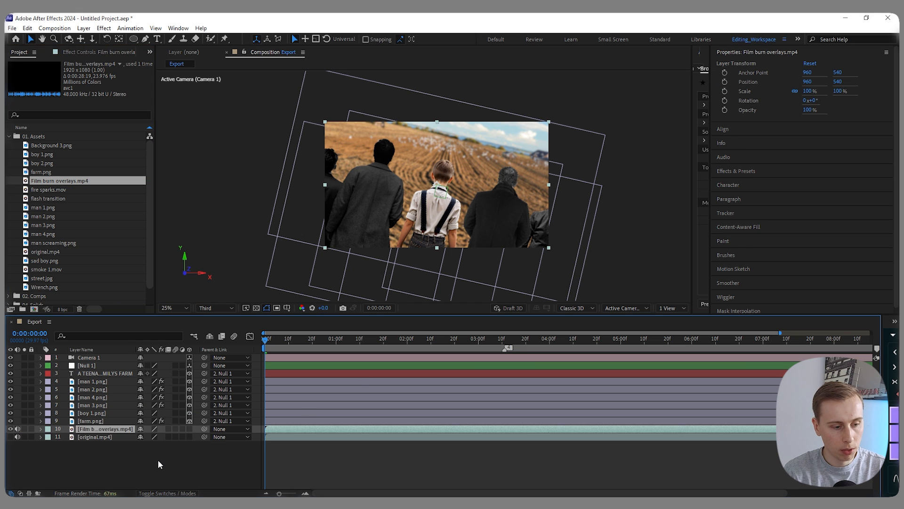
- Move the Film burn overlays layer to the top of the stack and cut off its footage after 0:00:00:26
key("ctrl+shift+bracketright")
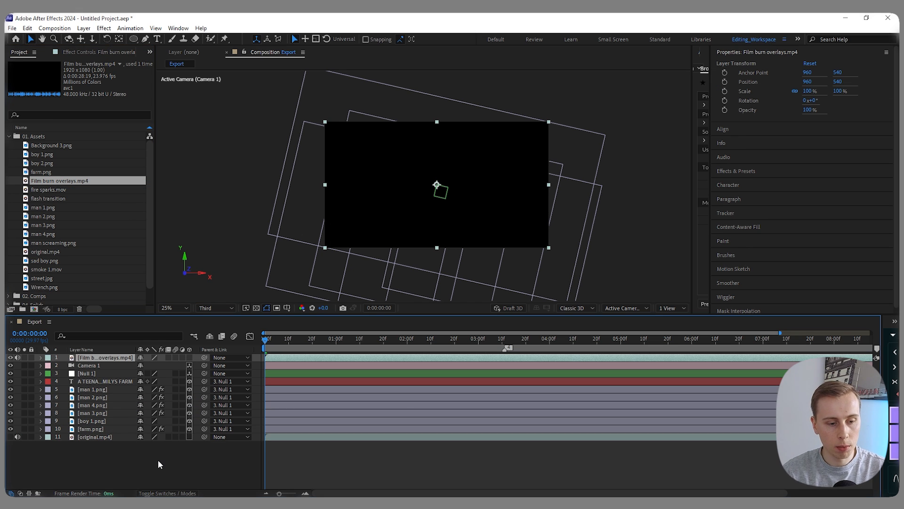
left_click_drag(268, 340, 264, 343)
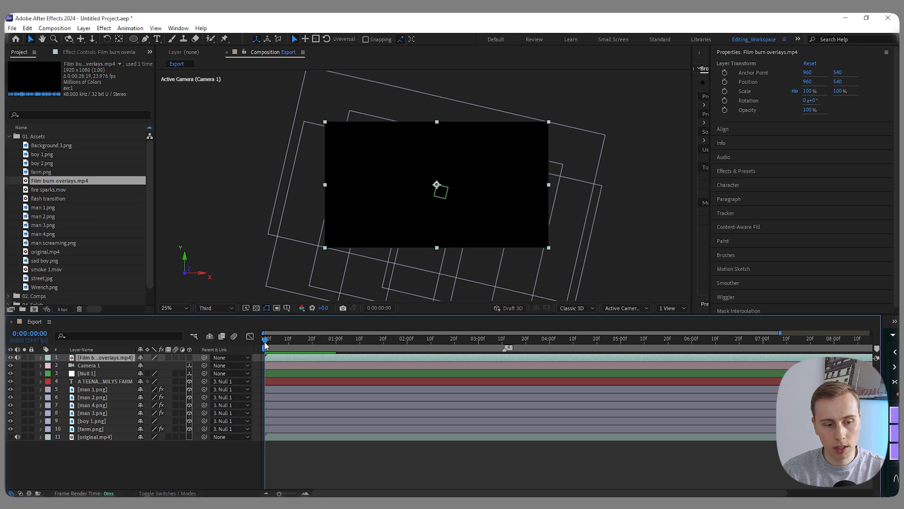
key("space")
key("space")
left_click_drag(265, 341, 327, 340)
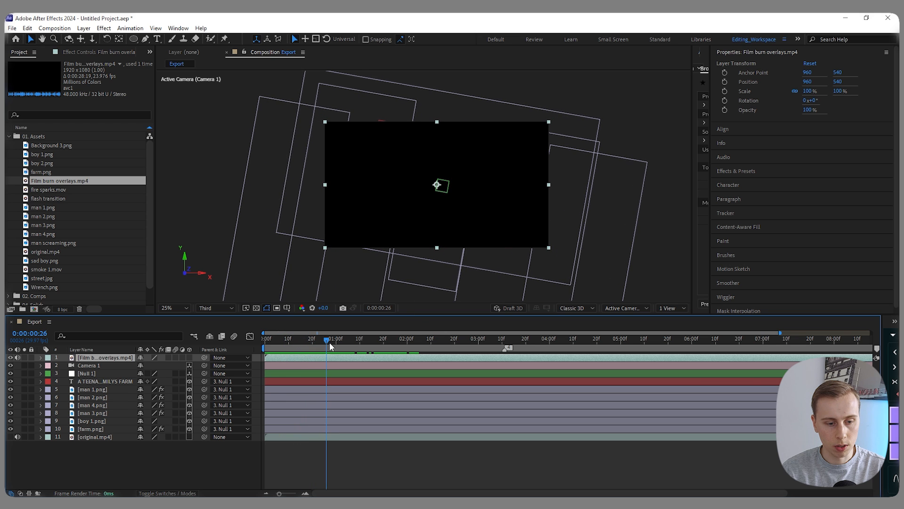
key("ctrl+shift+d")
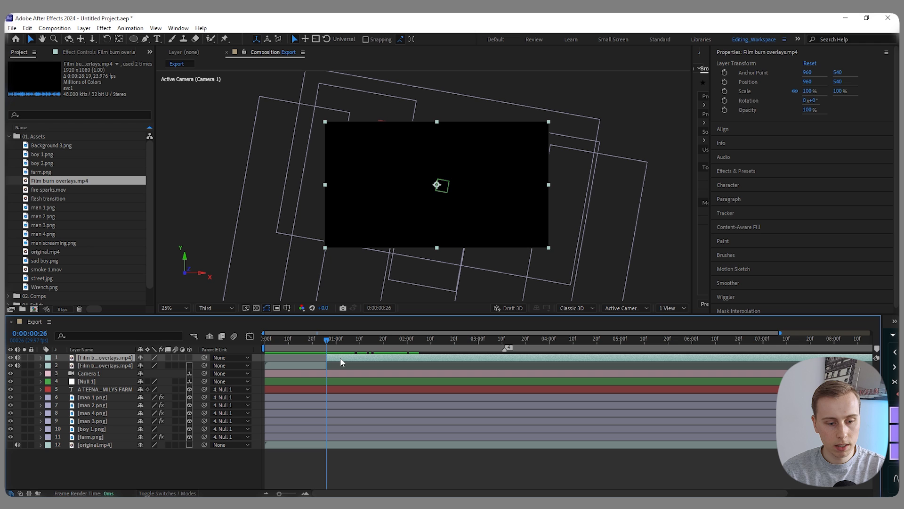
key("Delete")
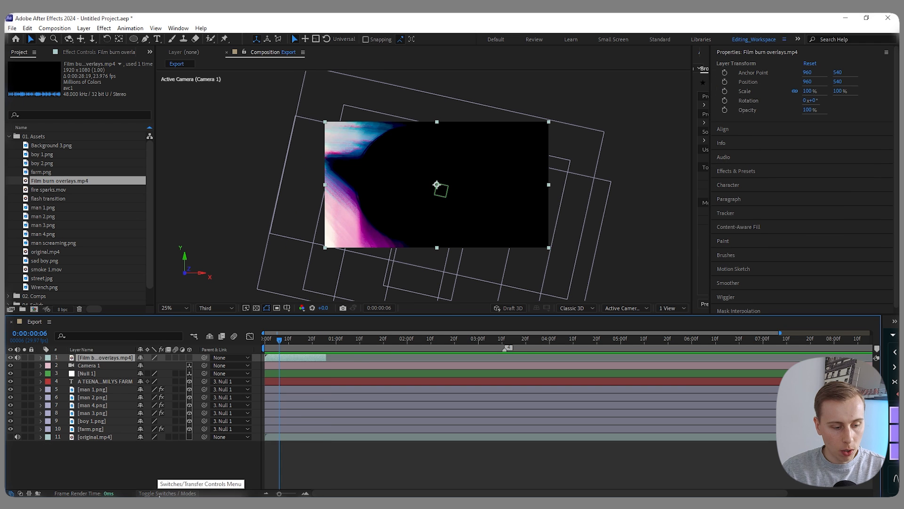
- Set the Film burn overlays layer's blending mode to Screen
left_click(159, 494)
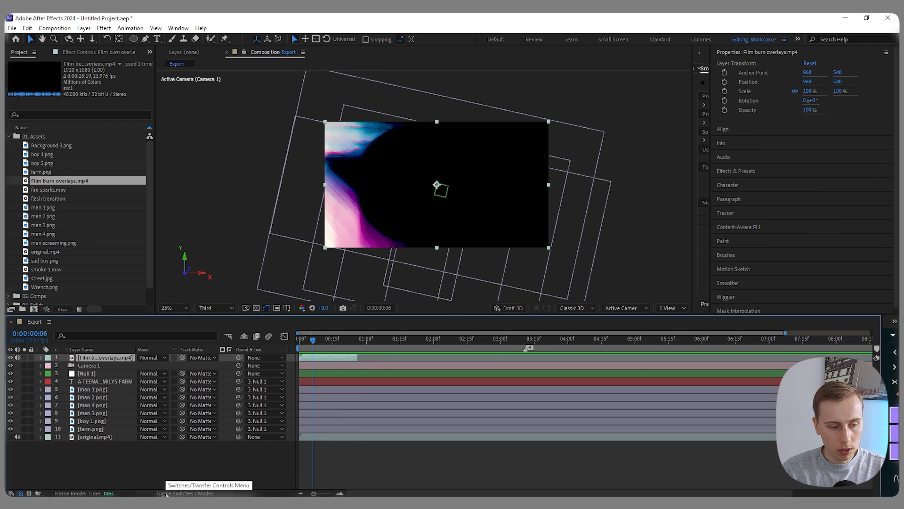
left_click(163, 359)
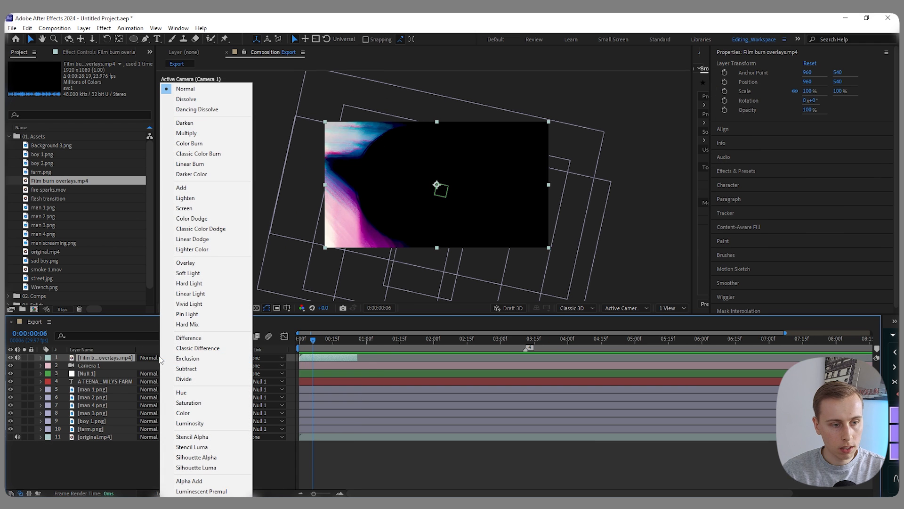
left_click(184, 208)
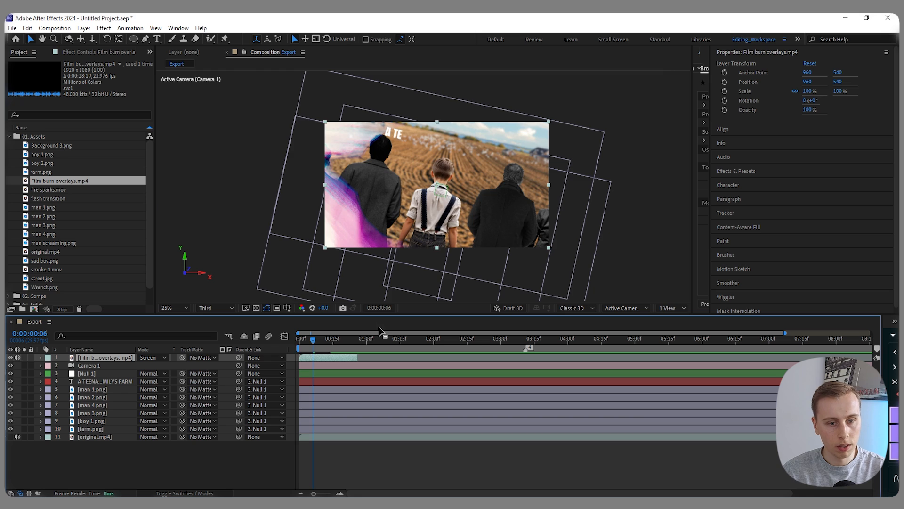
- Solo original.mp4, step through its opening frames and place timeline marker 4 at 0:00:00:05
left_click(298, 345)
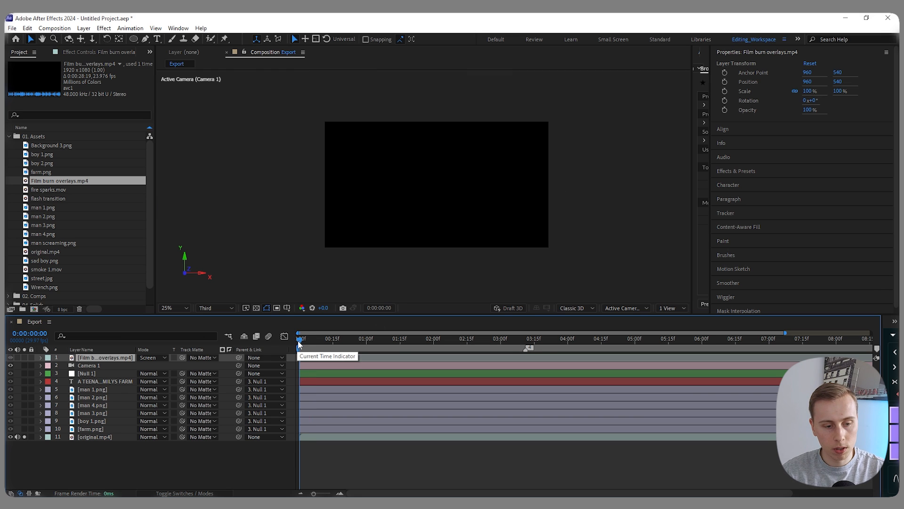
left_click_drag(298, 345, 306, 343)
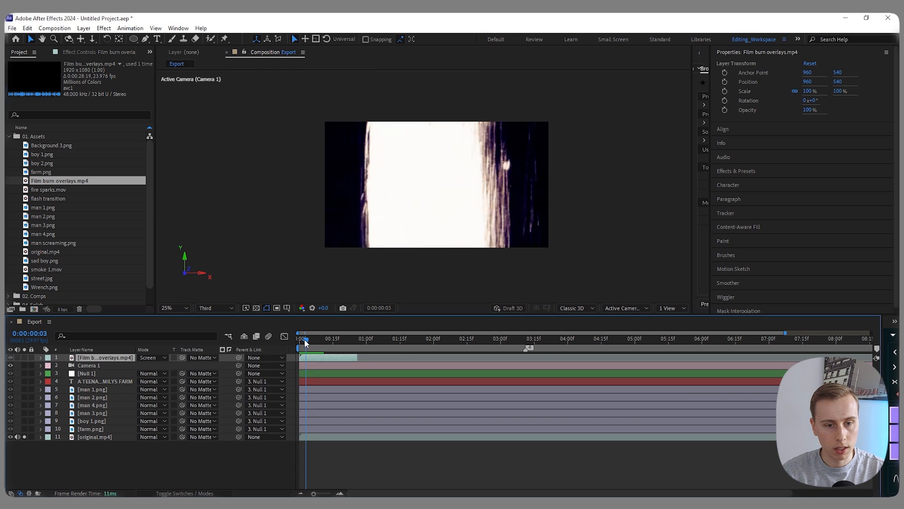
key("Page_Down")
key("Page_Down")
key("Page_Down")
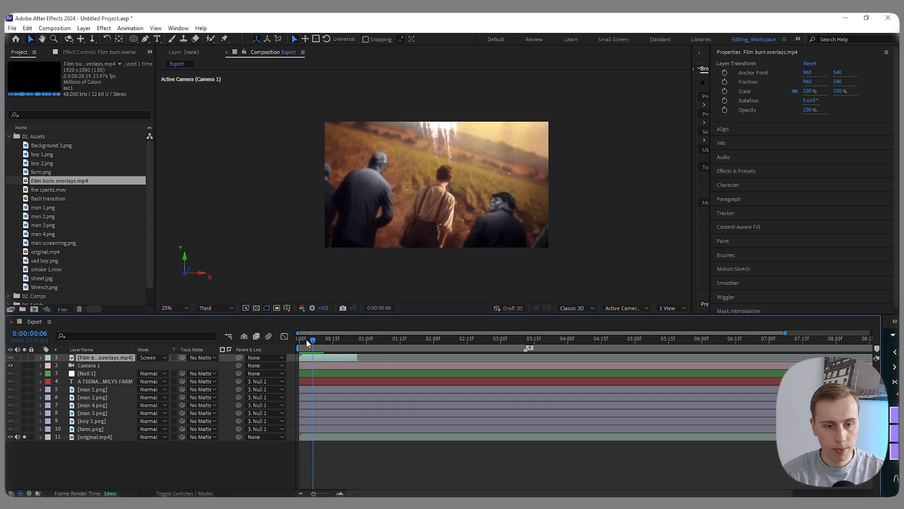
key("Page_Up")
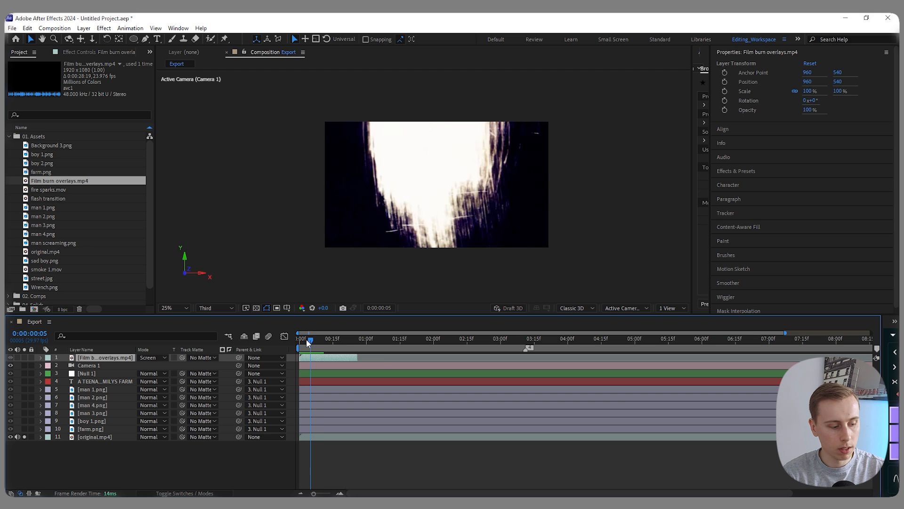
key("shift+4")
- Place another timeline marker at 0:00:00:10, then unsolo and hide original.mp4
key("Page_Down")
key("Page_Down")
key("Page_Down")
key("Page_Down")
key("Page_Down")
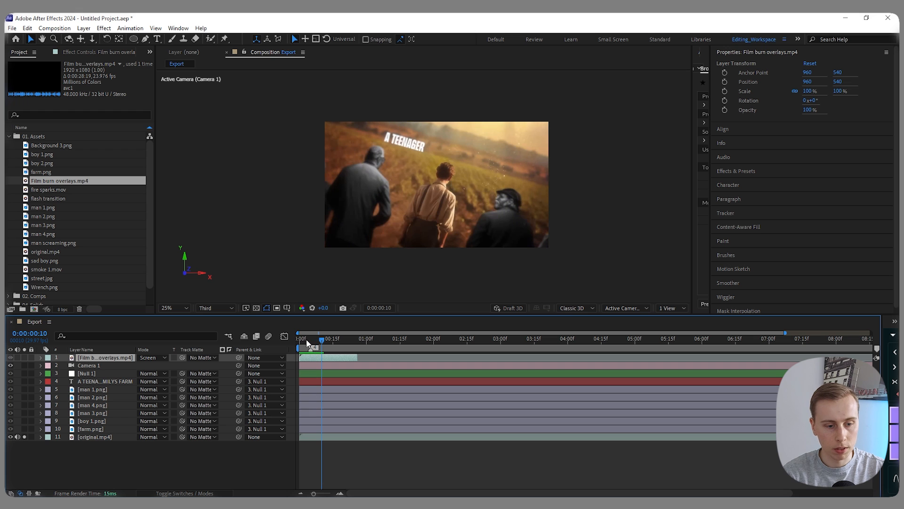
left_click(24, 437)
left_click(11, 437)
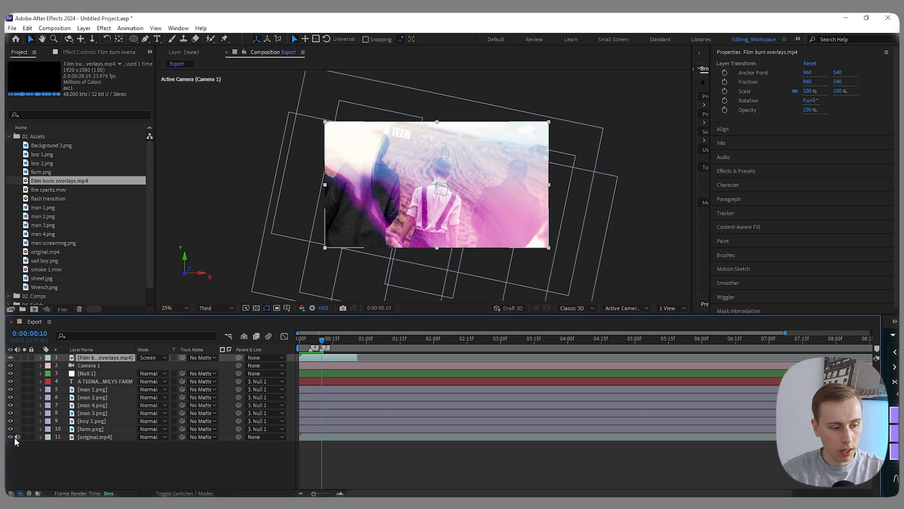
- Create a black 1920 x 1080 solid layer with the playhead at 0:00:00:05
left_click(310, 341)
left_click(194, 462)
right_click(114, 464)
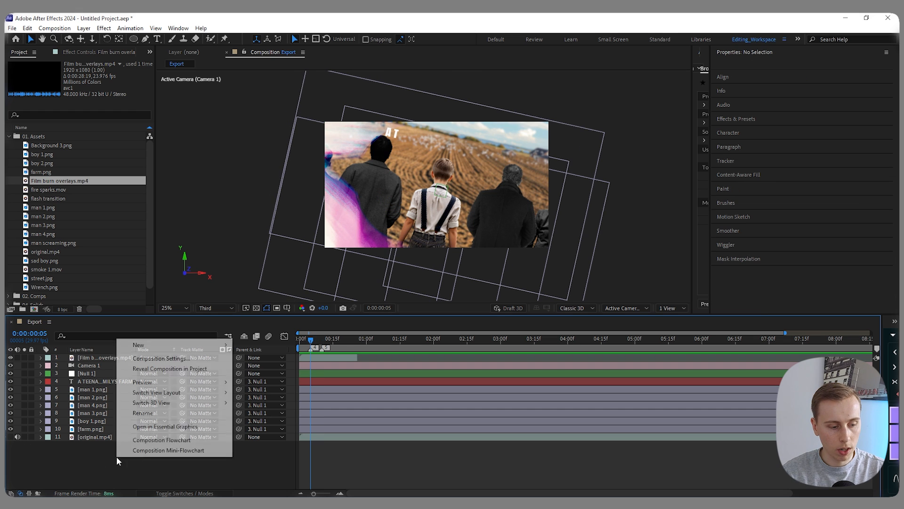
mouse_move(151, 348)
left_click(254, 368)
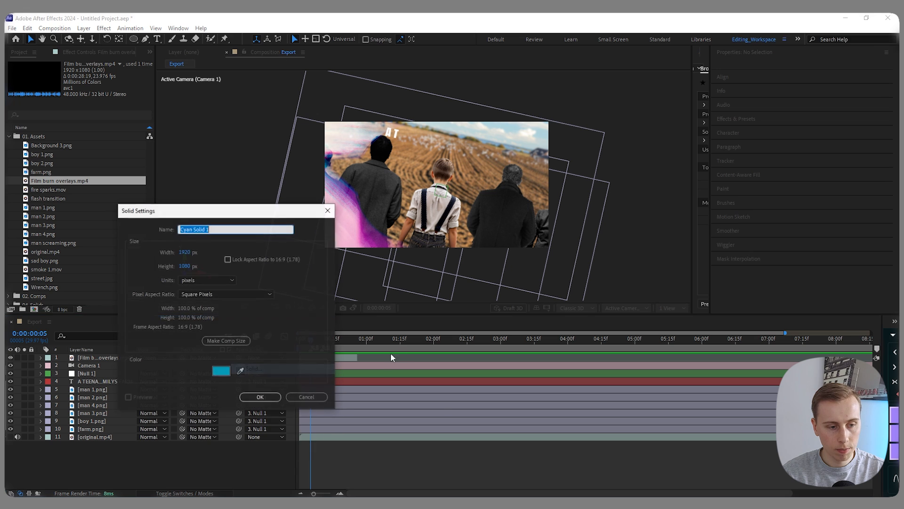
left_click(226, 369)
left_click_drag(213, 459, 205, 469)
left_click(413, 353)
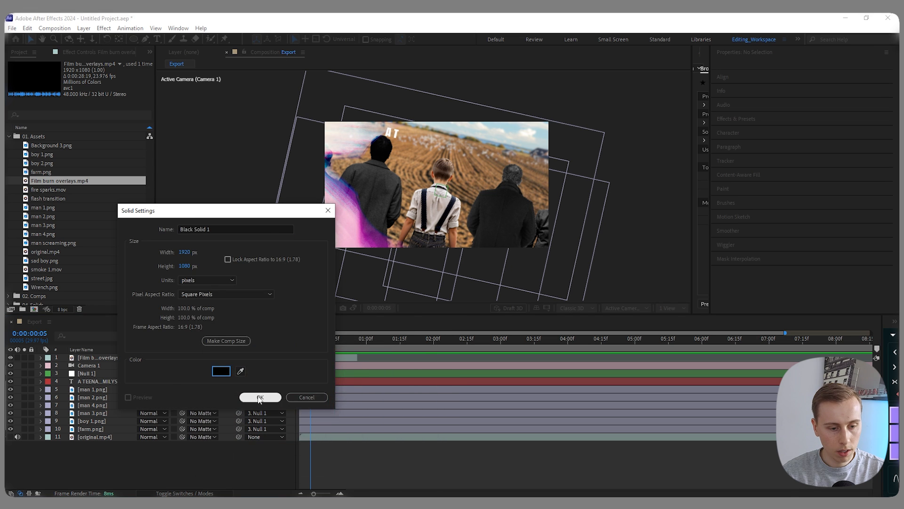
left_click(260, 398)
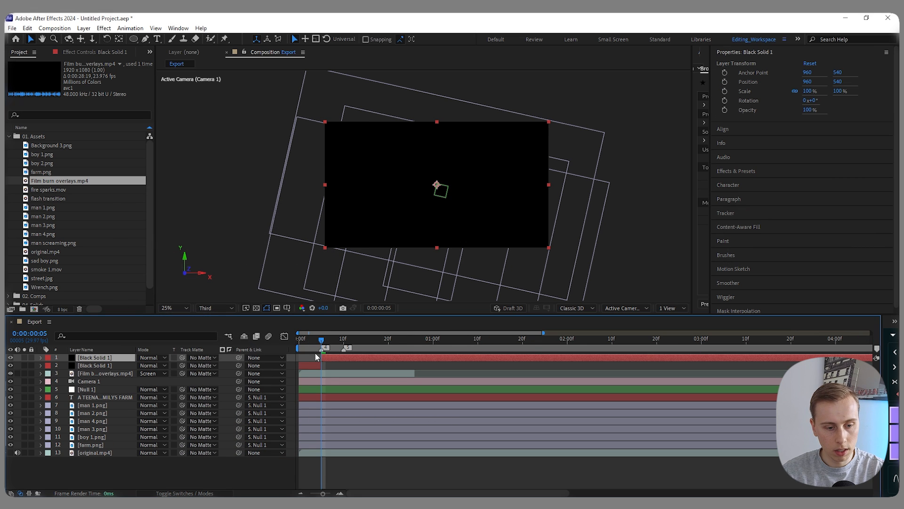
- Trim the black solid to end at 0:00:00:05 and place it directly beneath the Film burn overlays layer
key("alt+]")
key("Home")
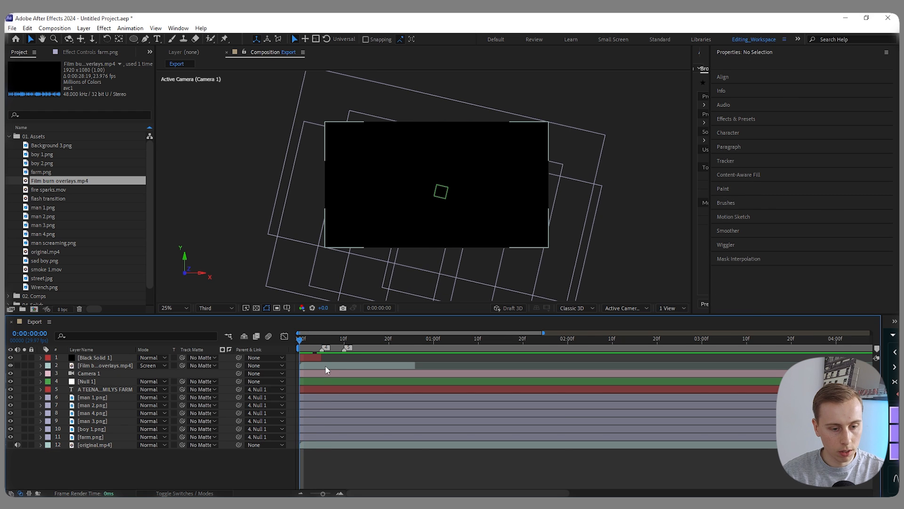
left_click(130, 354)
key("ctrl+[")
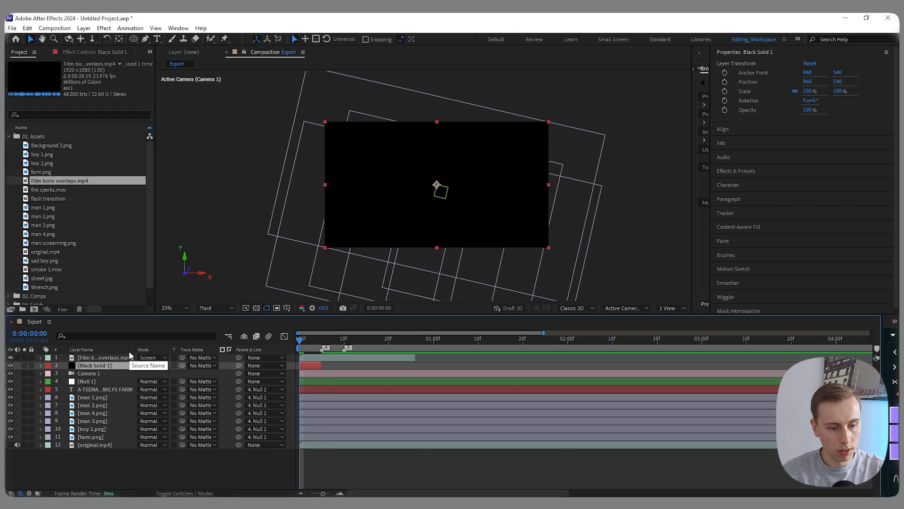
- Enable time remapping on the Film burn overlays layer
left_click_drag(300, 340, 326, 340)
left_click(320, 359)
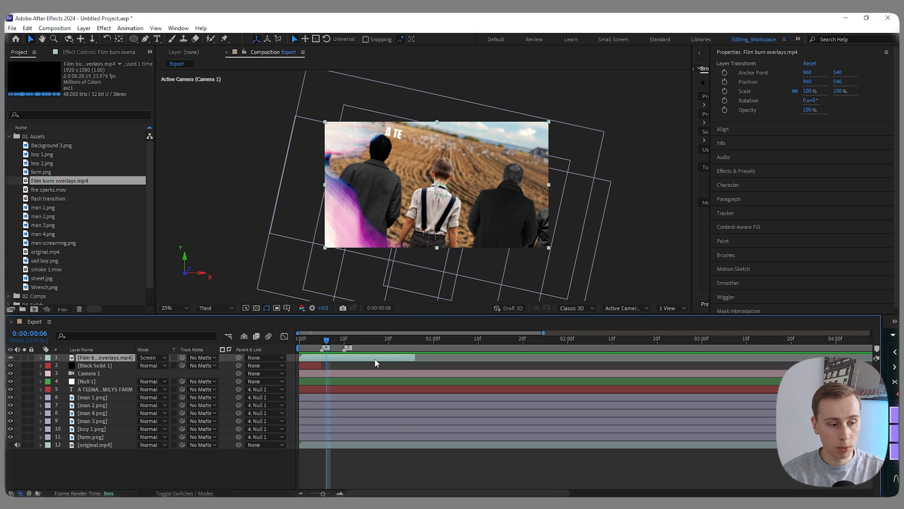
right_click(96, 362)
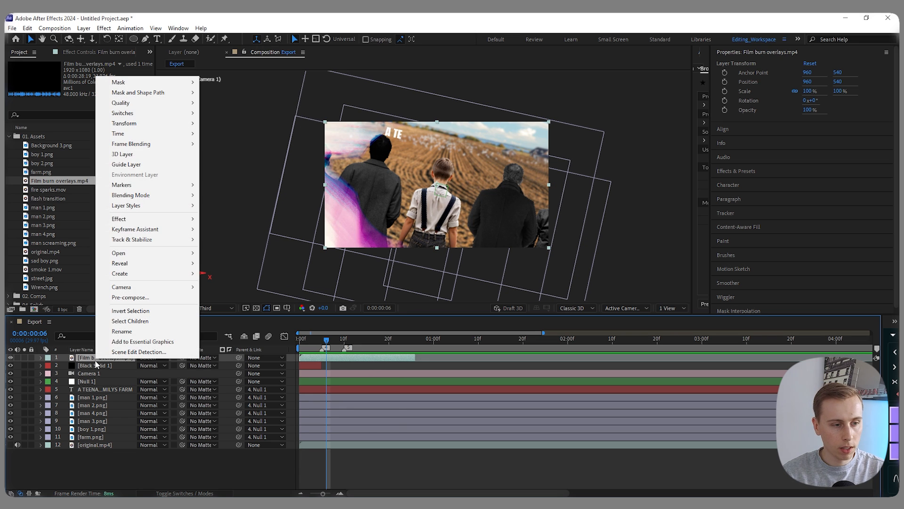
mouse_move(132, 134)
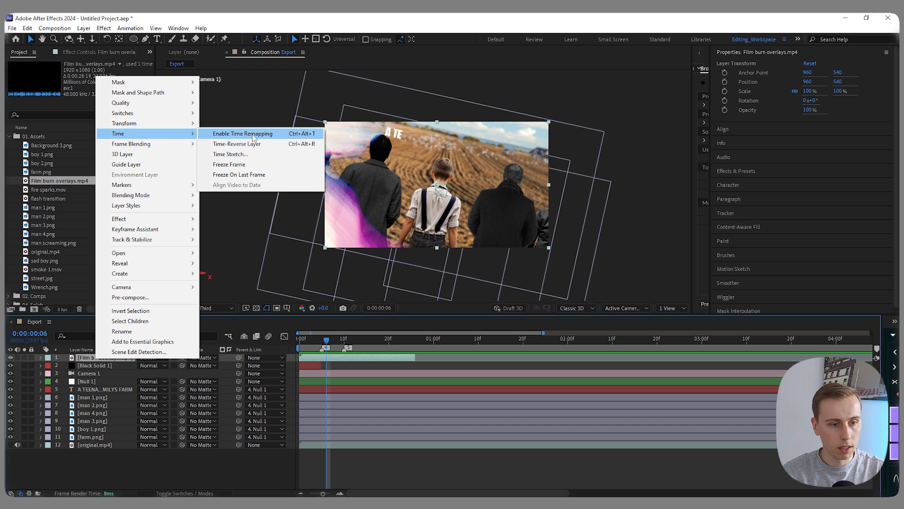
left_click(254, 136)
scroll(396, 352, "down", 3)
- Add a Time Remap keyframe at 0:00:00:25 on the film burn layer and make it a hold keyframe
left_click_drag(306, 347, 341, 349)
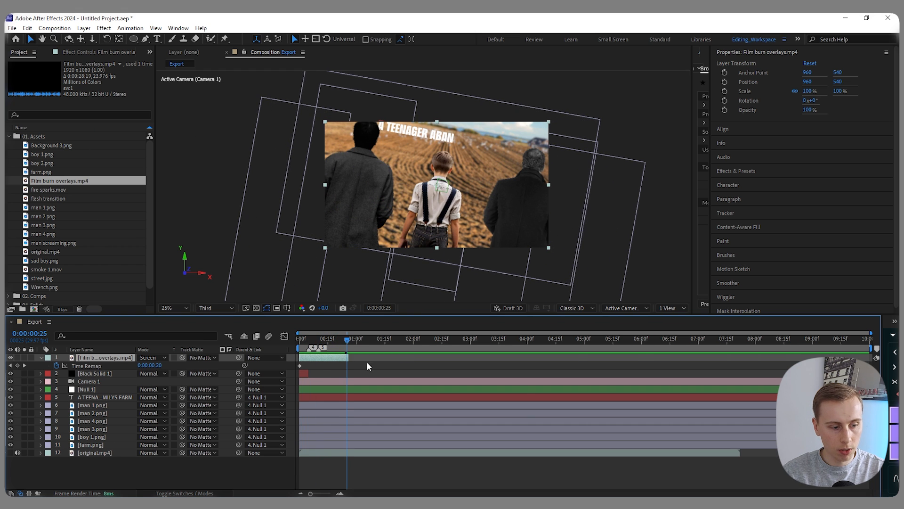
left_click(18, 366)
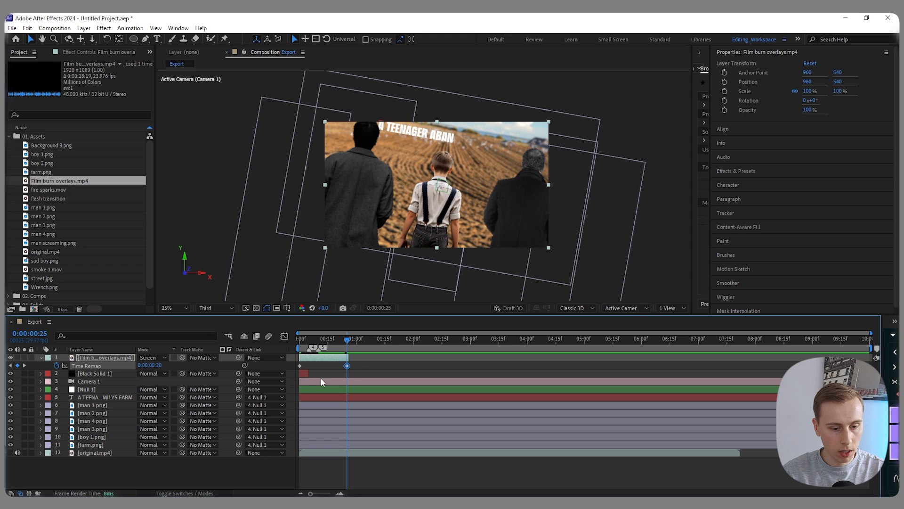
right_click(347, 366)
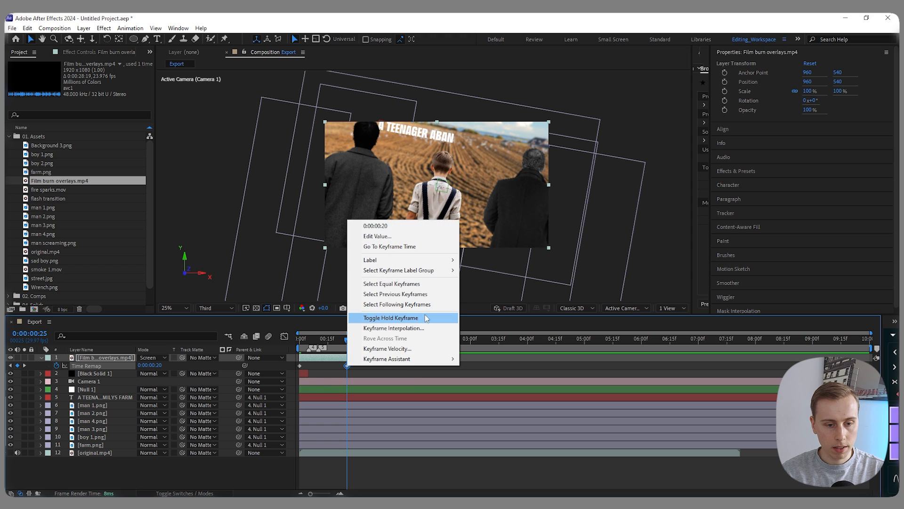
left_click(391, 318)
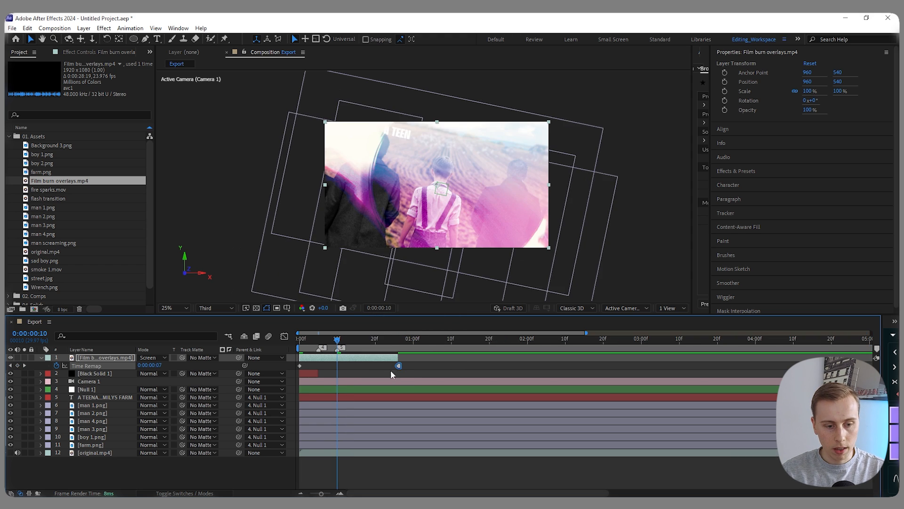
- Speed up the film burn by moving its last Time Remap keyframe to 0:00:00:10 and trimming the layer's end there
mouse_move(398, 369)
left_mouse_down()
mouse_move(339, 369)
mouse_move(295, 344)
mouse_move(339, 339)
left_mouse_up()
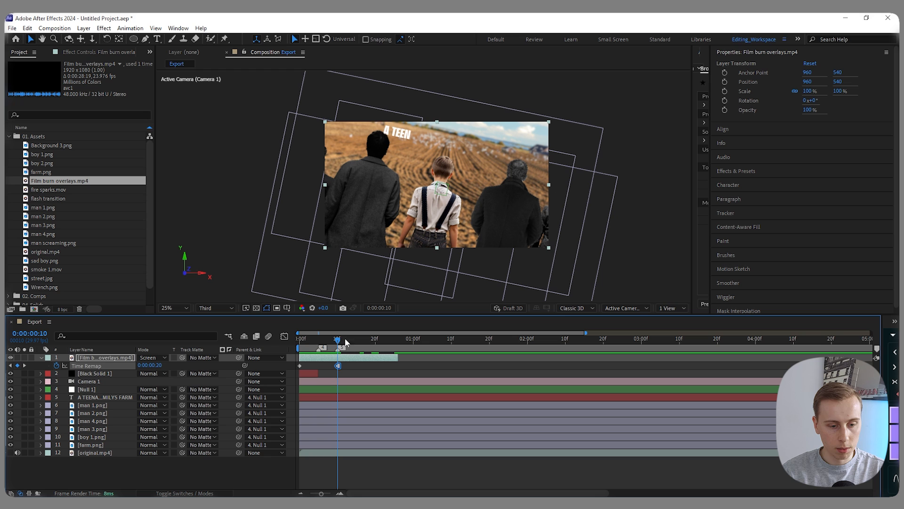
left_click_drag(398, 357, 340, 357)
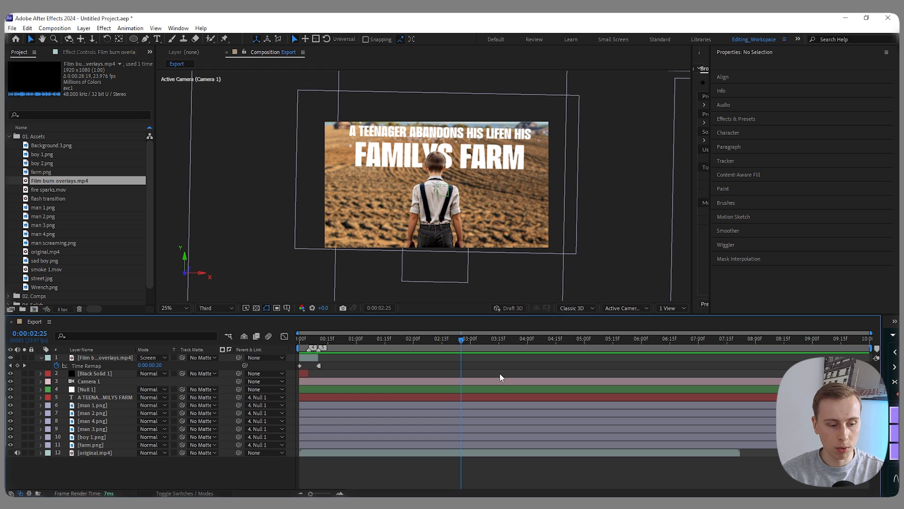
- Reveal Null 1's keyframes and set timeline marker 4 at its last keyframe, 0:00:03:11
left_click(490, 390)
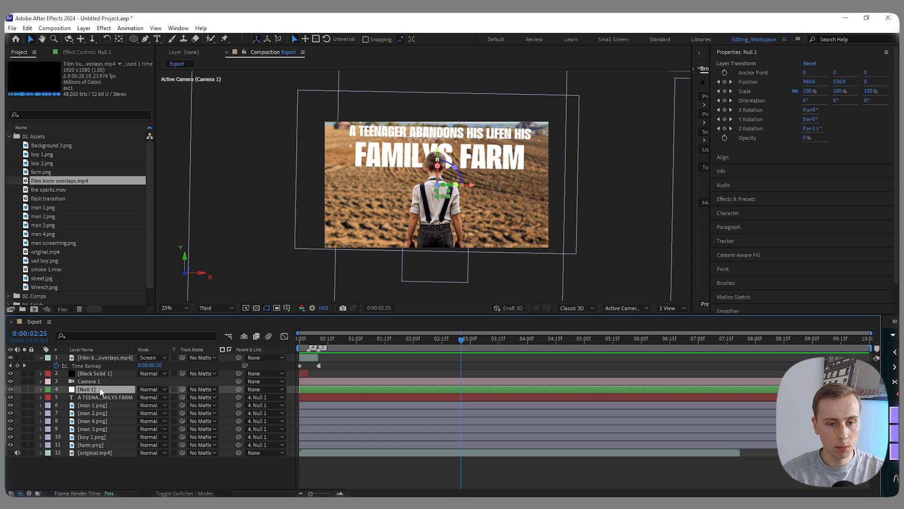
key("u")
left_click_drag(470, 338, 491, 339)
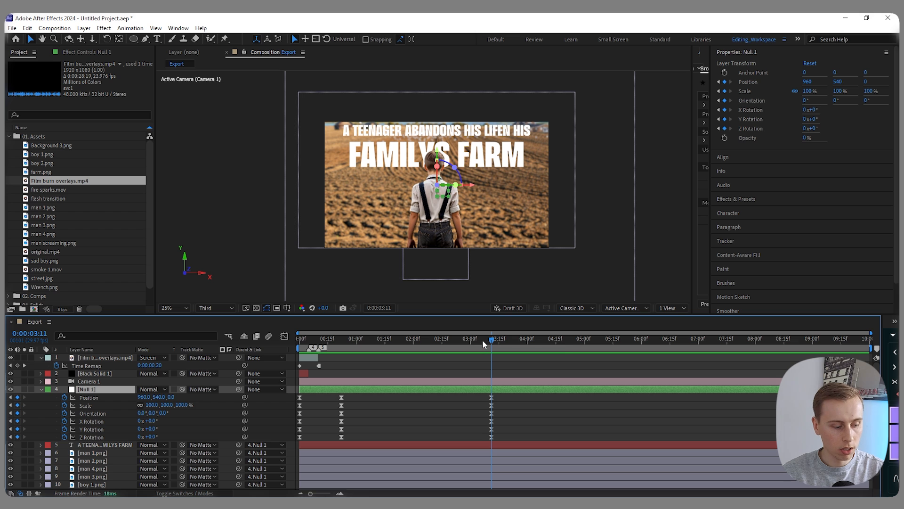
key("shift+4")
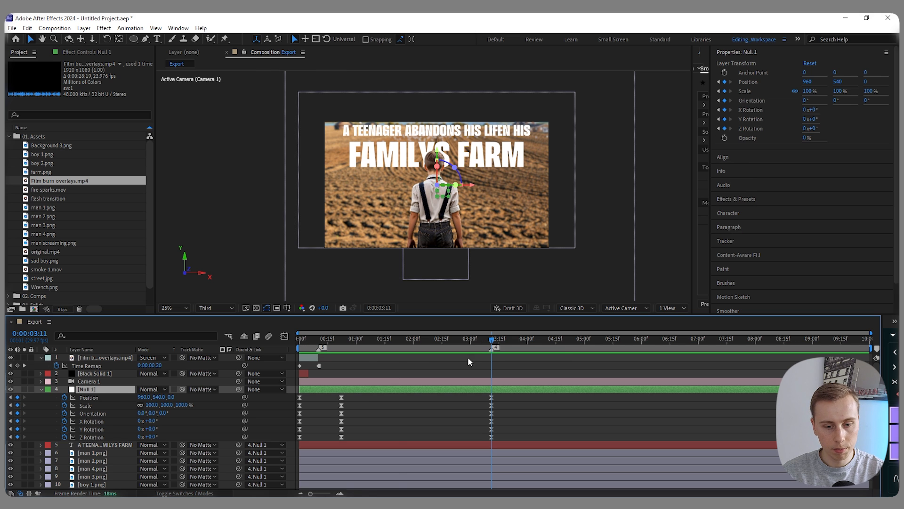
- Add fire sparks.mov to the top of the timeline, rotate it 180° and preview it
left_click(400, 339)
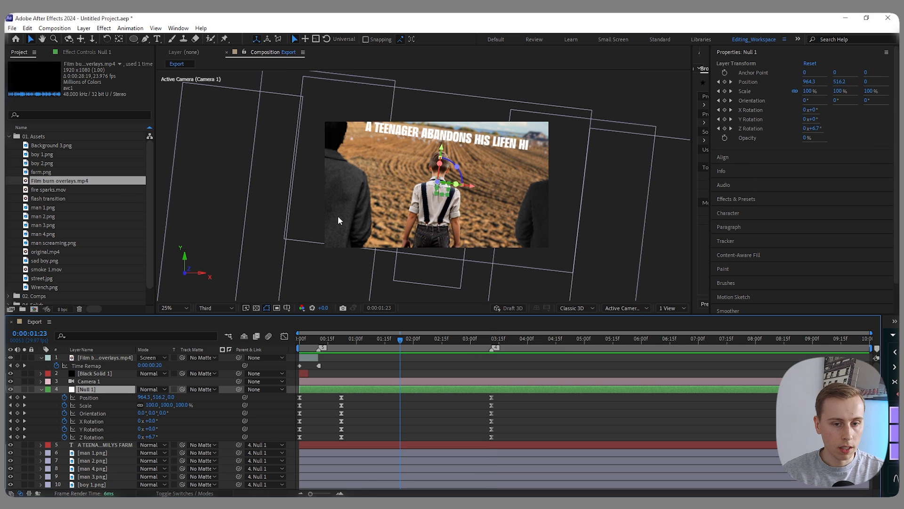
left_click_drag(48, 189, 101, 357)
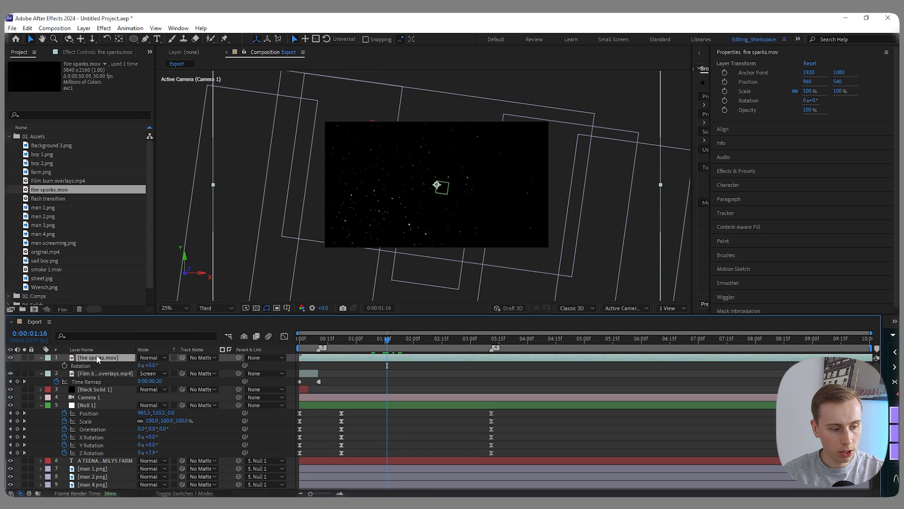
left_click(151, 365)
type("180")
key("Return")
left_click_drag(387, 340, 313, 371)
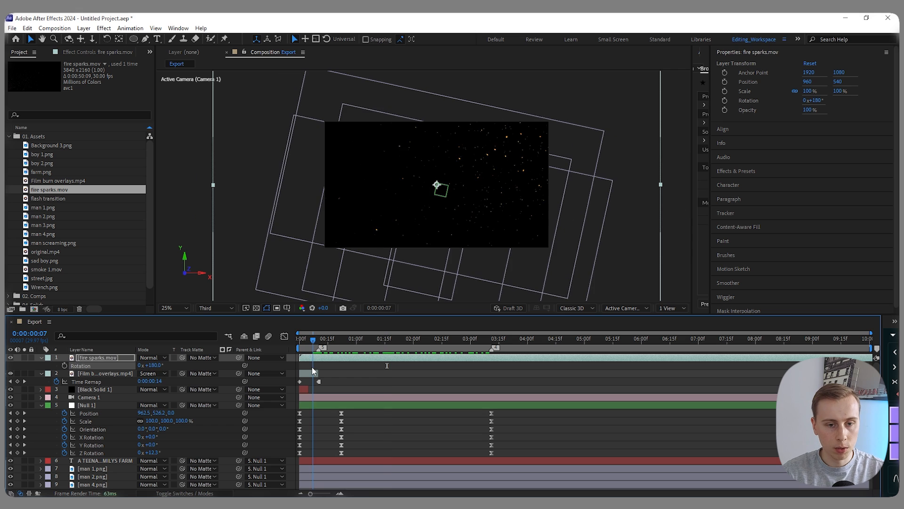
key("space")
- Try scaling fire sparks.mov up to 183% and undo the change
key("s")
left_click_drag(151, 366, 190, 366)
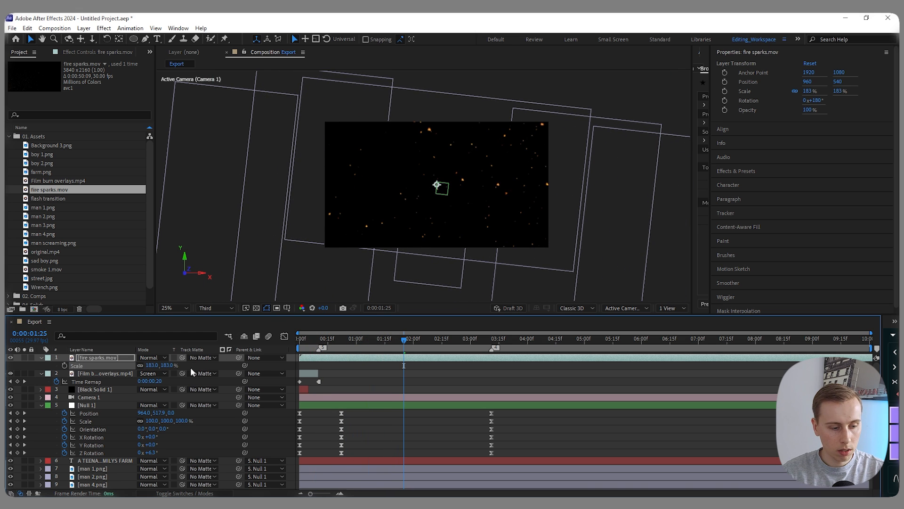
key("ctrl+z")
- Move fire sparks.mov upward to a position of about 812, -148 and check the sparks around 0:00:01:28
left_click_drag(481, 217, 466, 141)
mouse_move(402, 344)
left_mouse_down()
mouse_move(343, 342)
mouse_move(409, 342)
left_mouse_up()
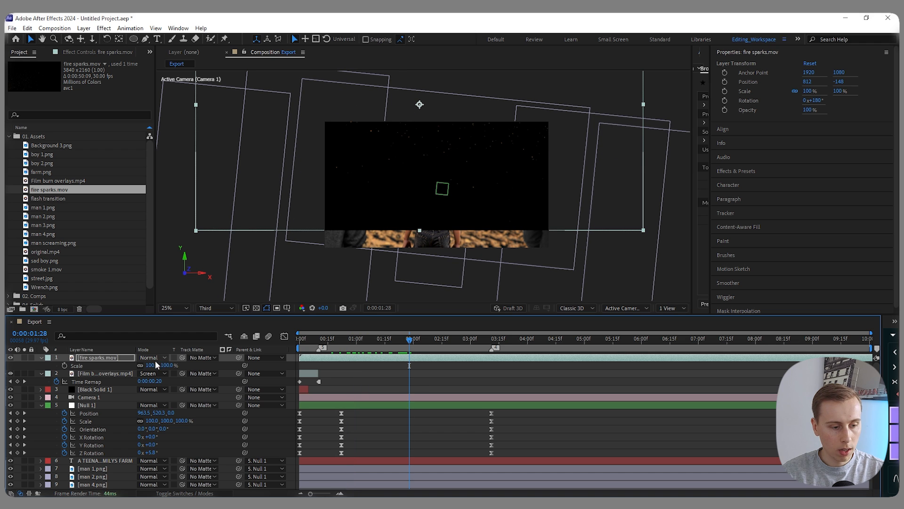
- Set fire sparks.mov to the Screen blend mode and trim its start to 0:00:00:05, where Black Solid 1 ends
left_click(163, 359)
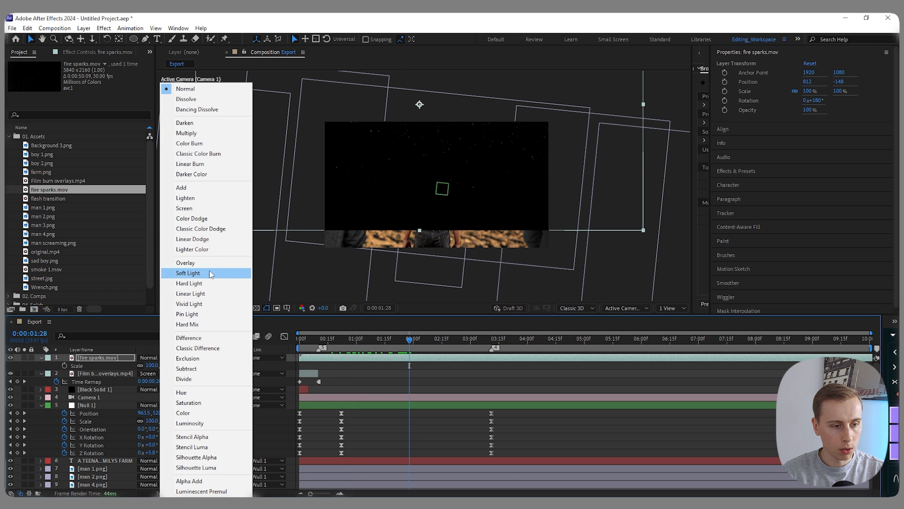
left_click(203, 206)
scroll(326, 368, "up", 1)
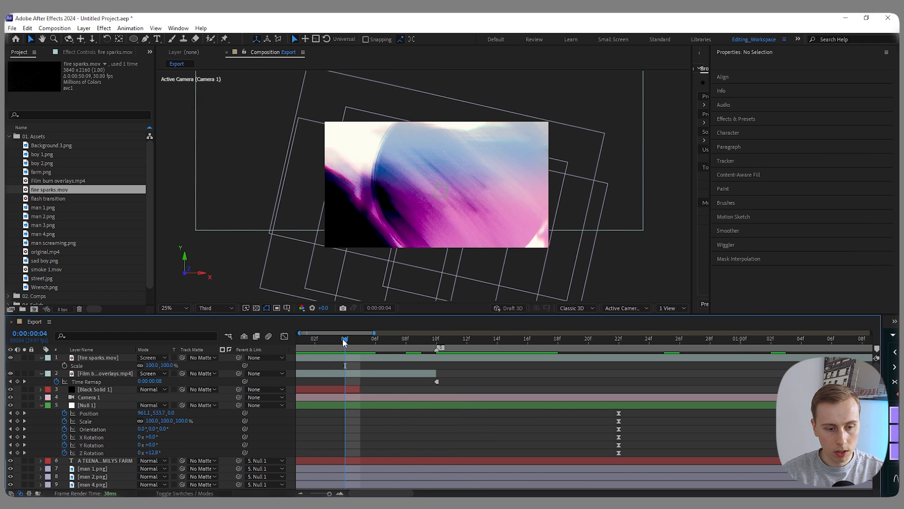
left_click_drag(344, 343, 360, 343)
scroll(358, 355, "down", 2)
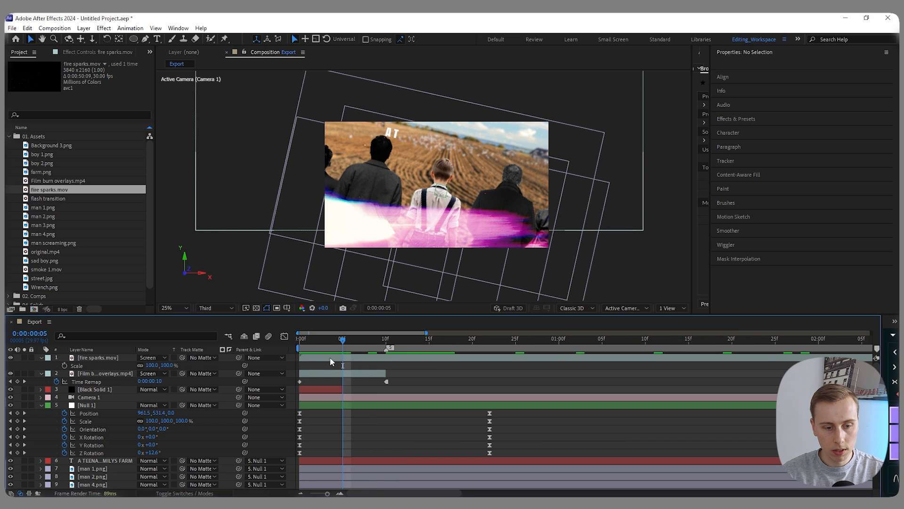
left_click(319, 348)
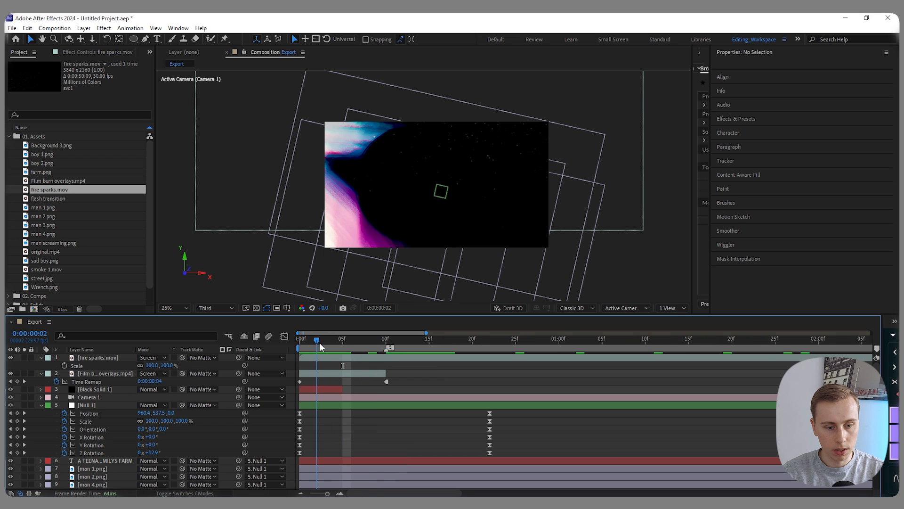
left_click_drag(320, 347, 342, 347)
left_click(372, 358)
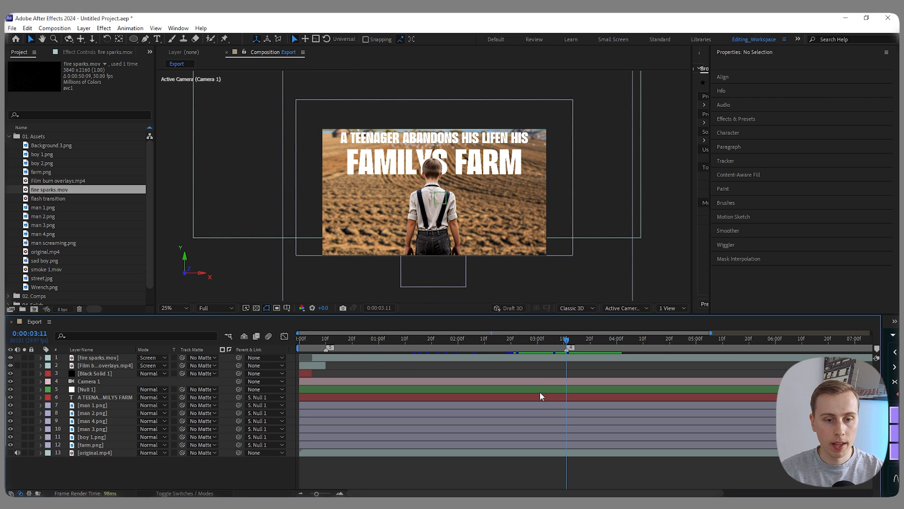
- Split the farm scene layers from fire sparks.mov to farm.png, except Camera 1, at 0:00:03:11 and delete the parts after it
left_click(583, 358)
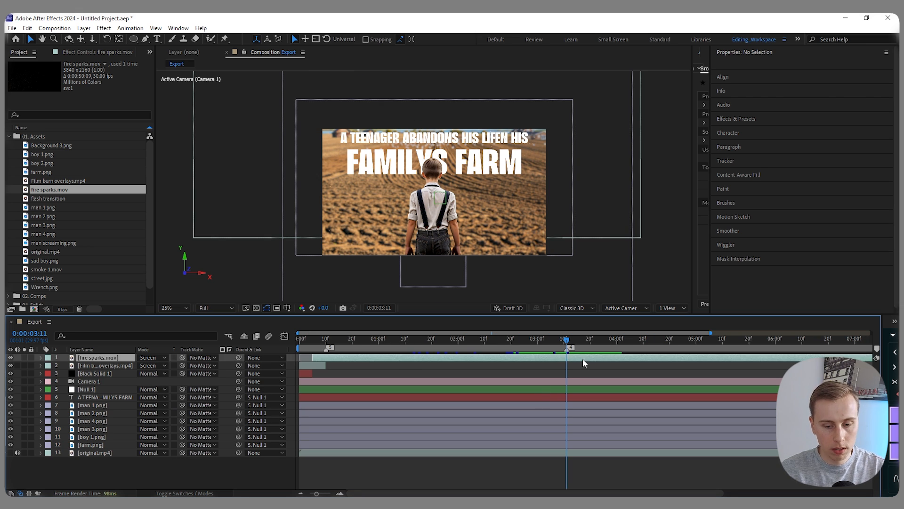
left_click(575, 444, "shift")
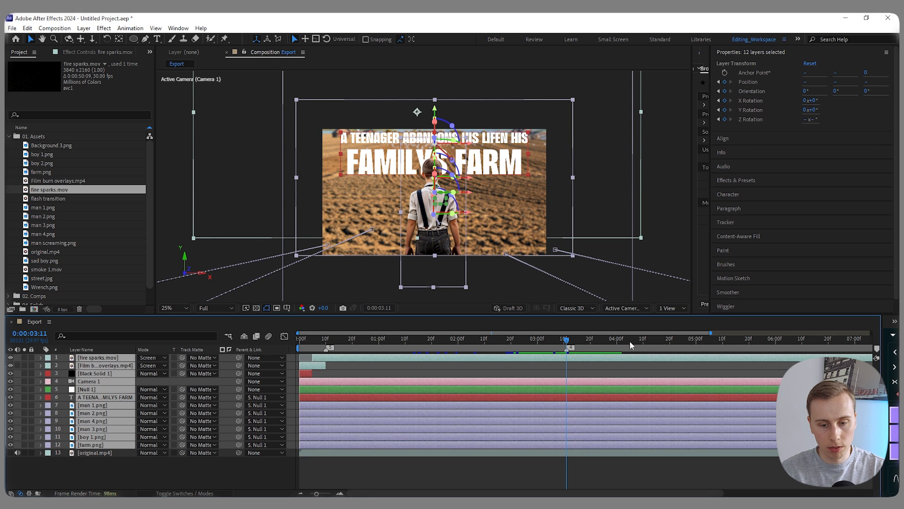
left_click(95, 383, "ctrl")
key("ctrl+shift+d")
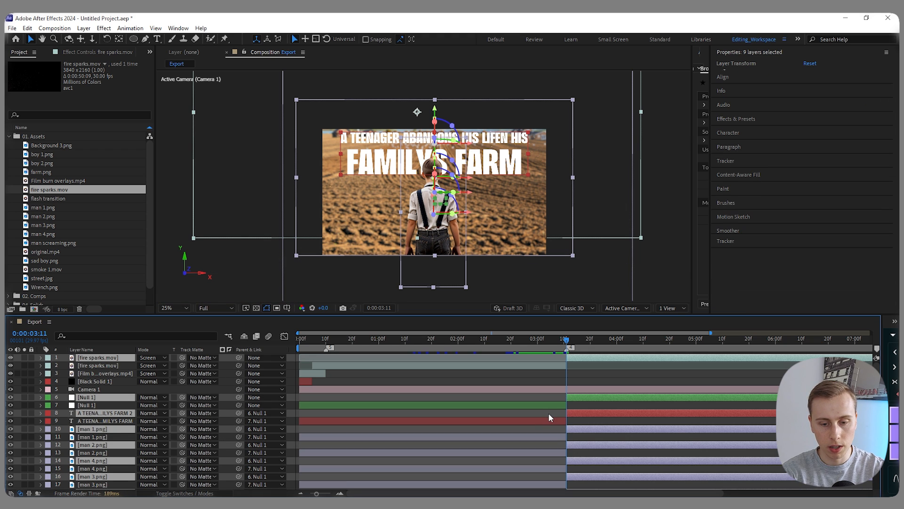
key("Delete")
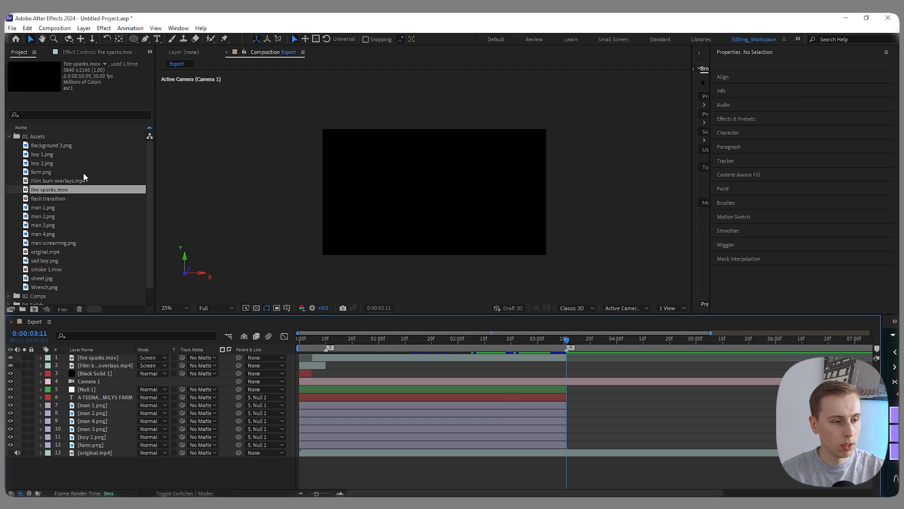
- Add boy 2.png, street.jpg, smoke 1.mov and Wrench.png to the Export composition, starting at 0:00:03:11
left_click(43, 162)
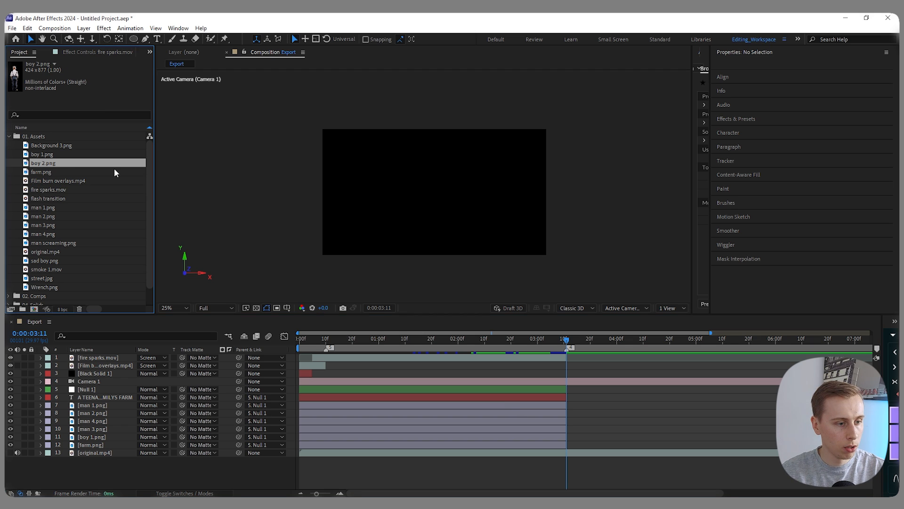
left_click(41, 278, "ctrl")
left_click(54, 270, "ctrl")
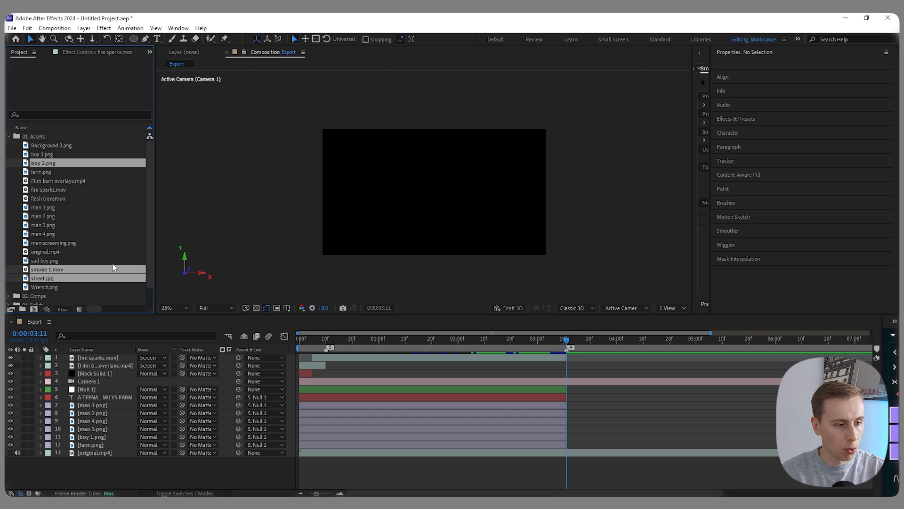
left_click(46, 287, "ctrl")
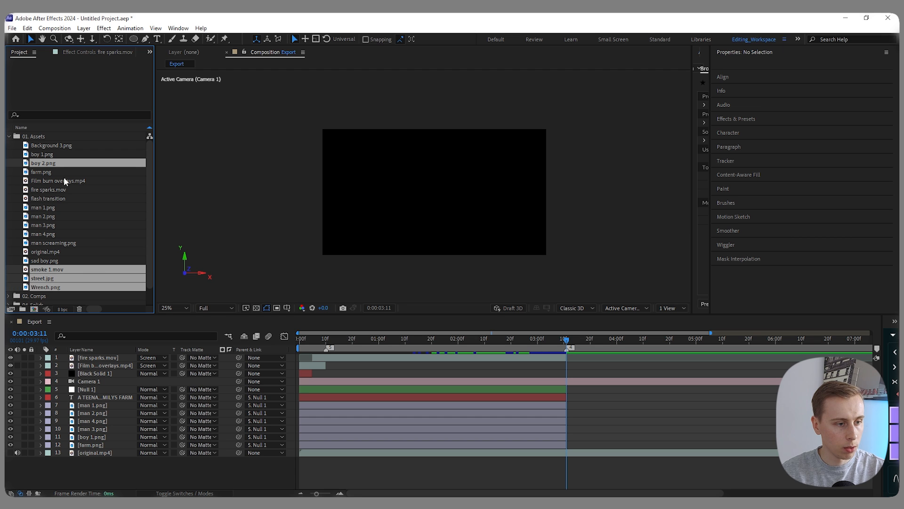
left_click_drag(61, 171, 222, 358)
left_click_drag(298, 357, 564, 357)
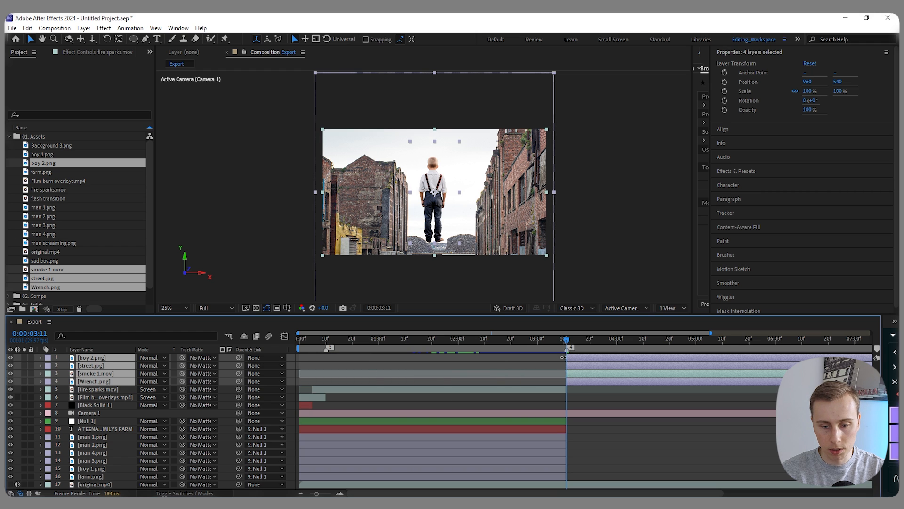
- Reorder the new layers so smoke 1.mov is topmost and boy 2.png, street.jpg and Wrench.png sit directly below Camera 1
left_click(89, 375, "ctrl")
key("ctrl+alt+Down")
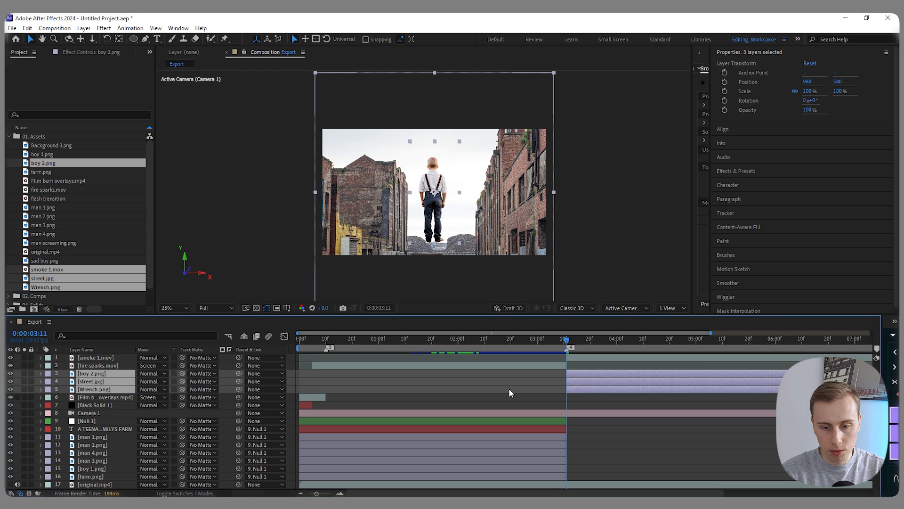
key("ctrl+alt+Down")
key("ctrl+alt+Down")
key("ctrl+alt+Down")
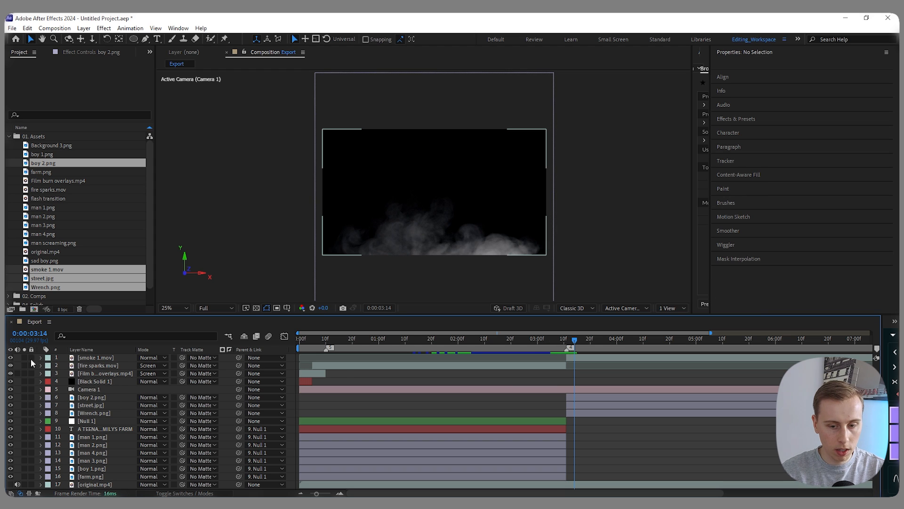
- Hide the smoke 1.mov layer and return to the new scene's first frame at 0:00:03:11
left_click(598, 359)
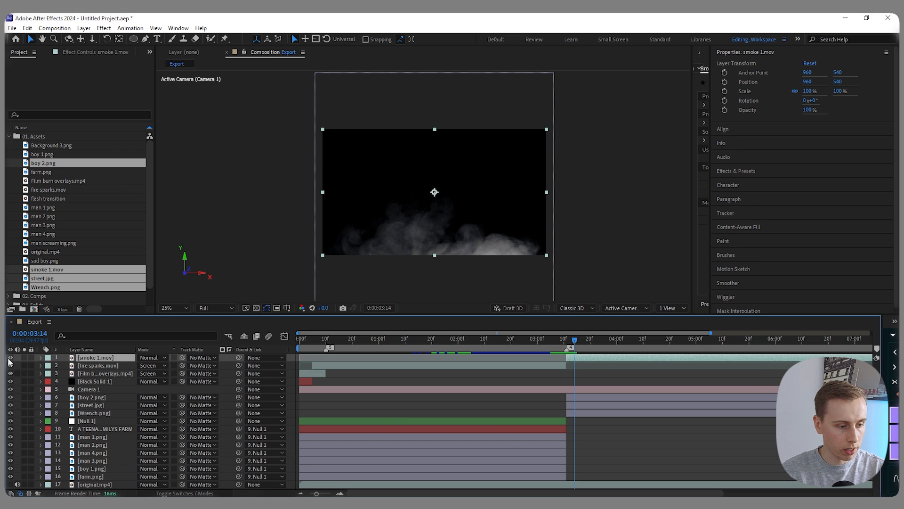
left_click(11, 357)
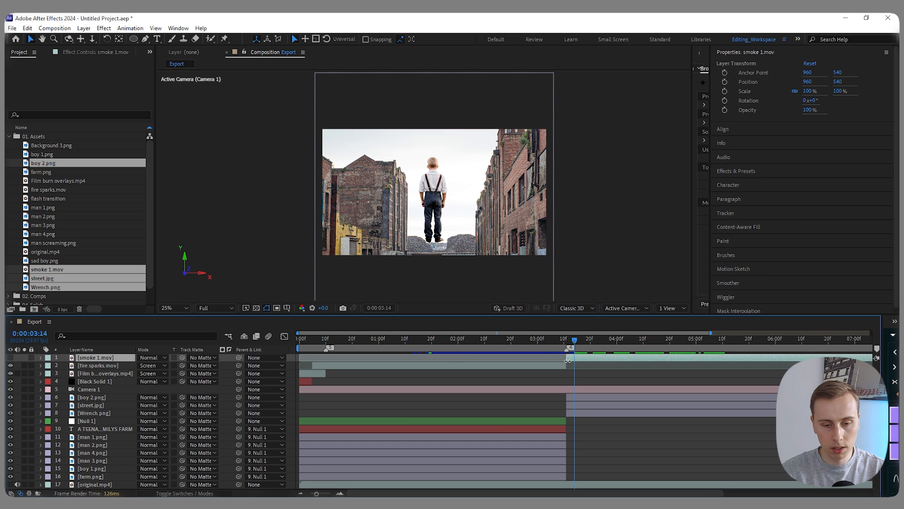
key("Page_Up")
key("Page_Up")
key("Page_Up")
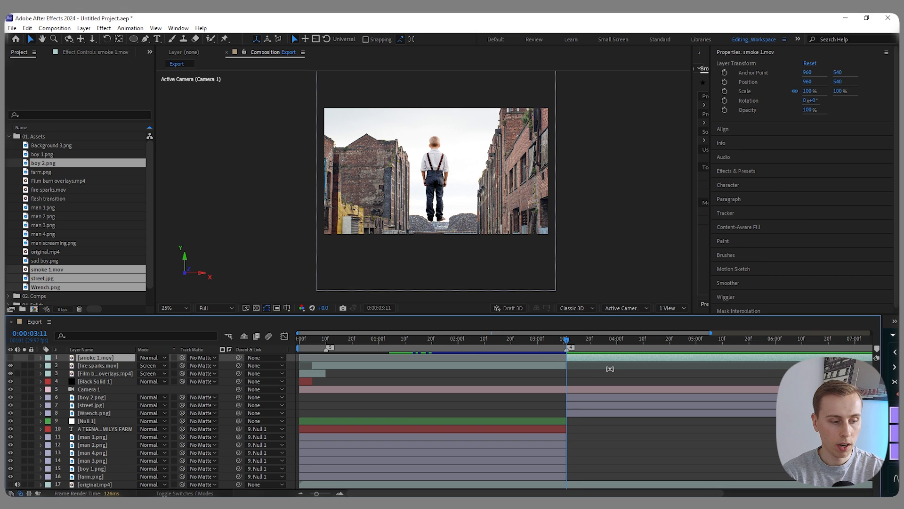
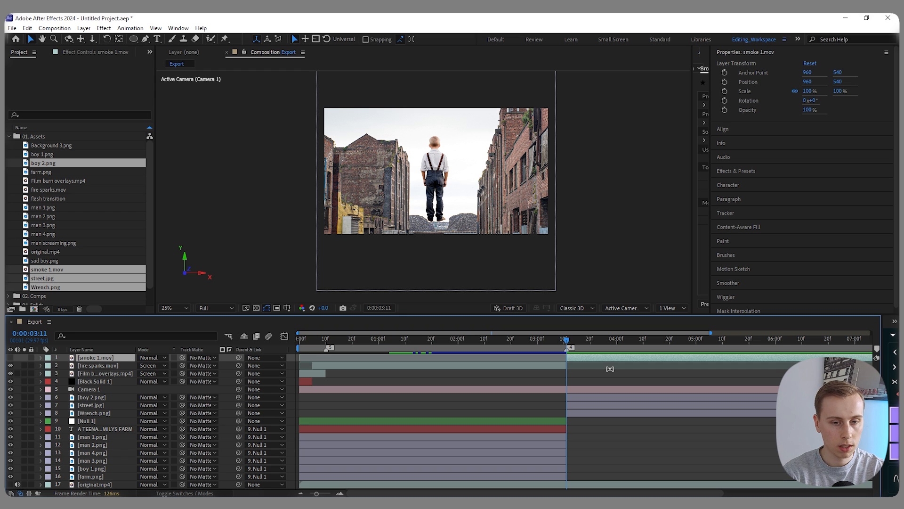
- Create a new null object and place it directly below Camera 1 in the layer order
right_click(289, 432)
mouse_move(372, 321)
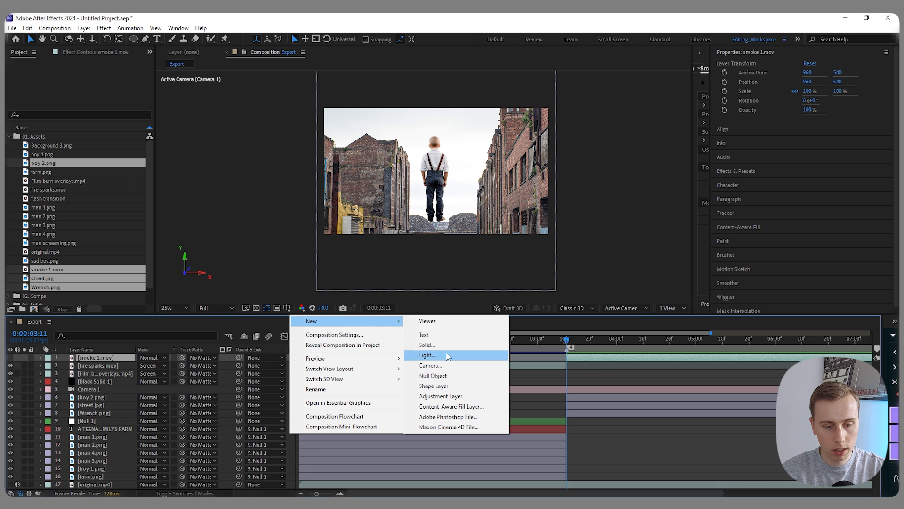
left_click(433, 375)
key("ctrl+bracketleft")
key("ctrl+bracketleft")
key("ctrl+bracketleft")
key("ctrl+bracketleft")
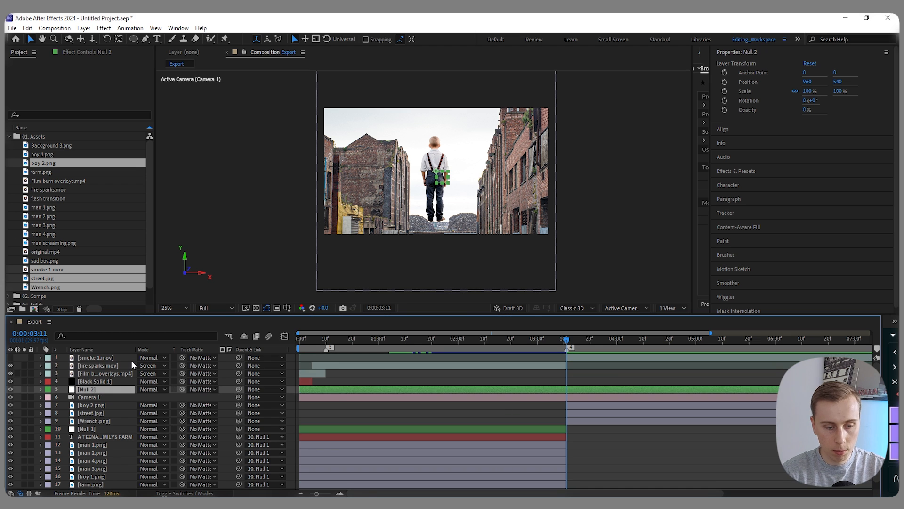
key("ctrl+bracketleft")
- Make the new null, boy 2.png, street.jpg and Wrench.png 3D layers, and trim the null to start at 0:00:03:11
left_click(185, 493)
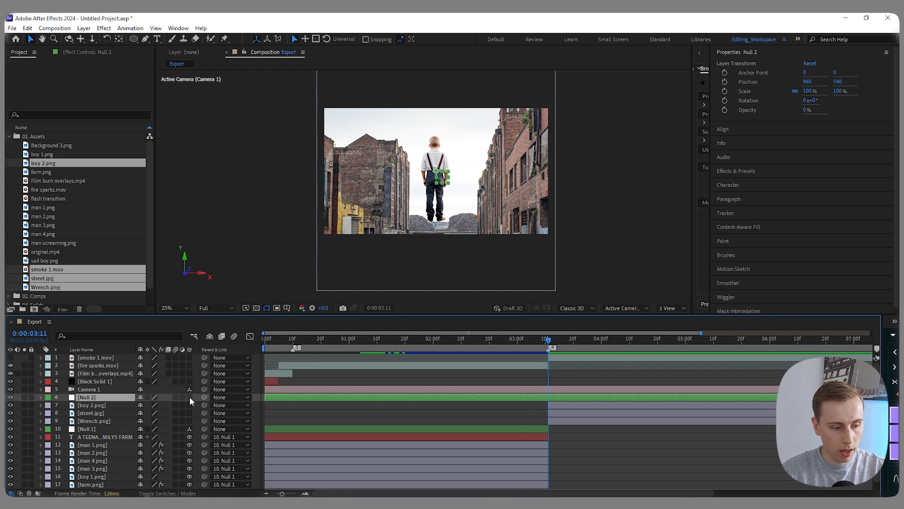
left_click_drag(189, 396, 191, 419)
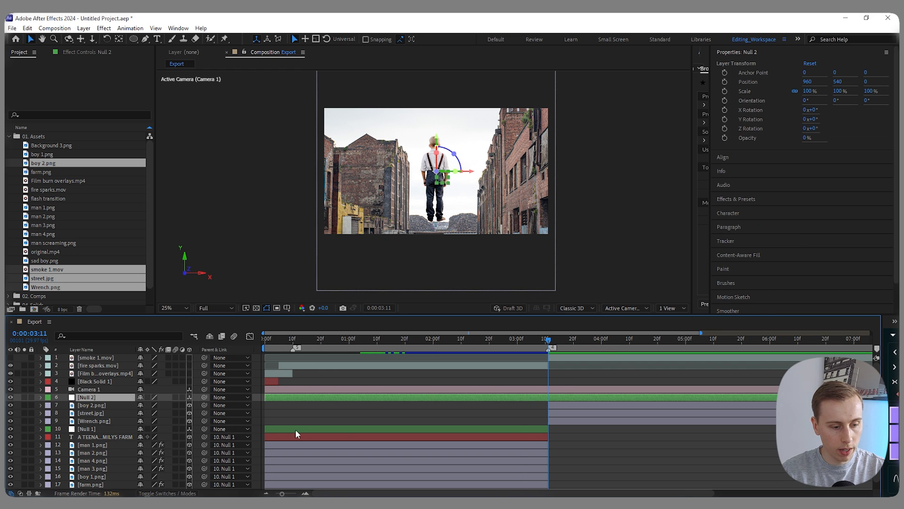
left_click_drag(265, 397, 496, 402)
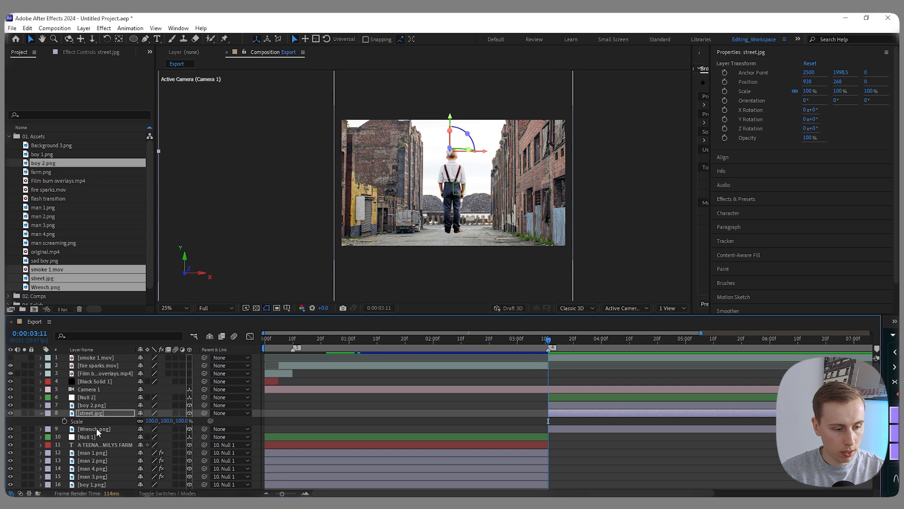
- Move Wrench.png above street.jpg, position it at about 2008, 604 and rotate it to a Z orientation of about 289.4°
left_click(97, 429)
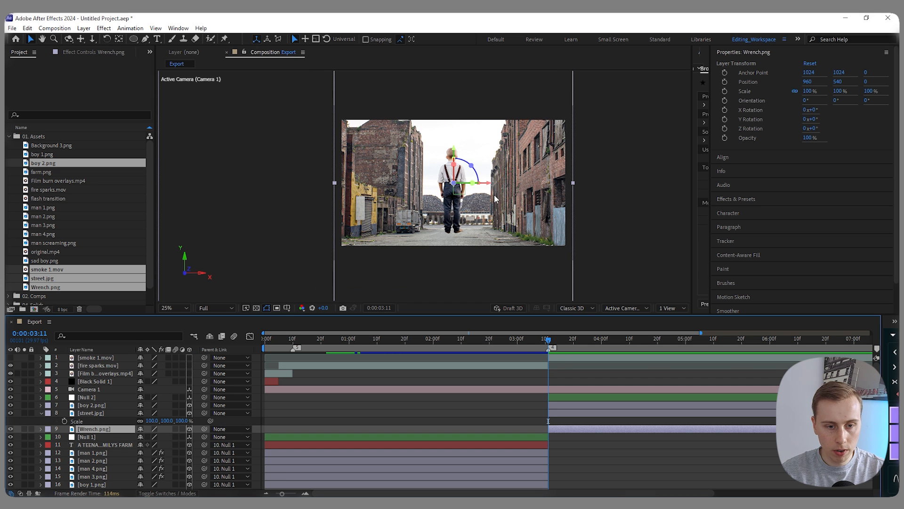
key("comma")
left_click_drag(468, 206, 488, 204)
key("ctrl+bracketright")
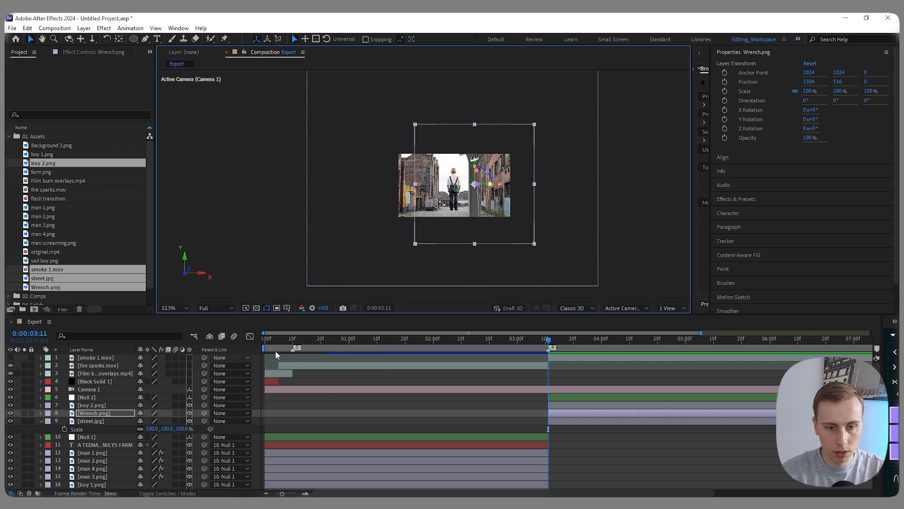
scroll(469, 191, "up", 1)
mouse_move(497, 161)
left_mouse_down()
mouse_move(463, 152)
mouse_move(514, 161)
left_mouse_up()
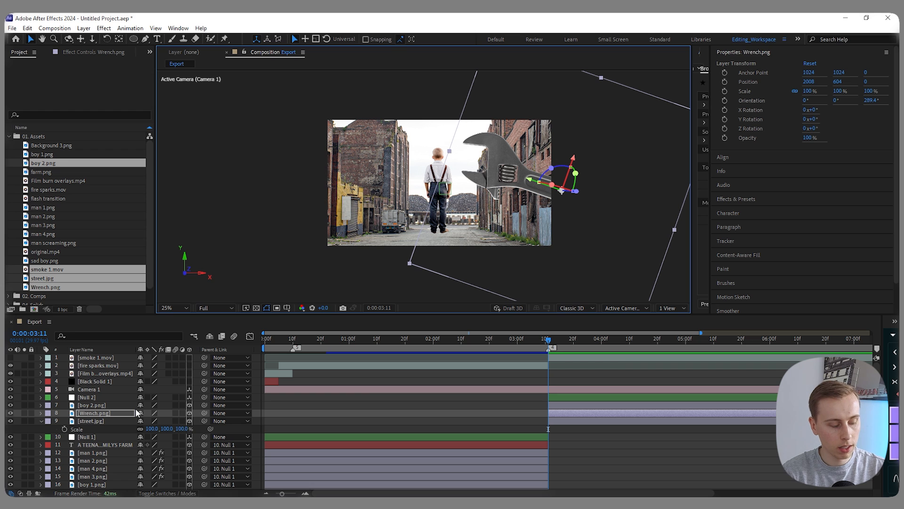
- Duplicate Wrench.png, flip the copy horizontally and place it mirrored on the boy's left side
key("ctrl+d")
left_click_drag(528, 188, 395, 196)
right_click(90, 413)
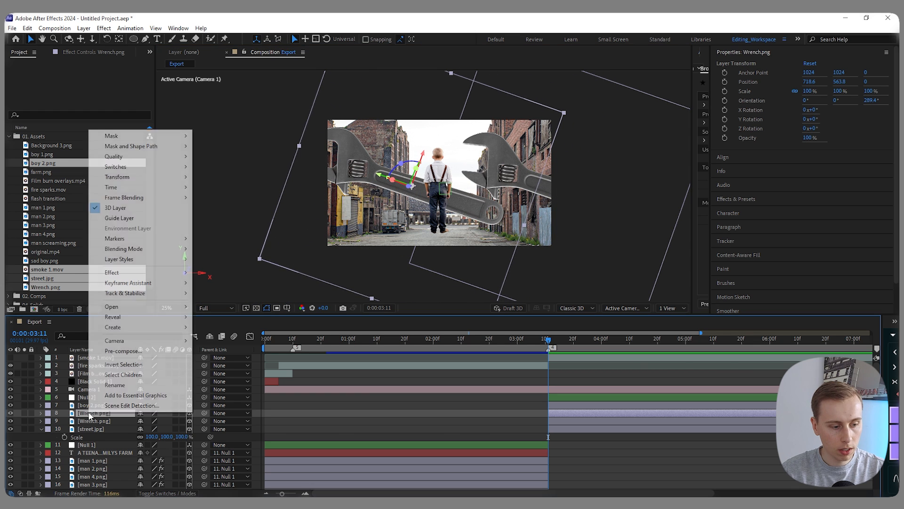
mouse_move(125, 178)
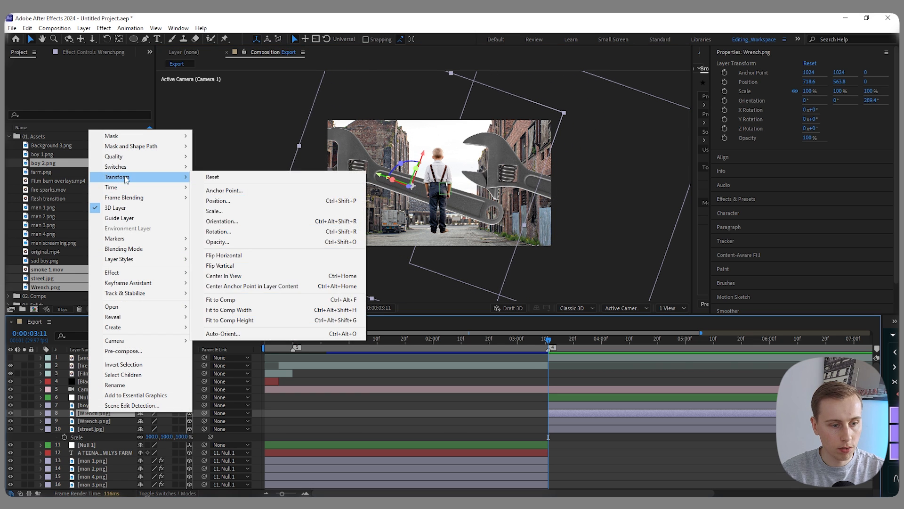
left_click(246, 266)
left_click_drag(433, 174, 383, 174)
- Show the composition in two views and turn off 3D for street.jpg
left_click(678, 308)
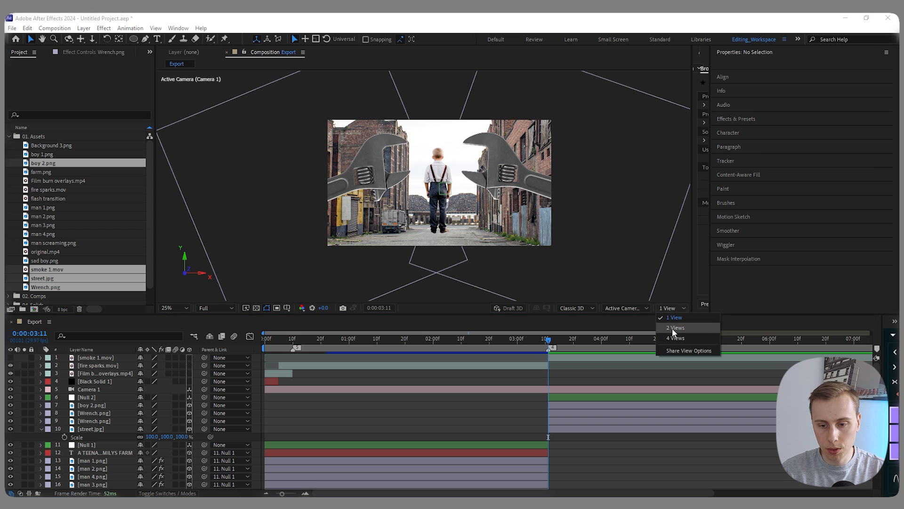
left_click(672, 327)
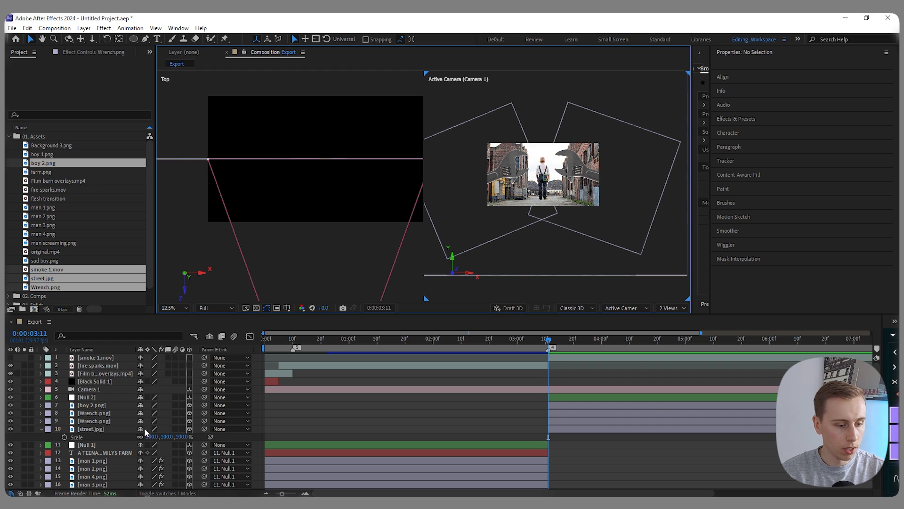
left_click(189, 428)
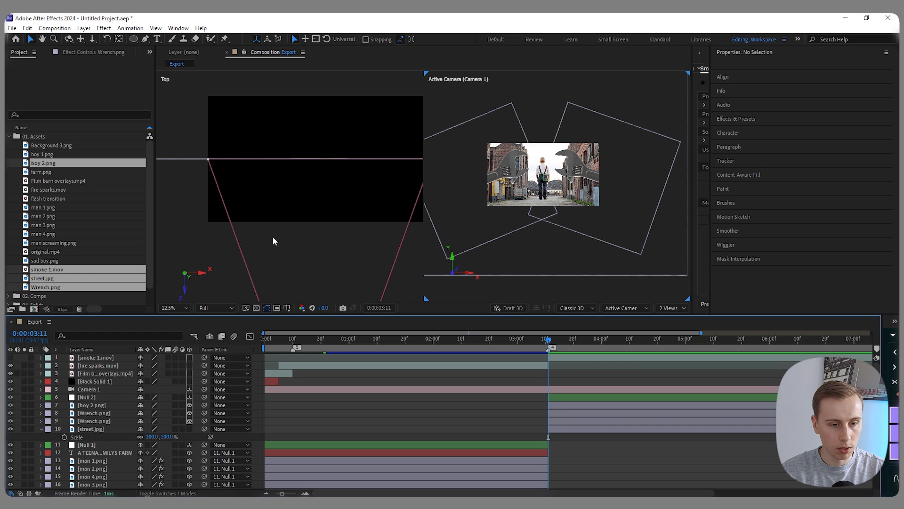
- Bring boy 2.png forward to Z -100 and both Wrench.png layers forward to Z -292
left_click(347, 161)
left_click_drag(323, 196, 322, 209)
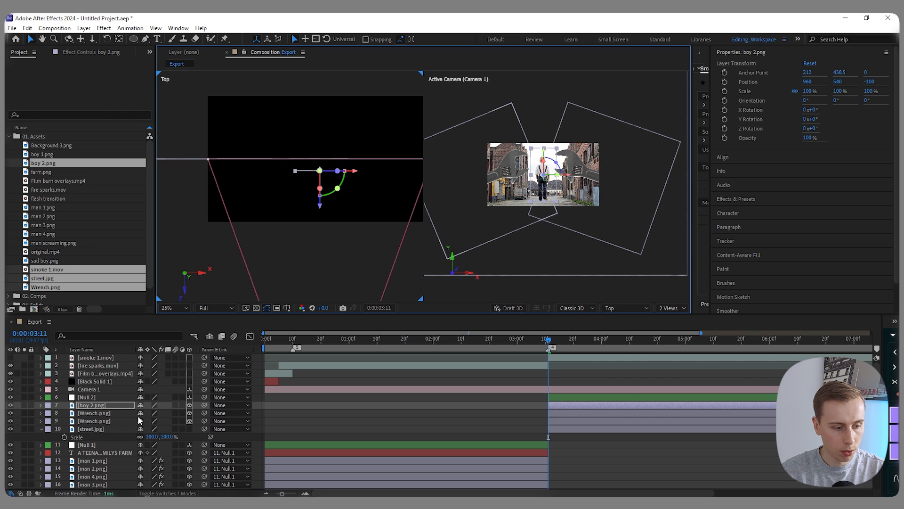
left_click(104, 421)
left_click(100, 413, "shift")
left_click_drag(193, 196, 195, 235)
left_click(608, 460)
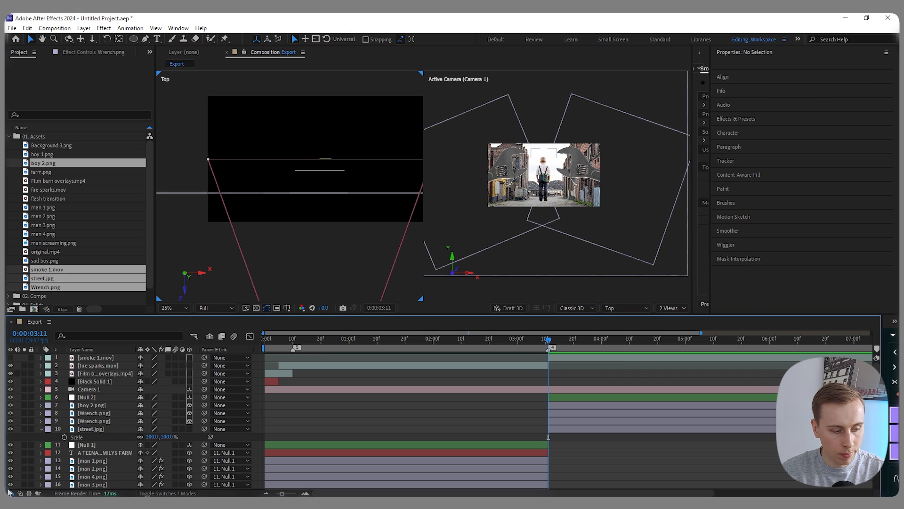
- Scale street.jpg to 42% and return the composition to a single camera view
left_click(91, 429)
key("s")
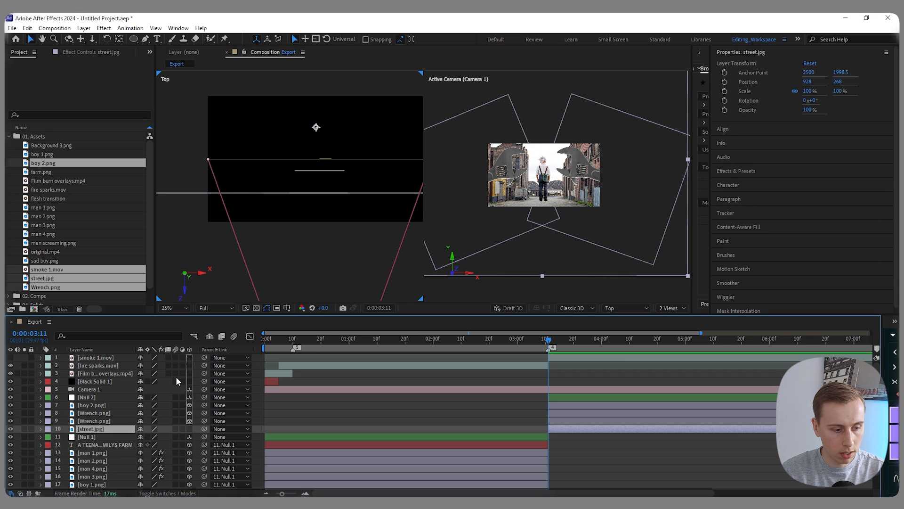
key("s")
left_click_drag(155, 436, 123, 436)
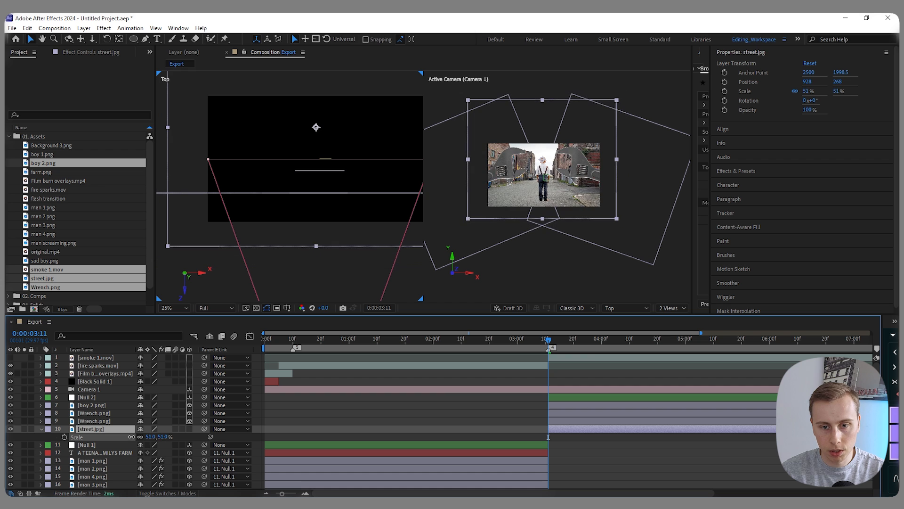
left_click(669, 308)
left_click(675, 317)
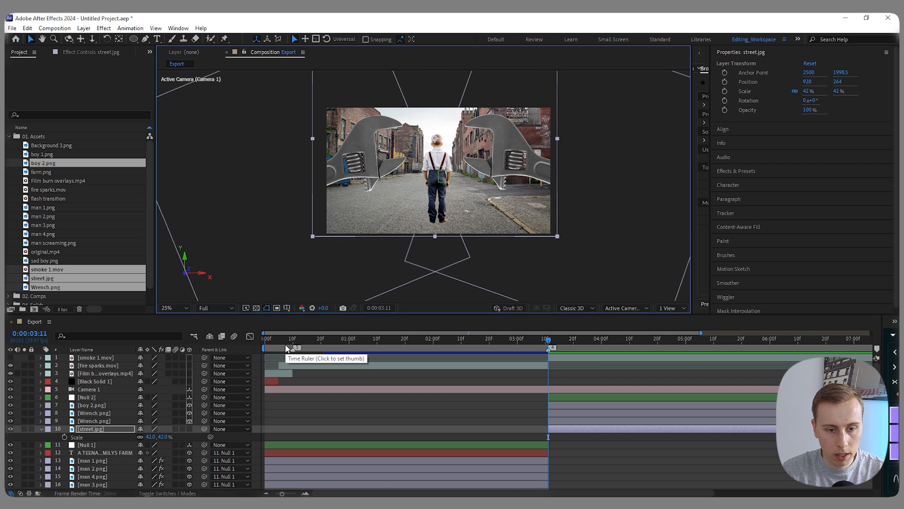
- Nudge street.jpg upward to a Y position of 242.5 so its lower edge lines up with the frame
key("Up")
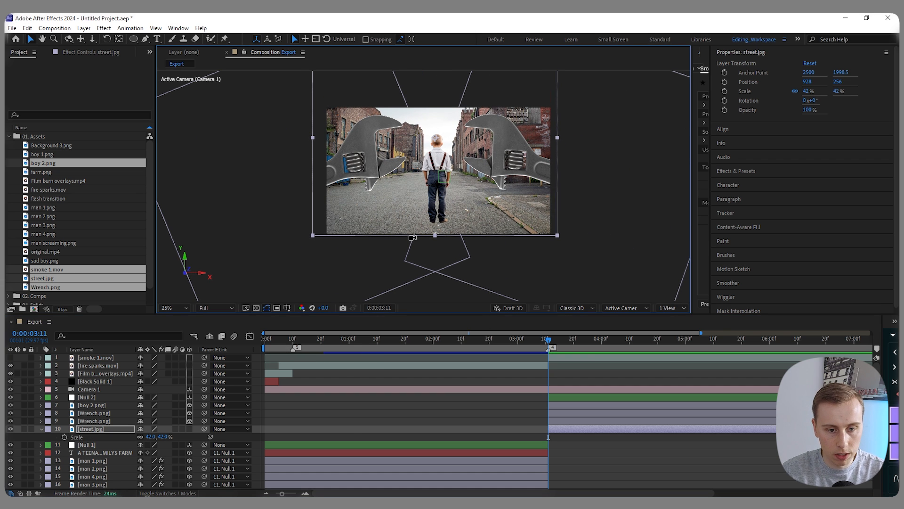
scroll(414, 237, "up", 6)
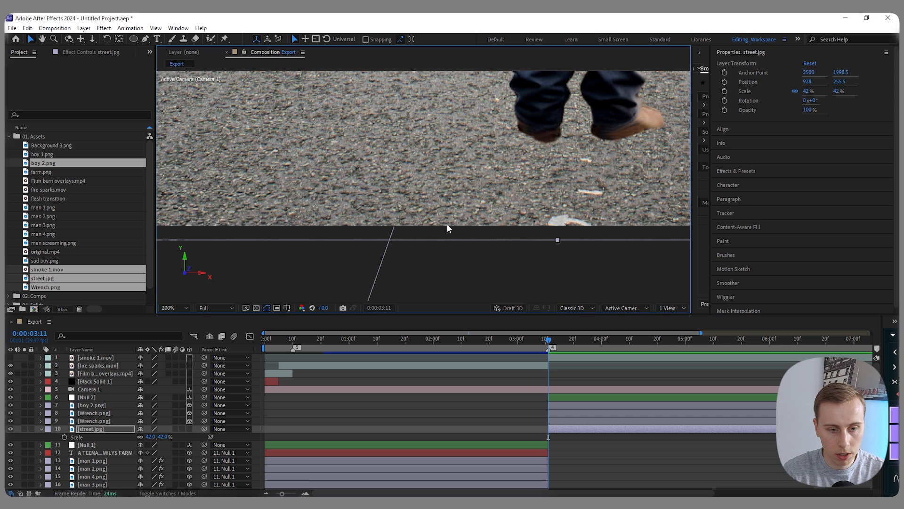
key("Up")
key("Up")
key("Up")
key("Up")
key("Up")
key("Up")
key("Up")
key("Up")
key("Up")
key("Up")
key("Up")
key("Up")
key("Up")
key("Up")
key("Up")
key("Up")
key("Up")
key("Up")
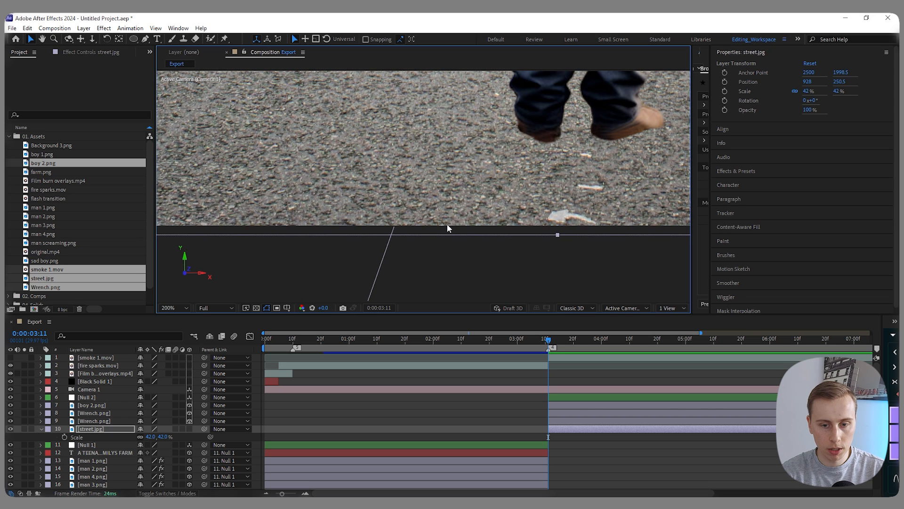
scroll(447, 224, "down", 5)
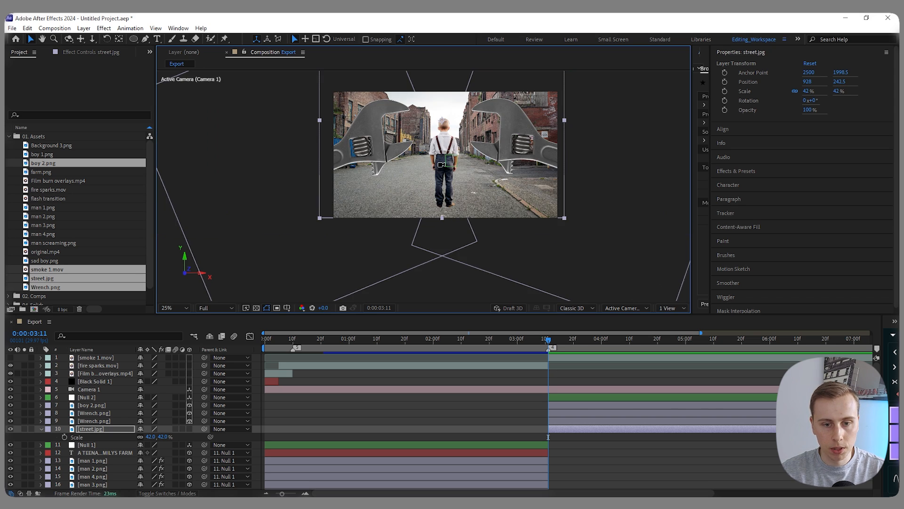
- Move boy 2.png down to a Y position of about 625.6 so his feet stand near the lower frame edge
left_click(435, 196)
left_click_drag(446, 123, 447, 136)
scroll(438, 229, "up", 3)
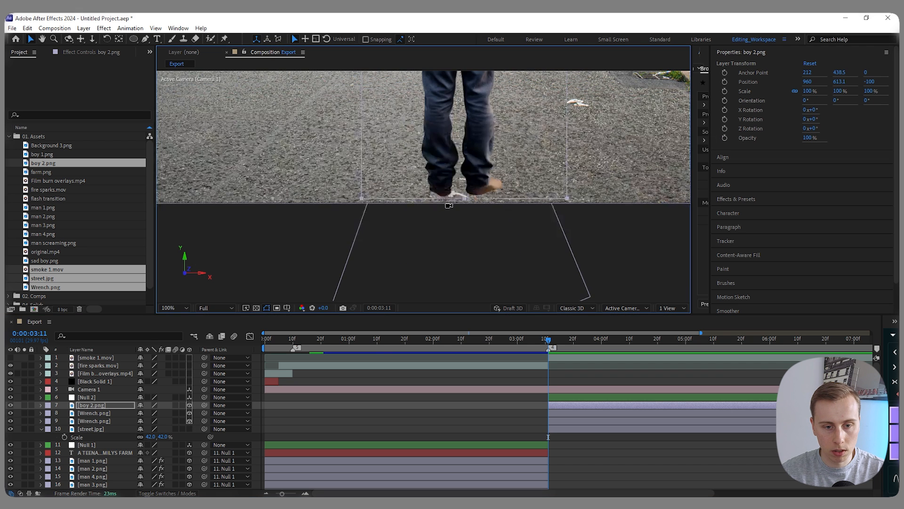
scroll(449, 204, "down", 3)
scroll(452, 200, "up", 5)
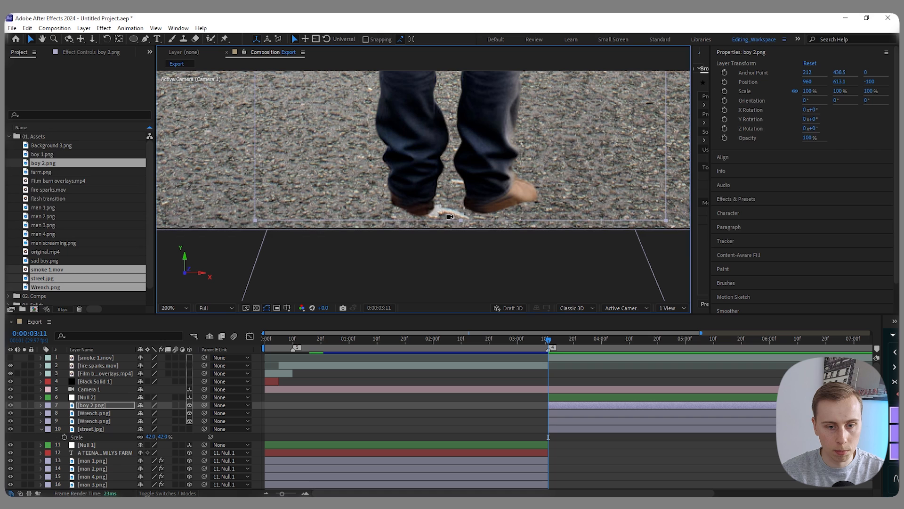
key("Down")
key("Down")
key("Down")
key("Down")
key("Down")
key("Down")
key("Down")
key("Down")
key("Down")
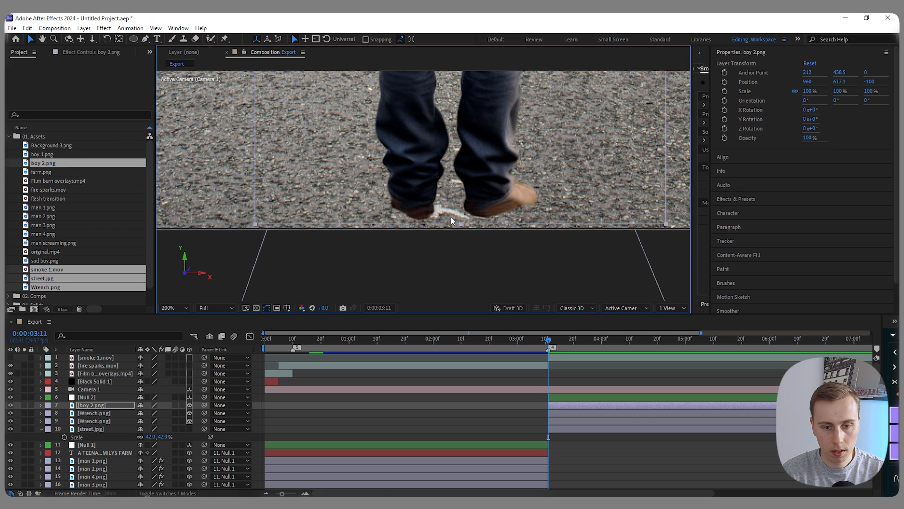
scroll(451, 220, "down", 5)
key("Down")
key("Down")
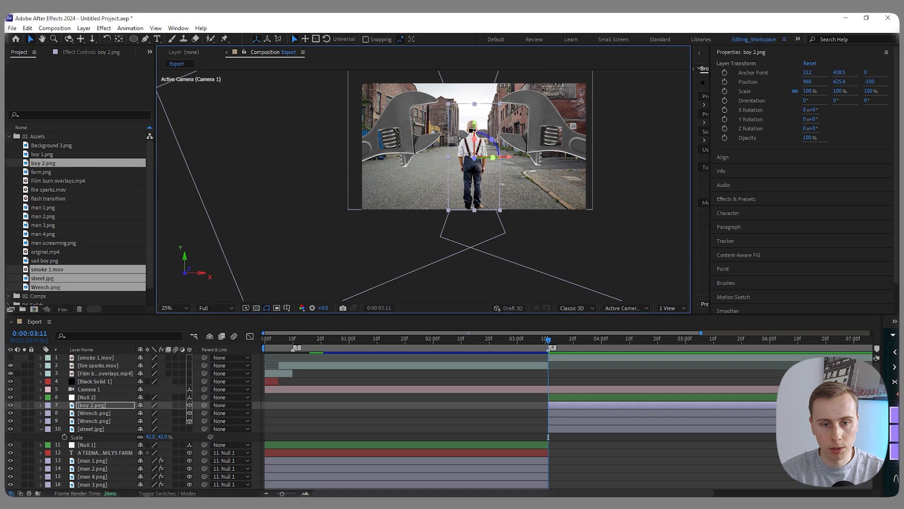
scroll(473, 130, "down", 1)
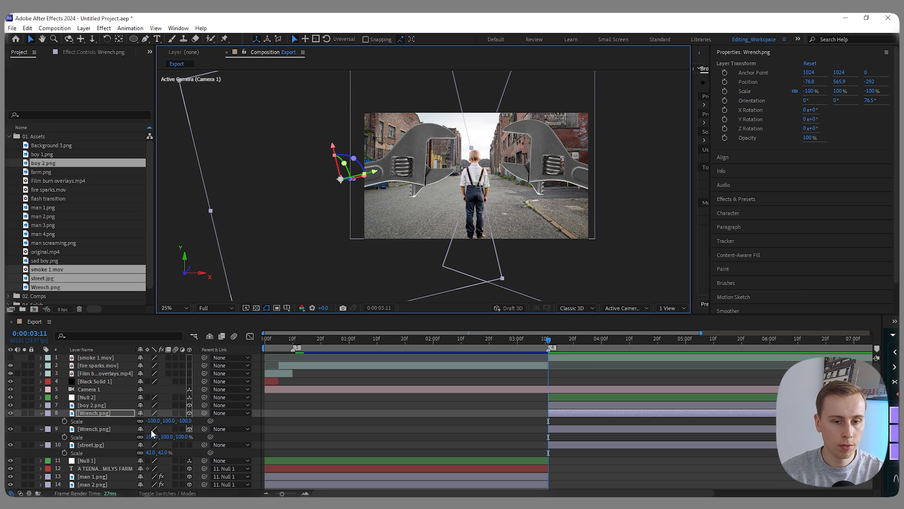
- Try to scale both Wrench.png layers together
left_click(95, 429, "ctrl")
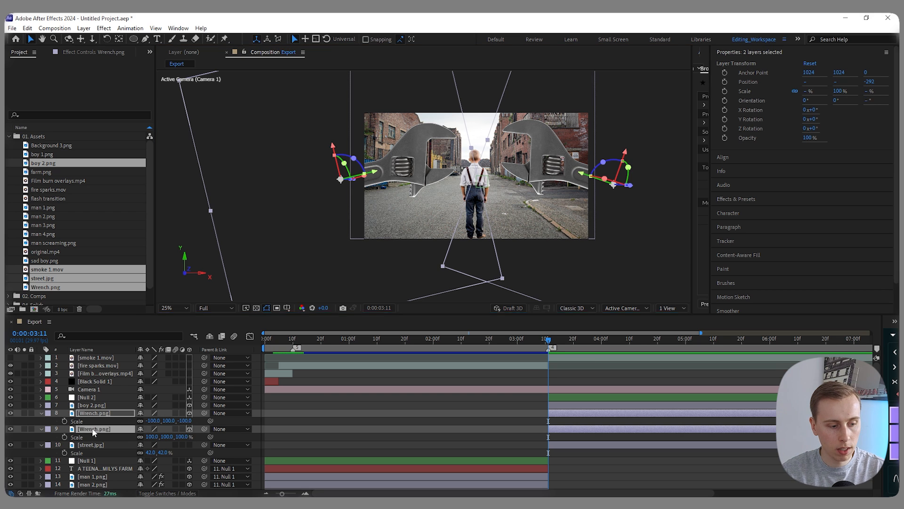
mouse_move(152, 421)
left_mouse_down()
mouse_move(131, 421)
mouse_move(157, 421)
mouse_move(149, 420)
left_mouse_up()
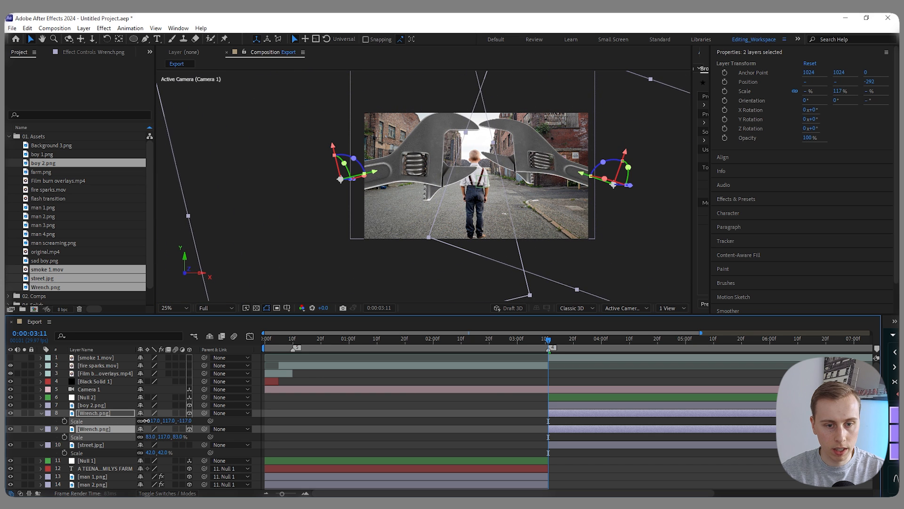
key("ctrl+z")
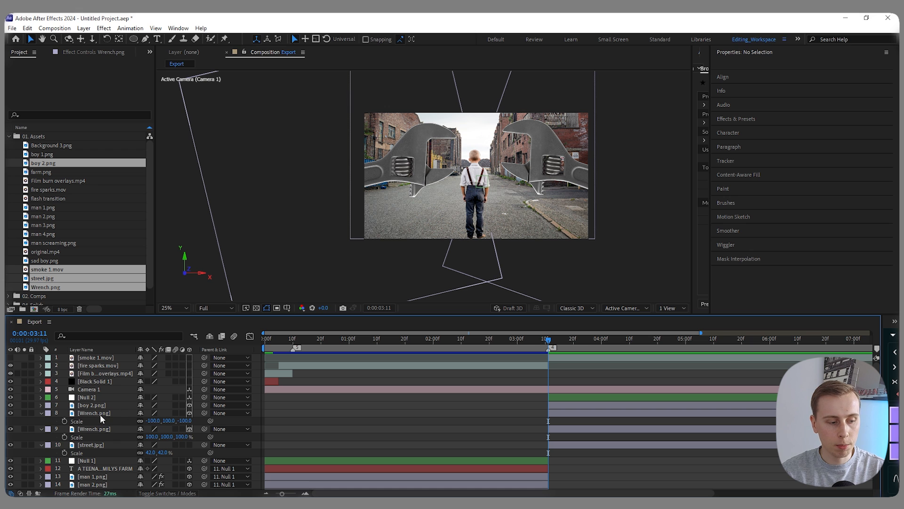
- Set the flipped Wrench.png's scale to -75% and move it up and further into the frame
left_click(10, 413)
left_click(10, 413)
left_click_drag(153, 420, 172, 418)
left_click_drag(395, 157, 415, 148)
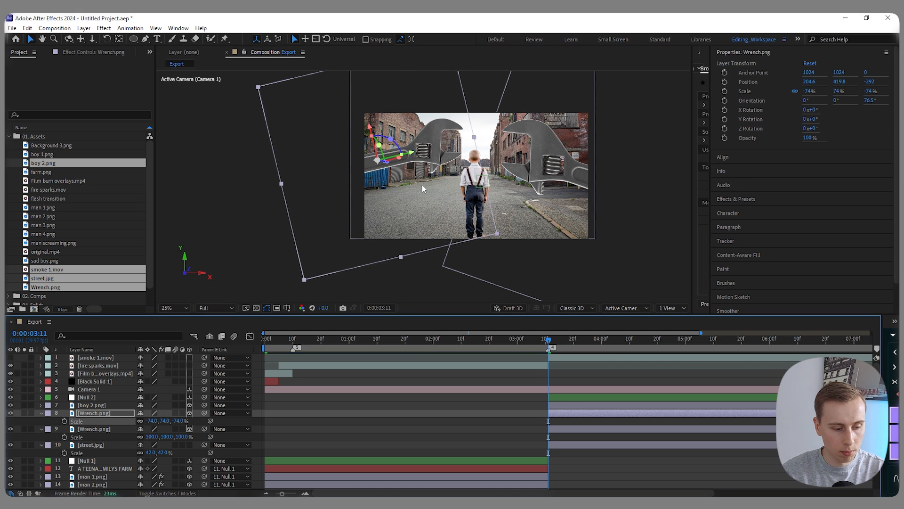
left_click(153, 420)
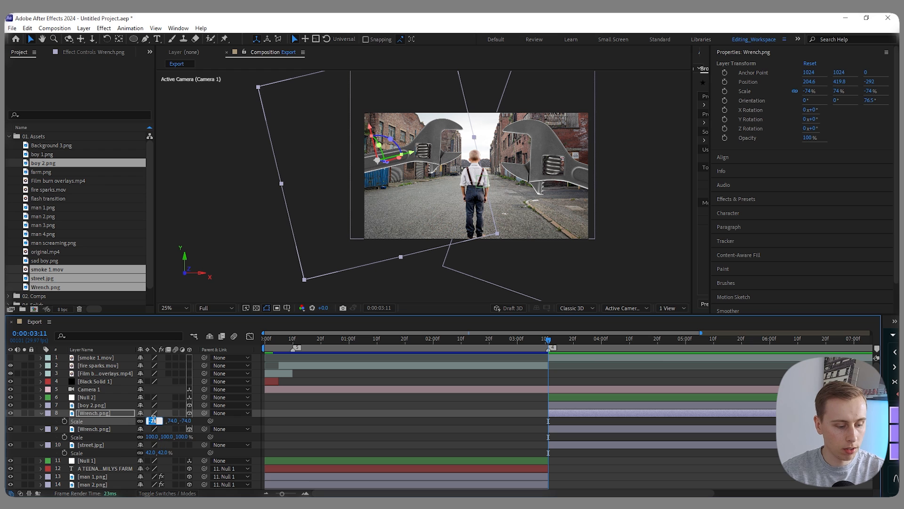
type("-75")
- Set the original Wrench.png's scale to 75%
left_click(152, 436)
left_click(152, 436)
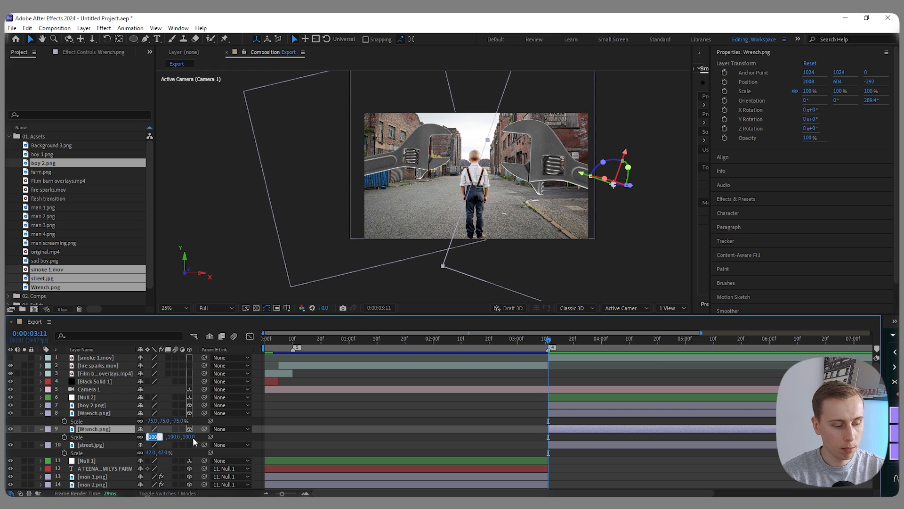
type("75")
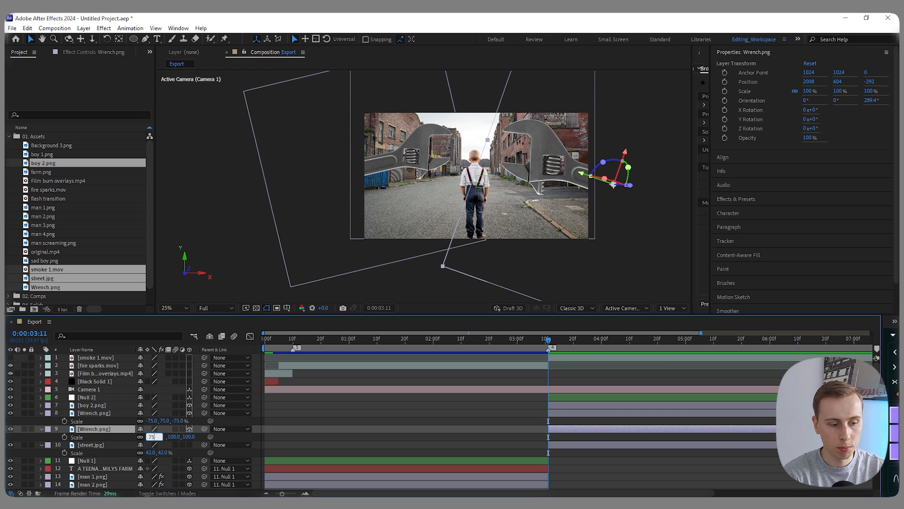
key("Return")
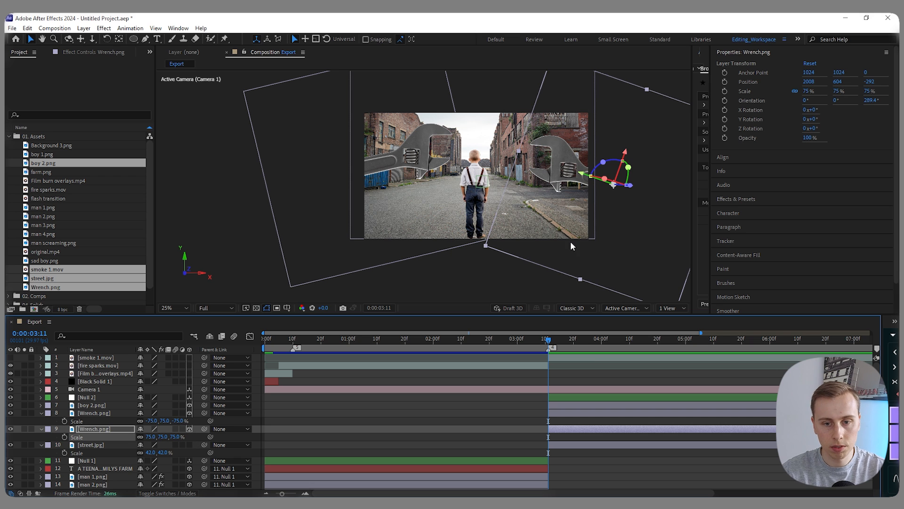
- Parent boy 2.png, both Wrench.png layers and street.jpg to Null 2
left_click(91, 405)
left_click(92, 444, "shift")
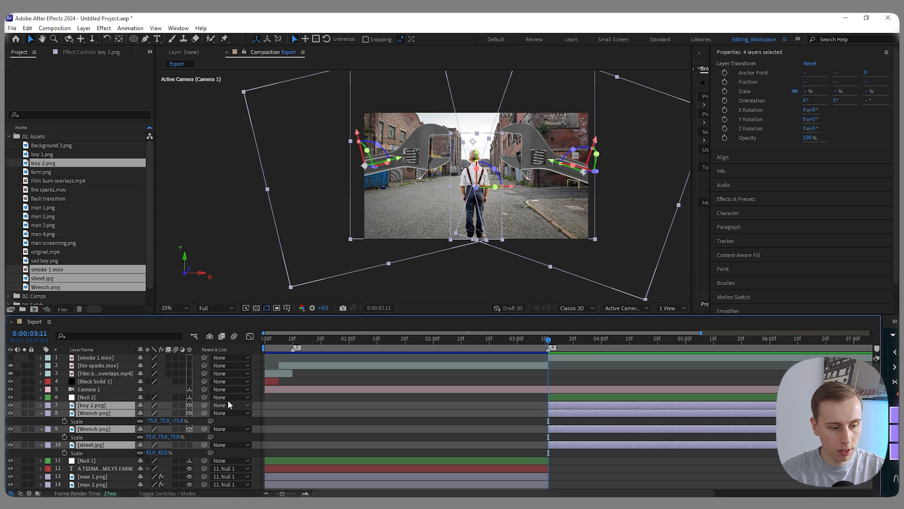
left_click_drag(205, 405, 114, 401)
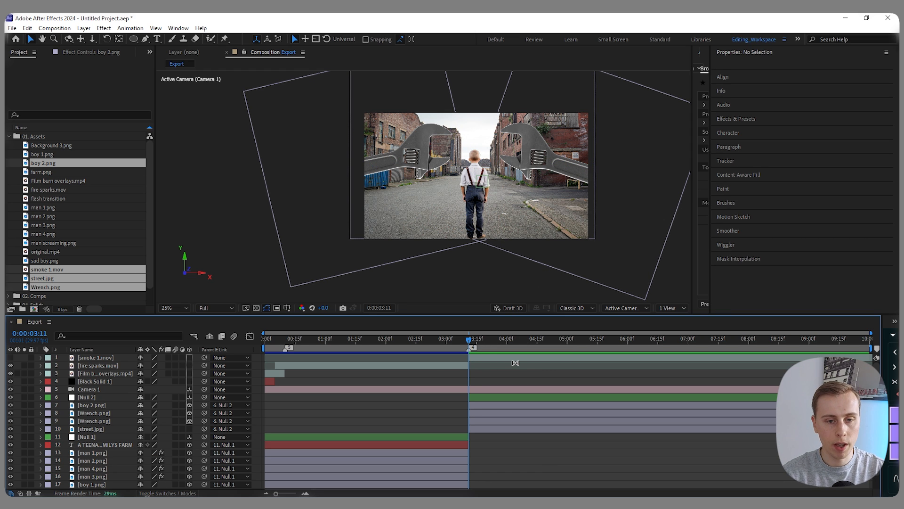
- Solo original.mp4 and review the reference from 0:00:03:11 to the screaming-man scene around 0:00:06:25
scroll(189, 442, "down", 2)
left_click(25, 485)
left_click_drag(470, 341, 678, 343)
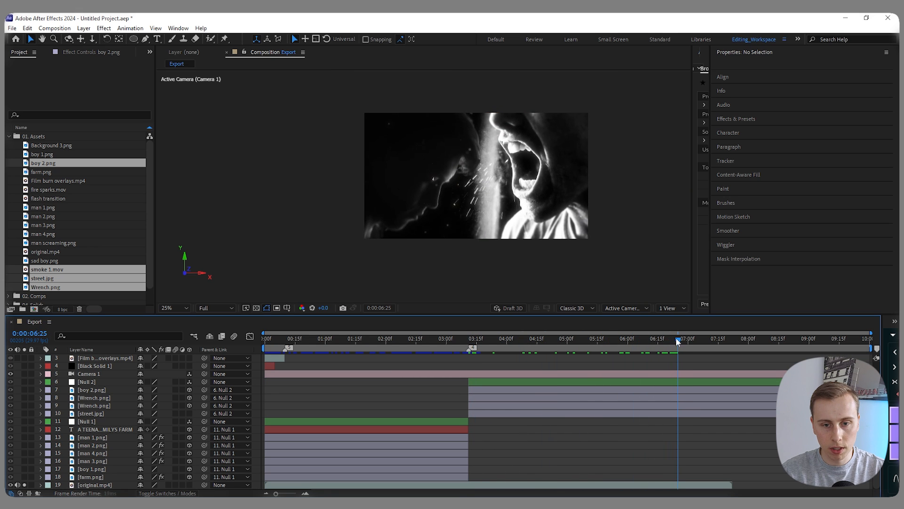
key("4")
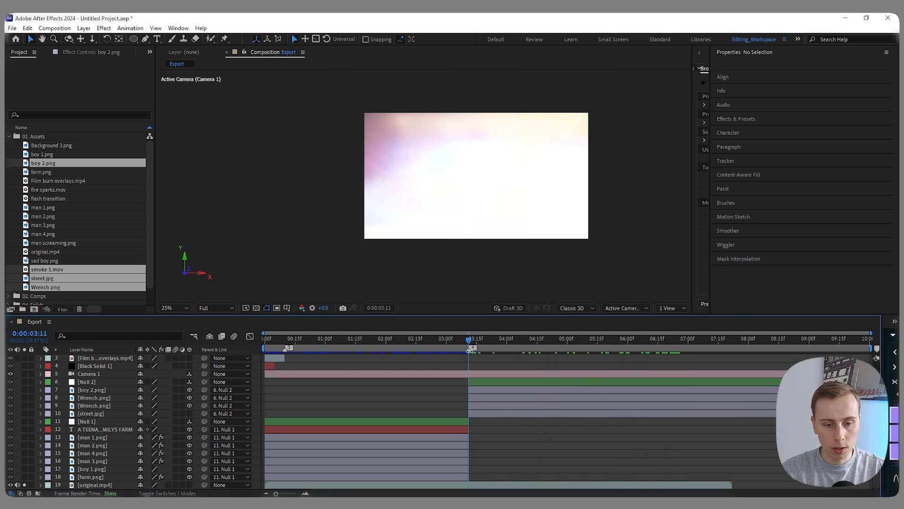
left_click_drag(471, 338, 624, 343)
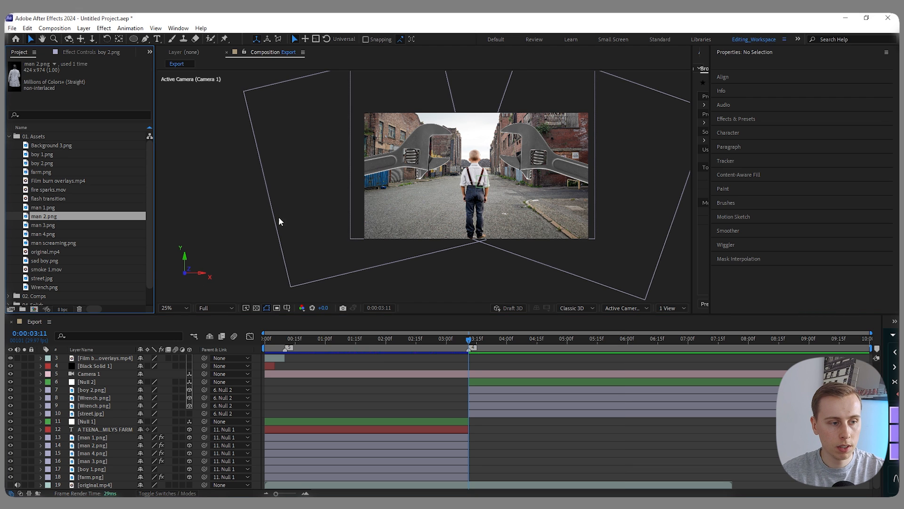
- Add Background 3.png and sad boy.png to the Export composition and place both layers directly below Camera 1
left_click(49, 145)
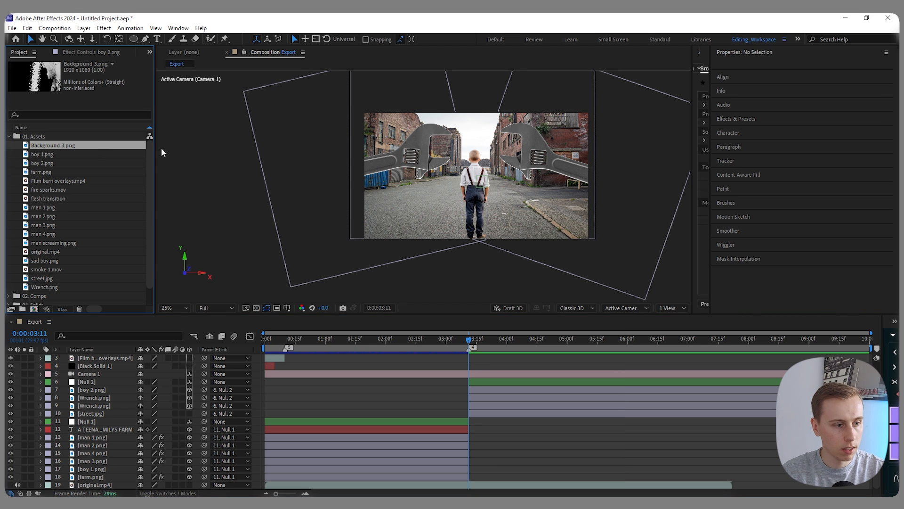
left_click(66, 260, "ctrl")
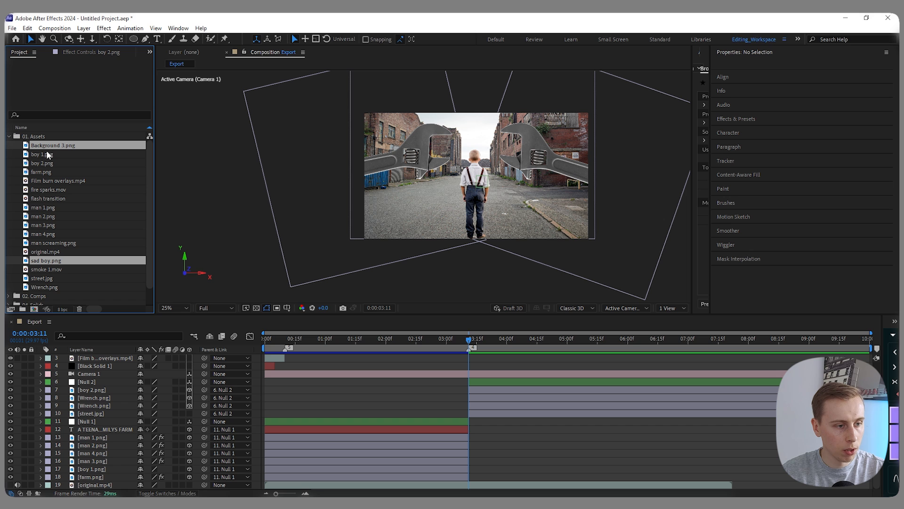
left_click_drag(46, 146, 319, 370)
key("ctrl+bracketleft")
key("ctrl+bracketleft")
key("ctrl+bracketleft")
key("ctrl+bracketleft")
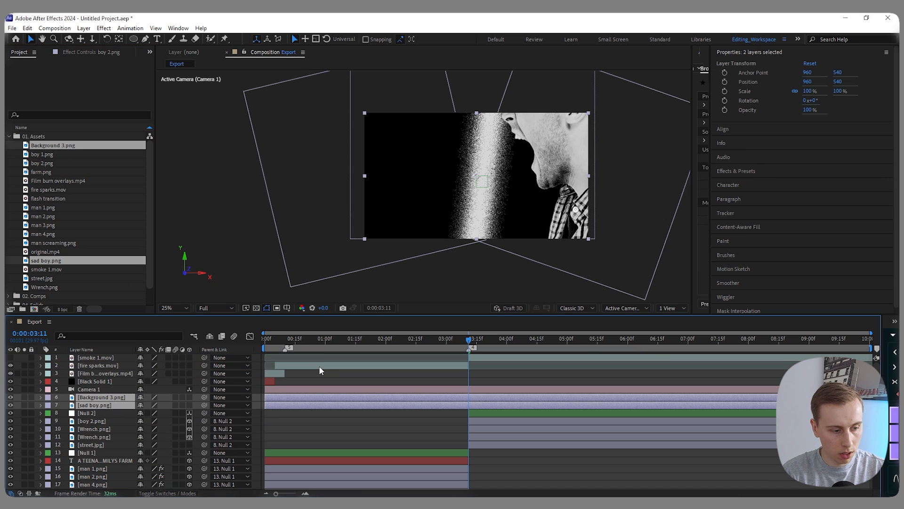
- Start Background 3.png and sad boy.png at 0:00:03:11 and put sad boy.png above Background 3.png in the layer order
left_click_drag(265, 397, 469, 397)
left_click(96, 405)
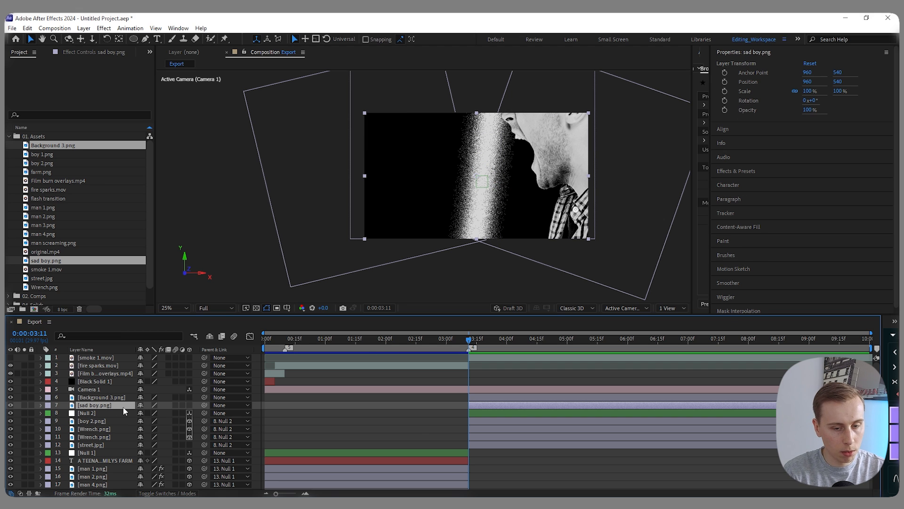
key("ctrl+bracketright")
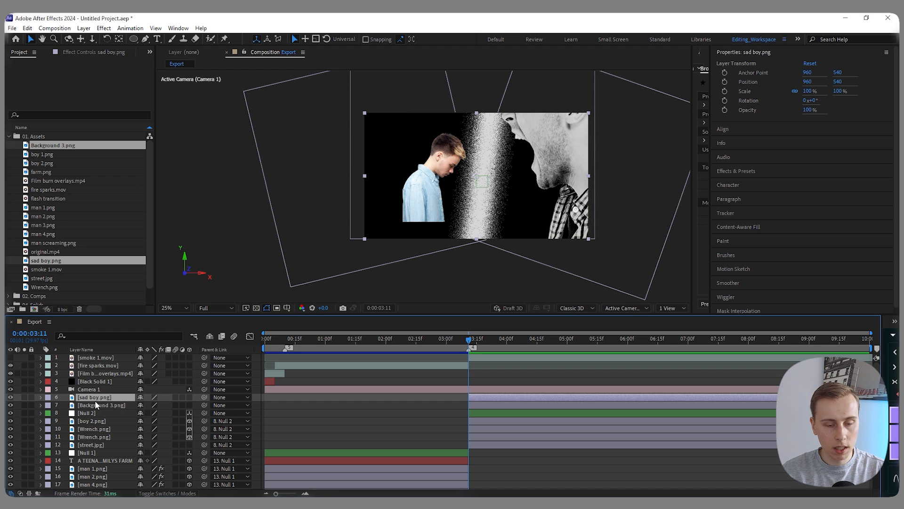
- Move both new layers beneath the street scene, with sad boy.png at Y 1625 and Background 3.png at Y 1127.9
left_click(490, 403, "shift")
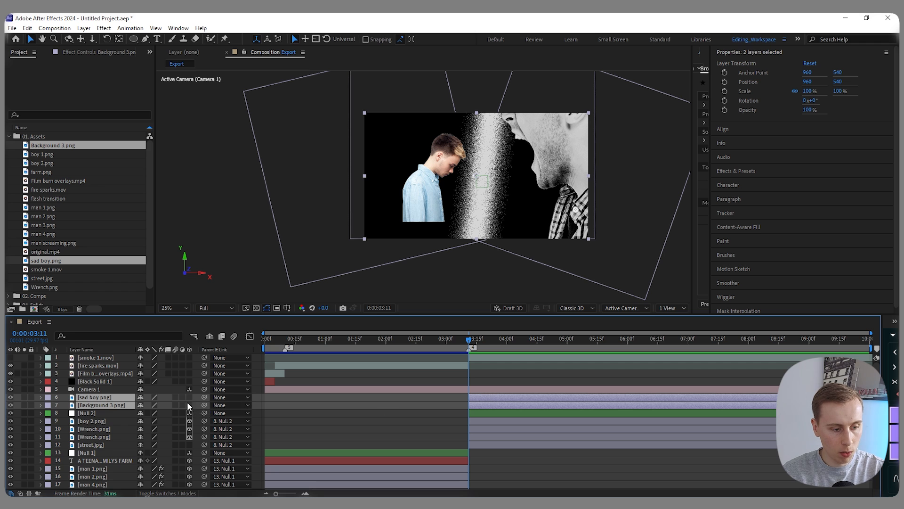
key("p")
left_click_drag(158, 405, 462, 384)
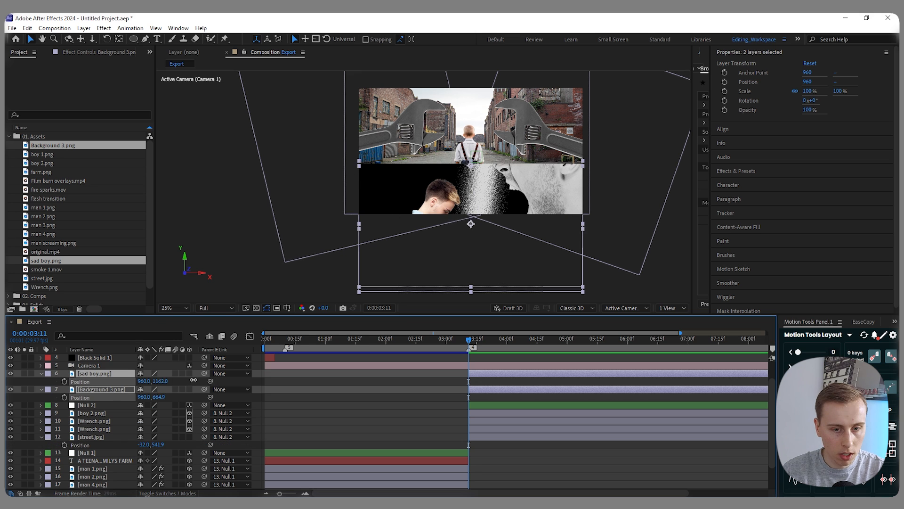
left_click_drag(194, 379, 351, 377)
scroll(474, 214, "up", 2)
scroll(474, 214, "up", 4)
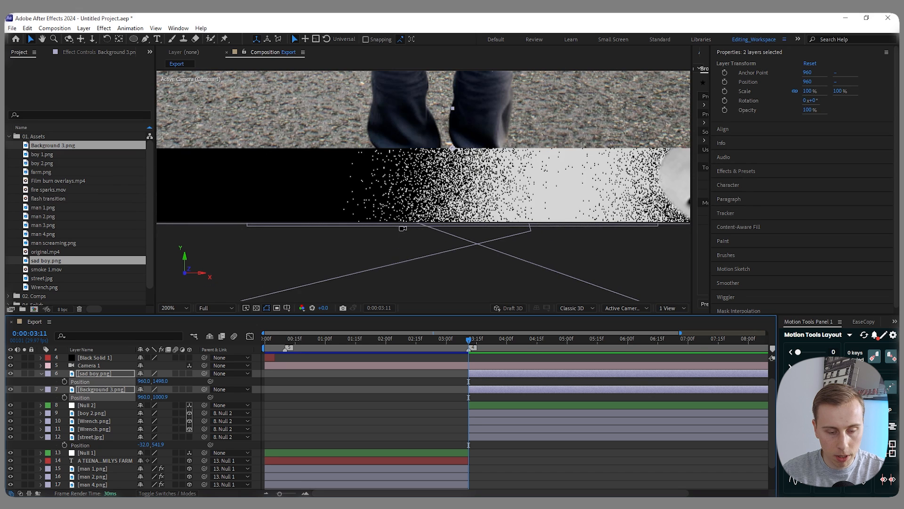
scroll(403, 228, "up", 2)
left_click_drag(159, 380, 224, 374)
scroll(537, 142, "down", 6)
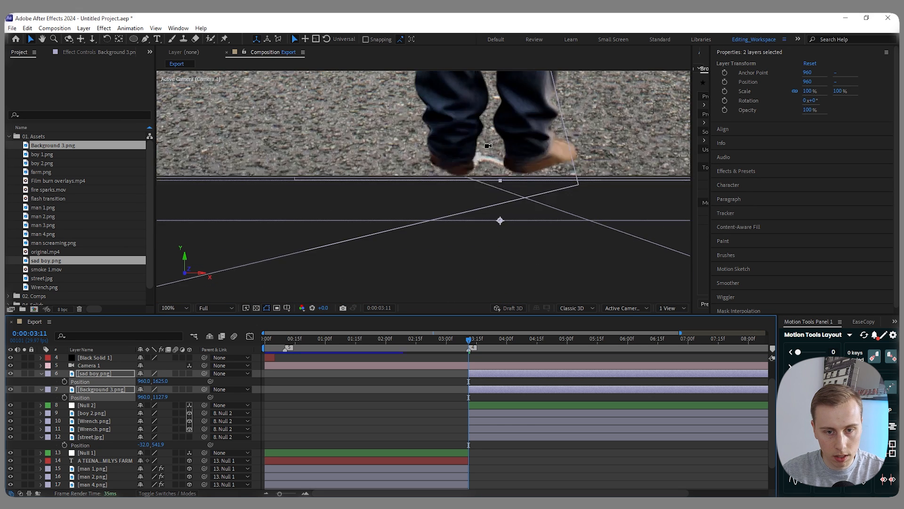
scroll(505, 166, "down", 2)
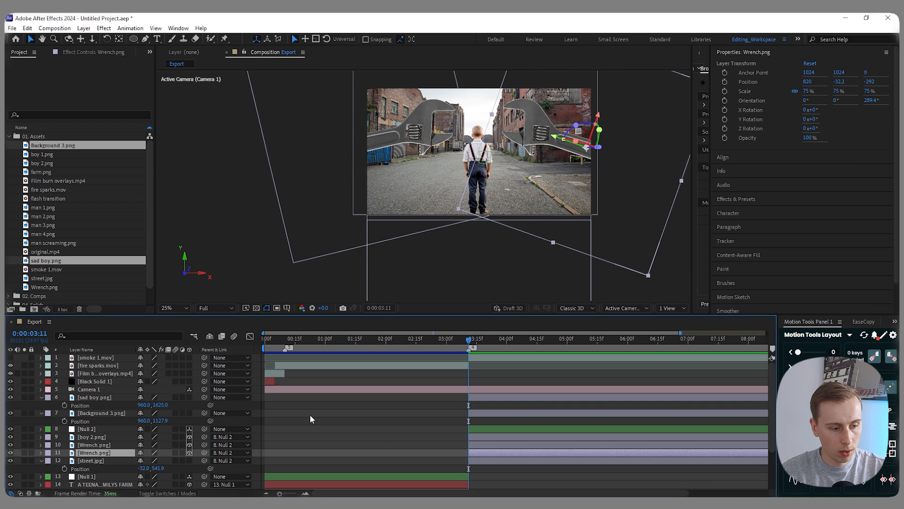
- Using original.mp4 as the reference, add numbered composition markers 5, 6 and 7 at 0:00:04:01, 0:00:04:28 and 0:00:06:26
scroll(310, 414, "down", 3)
left_click(24, 485)
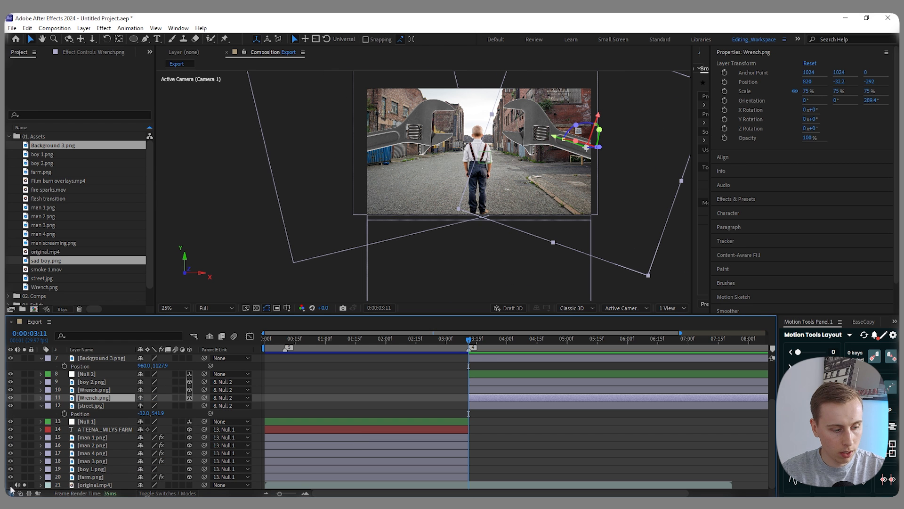
left_click(10, 485)
mouse_move(468, 338)
left_mouse_down()
mouse_move(522, 342)
mouse_move(503, 342)
mouse_move(510, 344)
left_mouse_up()
key("shift+5")
left_click(524, 342)
left_click_drag(524, 342, 563, 344)
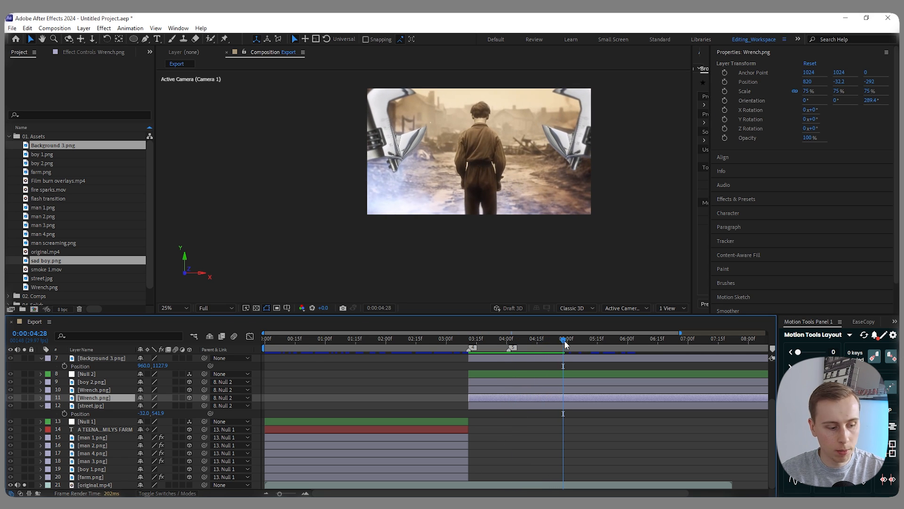
left_click_drag(565, 341, 680, 347)
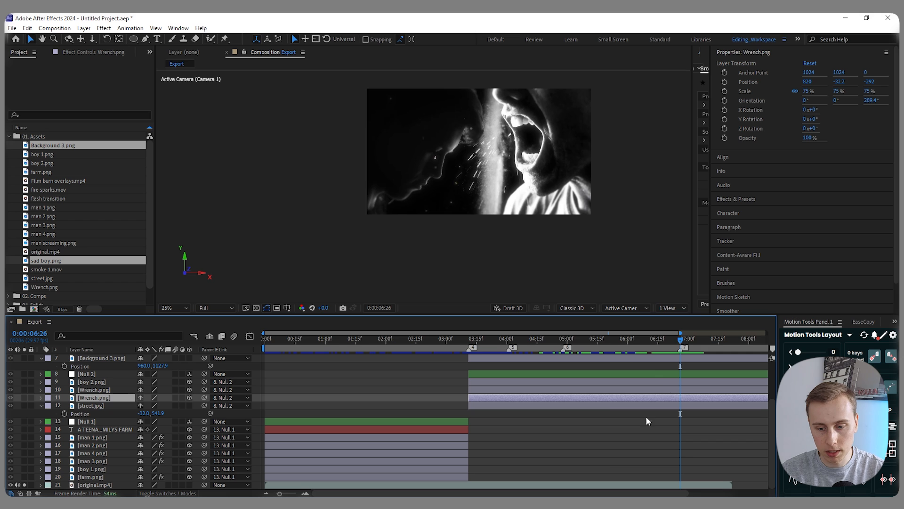
scroll(649, 415, "down", 2)
left_click_drag(609, 342, 640, 344)
- Return to 0:00:03:11, then unsolo and hide original.mp4
key("i")
left_click(25, 485)
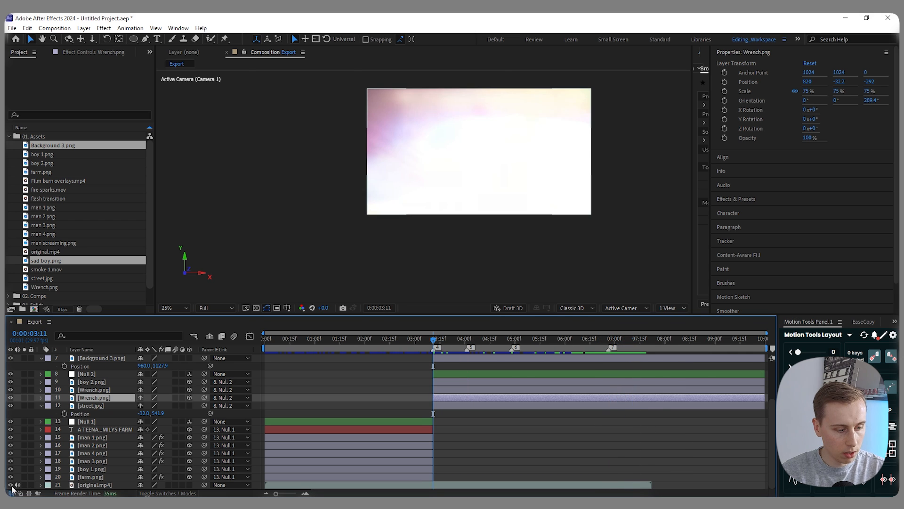
left_click(10, 485)
- Add position and scale keyframes to Null 2 at 0:00:03:11, 0:00:04:01 and 0:00:04:28
left_click(450, 373)
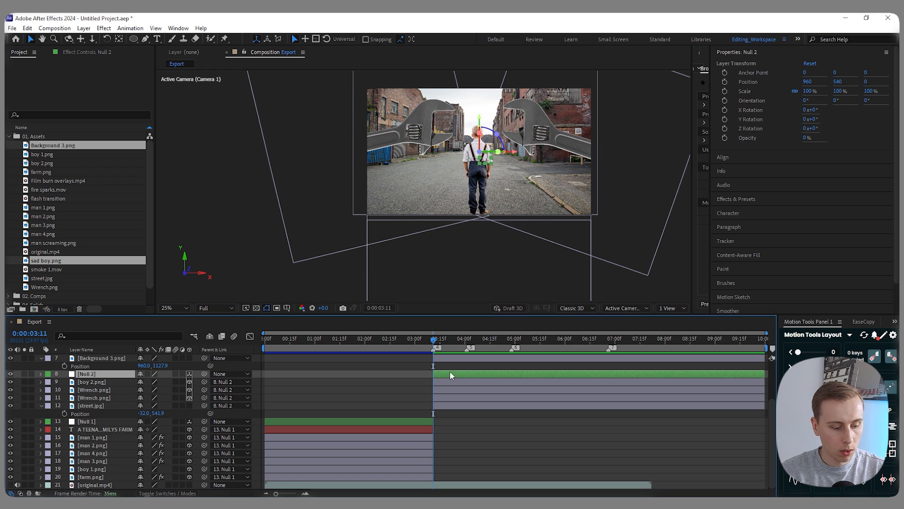
key("p")
key("shift+s")
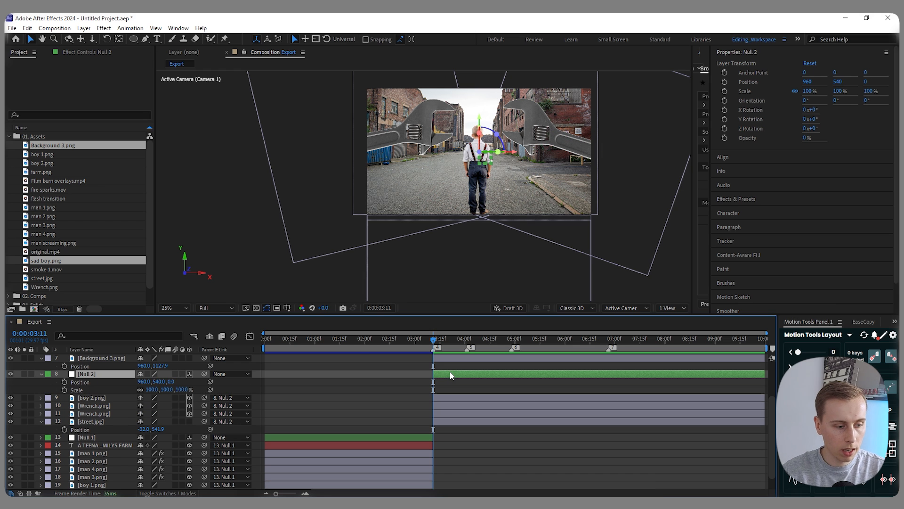
left_click(64, 382)
left_click(64, 390)
left_click_drag(431, 347, 466, 347)
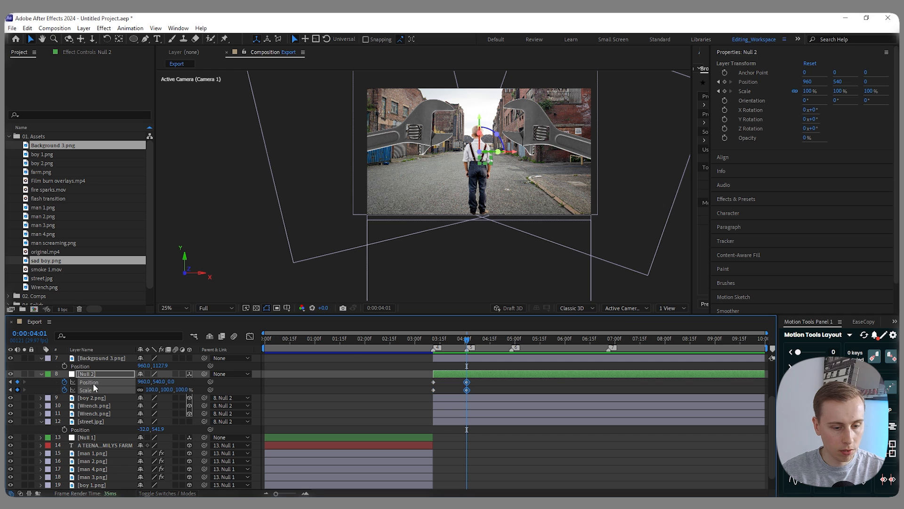
left_click_drag(478, 338, 509, 344)
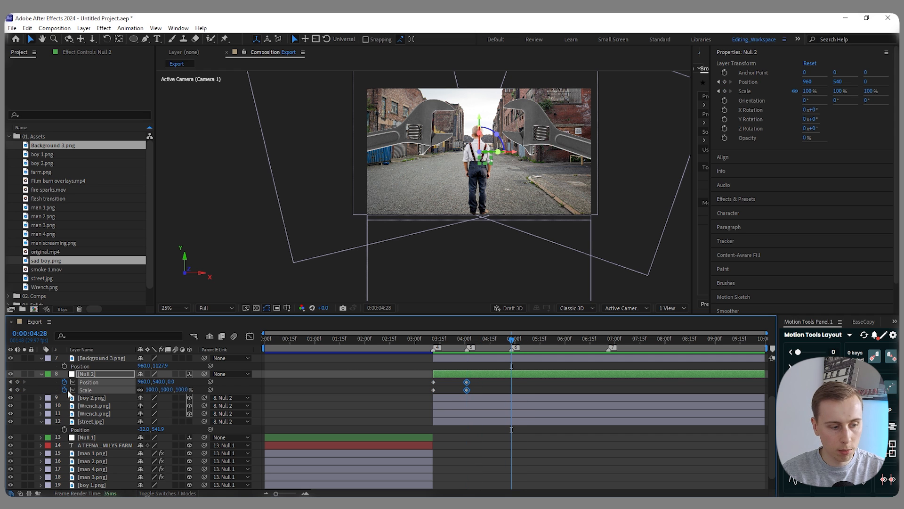
- Parent sad boy.png and Background 3.png to Null 2
scroll(306, 405, "up", 2)
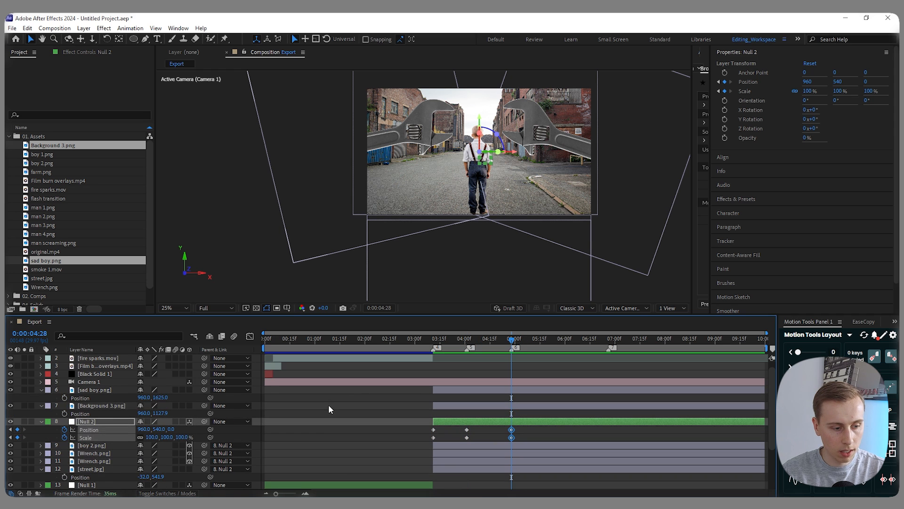
left_click(94, 390, "shift")
left_click(305, 408)
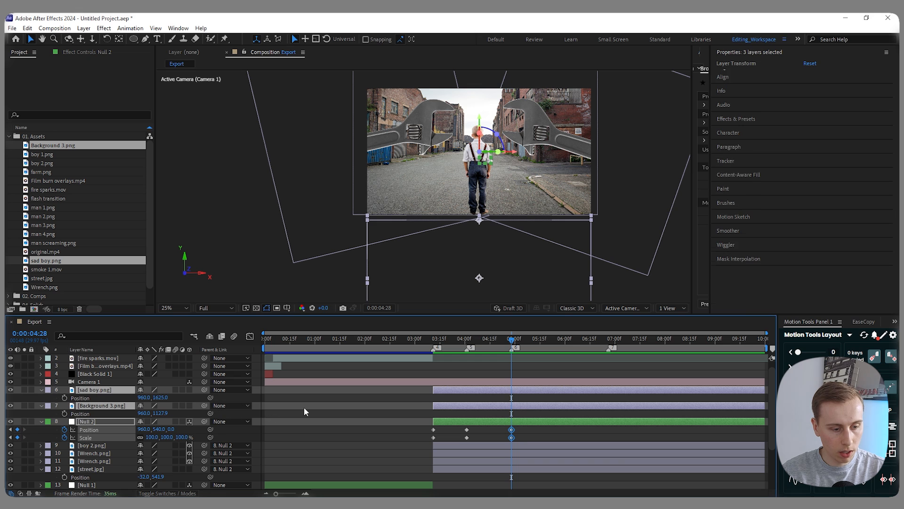
left_click(98, 391)
left_click(94, 406, "shift")
left_click_drag(204, 390, 100, 419)
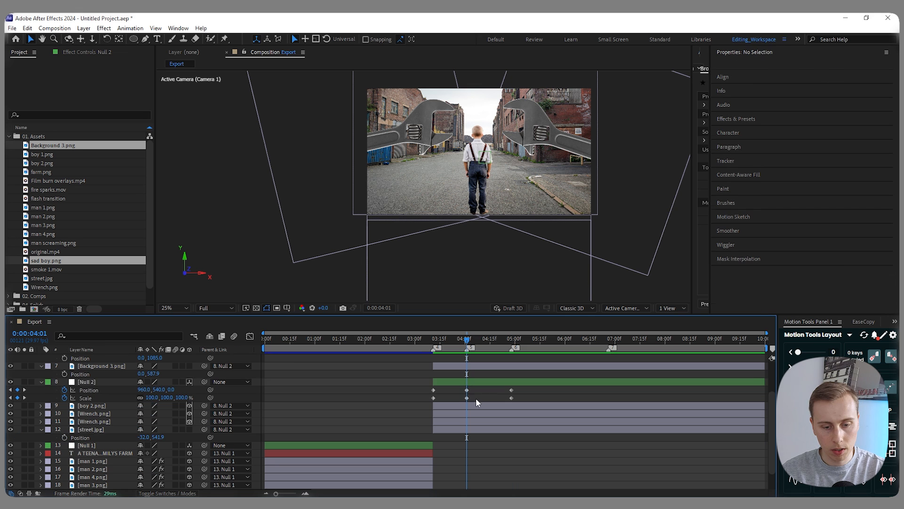
- Name the 0:00:04:01 marker 2nd Wrench and replace Null 2's keyframes there with position and scale keyframes at 0:00:06:26
left_click_drag(476, 403, 459, 387)
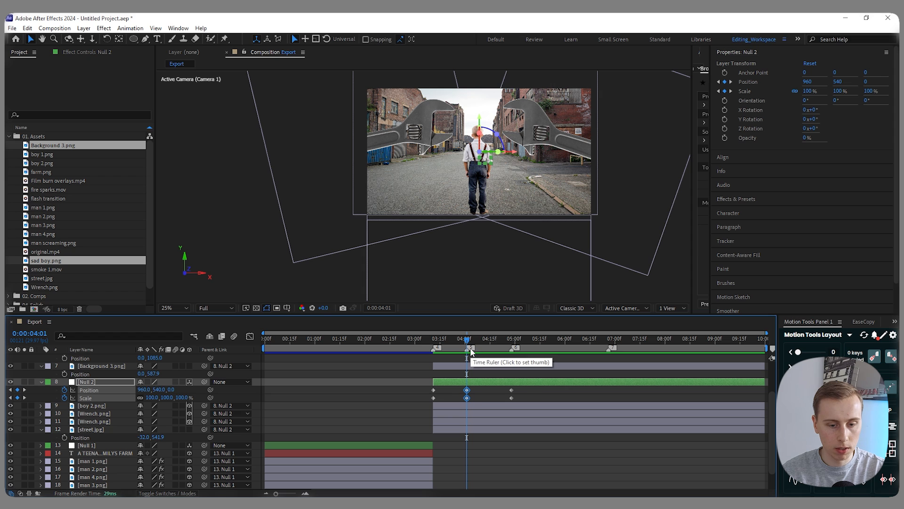
key("Delete")
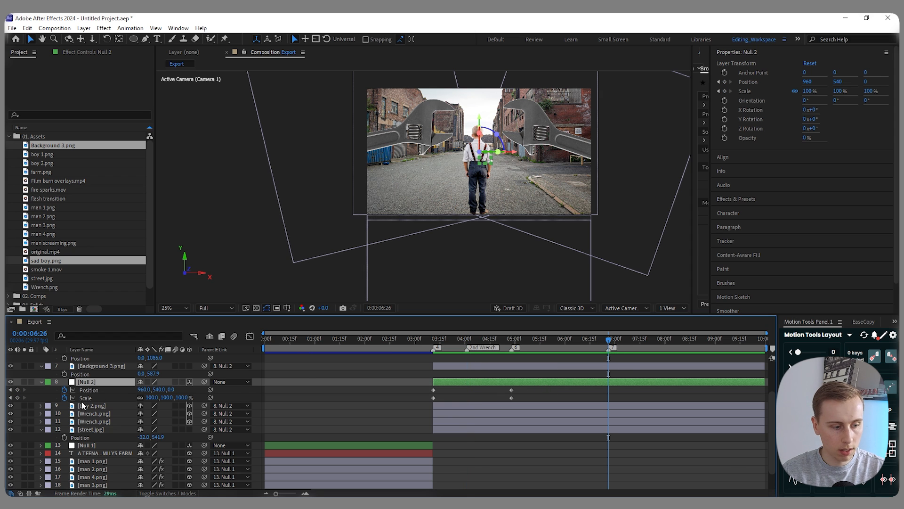
left_click(17, 389)
left_click(18, 397)
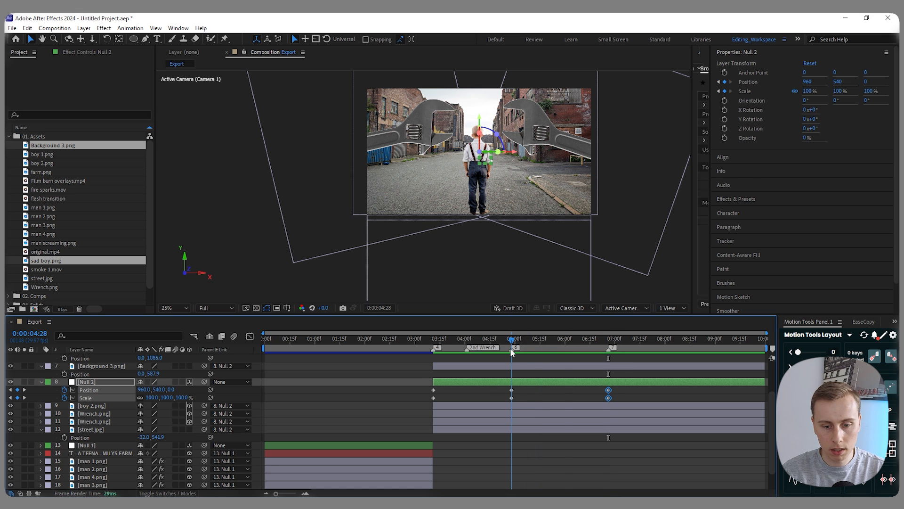
- At 0:00:04:28, set Null 2's Y position to 504 and its scale to 140%
left_click(202, 398)
left_click_drag(156, 400, 296, 315)
left_click_drag(480, 124, 490, 155)
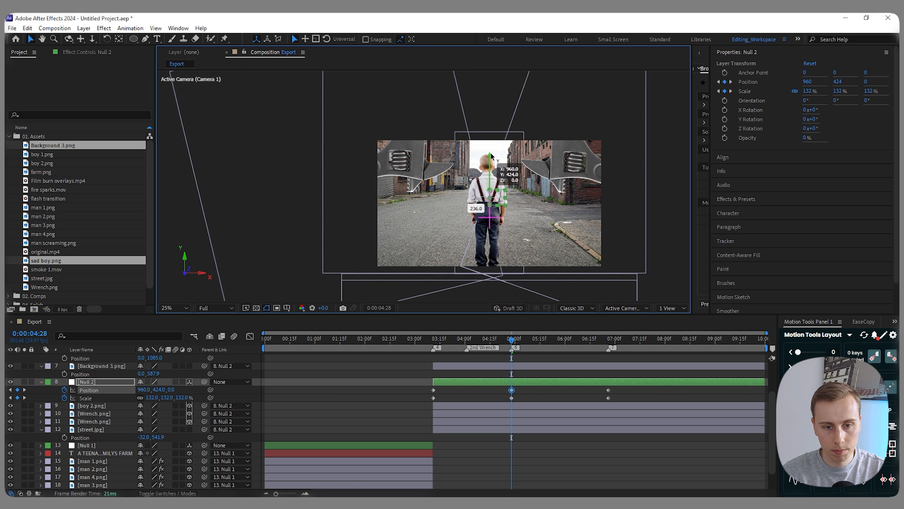
mouse_move(520, 339)
left_mouse_down()
mouse_move(434, 339)
mouse_move(512, 337)
left_mouse_up()
left_click(521, 381)
left_click_drag(492, 158, 495, 171)
left_click(539, 388)
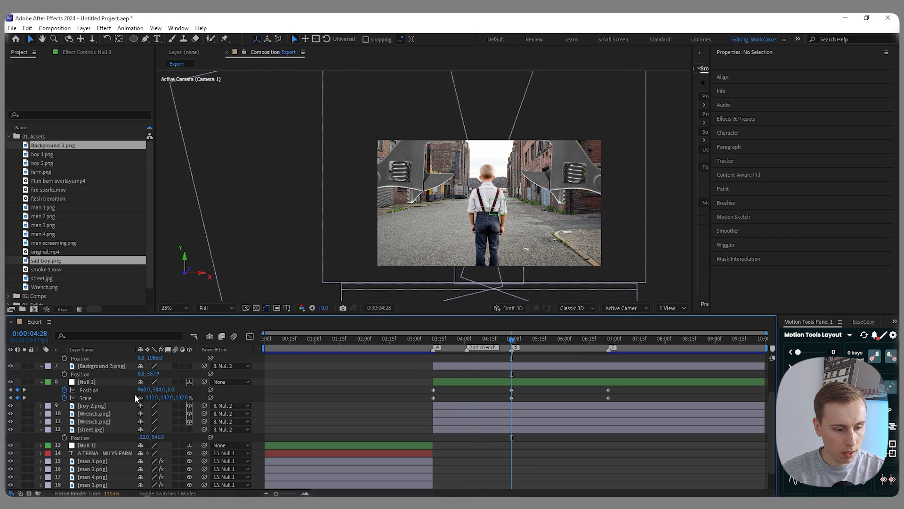
type("140")
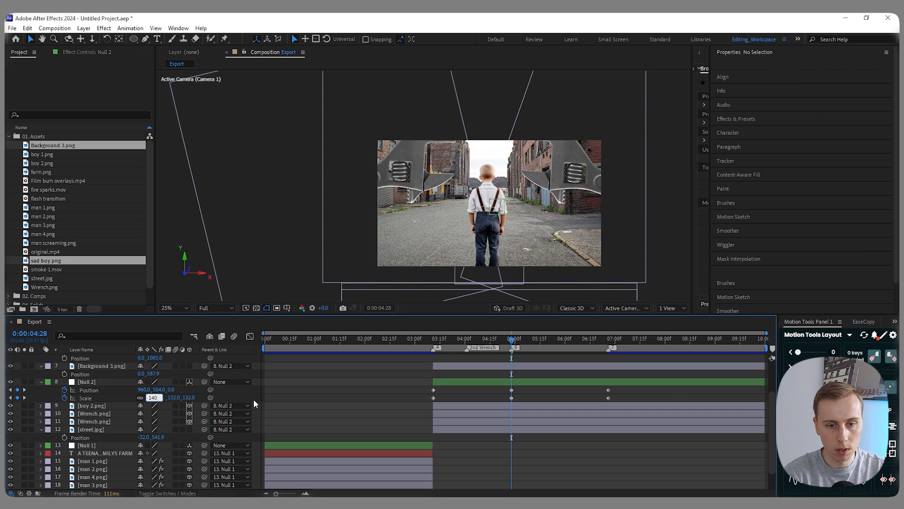
key("Return")
- At 0:00:06:26, raise Null 2 to a Y position of about 309
left_click(609, 339)
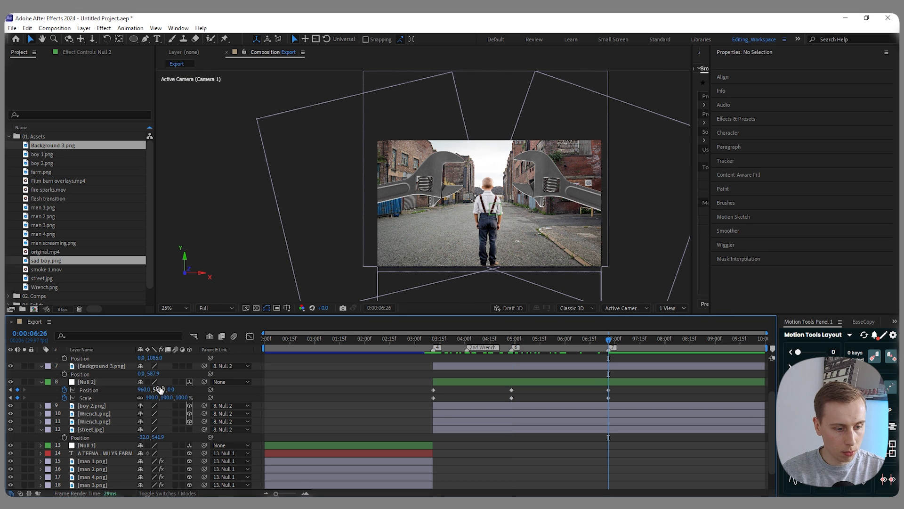
left_click_drag(160, 390, 106, 389)
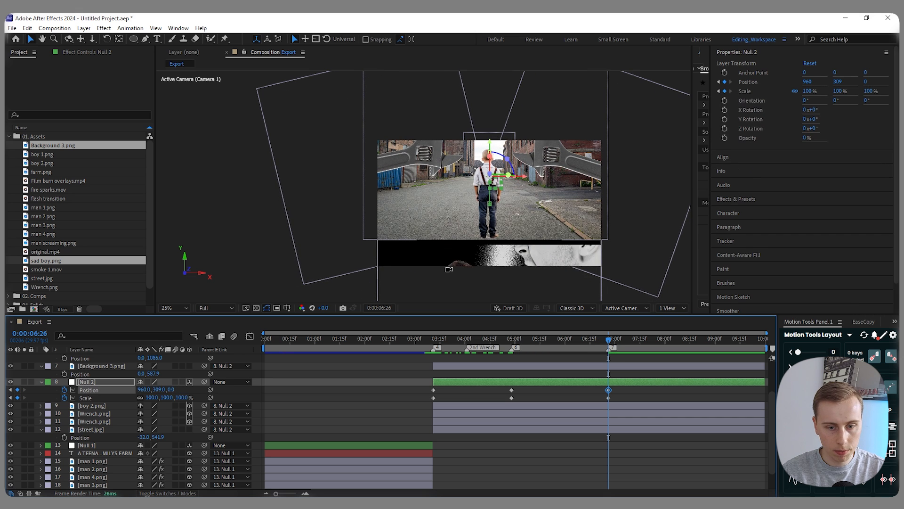
- Raise Background 3.png to a Y position of 540.9 so its top edge meets the bottom of the street image
left_click(482, 247)
scroll(483, 246, "up", 3)
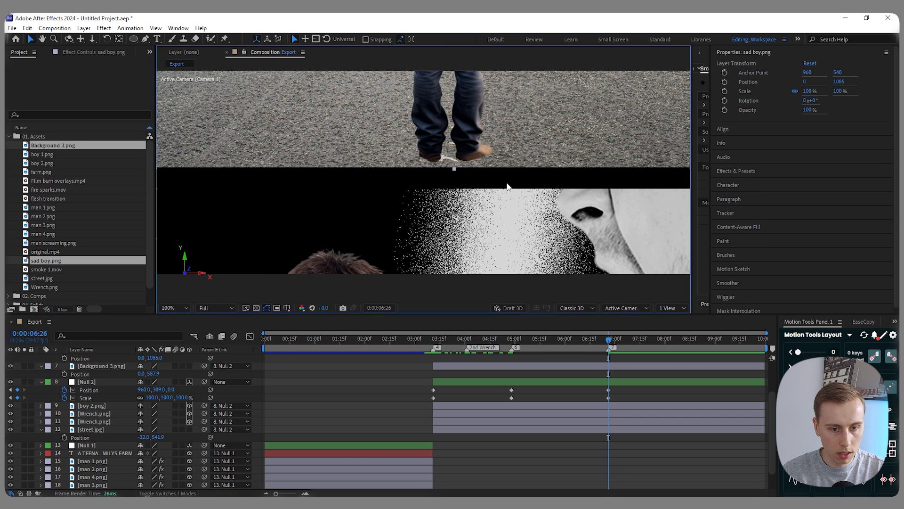
scroll(496, 199, "down", 2)
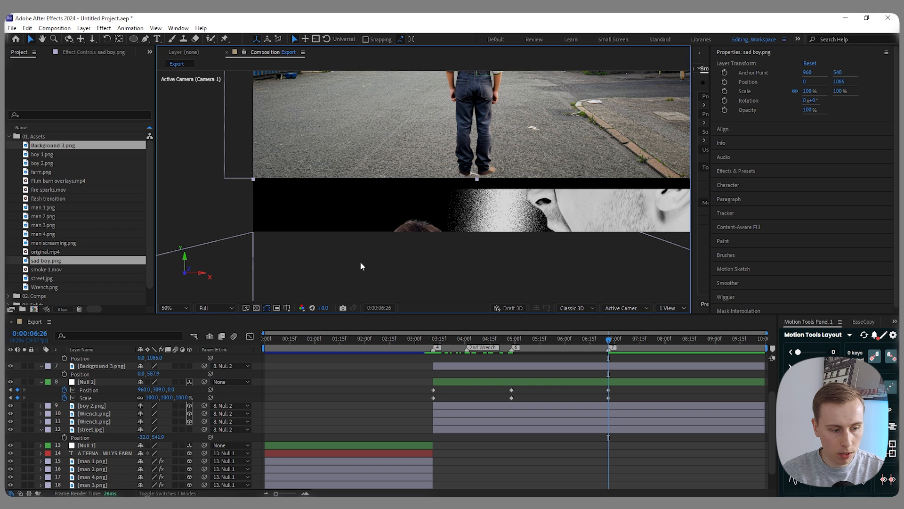
left_click(445, 237)
scroll(463, 203, "up", 2)
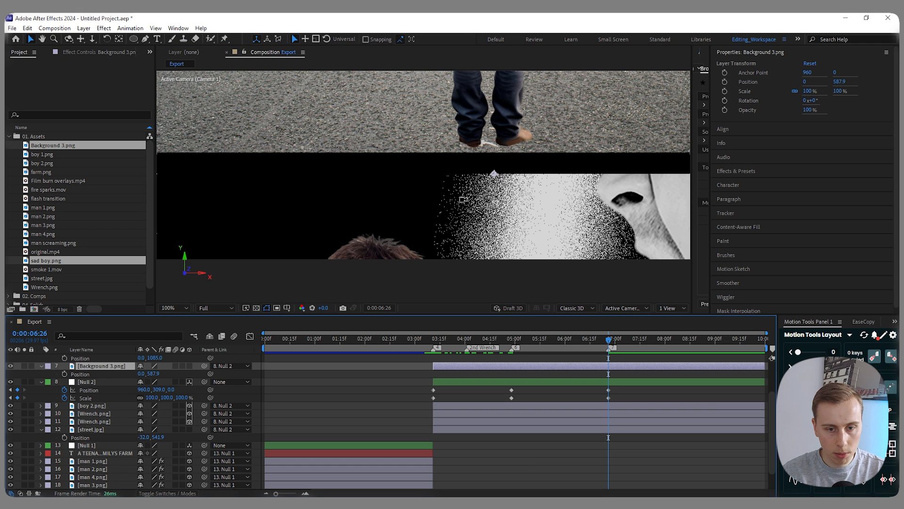
key("shift+Up")
key("shift+Up")
key("shift+Up")
key("shift+Up")
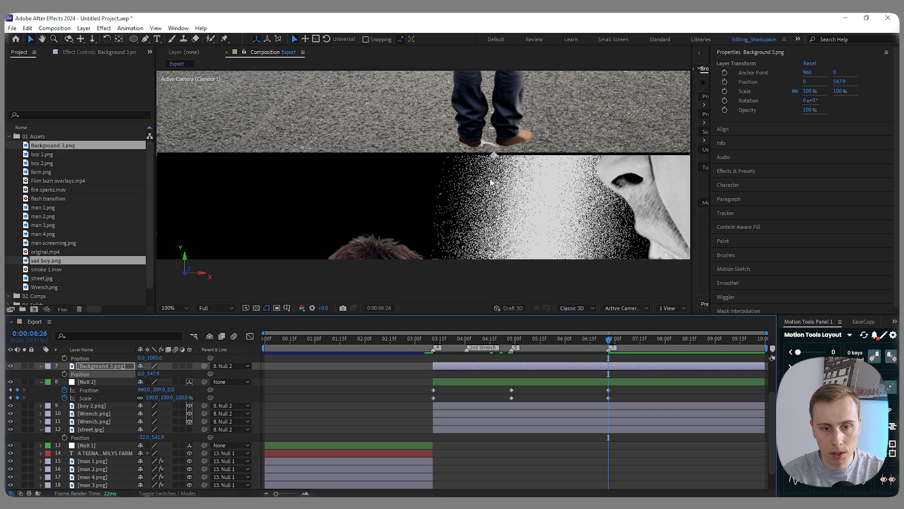
key("Up")
key("Up")
key("Up")
key("Up")
key("Up")
key("Up")
scroll(440, 169, "down", 1)
scroll(437, 170, "down", 1)
scroll(438, 165, "up", 1)
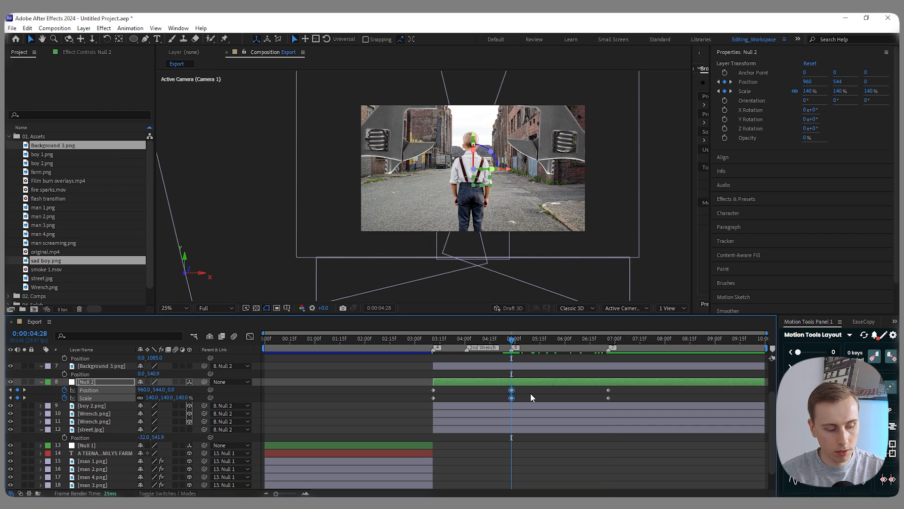
- Copy Null 2's position and scale keyframes from 0:00:04:28 to 0:00:06:26, and set the Y position there to -791
left_click_drag(513, 340, 608, 347)
left_click(583, 383)
key("ctrl+v")
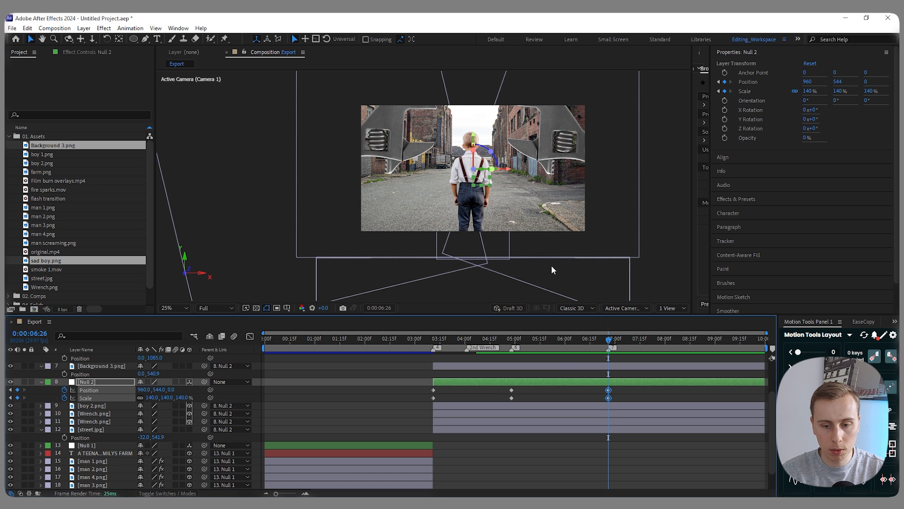
left_click(564, 394)
left_click_drag(159, 392, 154, 389)
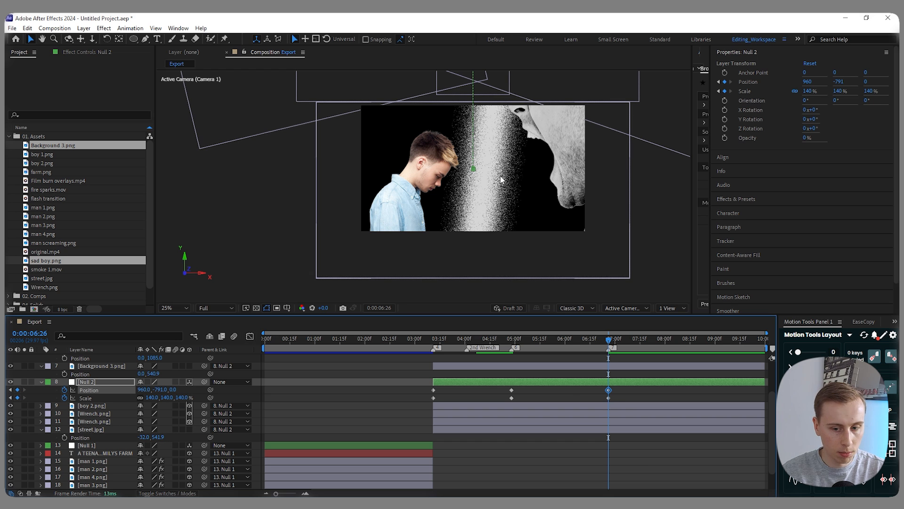
- Set the scale of Background 3.png to 75%
scroll(568, 394, "up", 2)
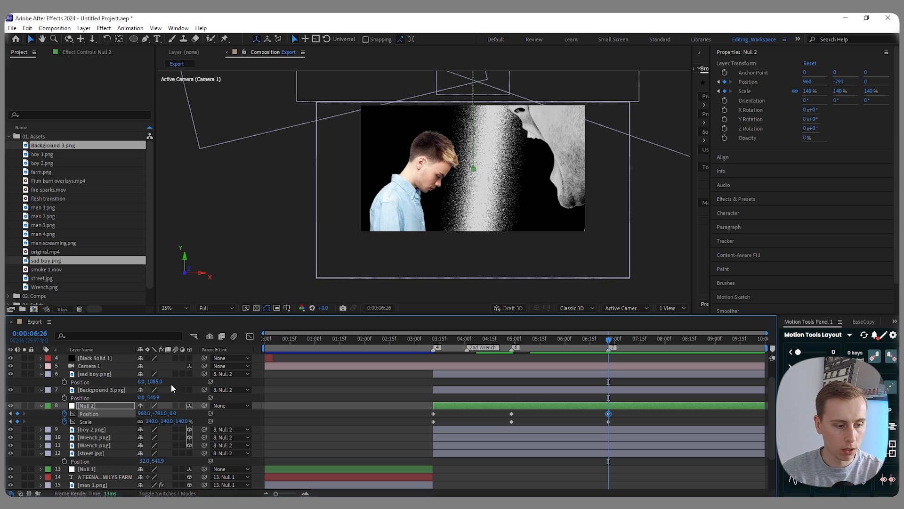
left_click(216, 391)
key("s")
left_click(153, 398)
type("76")
key("Return")
left_click_drag(140, 398, 172, 412)
scroll(472, 92, "up", 2)
scroll(410, 161, "down", 2)
- Preview the move from the street to the sad boy scene, starting at 0:00:03:04
left_click_drag(462, 339, 422, 362)
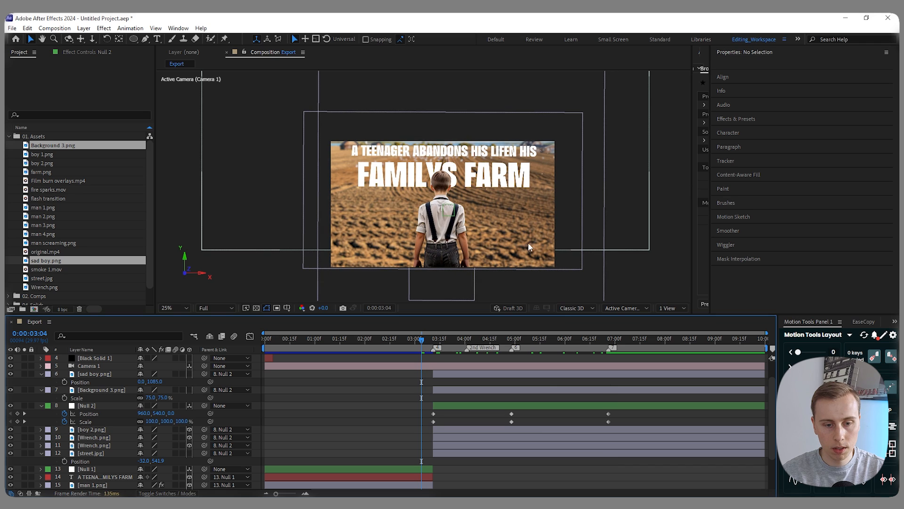
key("space")
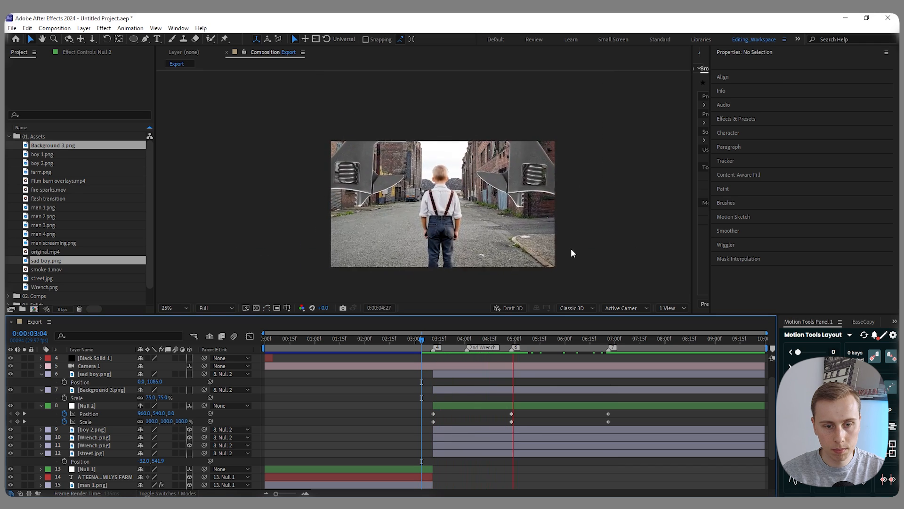
key("space")
- Apply Easy Ease to all of Null 2's position and scale keyframes
left_click_drag(535, 341, 513, 366)
left_click_drag(626, 425, 430, 411)
key("F9")
- In the speed graph, lengthen the outgoing ease of Null 2's keyframes at 0:00:04:28 so the downward move starts slower
left_click(251, 337)
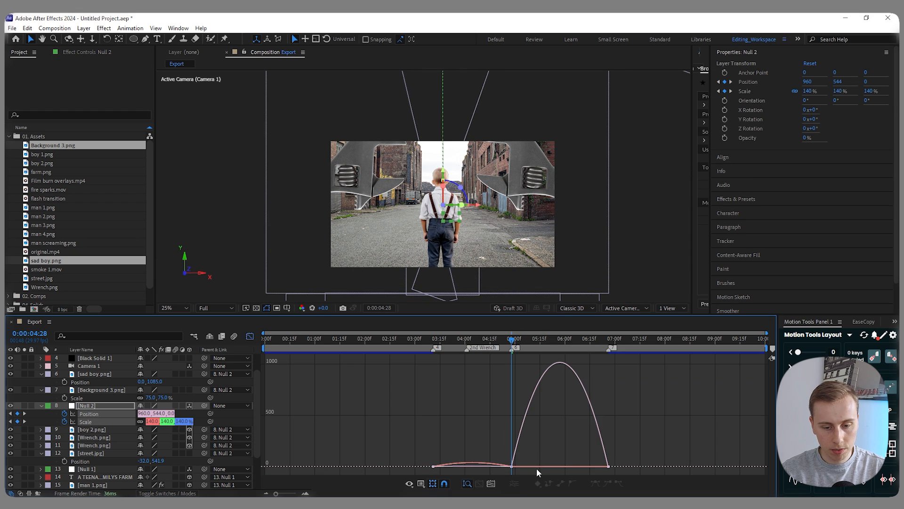
scroll(492, 468, "up", 1)
left_click_drag(547, 471, 521, 457)
left_click(550, 473)
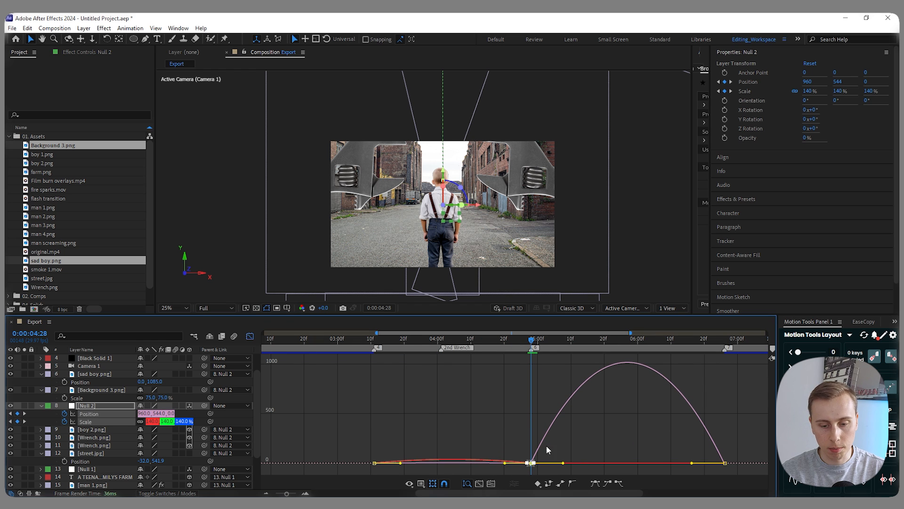
left_click_drag(564, 463, 606, 466)
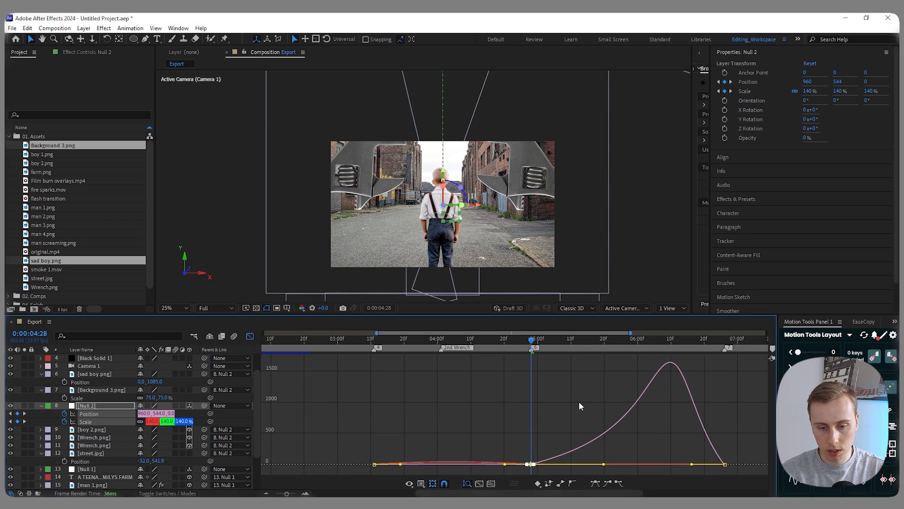
- Preview the adjusted easing of Null 2 from 0:00:03:24
left_click(580, 405)
left_click(417, 355)
key("space")
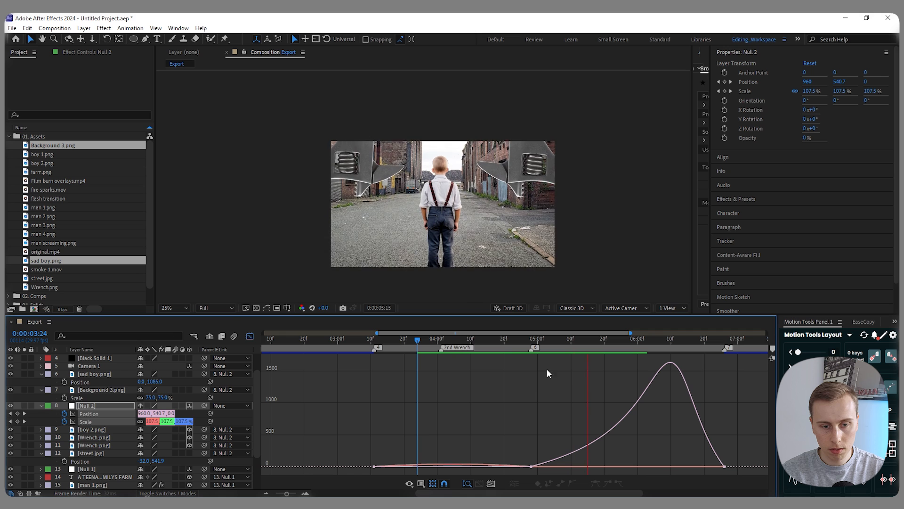
- At 0:00:04:28, set Null 2's scale to 150% and its Y position to about 728, and preview the move
left_click_drag(664, 340, 529, 345)
left_click(250, 335)
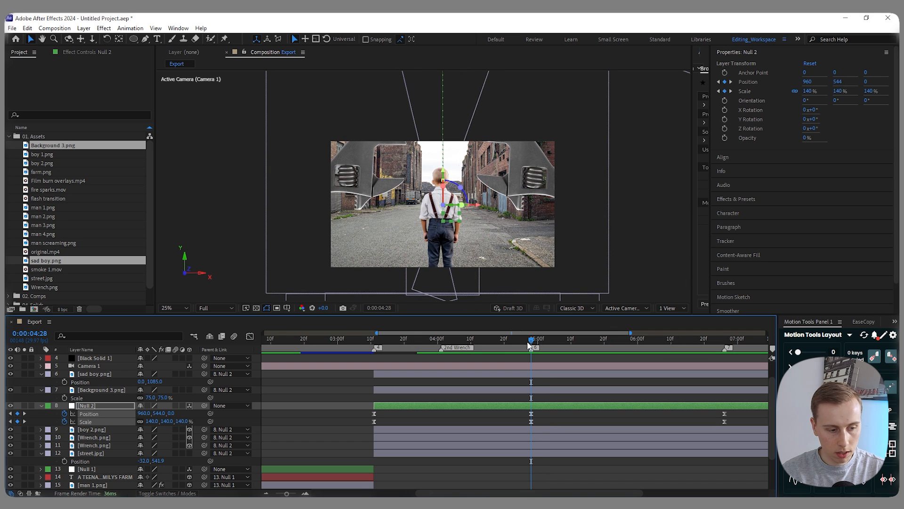
left_click(150, 421)
key("Return")
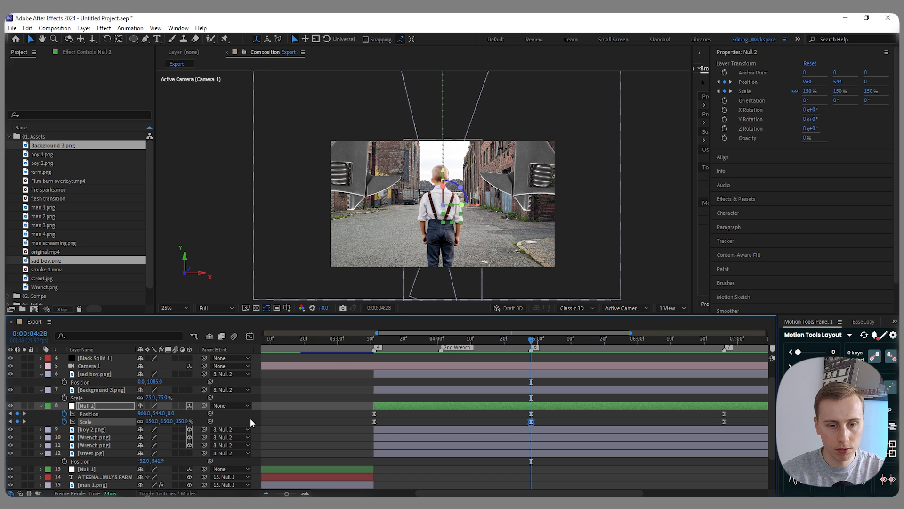
left_click_drag(443, 170, 443, 194)
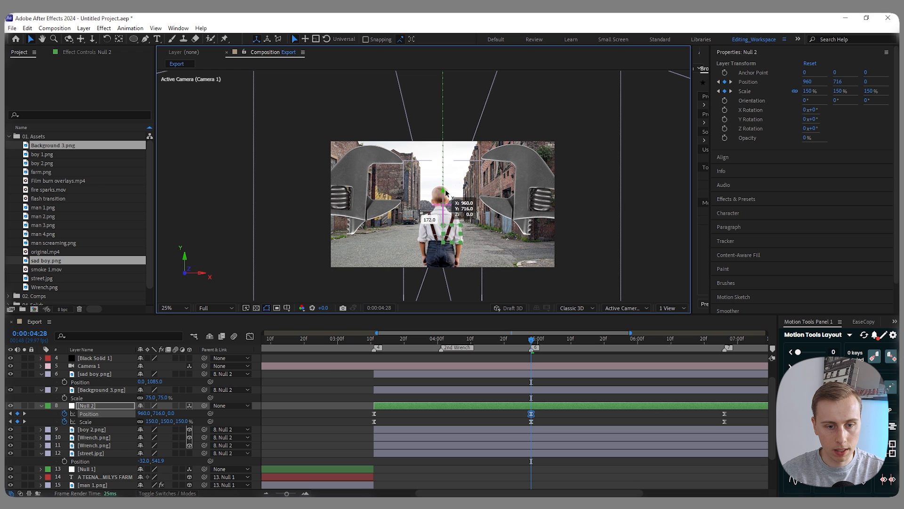
key("space")
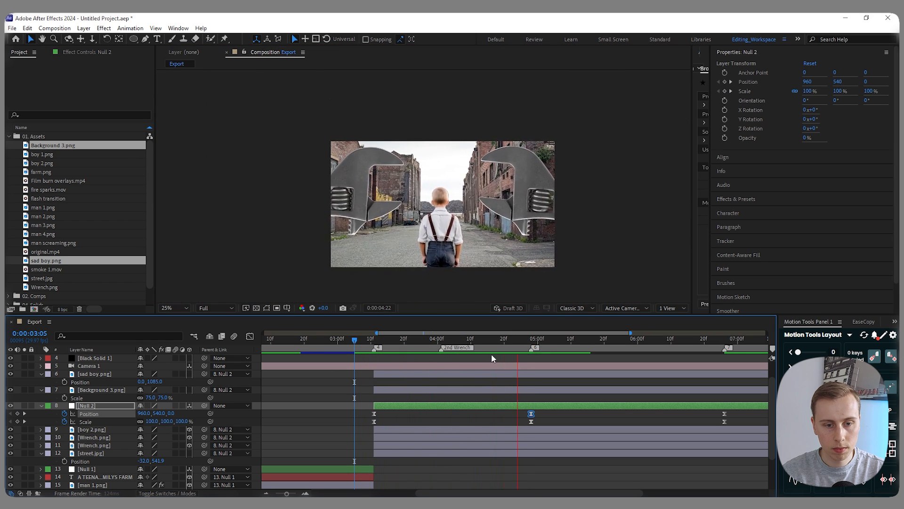
left_click_drag(618, 341, 532, 356)
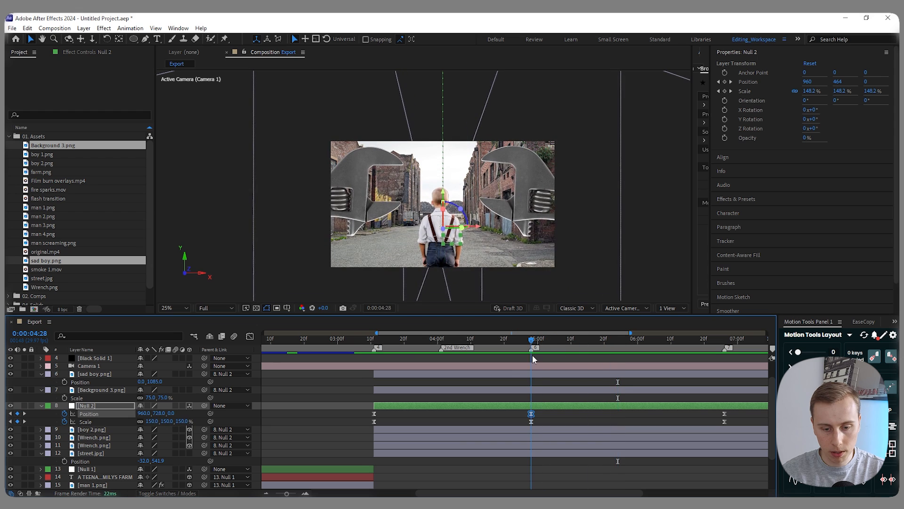
- In the speed graph, lengthen the incoming ease of Null 2's position keyframe at 0:00:04:28
left_click(250, 336)
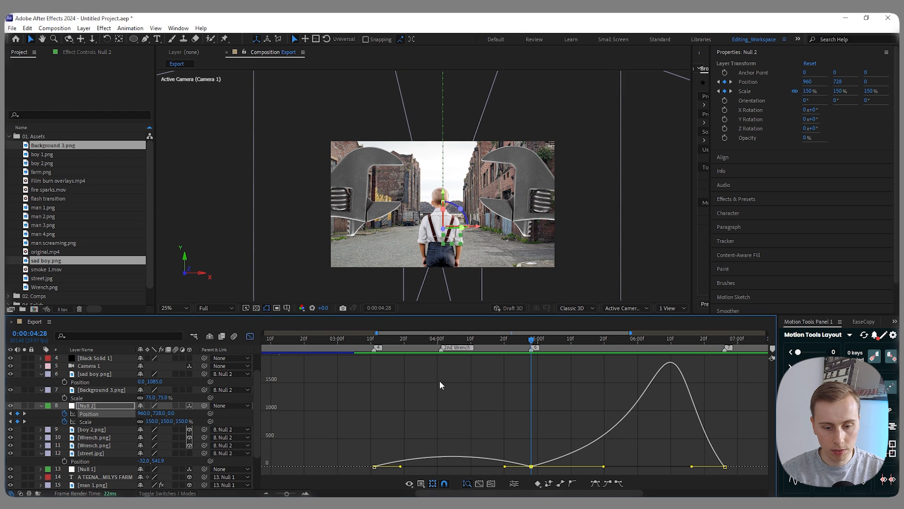
left_click_drag(505, 468, 488, 469)
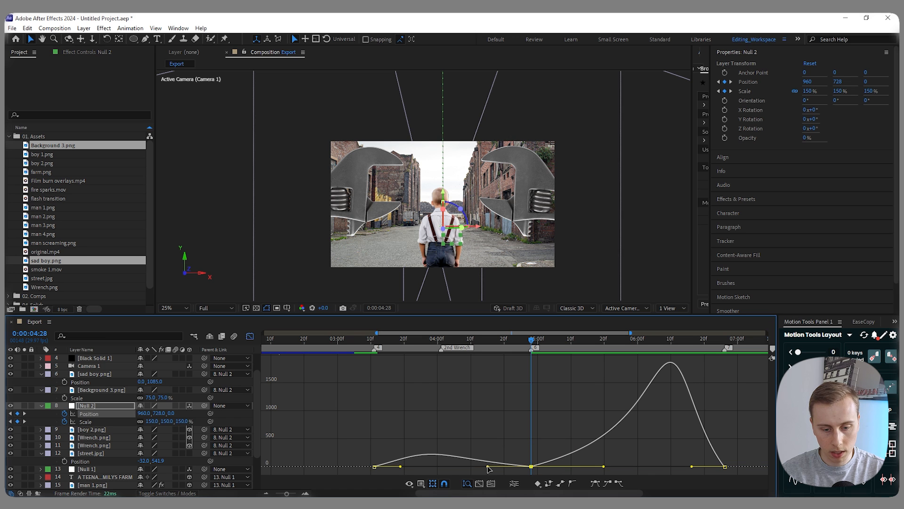
key("shift+F3")
- At 0:00:04:28, set Null 2's Y position to about 620 and check the street scene from 0:00:03:11
left_click_drag(444, 188, 445, 181)
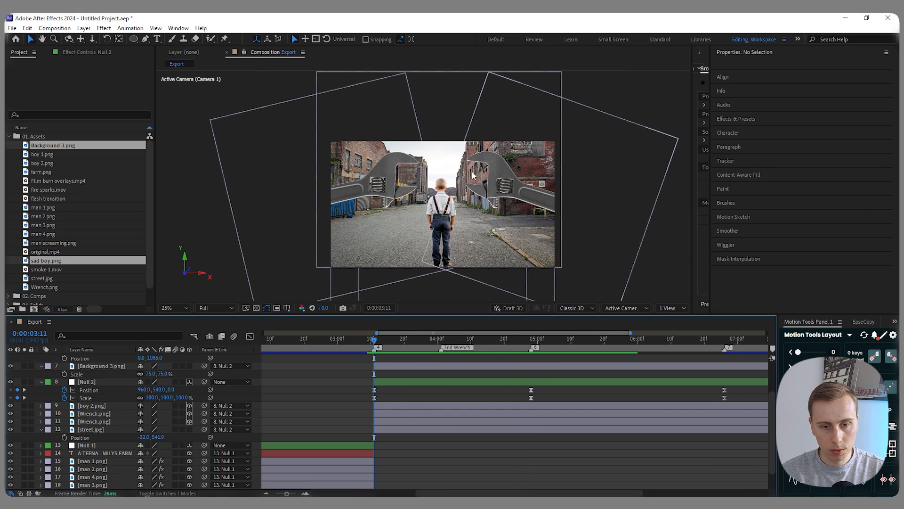
scroll(481, 221, "down", 1)
scroll(475, 199, "up", 1)
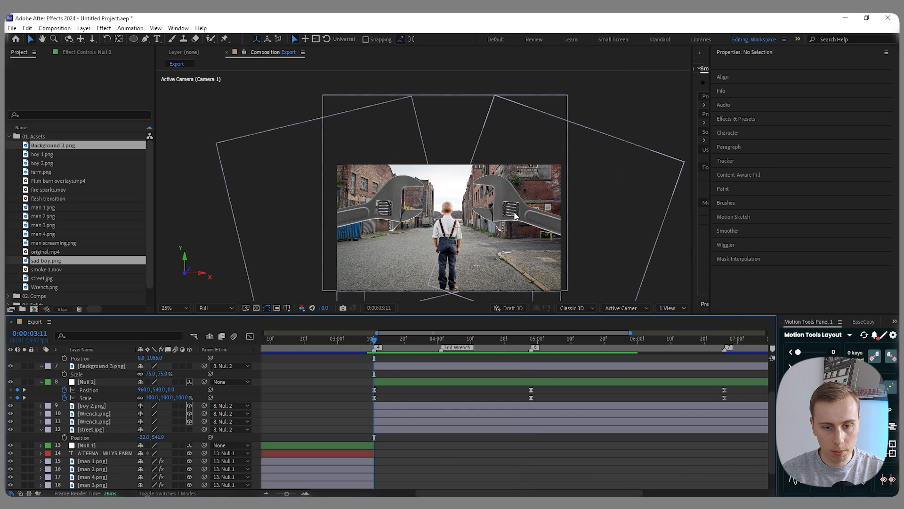
left_click(511, 213)
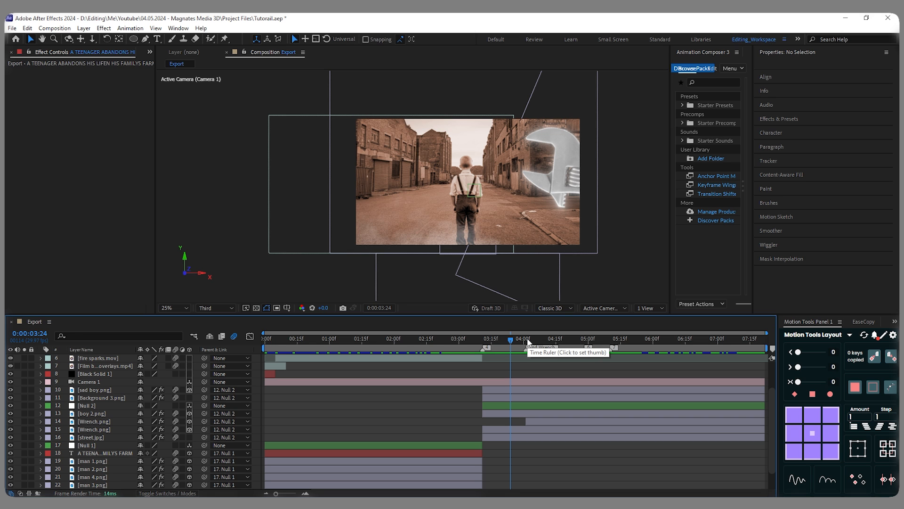
- In the Tutorail.aep project, reveal the keyframes of both Wrench.png layers and examine the lower wrench layer's position keyframes
left_click(534, 421)
key("u")
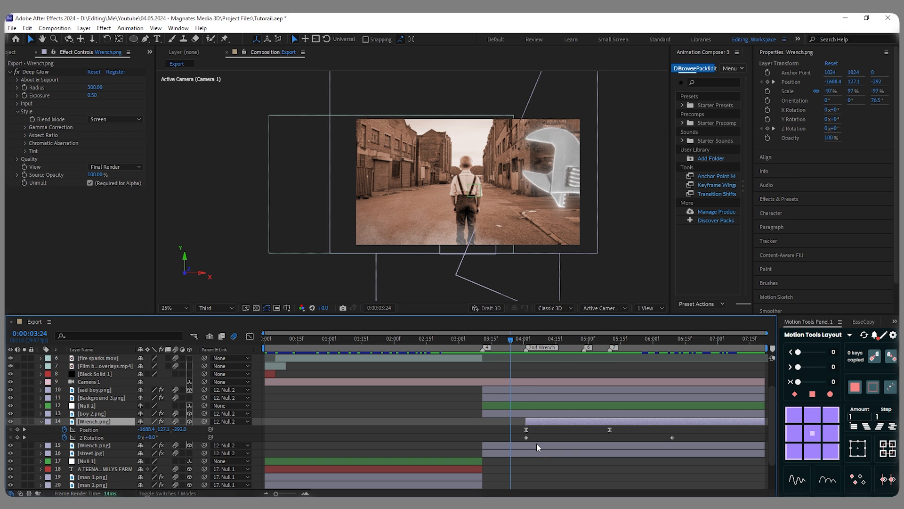
left_click(538, 446)
key("u")
mouse_move(511, 341)
left_mouse_down()
mouse_move(483, 354)
mouse_move(510, 344)
mouse_move(487, 355)
mouse_move(496, 343)
mouse_move(517, 347)
left_mouse_up()
left_click_drag(625, 450, 480, 456)
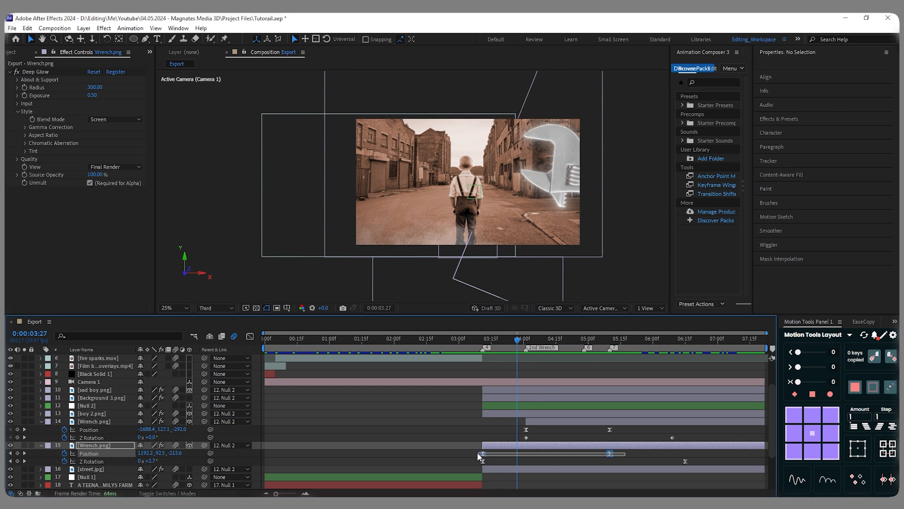
- Examine where both wrenches' Z Rotation keyframes end relative to the move from the street to the sad boy scene
left_click_drag(516, 341, 677, 352)
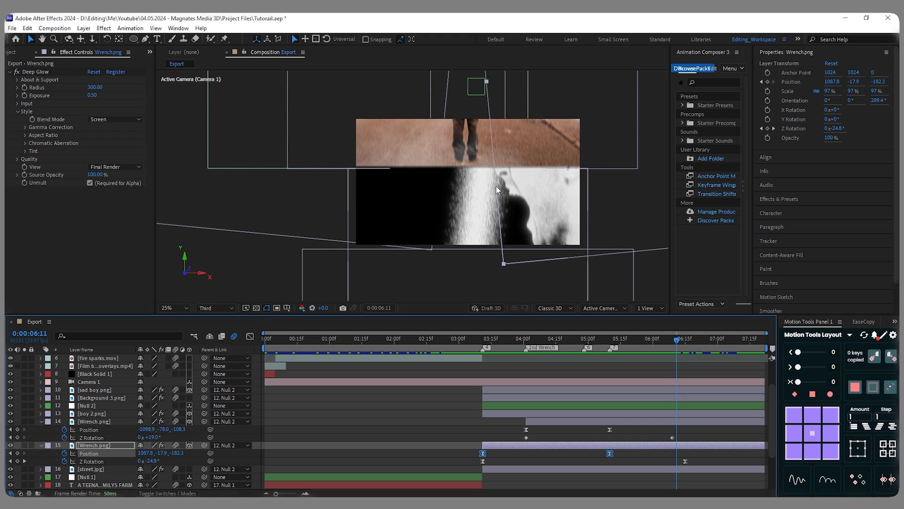
left_click(638, 338)
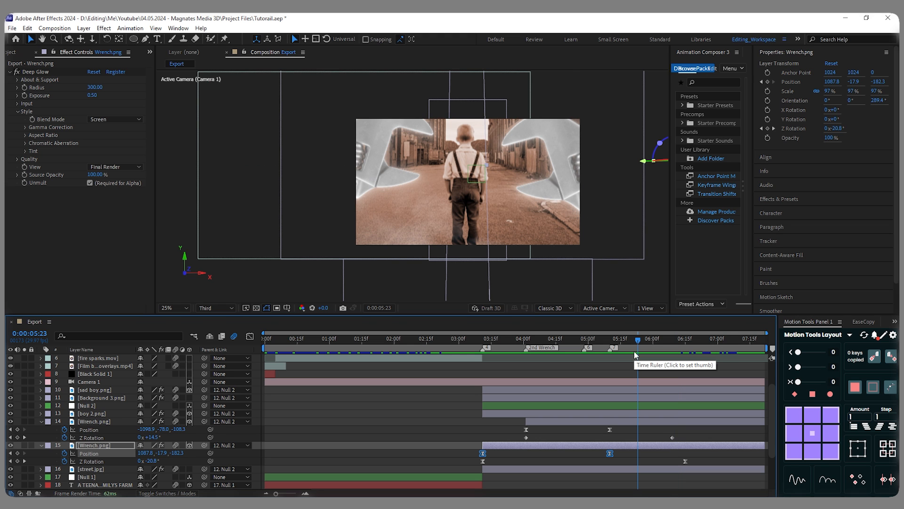
left_click_drag(638, 341, 675, 349)
left_click(685, 461)
left_click_drag(668, 459, 653, 432)
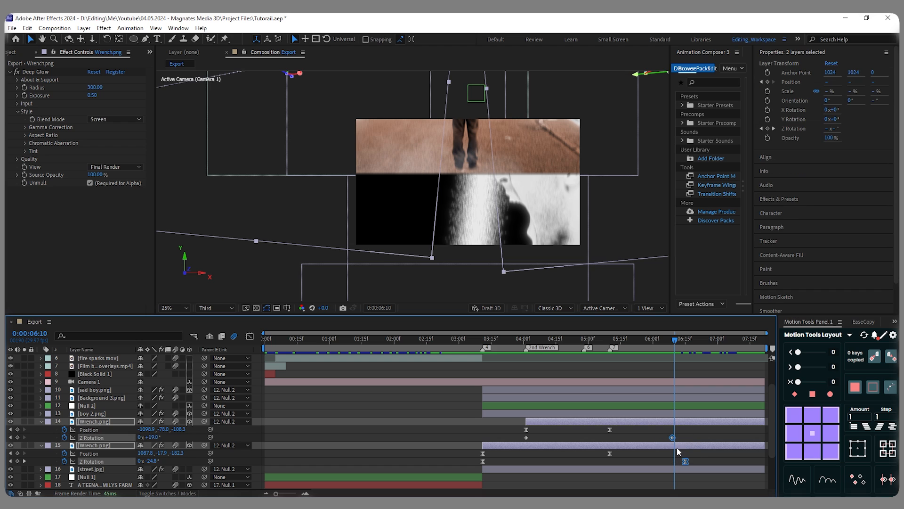
left_click(645, 340)
left_click(688, 432)
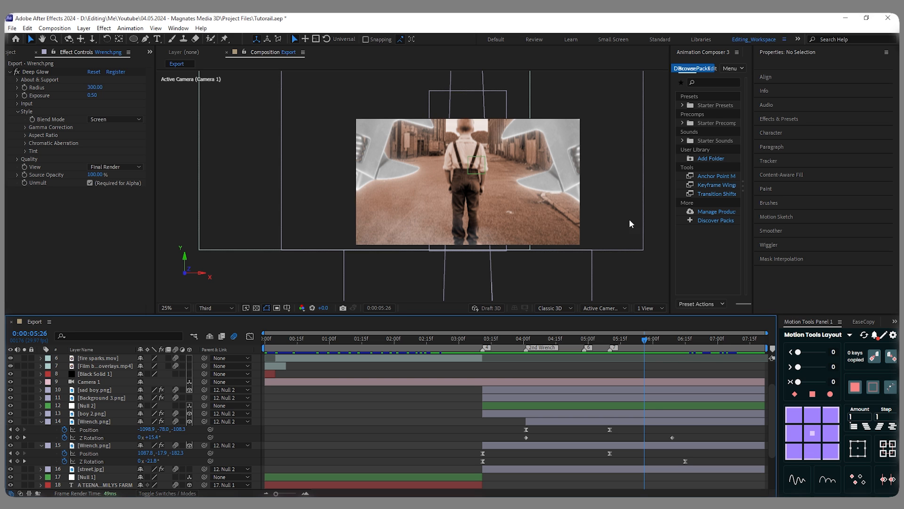
- Review the finished wrench animation from 0:00:03:11 through the 2nd Wrench marker to about 0:00:06:09
left_click_drag(644, 352, 482, 364)
key("space")
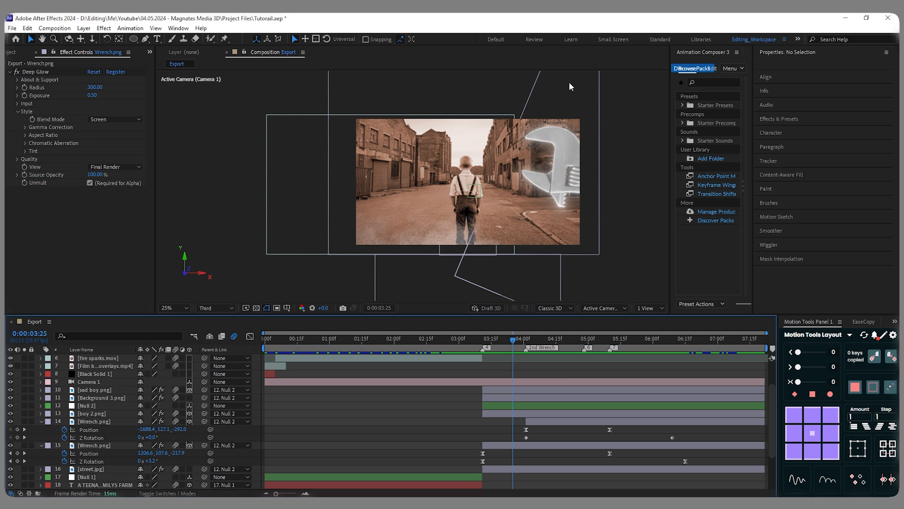
mouse_move(509, 342)
left_mouse_down()
mouse_move(563, 342)
mouse_move(499, 340)
left_mouse_up()
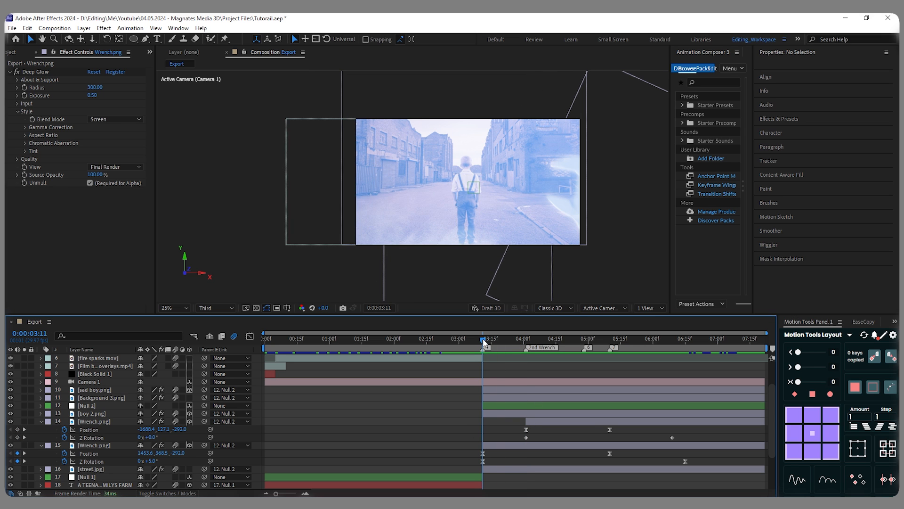
left_click(525, 345)
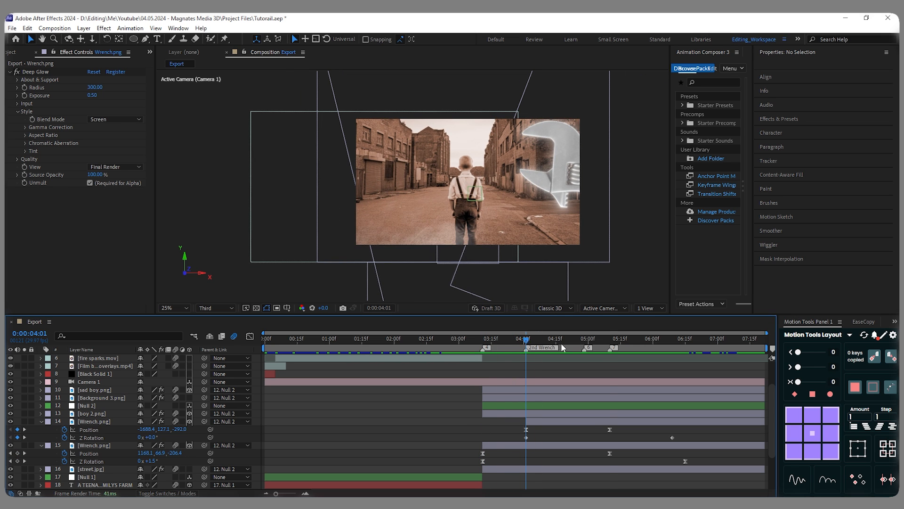
key("k")
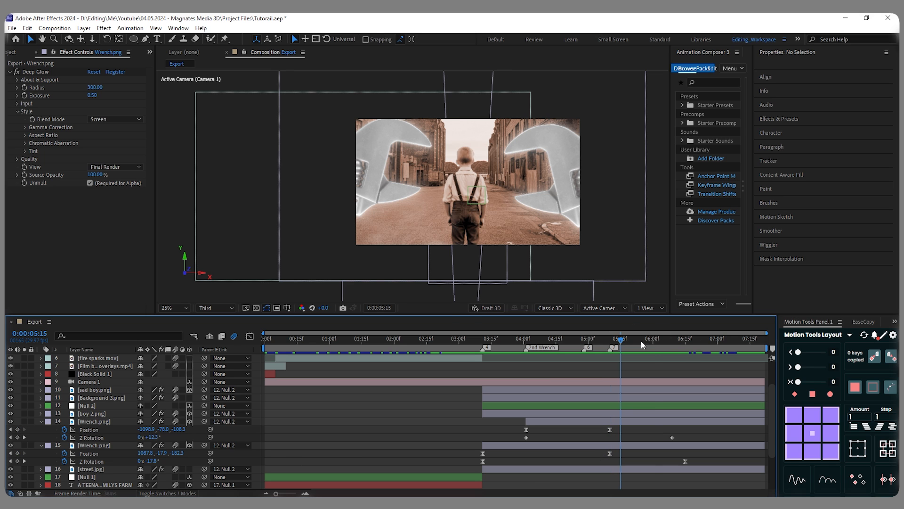
left_click_drag(641, 341, 671, 341)
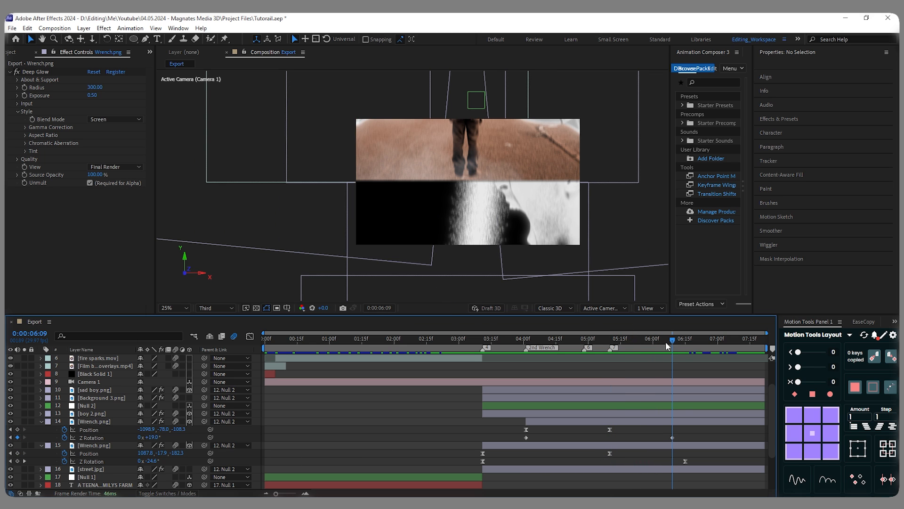
- Check the rotation ending at 0:00:06:15 and examine the speed graph of the second wrench's position keyframes at both ends
left_click_drag(673, 343, 685, 342)
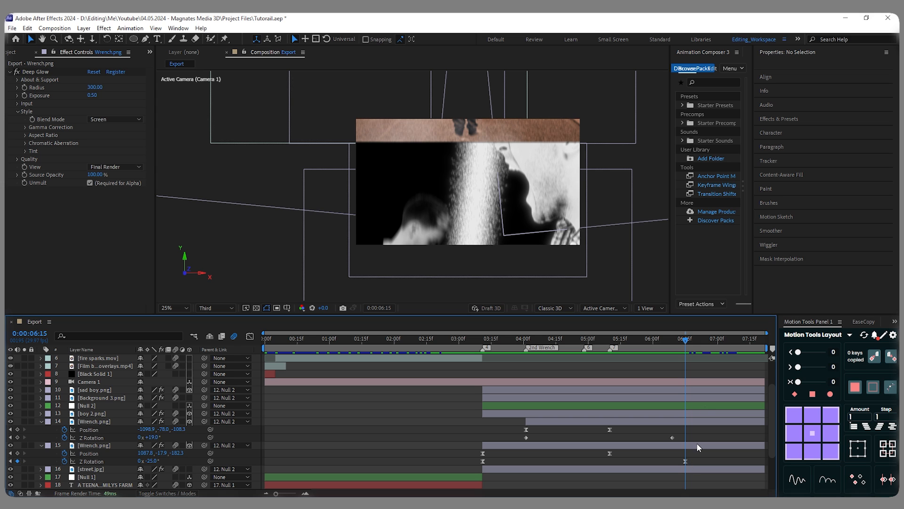
left_click_drag(686, 341, 571, 341)
left_click_drag(639, 434, 479, 423)
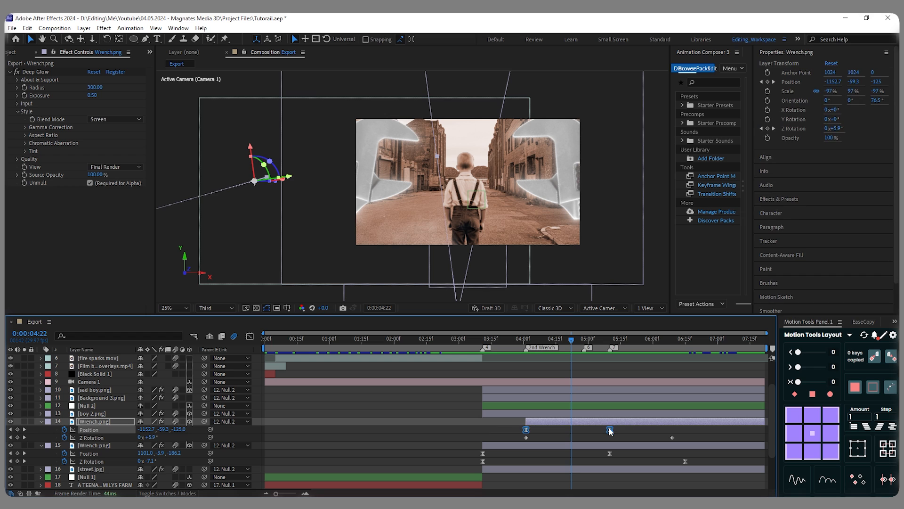
left_click(250, 337)
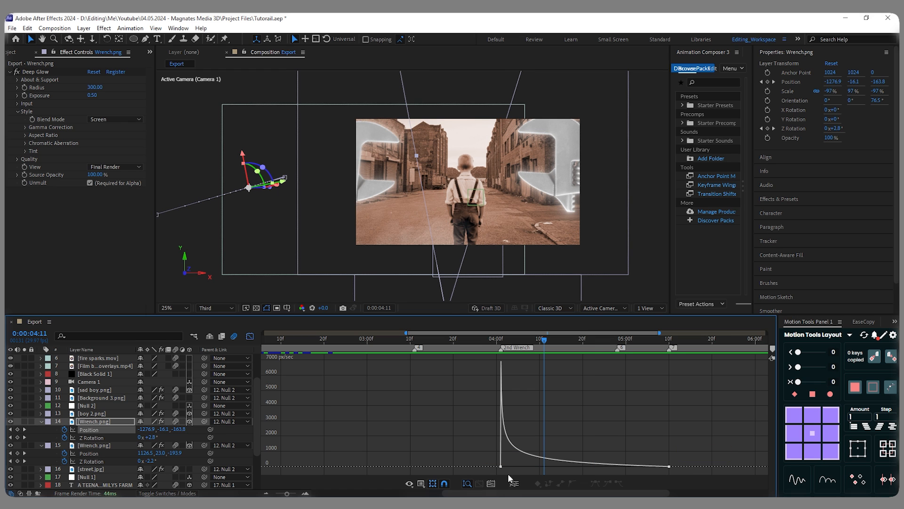
left_click_drag(508, 474, 483, 467)
scroll(507, 467, "up", 2)
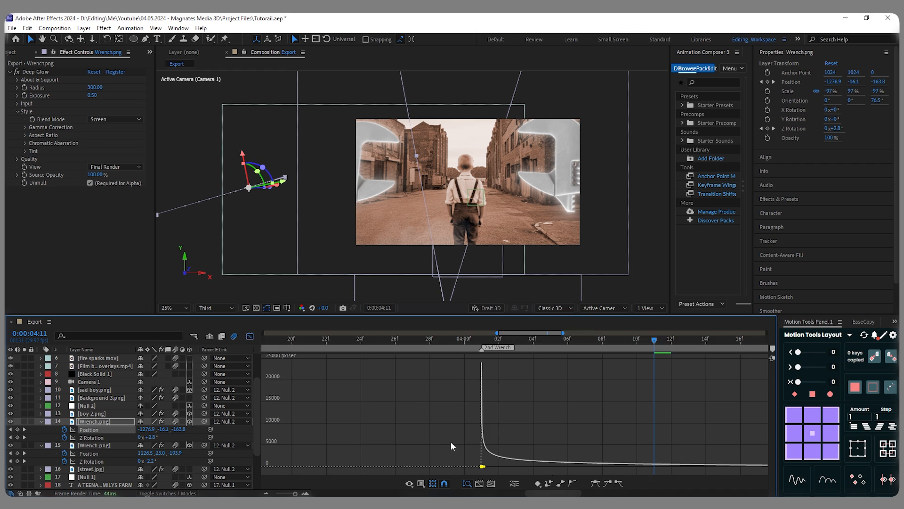
scroll(451, 443, "down", 1)
scroll(522, 438, "down", 1)
left_click_drag(628, 448, 688, 472)
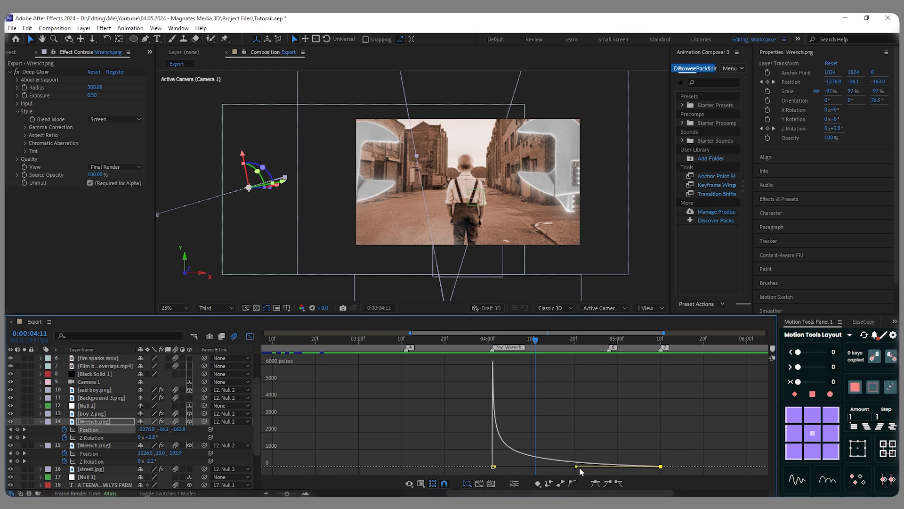
left_click_drag(577, 466, 573, 467)
left_click(250, 336)
- Examine the speed graph of the position keyframes on the first wrench, the lower Wrench.png layer
left_click(462, 449)
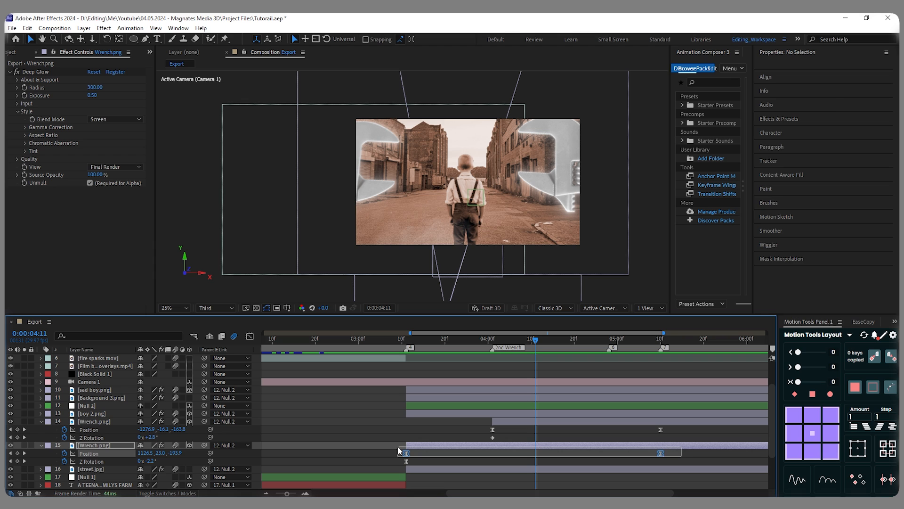
left_click_drag(398, 447, 679, 456)
left_click(251, 336)
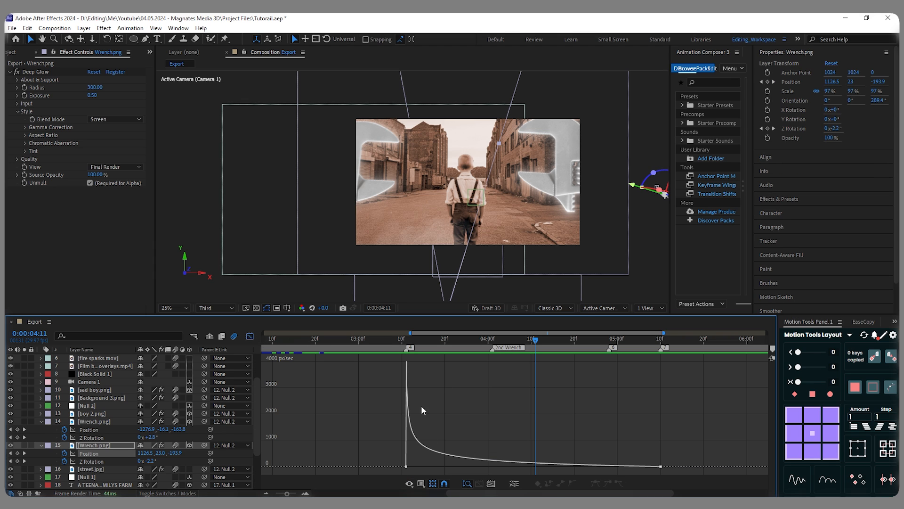
key("shift+F3")
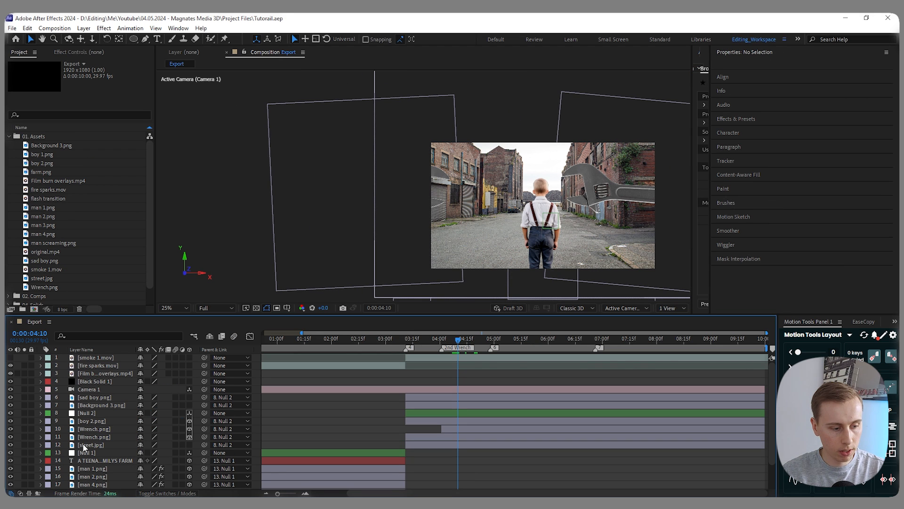
- Apply Hue/Saturation to the street.jpg layer and enable Colorize
left_click(89, 444)
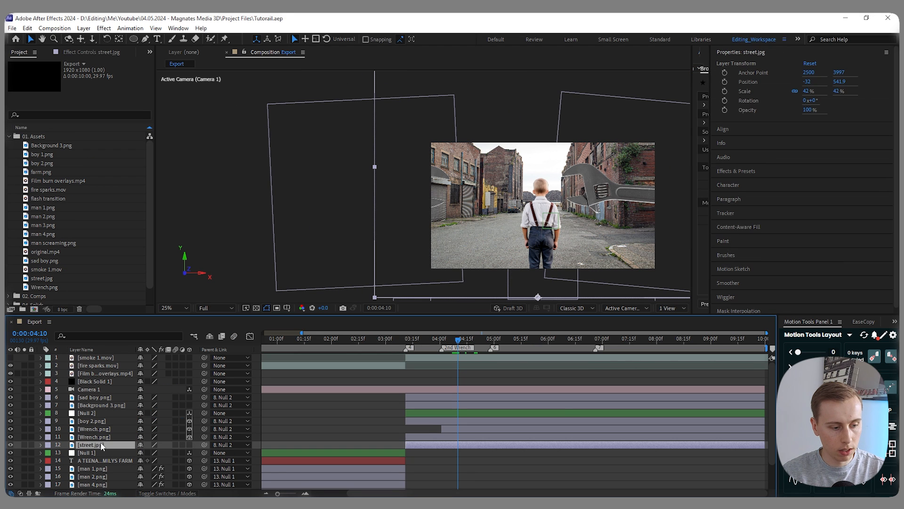
key("ctrl+space")
type("hue")
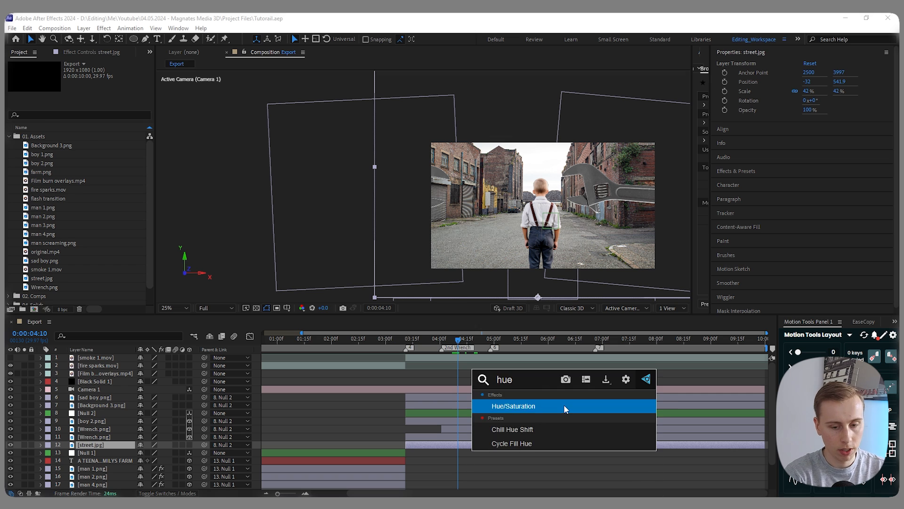
key("Return")
left_click(90, 185)
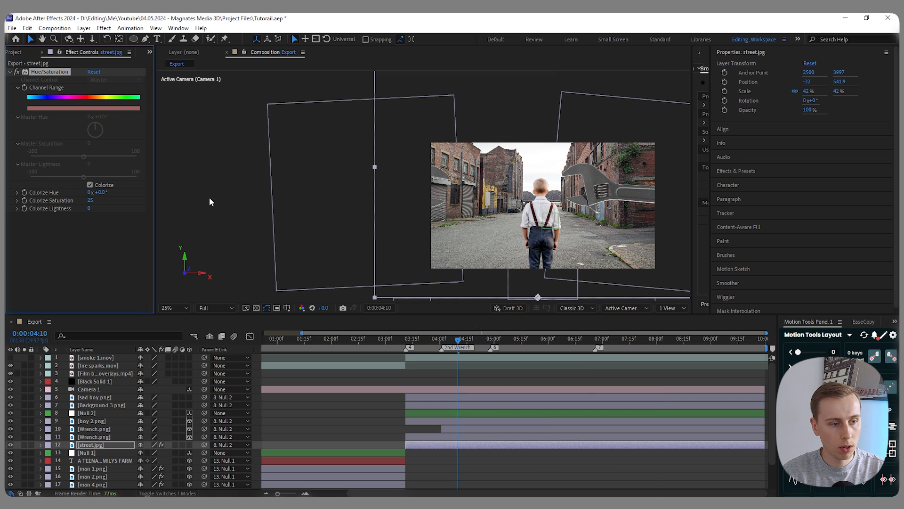
- Set street.jpg's Colorize Hue to 20°, Colorize Saturation to 30 and Colorize Lightness to -9
left_click(100, 192)
type("20")
key("Return")
left_click(93, 200)
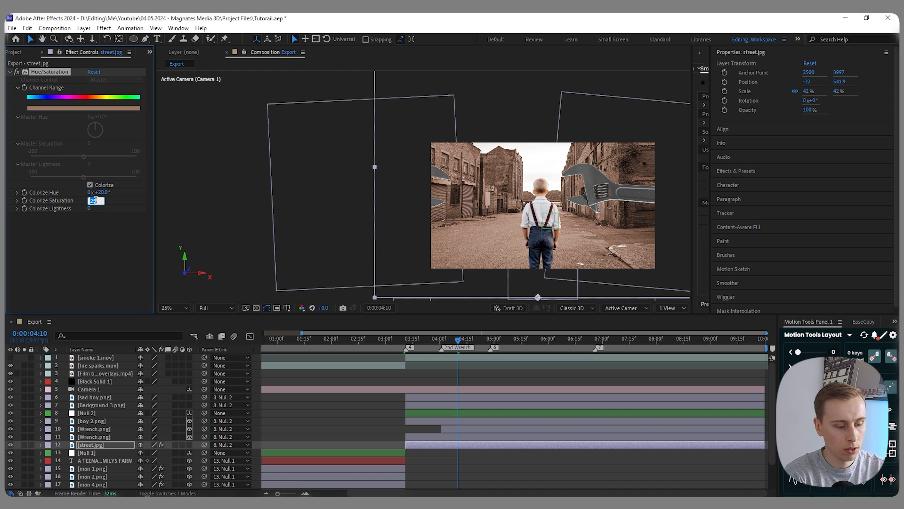
type("-7")
key("Return")
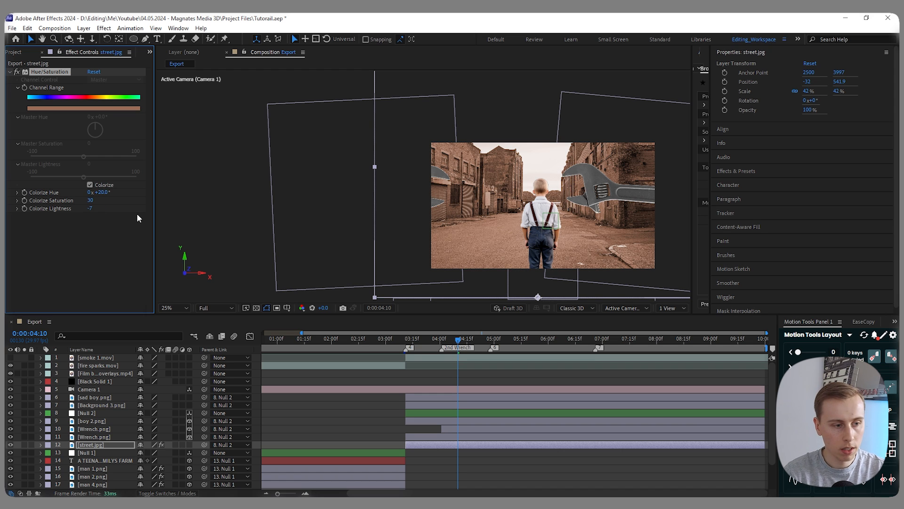
left_click(89, 208)
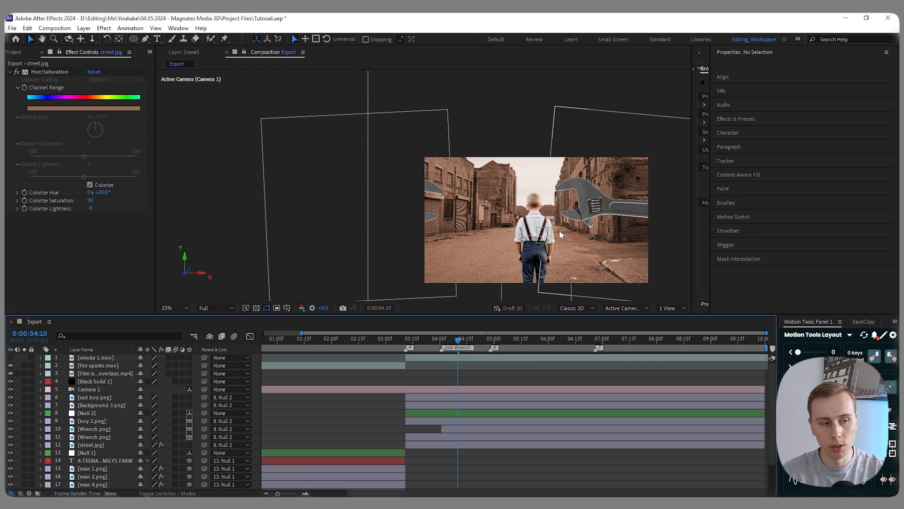
- Copy street.jpg's Hue/Saturation effect onto the boy 2.png layer
left_click(78, 133)
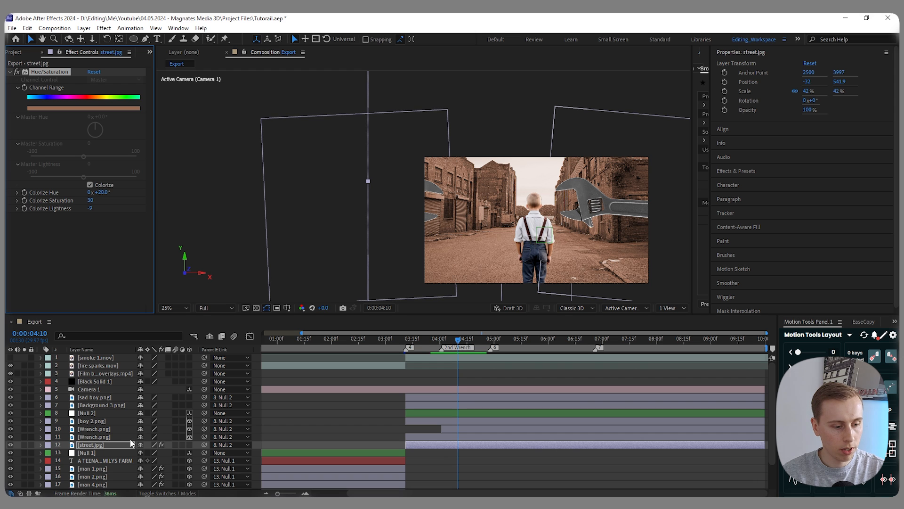
left_click(95, 420)
key("ctrl+v")
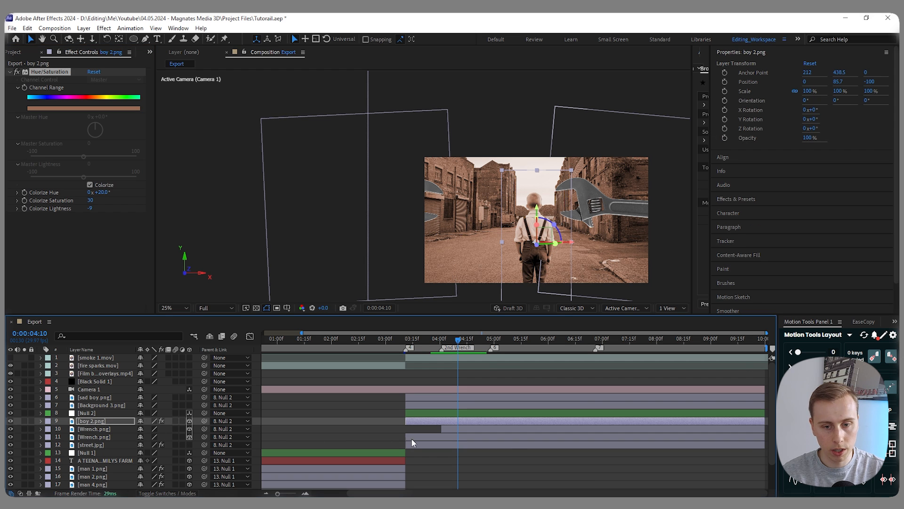
left_click(382, 433)
- At 0:00:04:20, apply the Deep Glow effect to the upper Wrench.png layer
left_click_drag(458, 343, 477, 342)
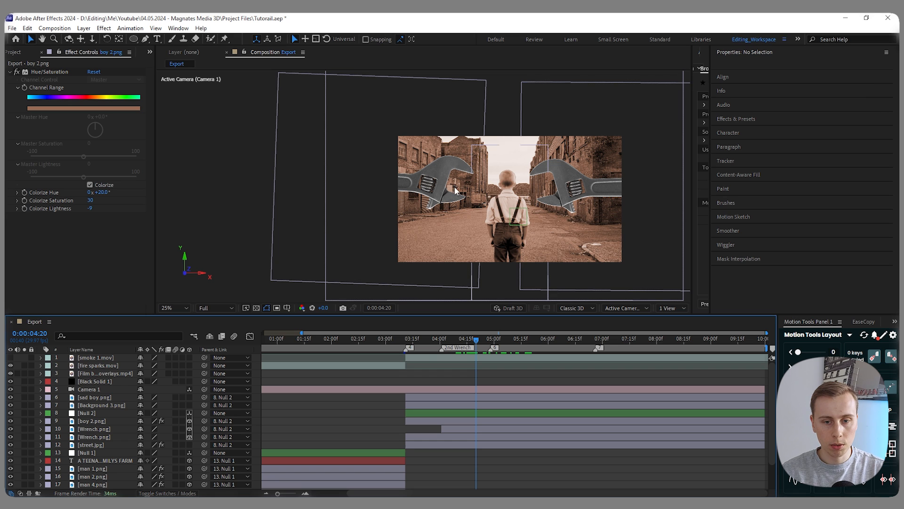
left_click(363, 429)
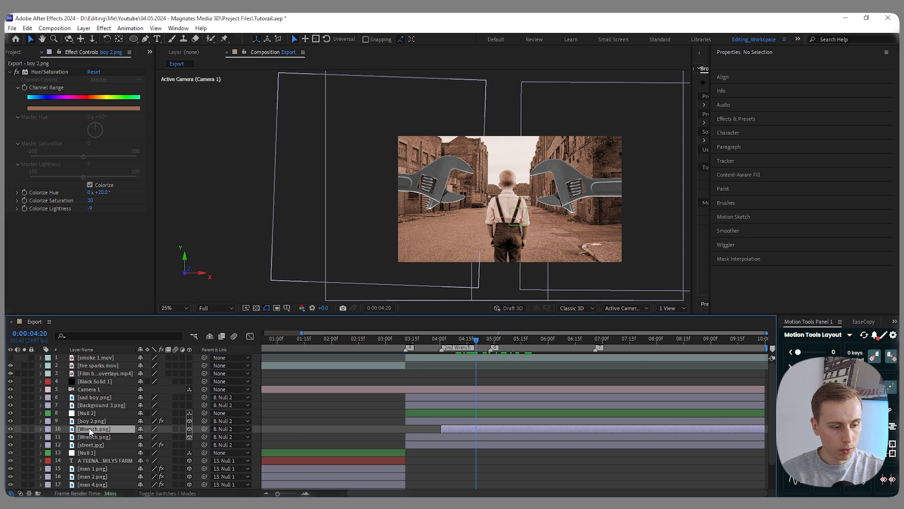
key("ctrl+space")
type("deep")
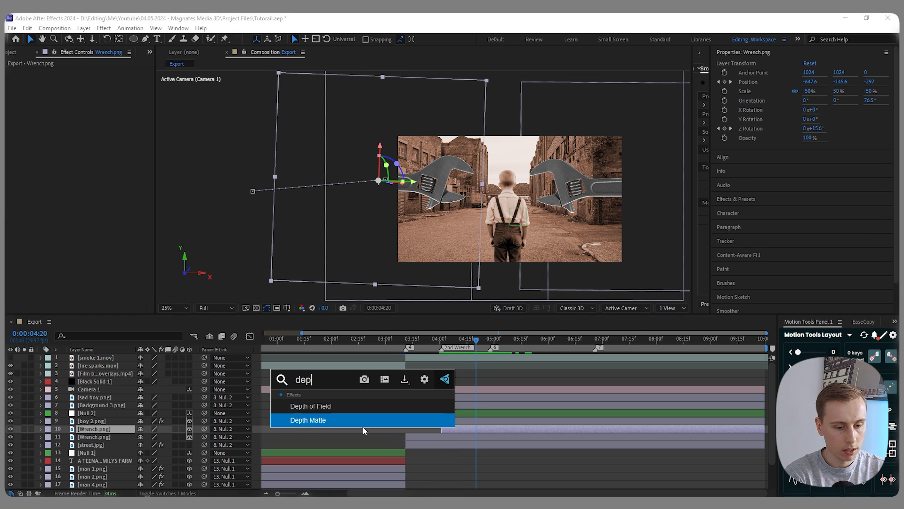
key("Return")
- Set Deep Glow's radius to 300 and exposure to 0.5, giving both Wrench.png layers this glow
left_click(96, 88)
type("300")
key("Return")
left_click(92, 95)
type("0.5")
key("Return")
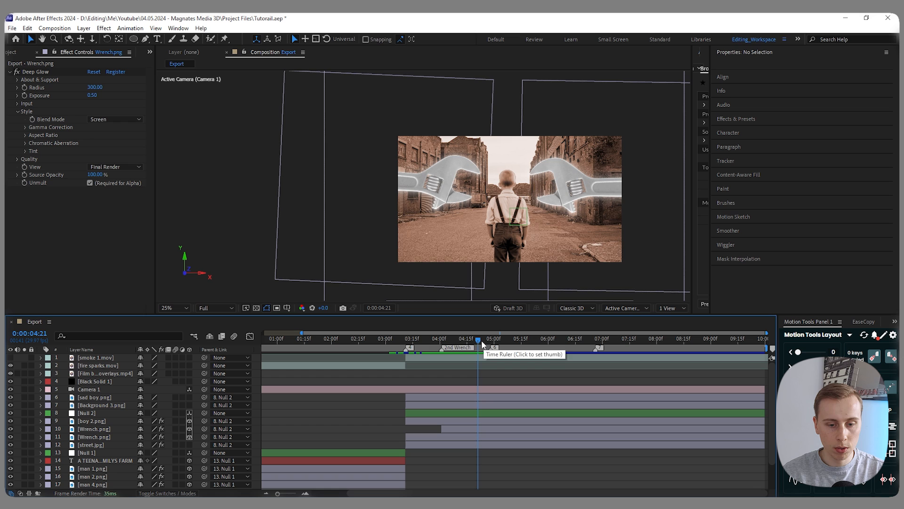
- At 0:00:03:11, set the smoke 1.mov layer's blending mode to Screen
left_click(407, 341)
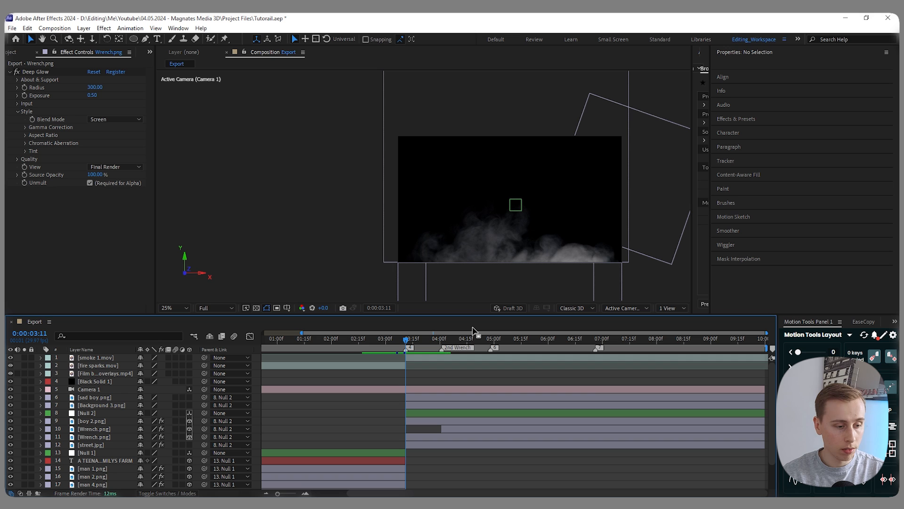
left_click(156, 493)
left_click(149, 357)
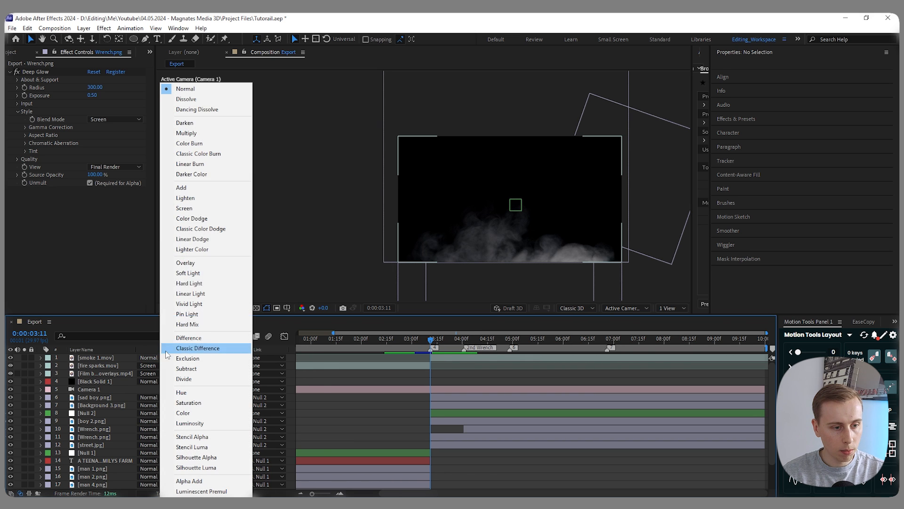
left_click(187, 208)
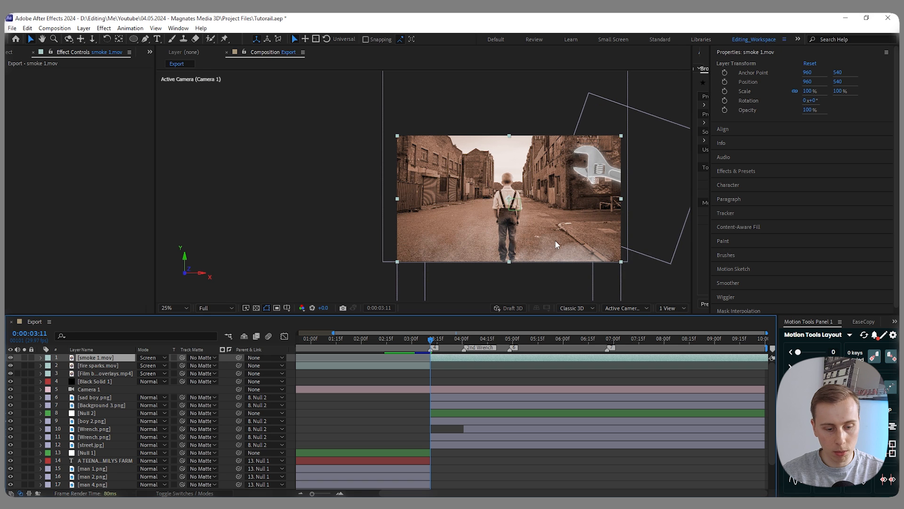
- Shift smoke 1.mov sideways to X position 360, parent it to Null 2 and check it at 0:00:06:07
key("shift+Left")
key("shift+Left")
key("shift+Left")
key("shift+Left")
key("shift+Left")
key("shift+Left")
key("shift+Left")
key("shift+Left")
key("shift+Left")
key("shift+Left")
key("shift+Left")
key("shift+Left")
key("shift+Left")
key("shift+Left")
key("shift+Left")
key("shift+Left")
key("shift+Left")
key("shift+Left")
key("shift+Left")
key("shift+Left")
key("shift+Left")
key("shift+Left")
key("shift+Left")
key("shift+Left")
key("shift+Left")
key("shift+Left")
key("shift+Left")
key("shift+Left")
key("shift+Left")
key("shift+Left")
key("shift+Left")
key("shift+Left")
key("shift+Left")
key("shift+Left")
key("shift+Left")
key("shift+Left")
key("shift+Left")
key("shift+Left")
key("shift+Left")
key("shift+Left")
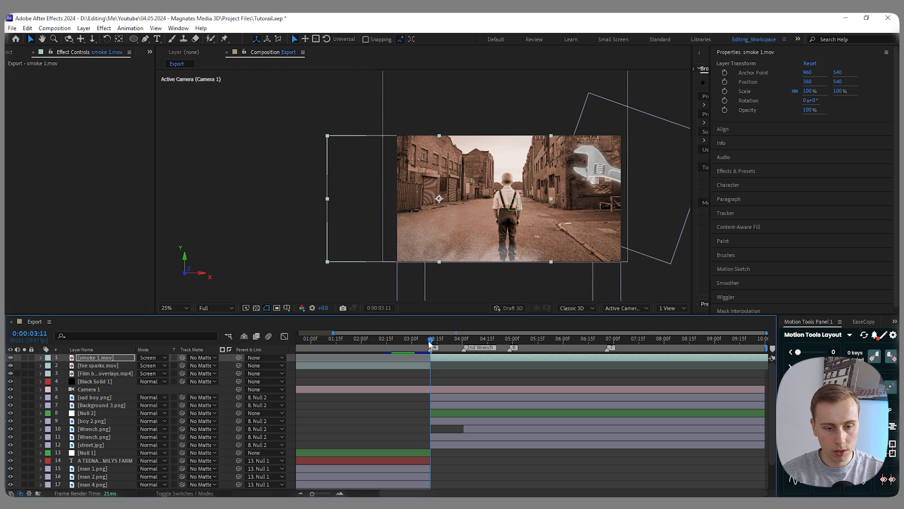
left_click_drag(238, 357, 92, 414)
left_click_drag(431, 339, 575, 342)
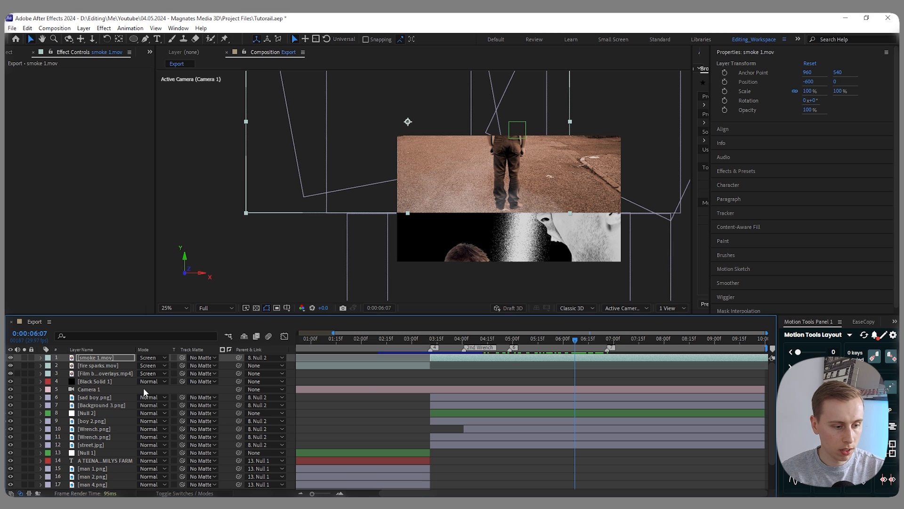
- Make sad boy.png a 3D layer and pull it towards the camera to about Z -63.6, using the top view
left_click(122, 397)
key("F4")
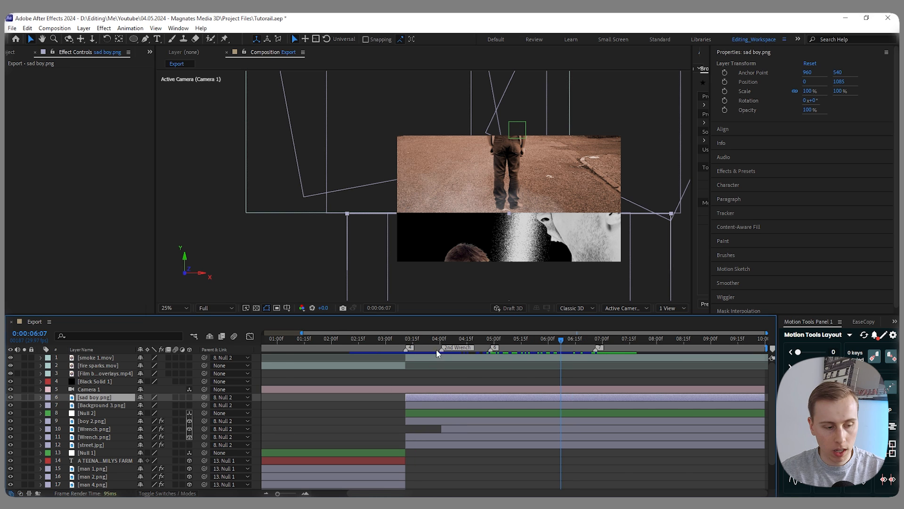
left_click(189, 397)
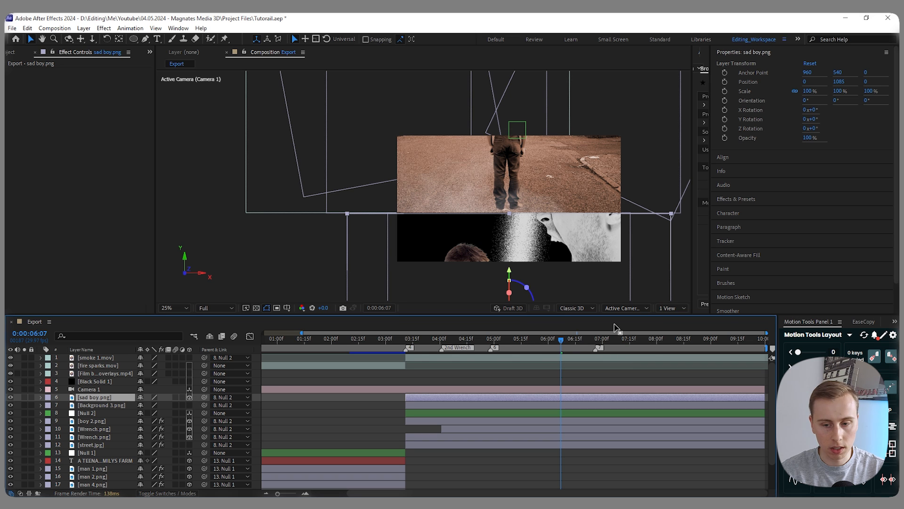
left_click(672, 307)
left_click(679, 327)
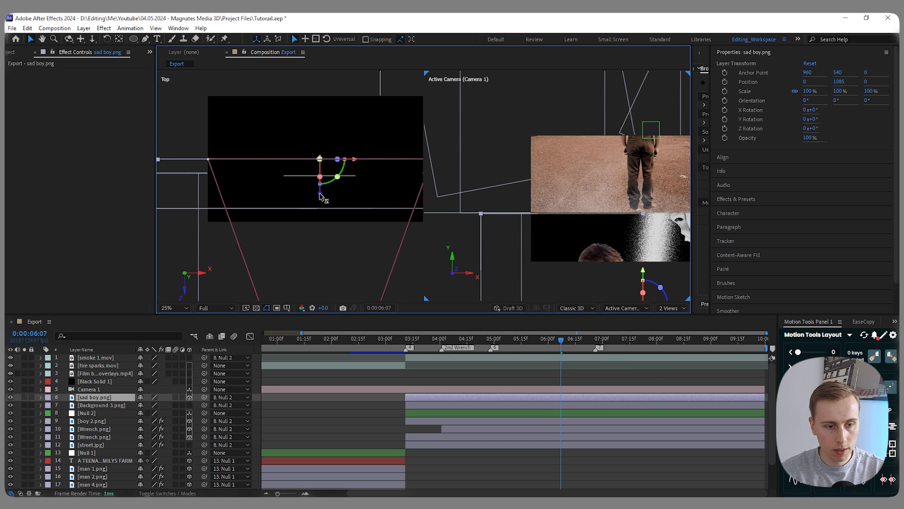
left_click_drag(321, 202, 325, 210)
left_click(671, 307)
left_click(673, 318)
- Create position keyframes for sad boy.png at 0:00:06:07 and 0:00:07:05
key("p")
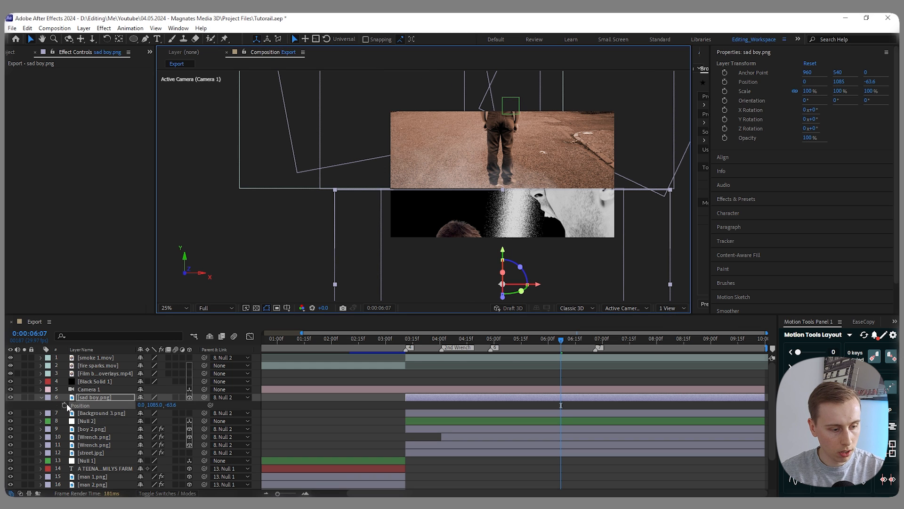
left_click(65, 405)
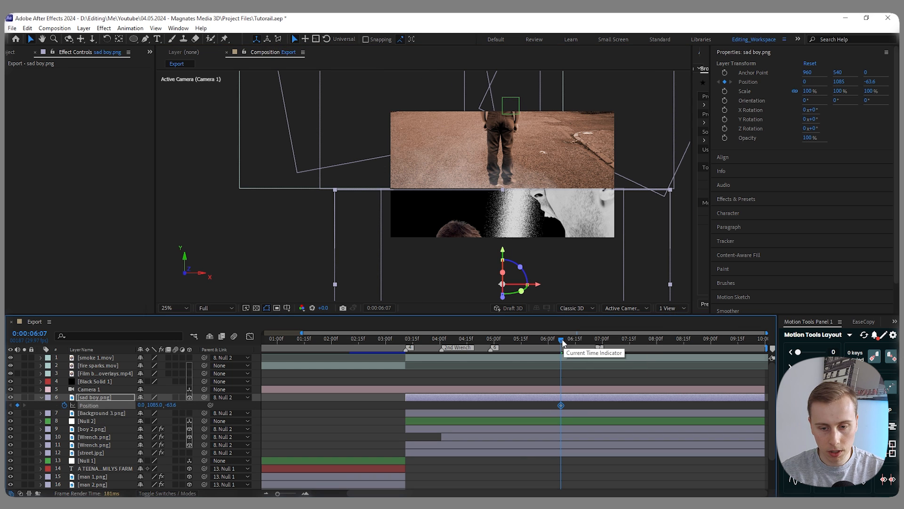
left_click(596, 343)
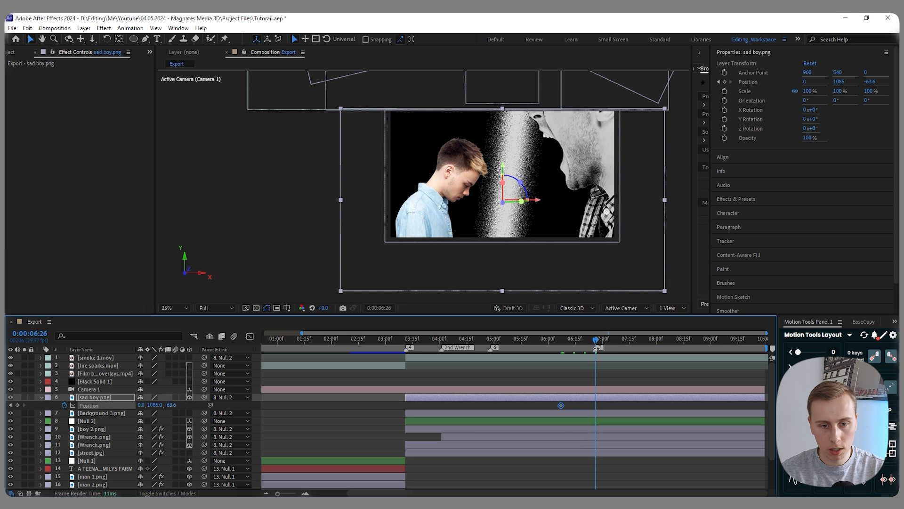
left_click_drag(597, 343, 612, 343)
left_click(17, 405)
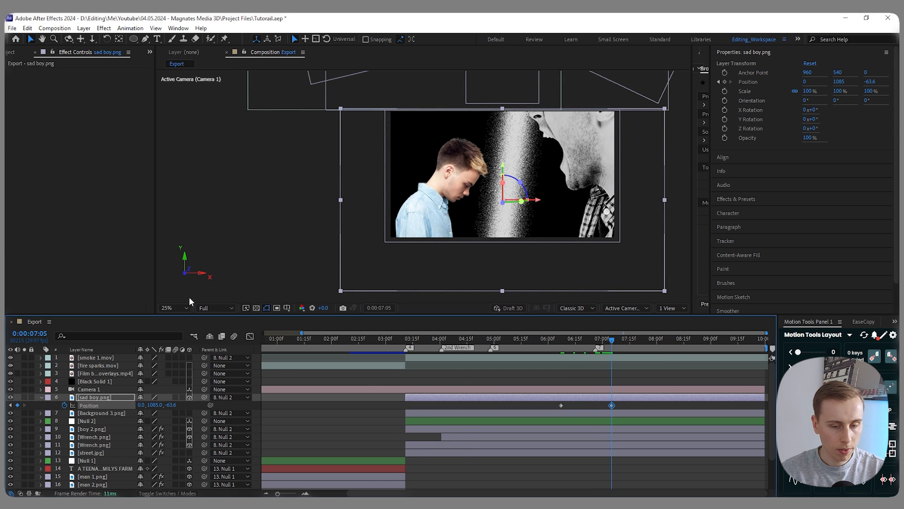
- Raise sad boy.png to Y 969 at 0:00:07:05 and move it lower at its 0:00:06:07 keyframe
left_click_drag(493, 187, 496, 170)
left_click_drag(496, 170, 496, 167)
left_click_drag(612, 340, 561, 356)
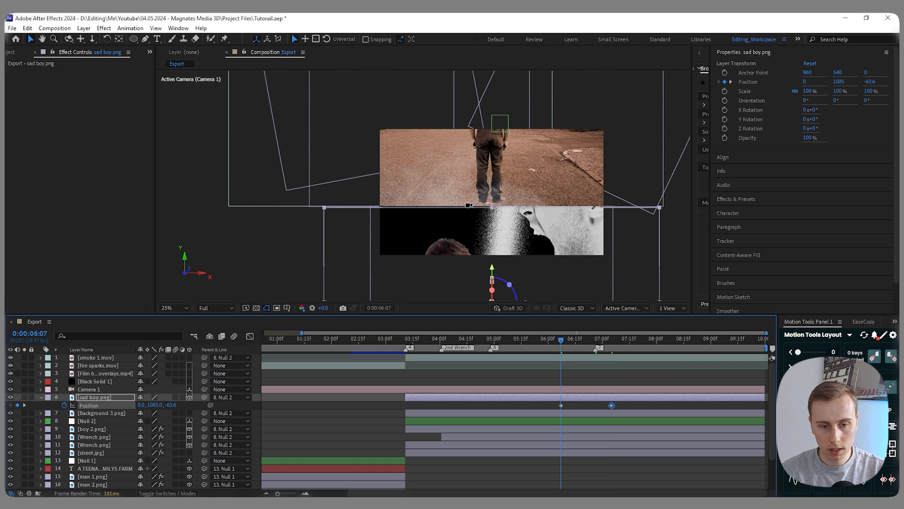
scroll(469, 206, "down", 1)
left_click_drag(481, 238, 484, 275)
- Ease the position keyframes of sad boy.png, shape their speed graph into an early peak with a long slow-down, and preview from 0:00:05:20
left_click_drag(631, 403, 533, 409)
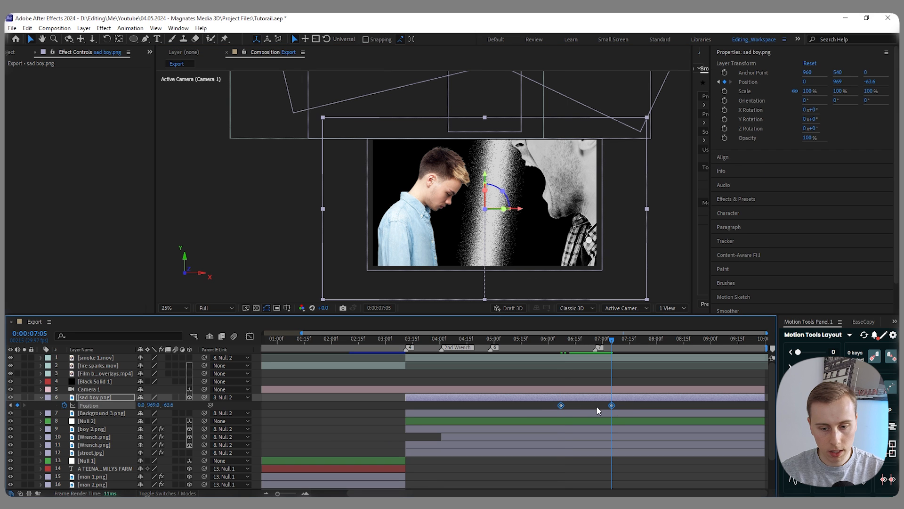
left_click(249, 336)
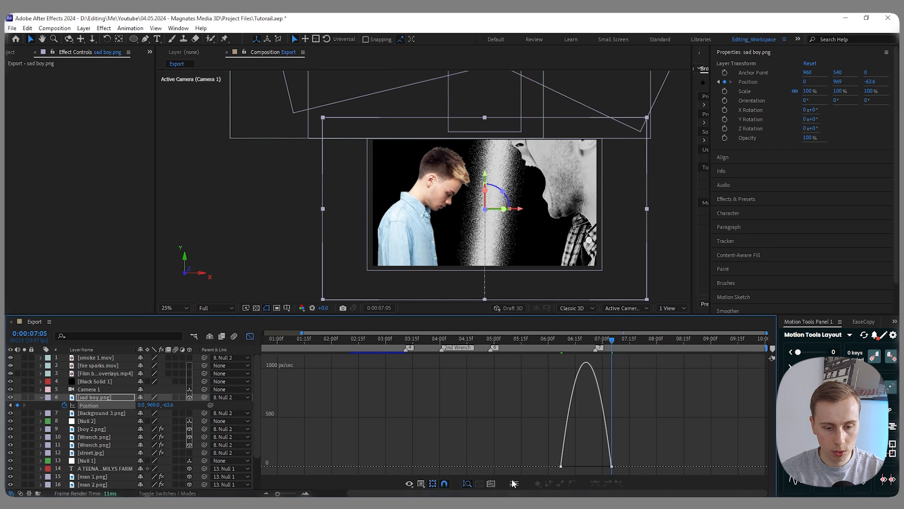
left_click_drag(636, 471, 602, 459)
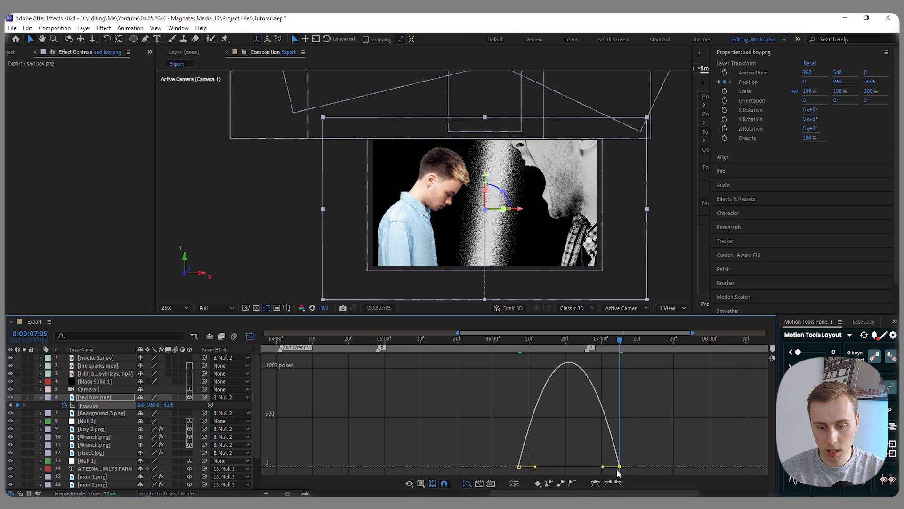
left_click_drag(605, 468, 572, 469)
left_click(509, 341)
left_click_drag(511, 348, 470, 350)
key("space")
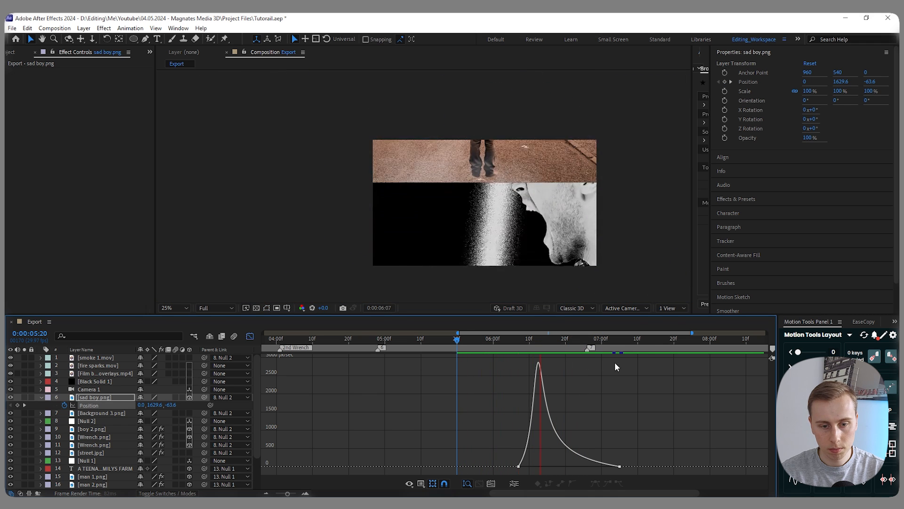
left_click(639, 340)
key("shift+F3")
- At 0:00:07:03, add Hue/Saturation to sad boy.png with Master Saturation -100 and Master Lightness -25
left_click_drag(641, 342, 614, 340)
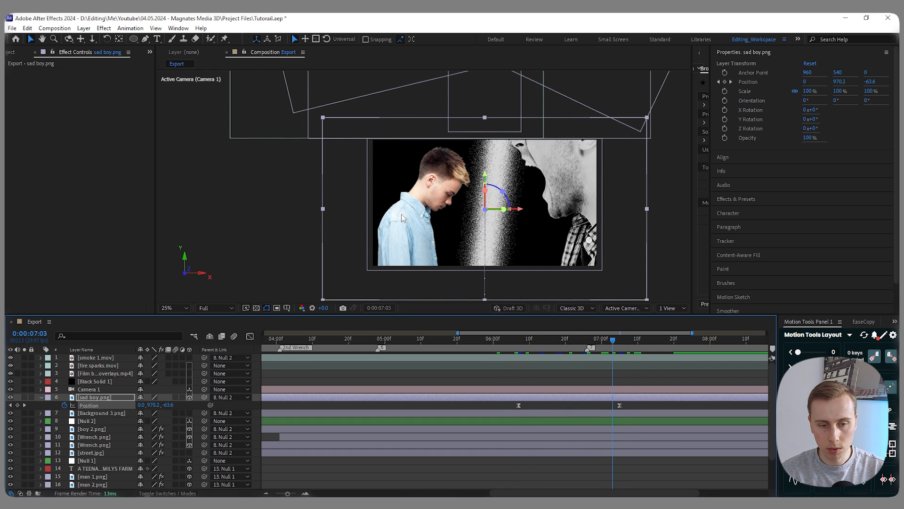
key("ctrl+space")
type("Hue")
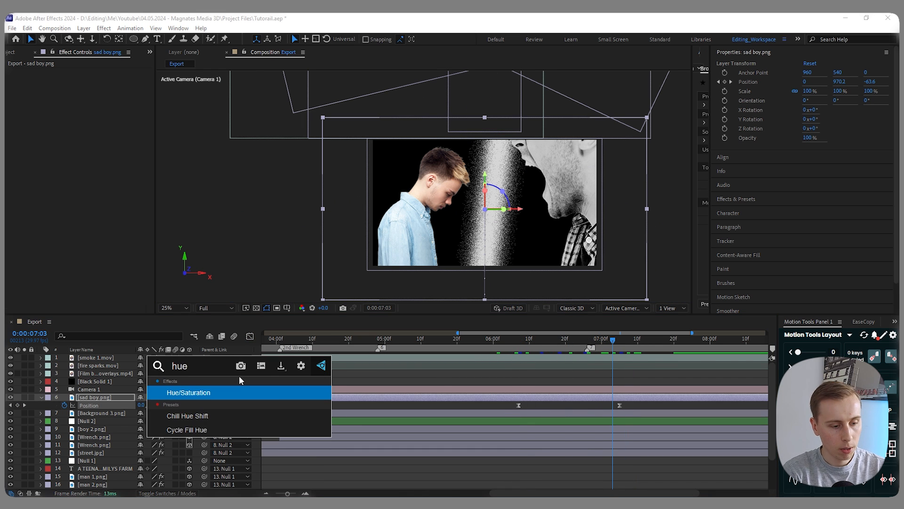
key("Return")
left_click_drag(83, 157, 29, 159)
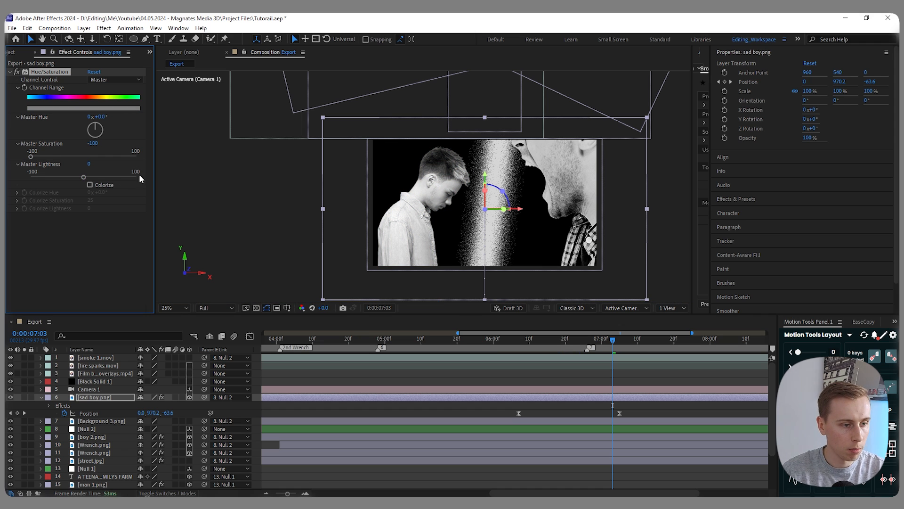
left_click(91, 163)
type("-25")
key("Return")
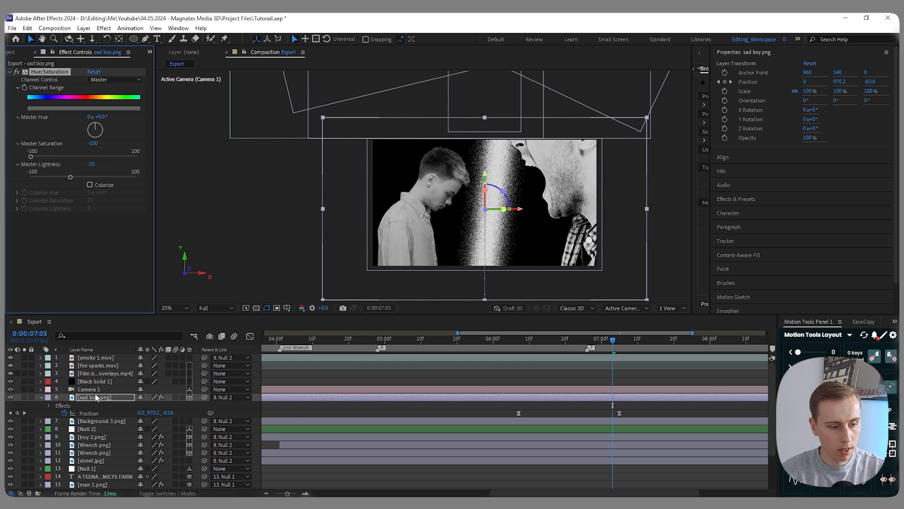
- Add a Curves effect to sad boy.png and bend it into an S-curve with darker shadows and brighter highlights
key("ctrl+space")
type("curve")
key("Return")
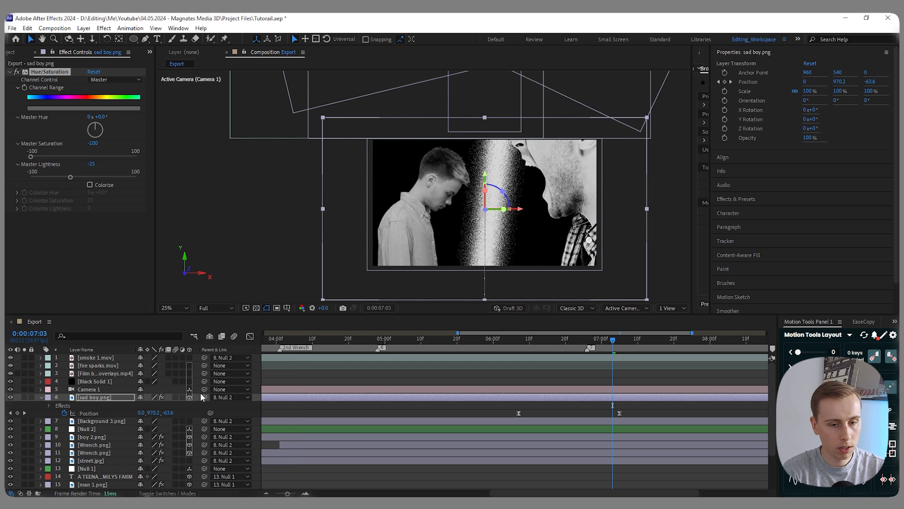
left_click_drag(57, 255, 59, 258)
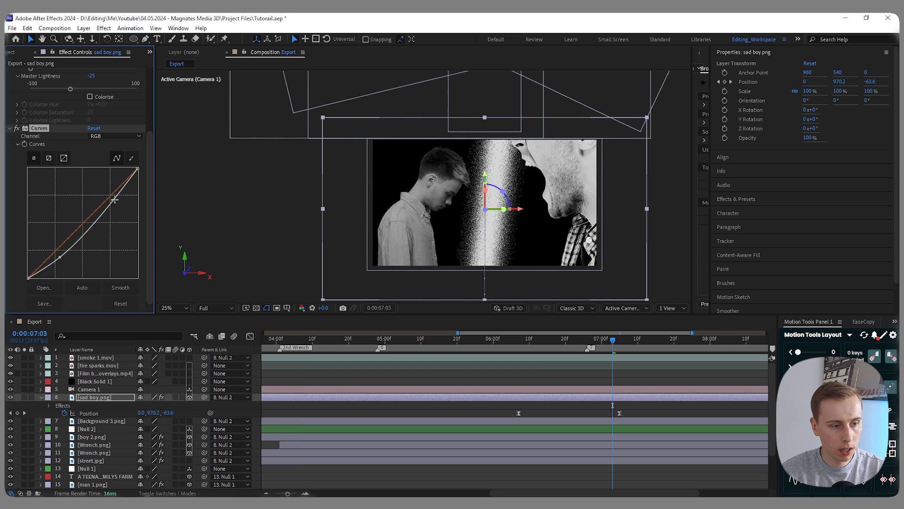
left_click_drag(112, 200, 104, 193)
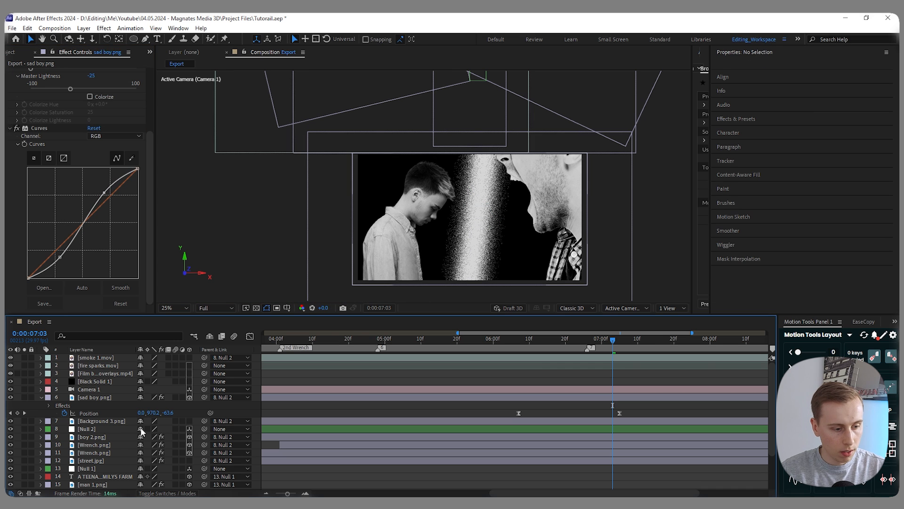
- Apply Deep Glow to Background 3.png with Radius 200 and Exposure 0.20
left_click(100, 421)
key("ctrl+space")
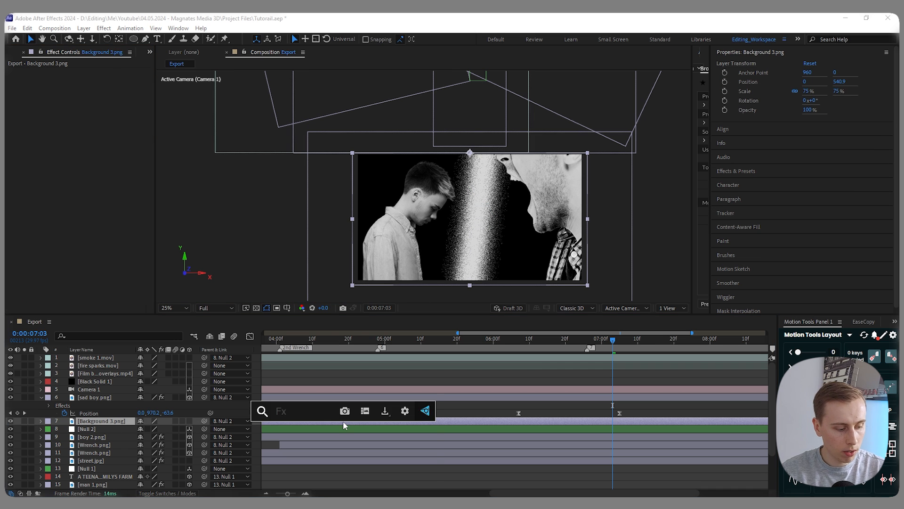
type("deep")
key("Return")
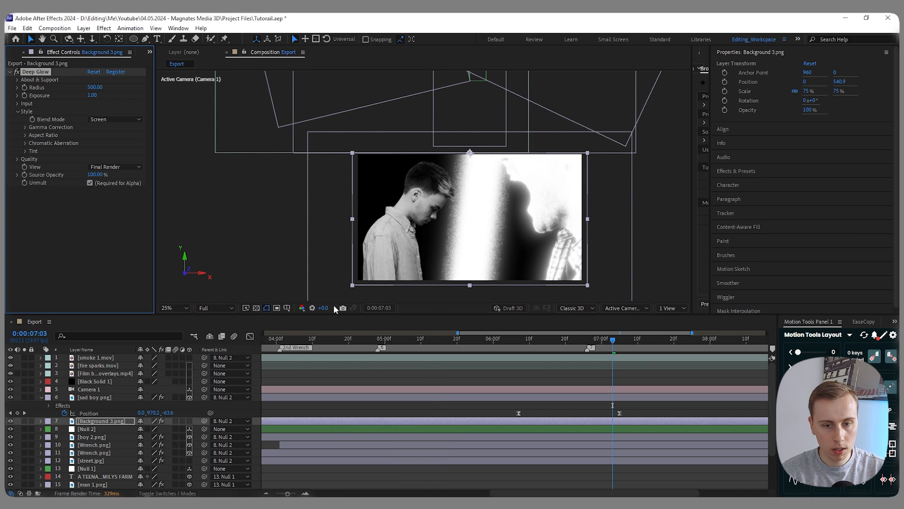
left_click(99, 89)
type("200")
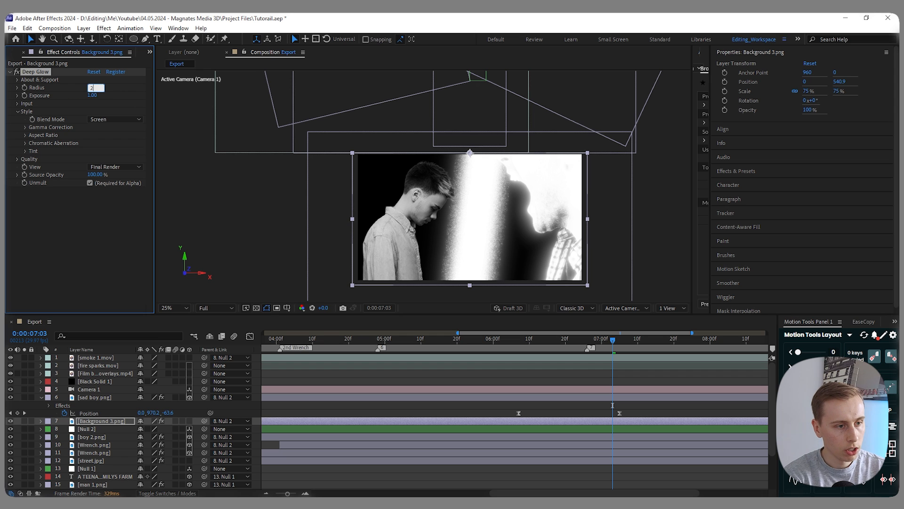
key("Return")
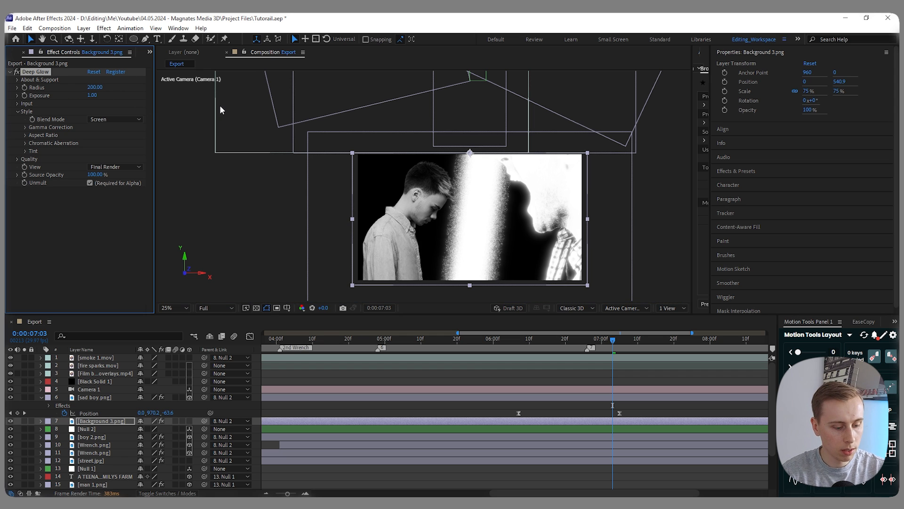
left_click(94, 96)
type(".2")
key("Return")
- At 0:00:07:04, create a text layer reading "6 days" on two lines and align it to the right
left_click(542, 379)
scroll(519, 209, "down", 1)
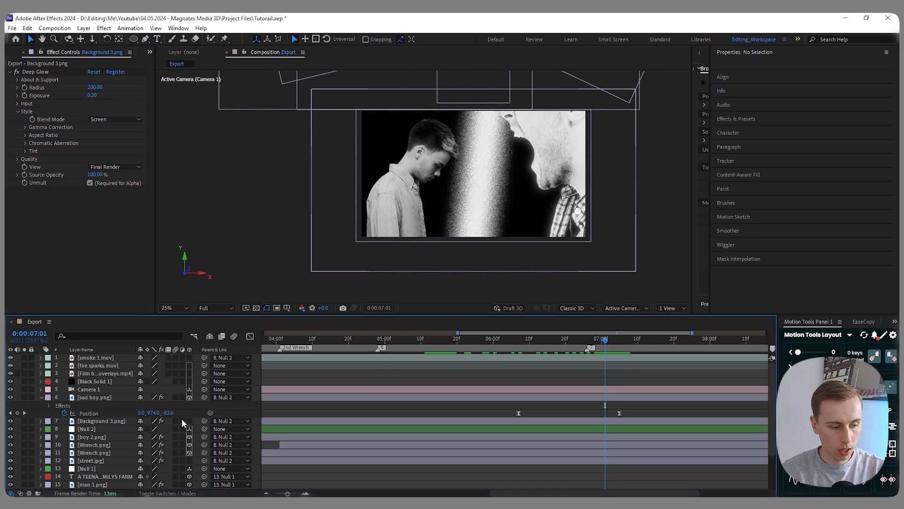
scroll(182, 418, "down", 2)
mouse_move(605, 338)
left_mouse_down()
mouse_move(640, 337)
mouse_move(616, 338)
left_mouse_up()
right_click(256, 439)
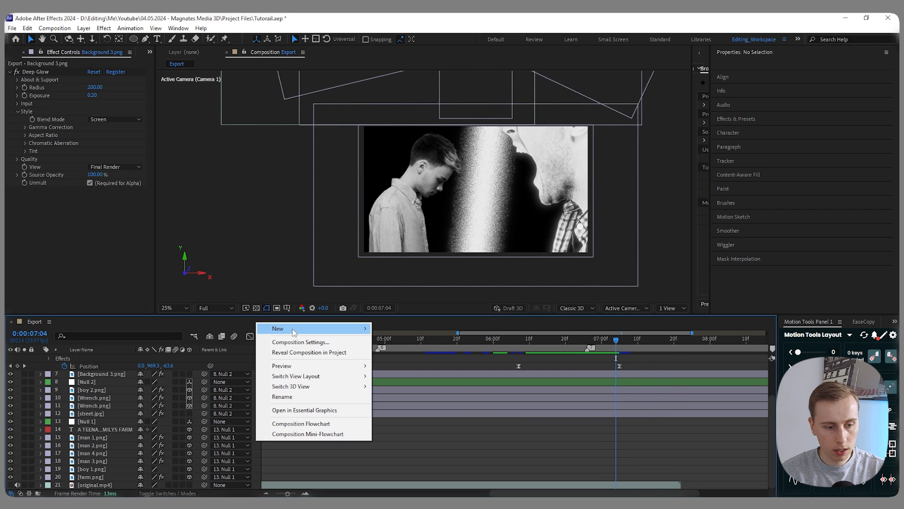
mouse_move(293, 332)
left_click(400, 343)
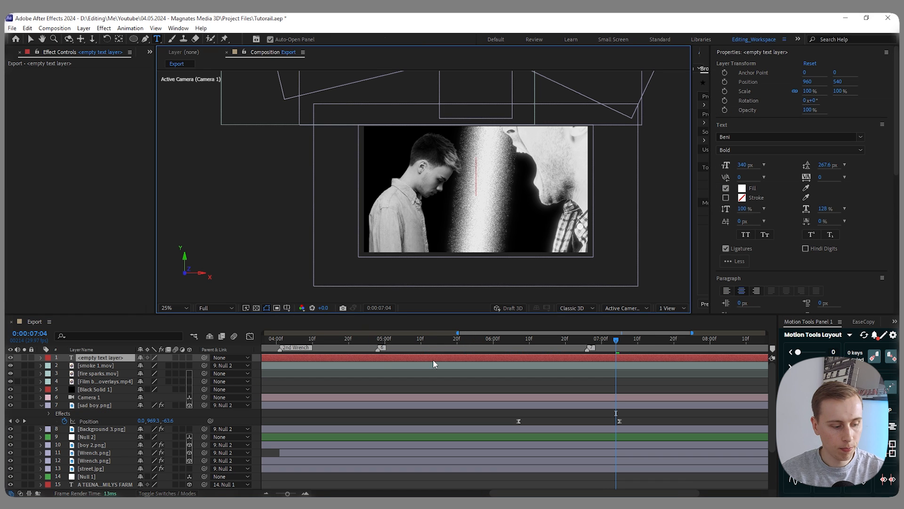
type("6")
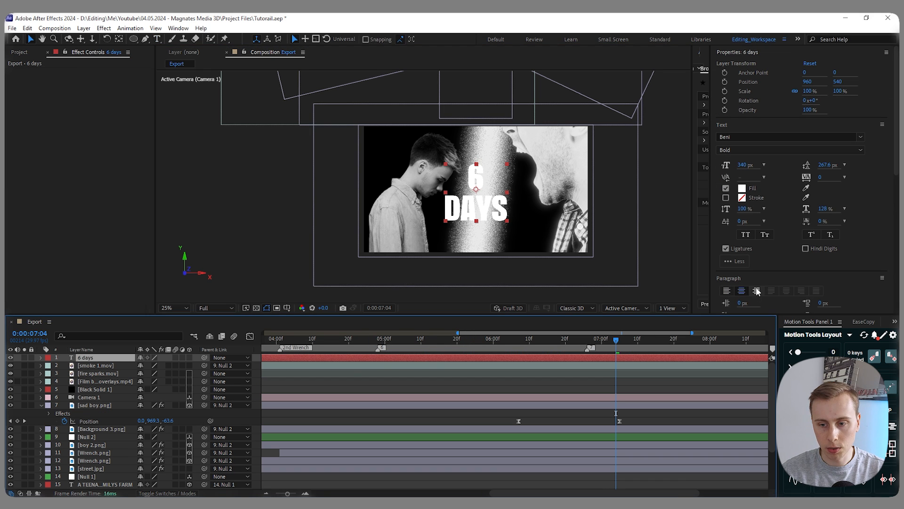
left_click(757, 291)
- Set the text fill to pure blue and move the text over the shouting man, to about position 1768, 684
left_click(742, 188)
left_click(339, 403)
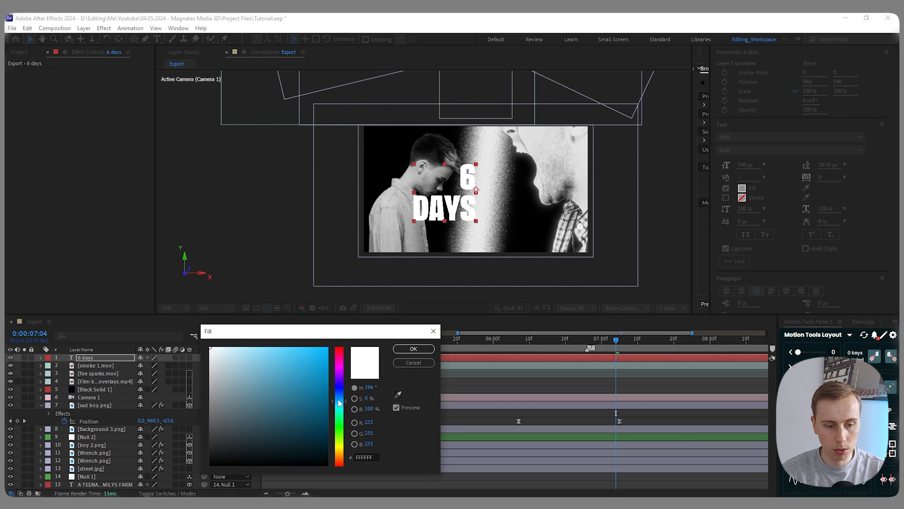
left_click_drag(339, 403, 339, 387)
left_click_drag(323, 354, 346, 339)
key("Return")
left_click_drag(462, 206, 556, 224)
- Solo the original.mp4 reference and examine its title frames up to 0:00:07:15, then hide it again
scroll(52, 452, "down", 3)
left_click(24, 485)
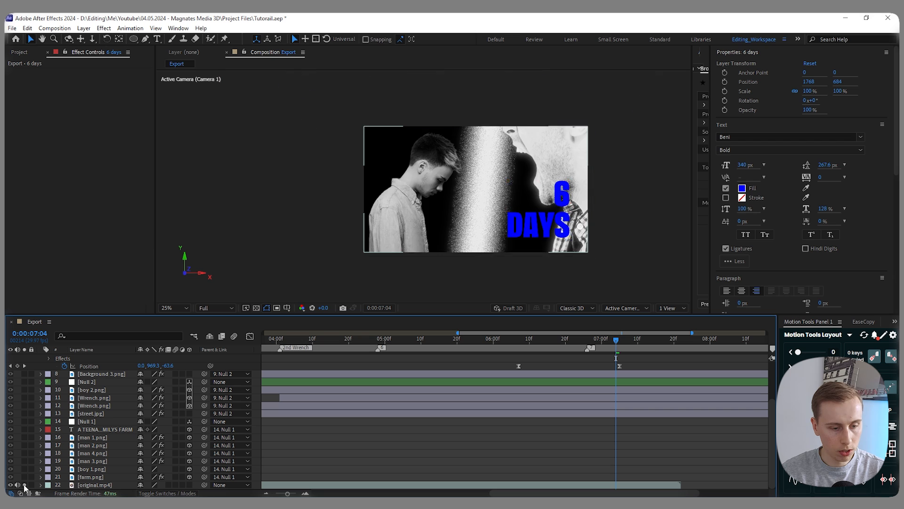
key("Page_Down")
key("Page_Down")
key("Page_Down")
key("Page_Down")
key("Page_Down")
key("Page_Down")
key("Page_Down")
key("Page_Down")
key("Page_Down")
key("Page_Down")
key("Page_Down")
left_click(9, 485)
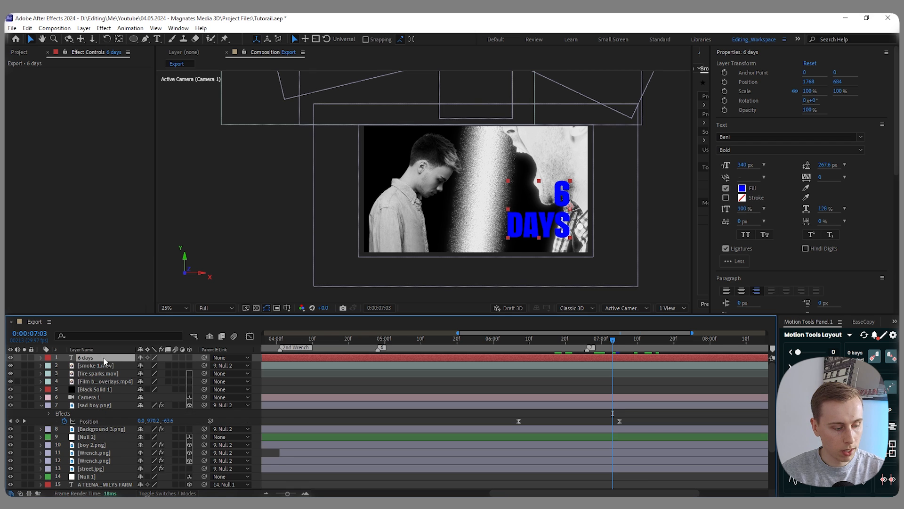
- Scale the 6 days text to 152% and rotate it 6°
key("s")
left_click_drag(151, 366, 196, 362)
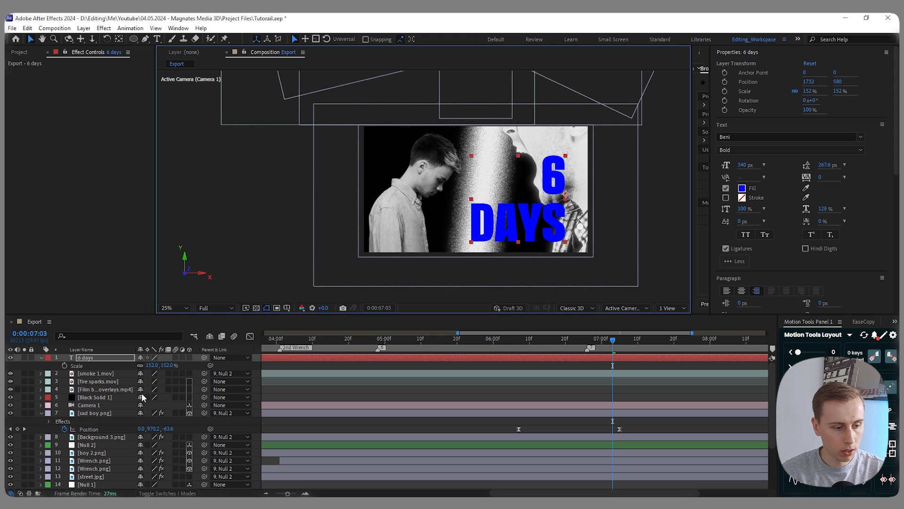
key("r")
left_click_drag(147, 366, 152, 363)
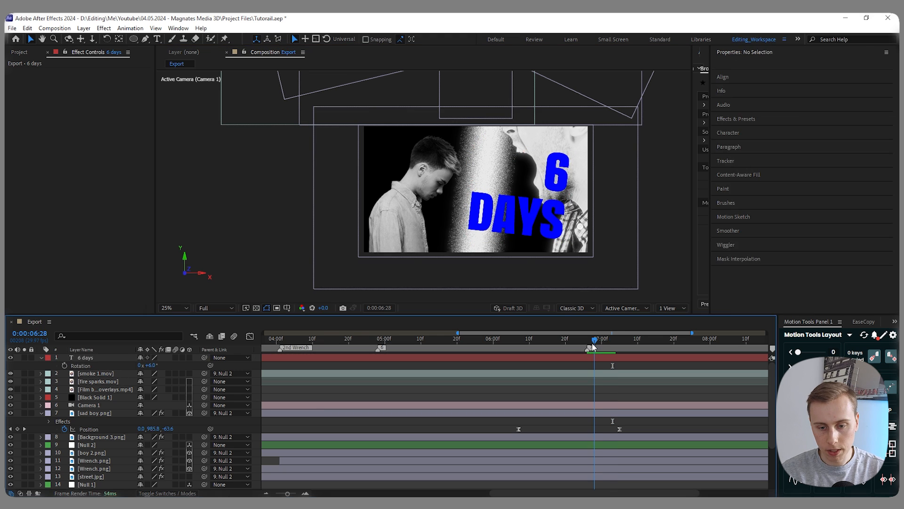
- Trim the start of the 6 days text layer to about 0:00:06:29
left_click_drag(594, 342, 597, 342)
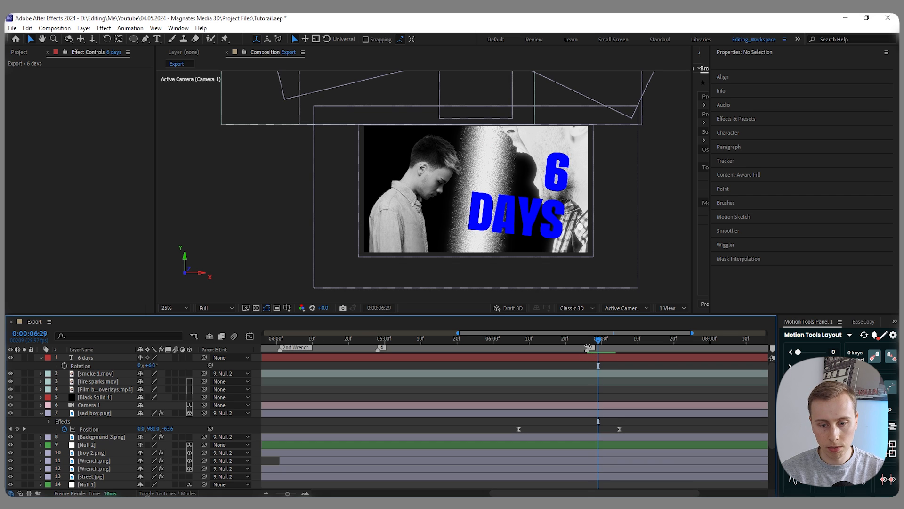
scroll(388, 378, "down", 3)
left_click(596, 358)
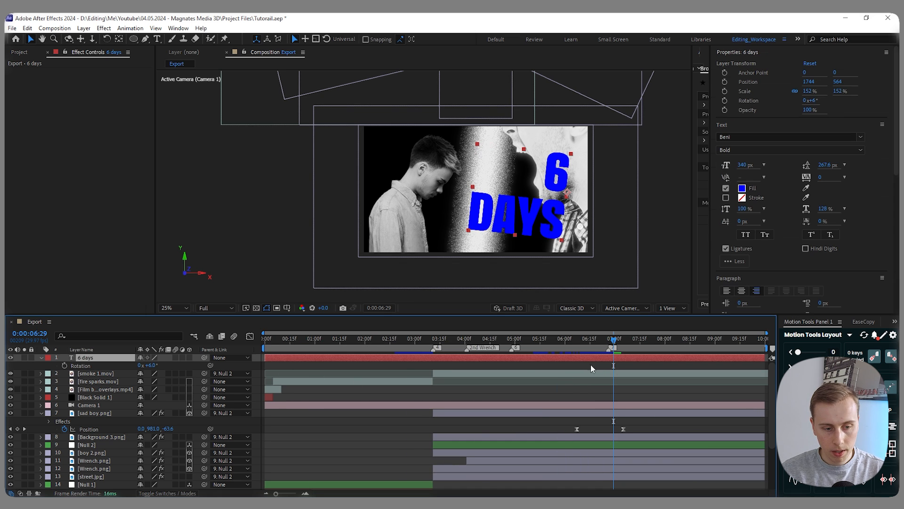
left_click_drag(261, 358, 608, 361)
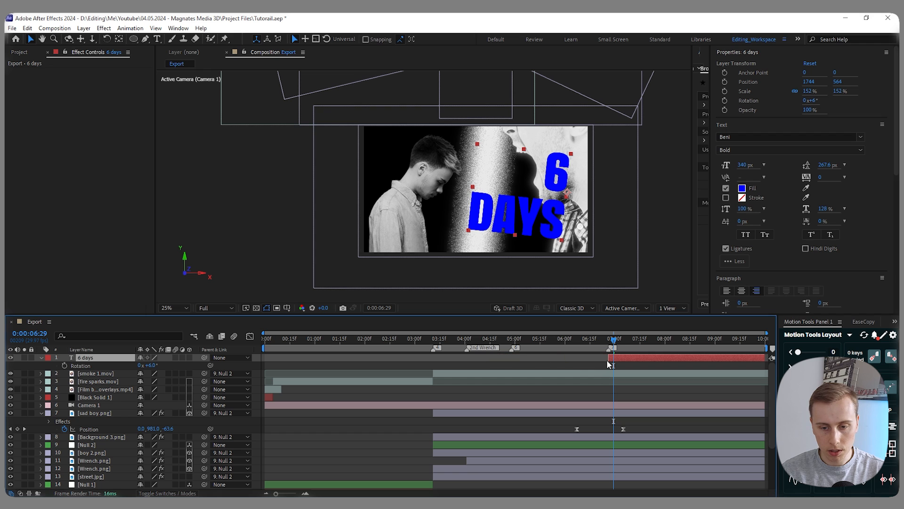
scroll(643, 360, "up", 2)
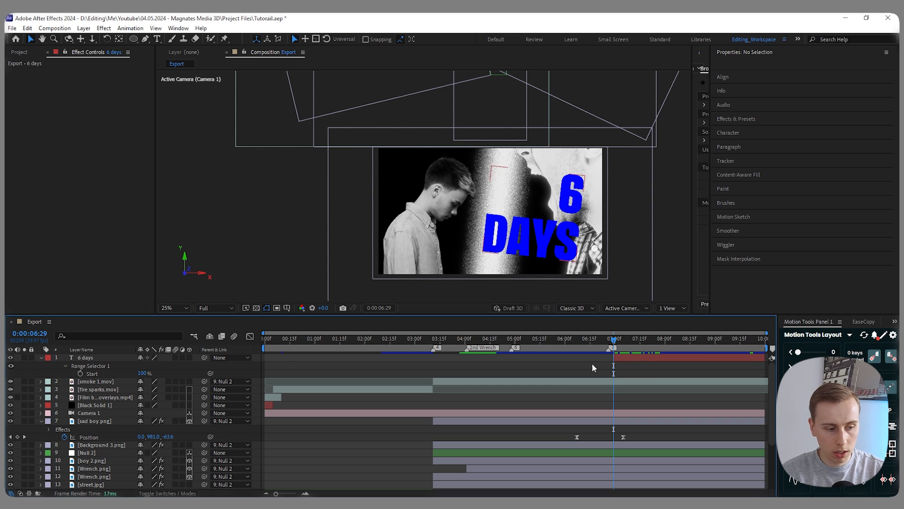
- Duplicate the 6 days layer, reduce the copy to "days" and move it down over the original word, to position 1712, 968
left_click(86, 359)
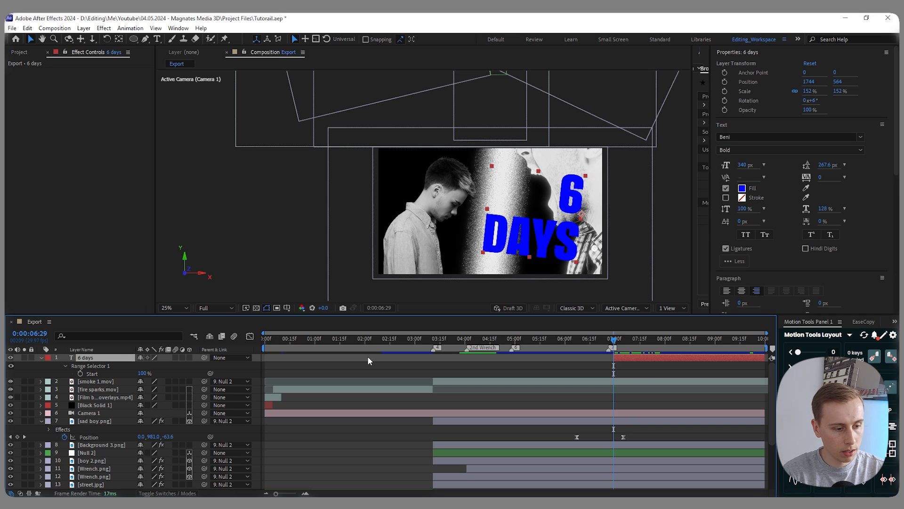
key("ctrl+d")
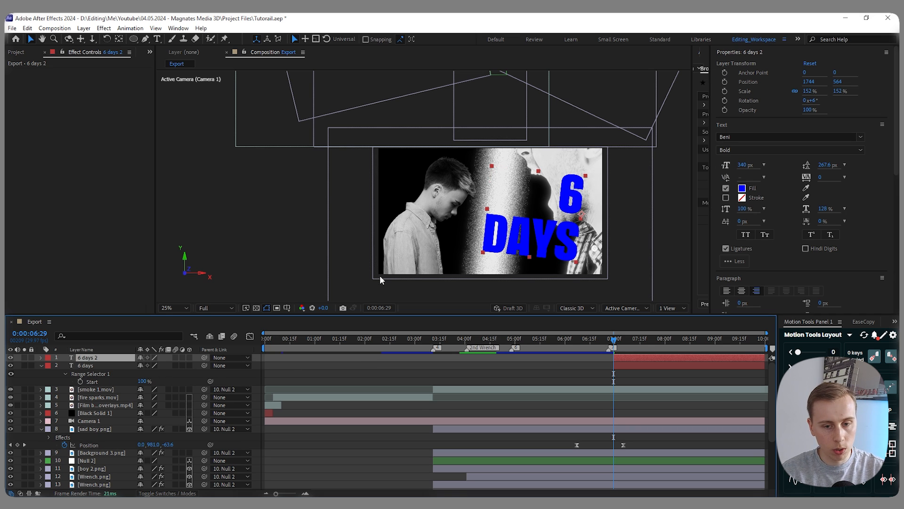
double_click(565, 197)
left_click(579, 191)
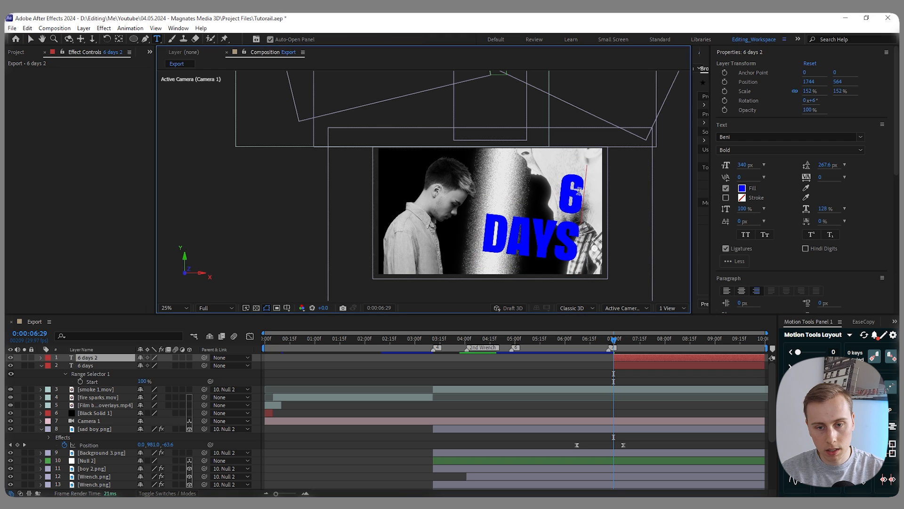
key("BackSpace")
key("Delete")
key("Escape")
left_click_drag(546, 188, 545, 234)
- Delete the word "days" from the original 6 days layer, leaving only the 6
left_click(86, 366)
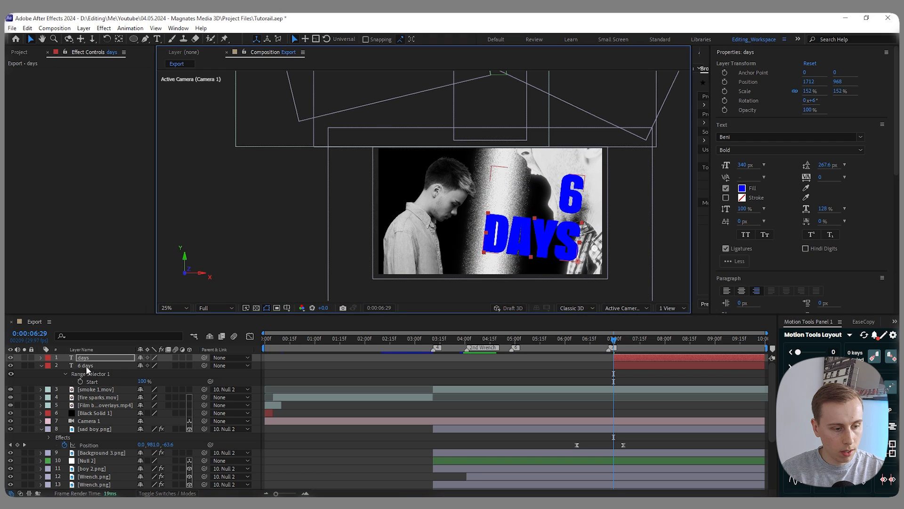
double_click(562, 237)
left_click(580, 238)
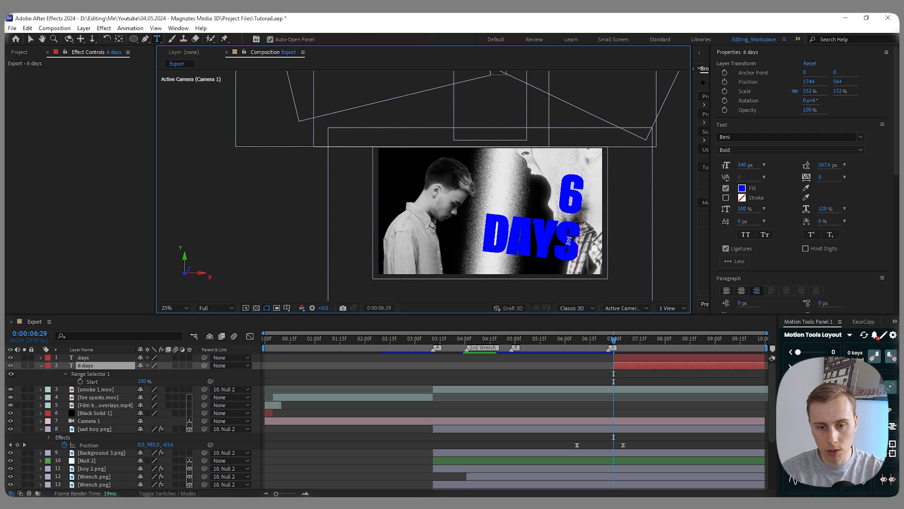
left_click_drag(558, 238, 484, 233)
key("BackSpace")
- Trim the start of the days layer to 0:00:07:07 and play back the staggered appearance of the two words
left_click(658, 364)
key("space")
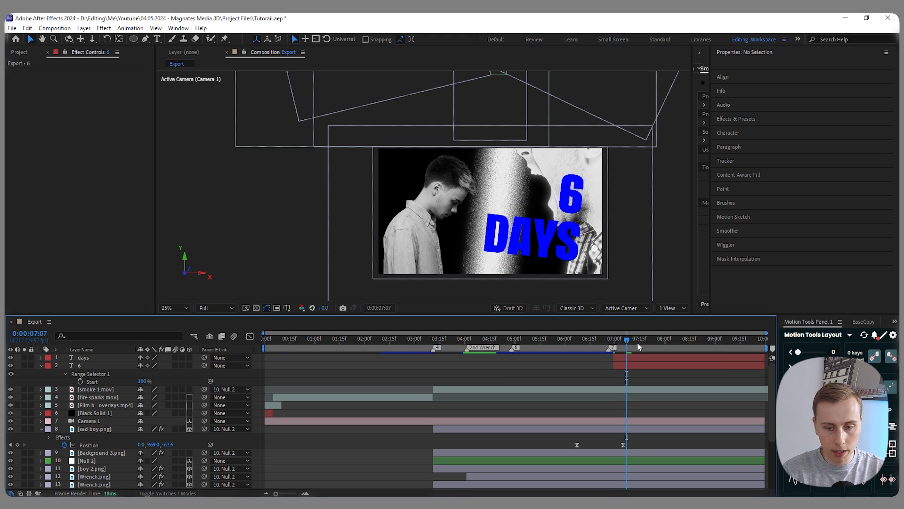
left_click(613, 357)
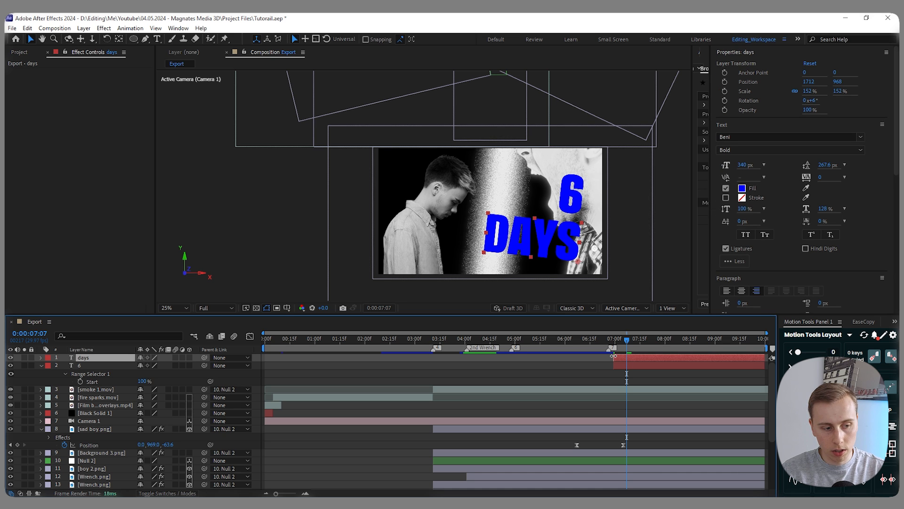
left_click(602, 346)
key("space")
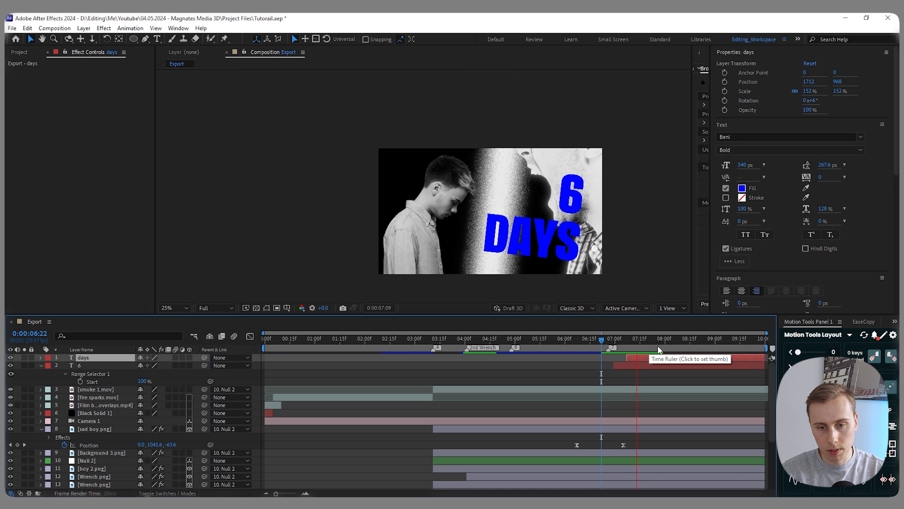
left_click(646, 342)
left_click(594, 345)
left_click(425, 352)
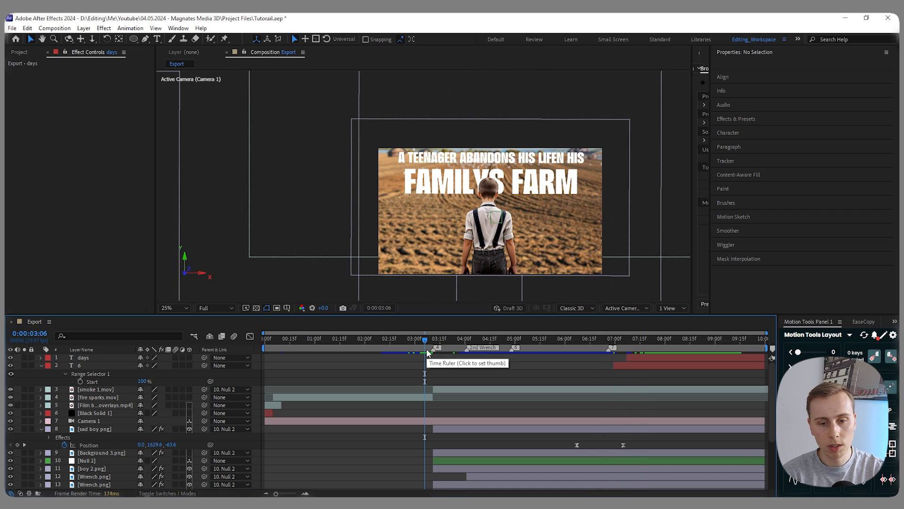
- Add the flash transition clip as the topmost layer, positioned over the scene cut at 0:00:03:11
mouse_move(429, 352)
left_mouse_down()
mouse_move(434, 346)
mouse_move(405, 346)
mouse_move(434, 345)
left_mouse_up()
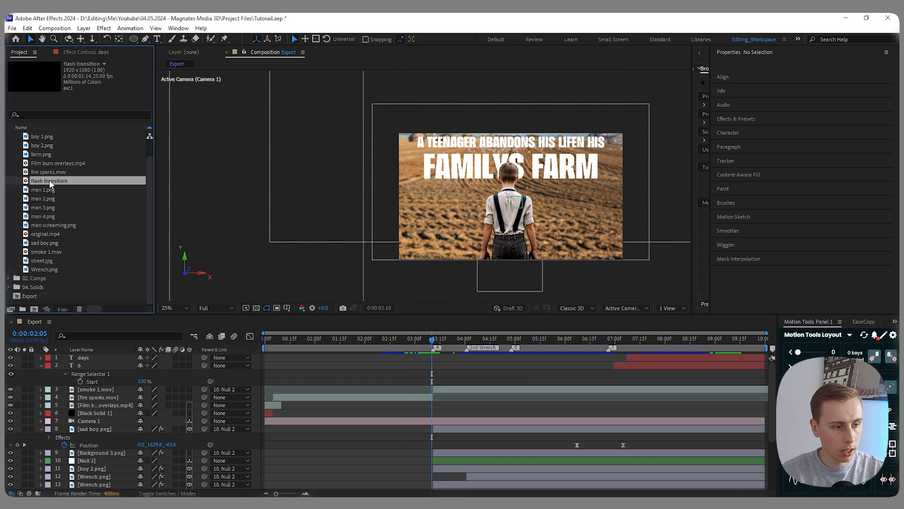
left_click_drag(49, 180, 422, 360)
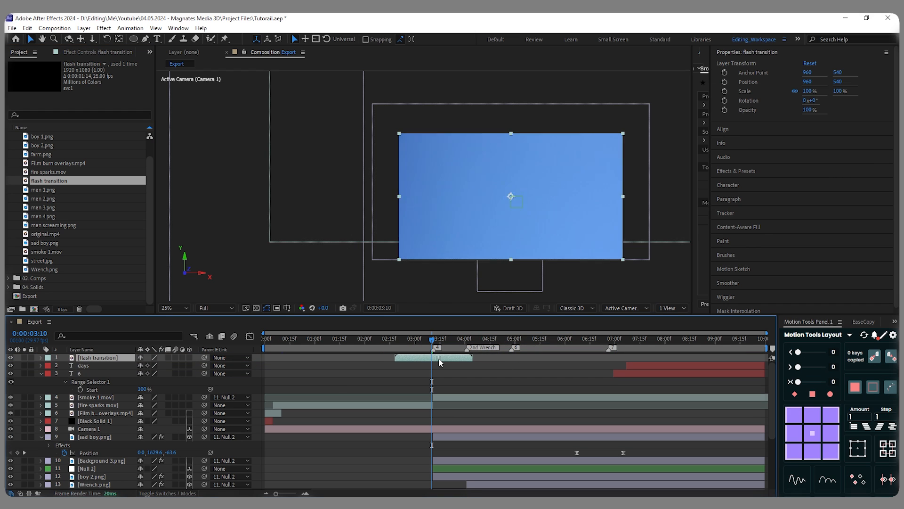
left_click_drag(438, 358, 441, 359)
key("Page_Down")
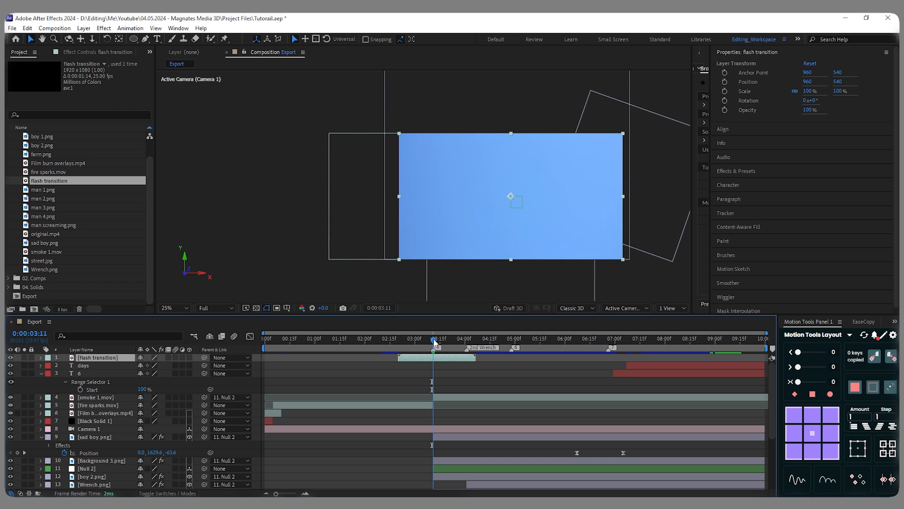
- Set the flash transition layer's blending mode to Screen
left_click_drag(436, 339, 423, 341)
left_click(159, 492)
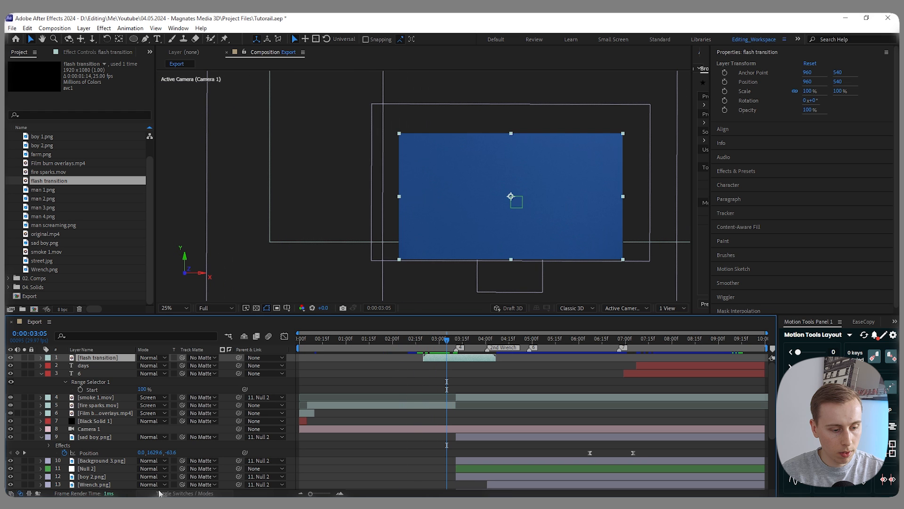
left_click(183, 495)
left_click(181, 495)
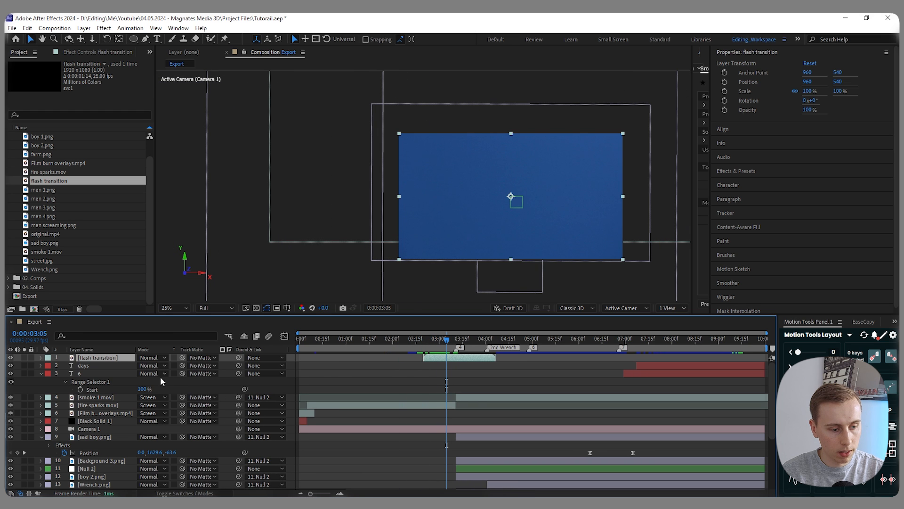
left_click(161, 361)
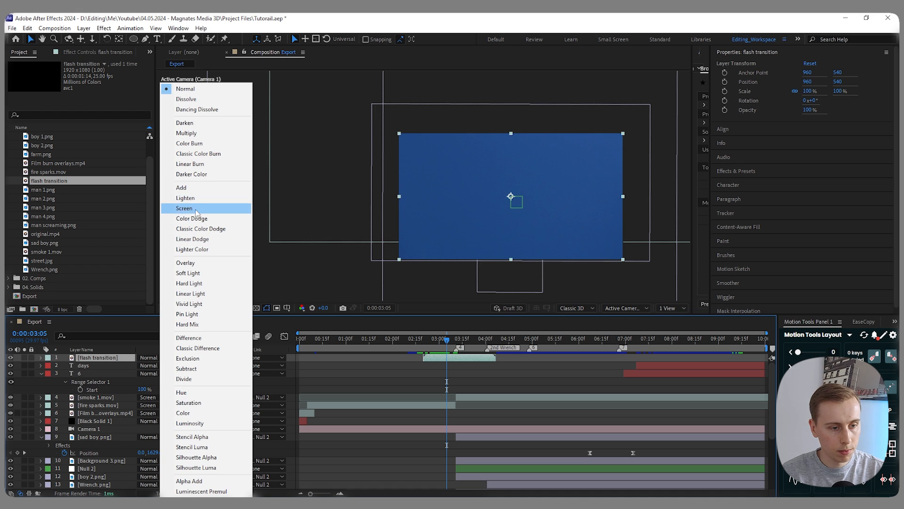
left_click(189, 207)
- Play back the flash over the scene cut and slide the flash transition clip slightly later
left_click_drag(441, 341, 417, 341)
key("space")
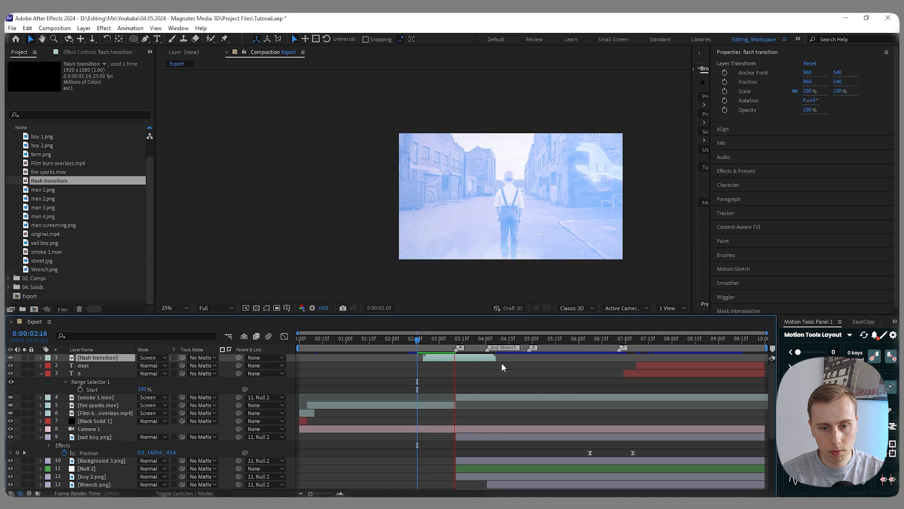
key("space")
left_click_drag(466, 340, 457, 360)
key("space")
key("space")
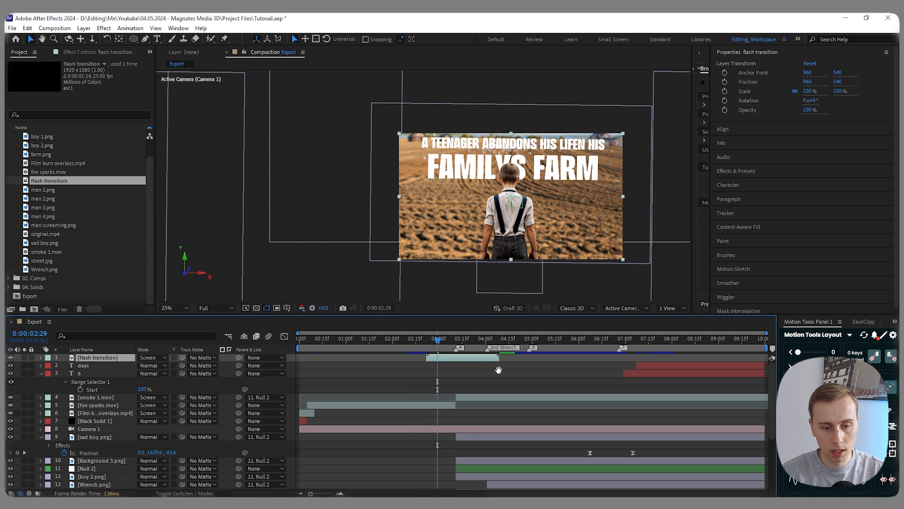
- Preview the flash again and trim the end of the flash transition layer to 0:00:03:20
key("space")
key("space")
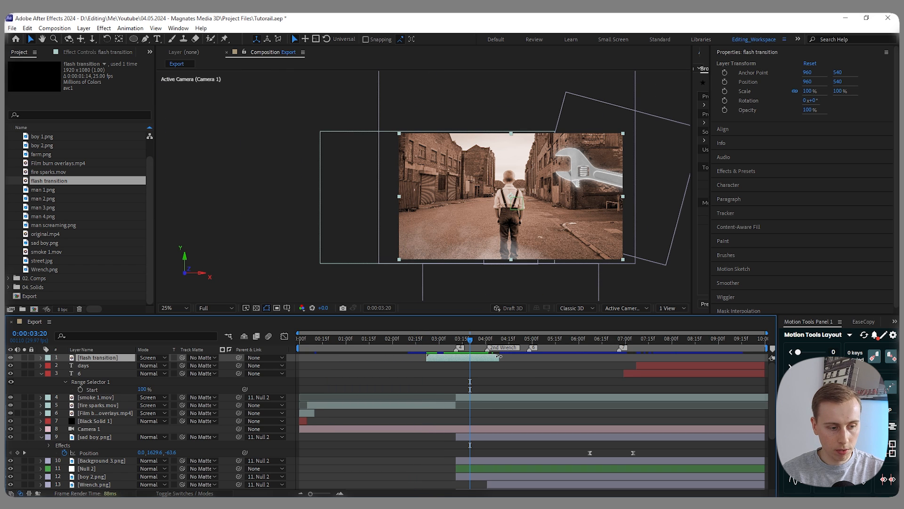
left_click_drag(498, 356, 471, 358)
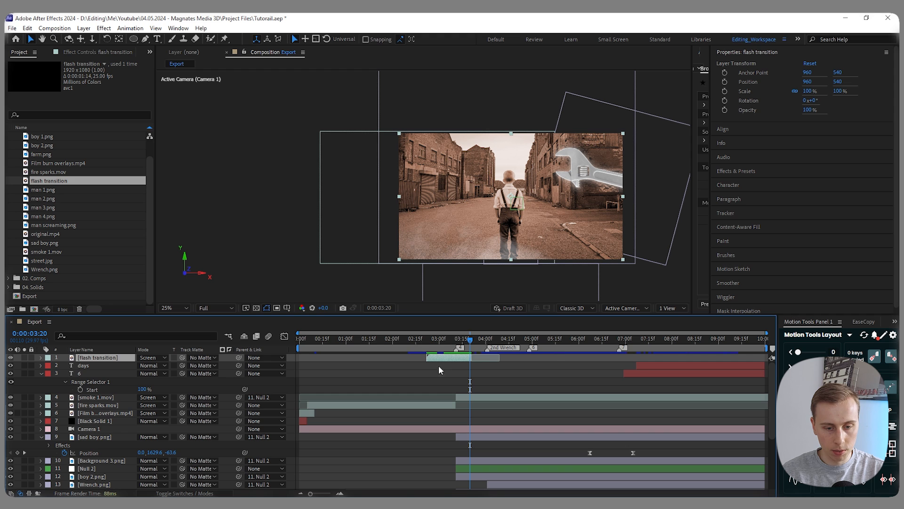
- Apply the Transform effect to the sad boy.png layer
scroll(443, 368, "up", 2)
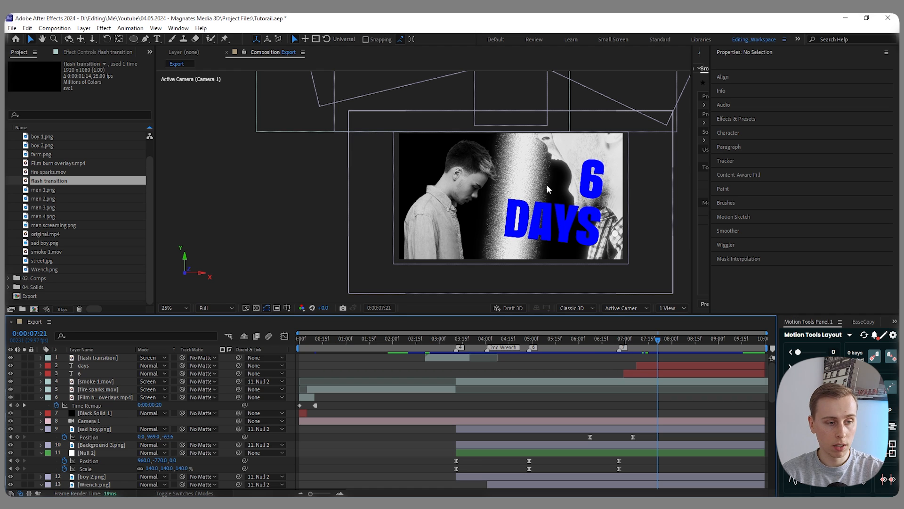
mouse_move(654, 339)
left_mouse_down()
mouse_move(628, 339)
mouse_move(648, 340)
left_mouse_up()
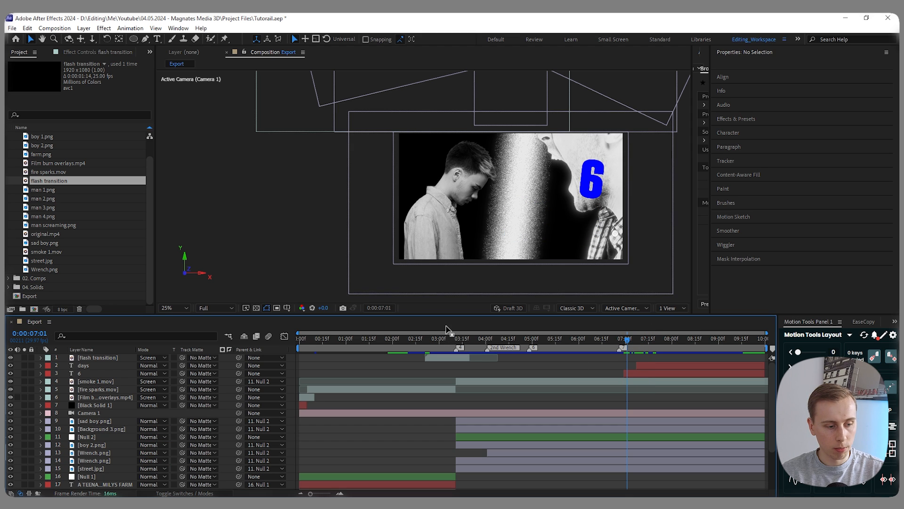
left_click(118, 421)
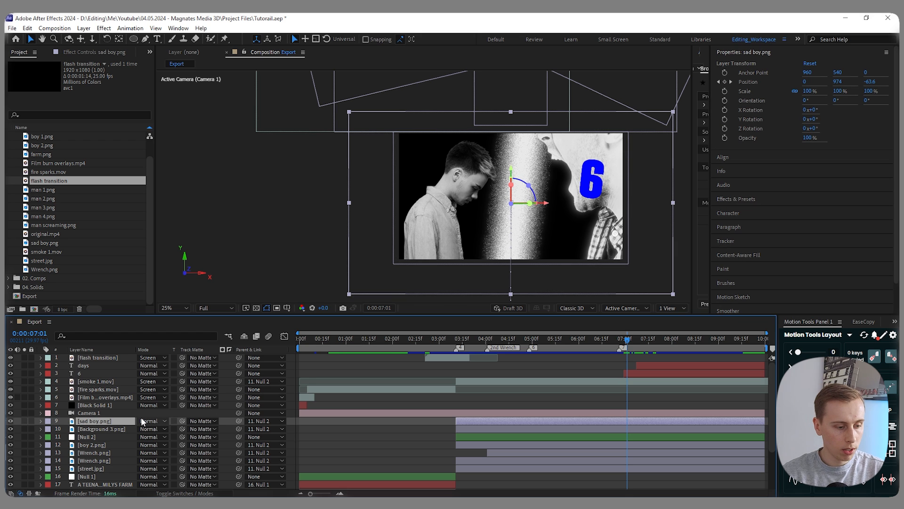
key("ctrl+space")
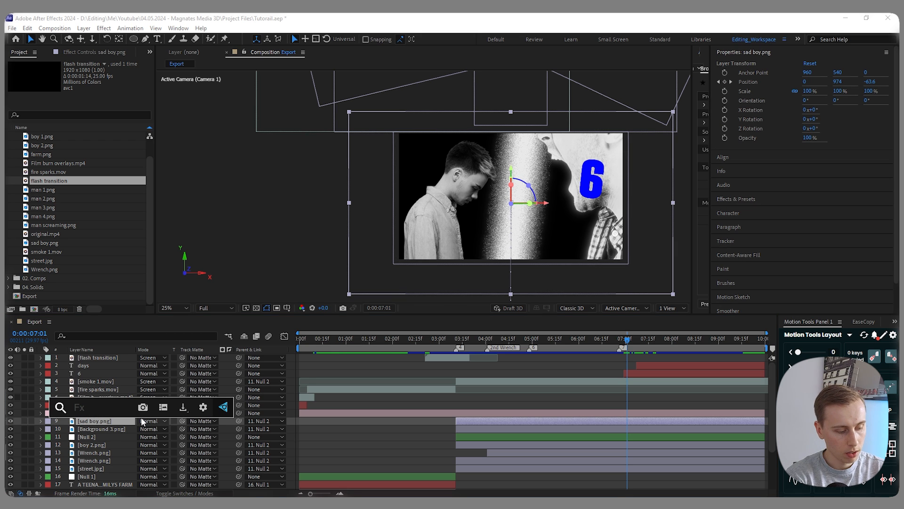
type("tra")
key("Return")
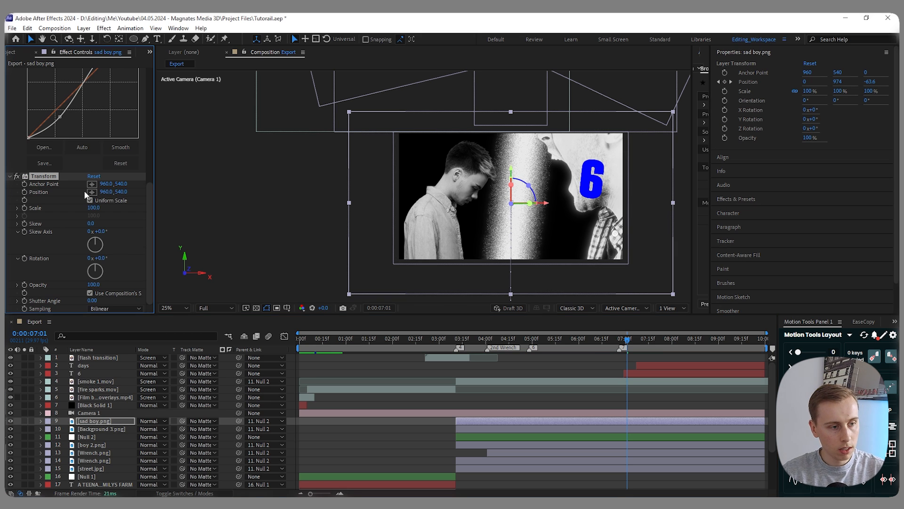
- Add the expression wiggle(2,3) to the Position of the sad boy's Transform effect
left_click(24, 192, "alt")
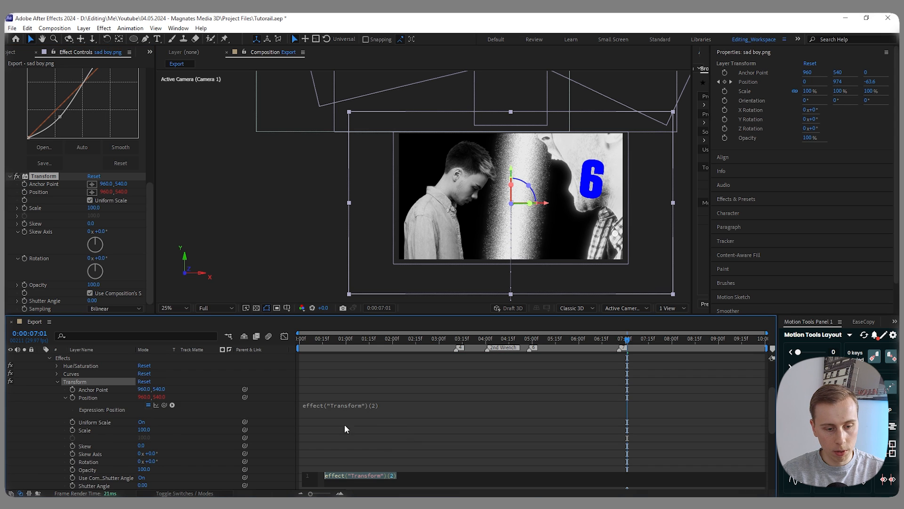
scroll(345, 426, "up", 1)
type("wiglle")
key("BackSpace")
key("BackSpace")
key("BackSpace")
type("g")
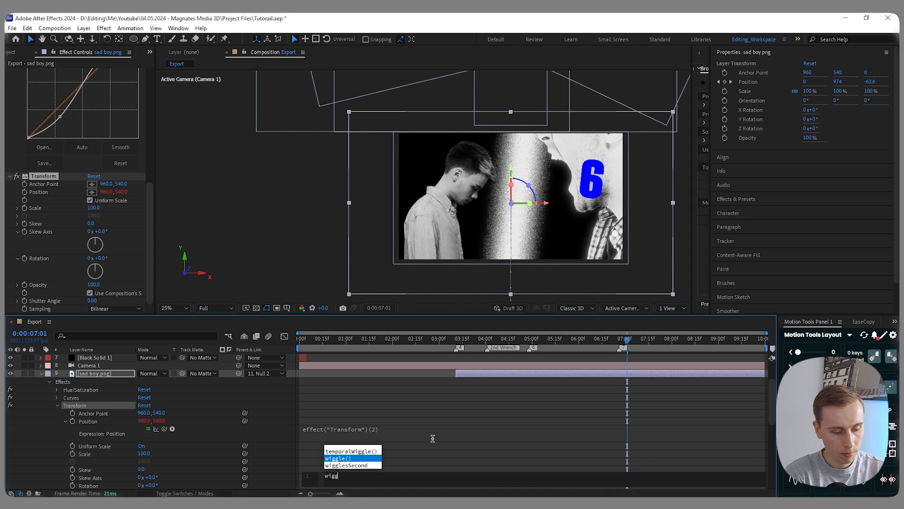
type("le")
key("Return")
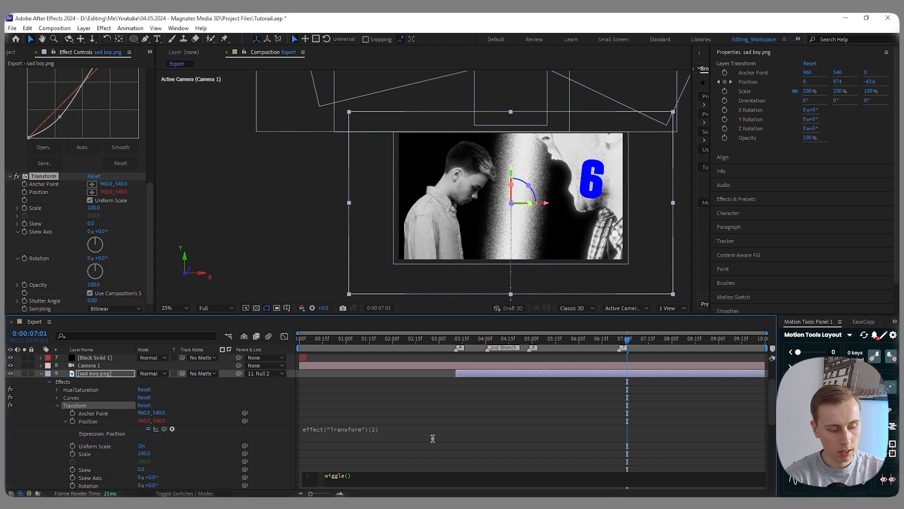
type("2,3")
left_click(433, 438)
- Play back the sad boy's wobble and change the Position expression to wiggle(2,5)
left_click_drag(627, 340, 603, 341)
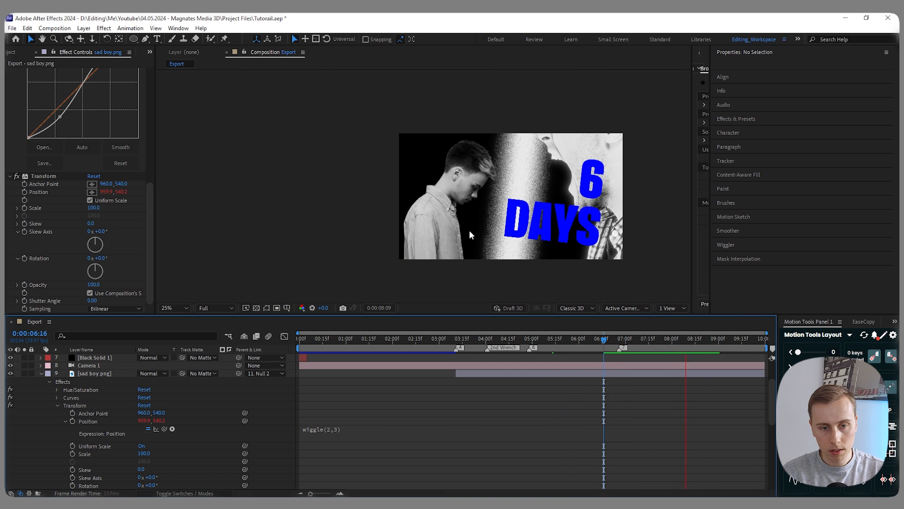
left_click(699, 339)
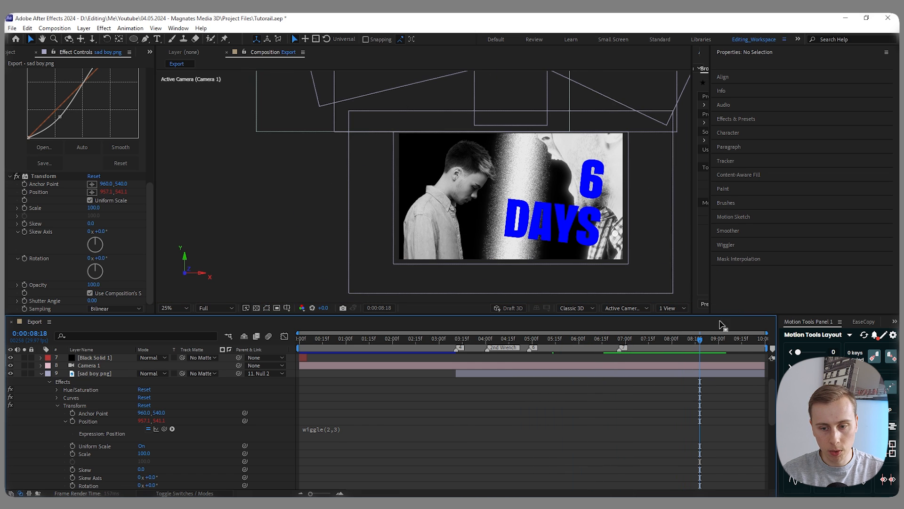
scroll(426, 182, "up", 3)
left_click(619, 340)
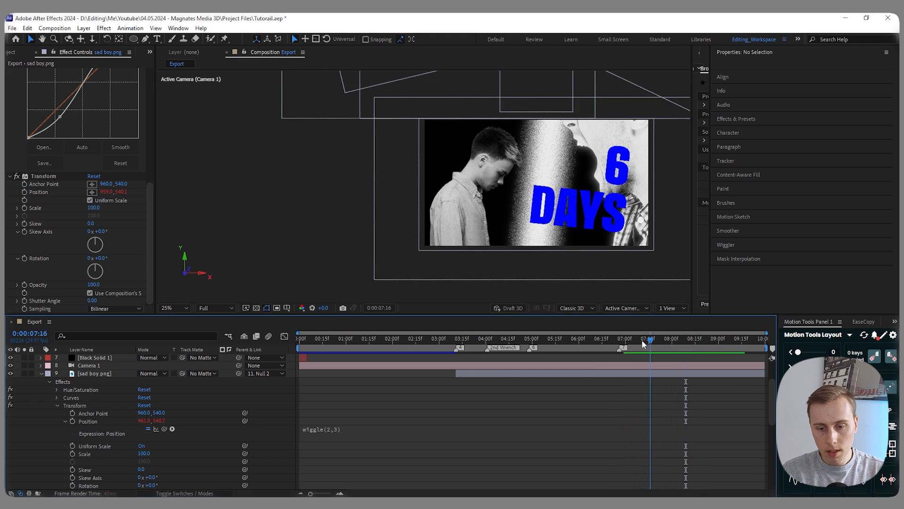
key("space")
left_click(340, 430)
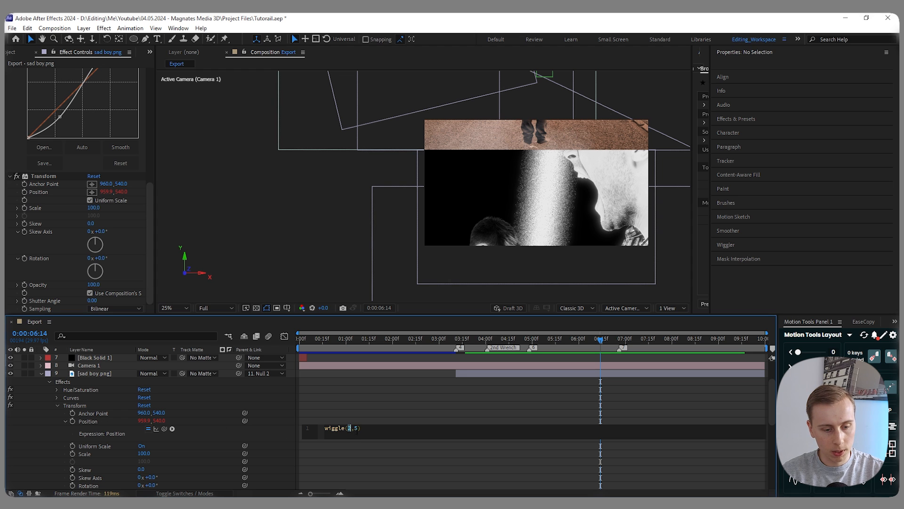
double_click(356, 427)
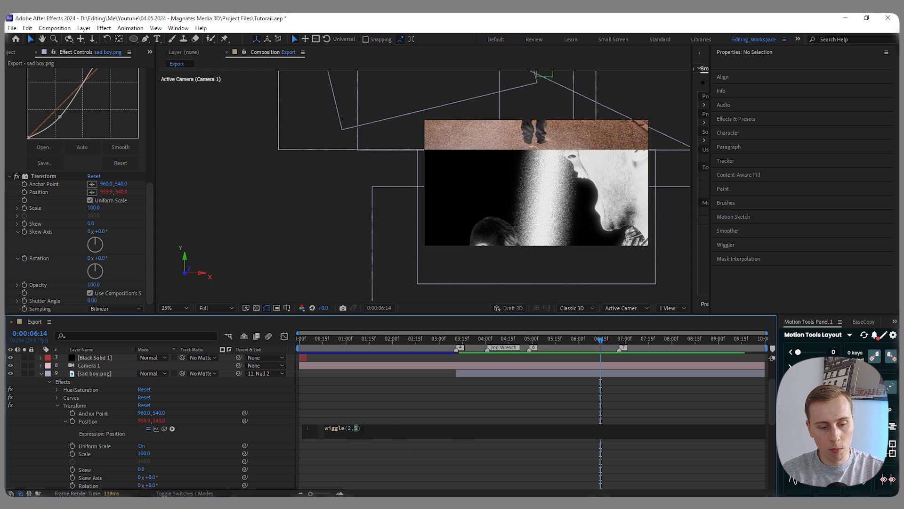
- Copy the Position's wiggle expression onto the Transform effect's Rotation and play back the combined movement
left_click(93, 423)
right_click(87, 422)
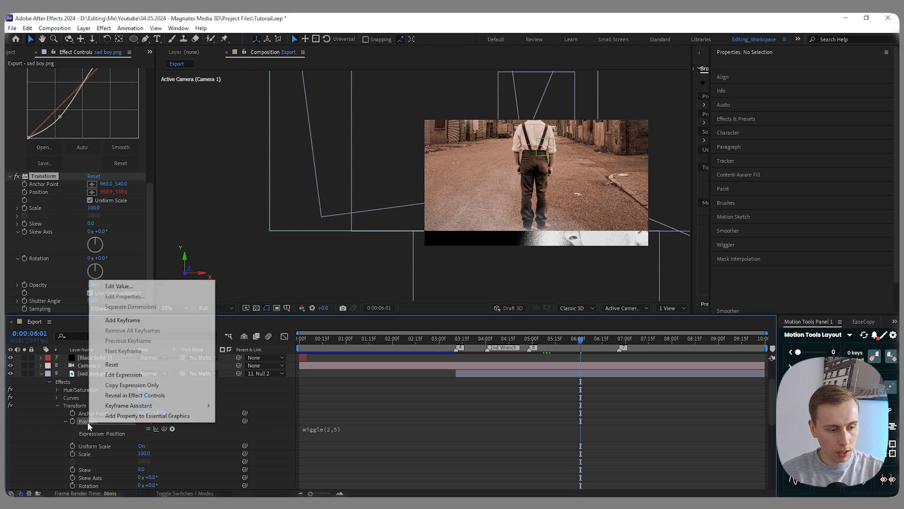
left_click(140, 385)
scroll(142, 446, "down", 2)
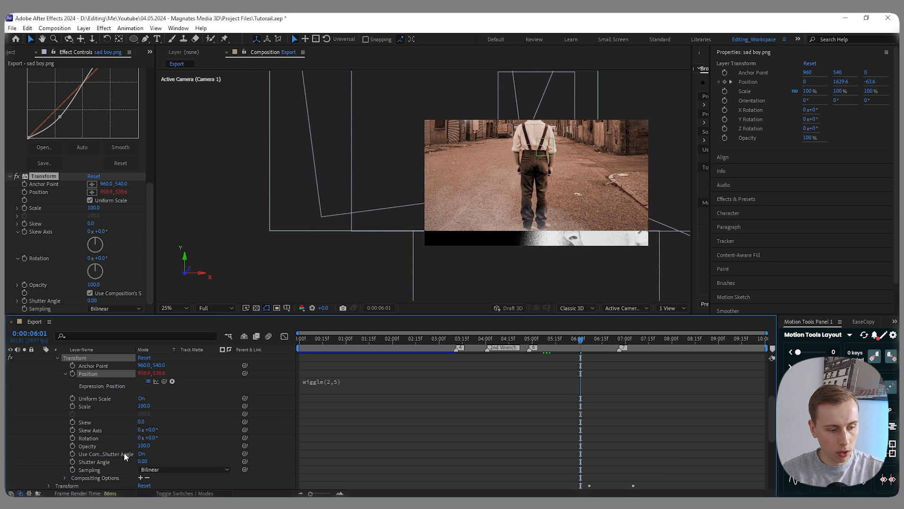
left_click(92, 438)
key("ctrl+v")
scroll(471, 400, "down", 1)
key("space")
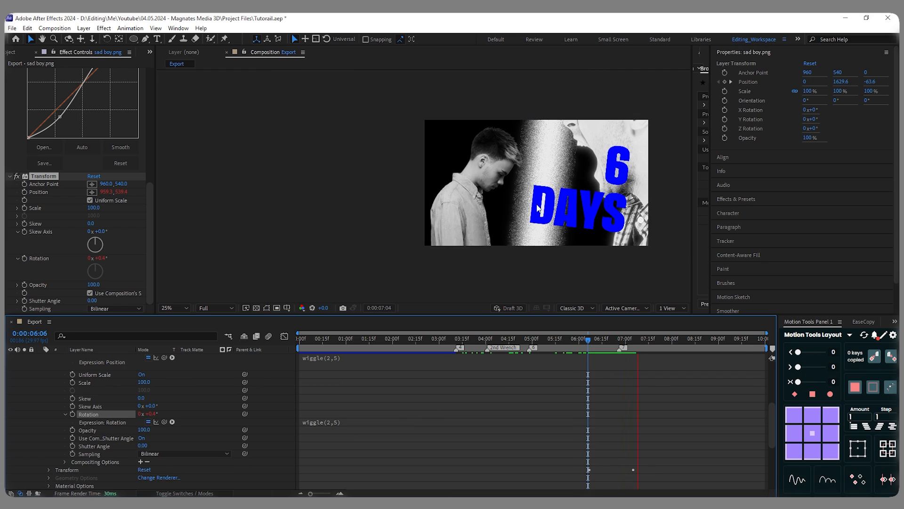
left_click(337, 421)
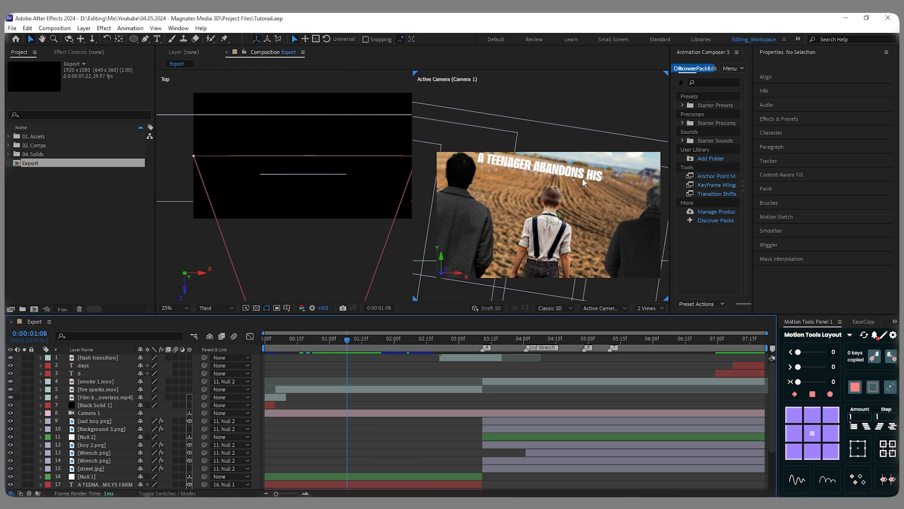
- Switch the composition viewer to a single view and create an adjustment layer above all other layers
left_click(659, 308)
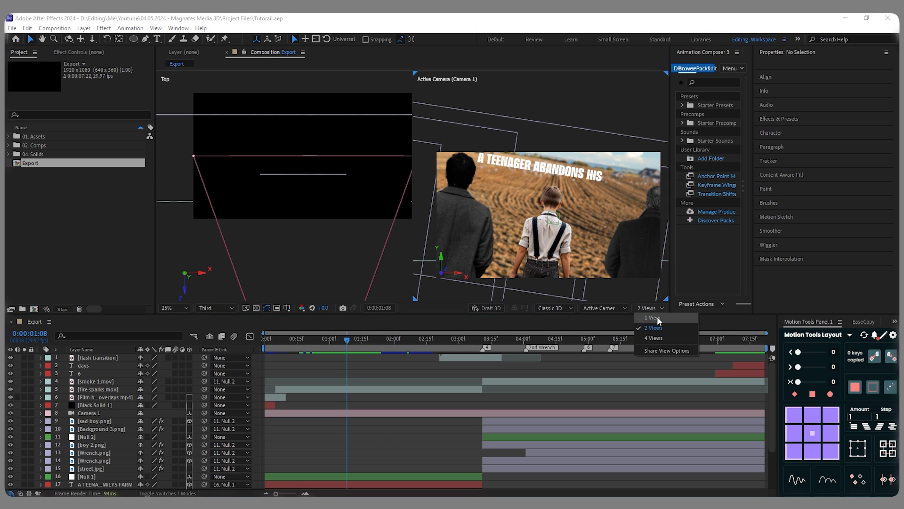
left_click(657, 315)
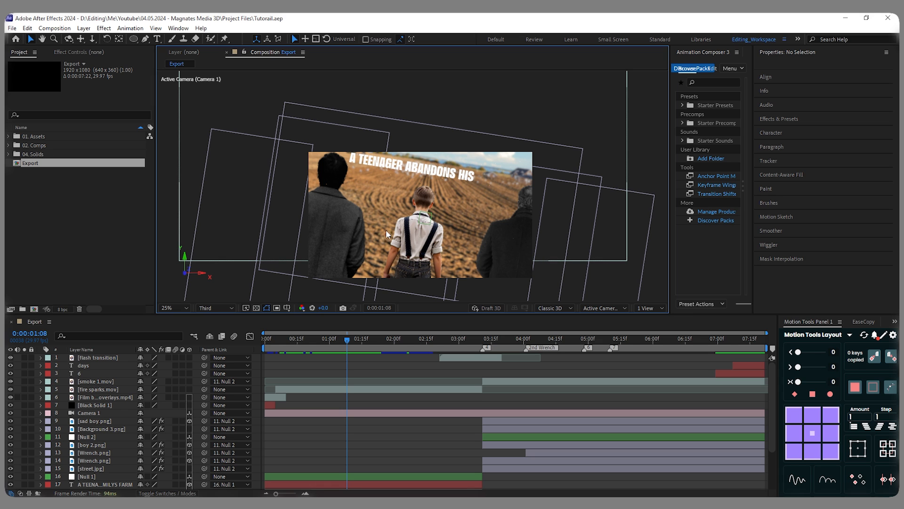
right_click(255, 383)
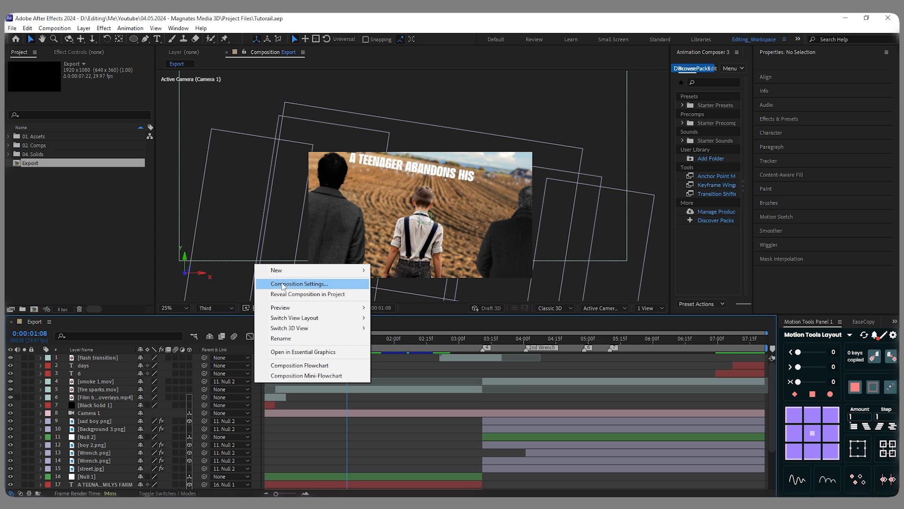
mouse_move(307, 270)
left_click(405, 345)
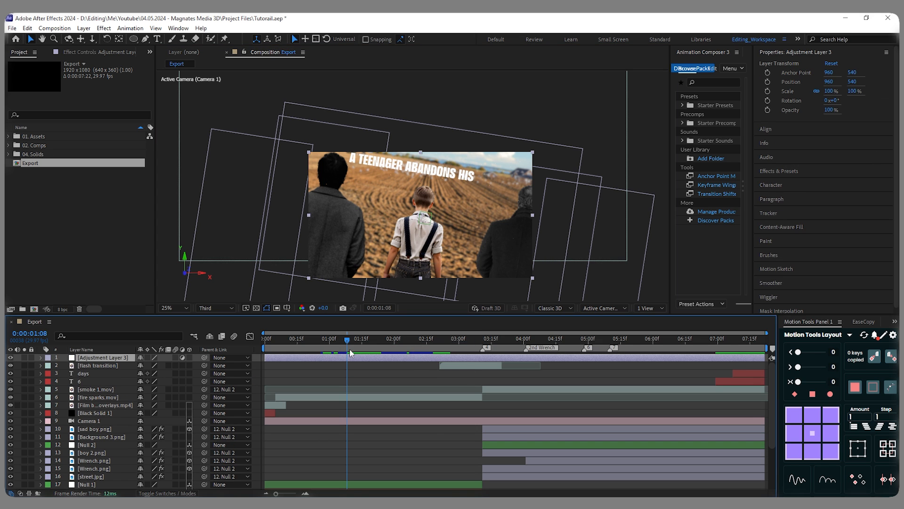
- Split the adjustment layer at the scene cut at 0:00:03:11 and delete its second part
left_click(436, 351)
left_click_drag(437, 351, 482, 353)
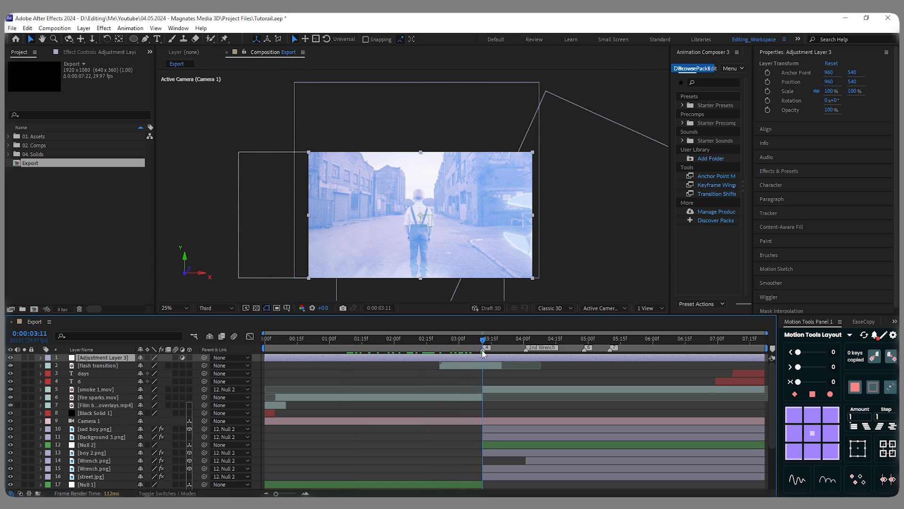
key("ctrl+shift+d")
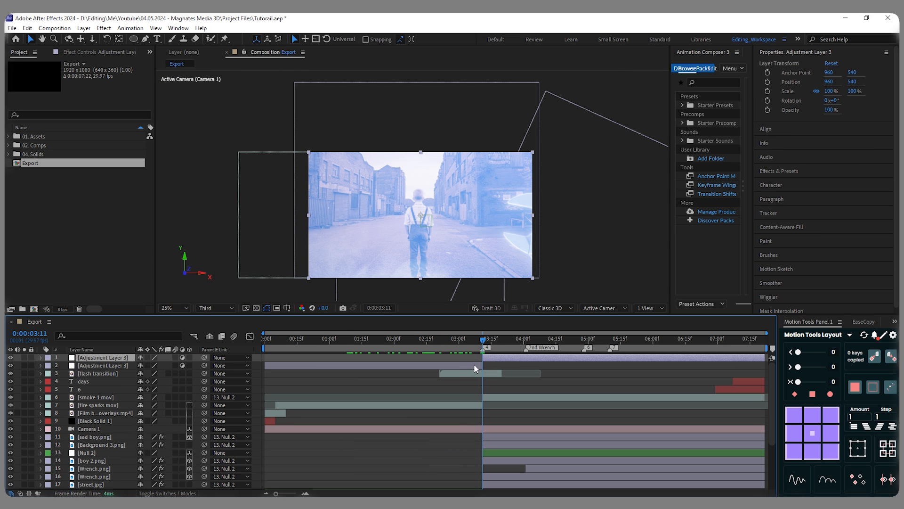
key("Delete")
- Add a full-frame ellipse mask to the adjustment layer over the farm scene
left_click(381, 338)
left_click(351, 357)
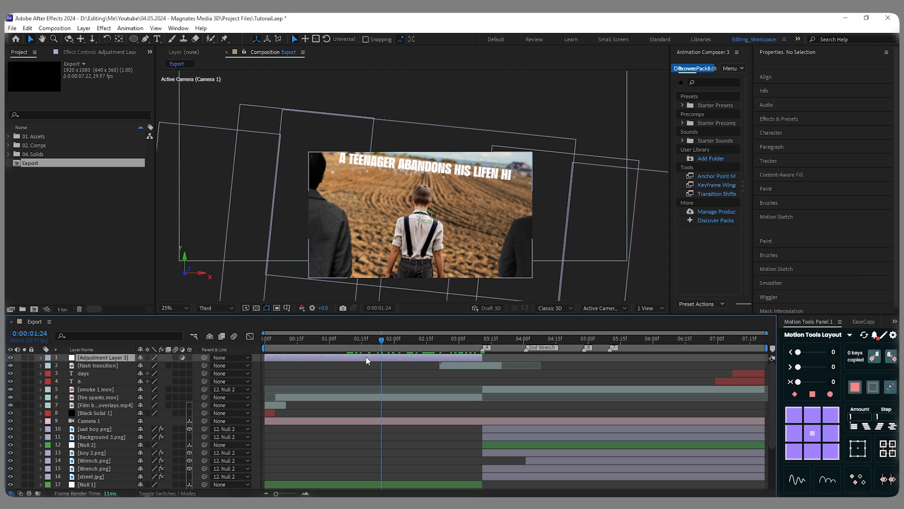
double_click(134, 42)
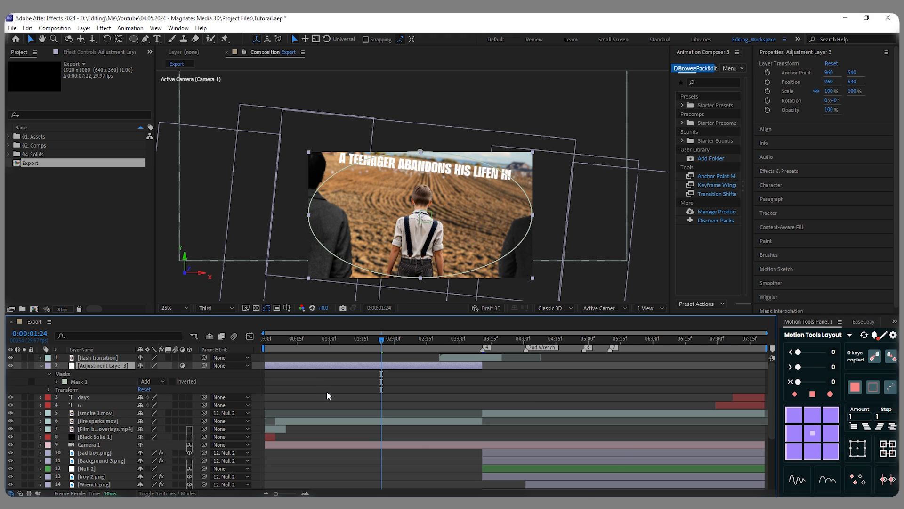
- Apply a Gaussian Blur with blurriness 30 to the adjustment layer and invert its ellipse mask
key("ctrl+space")
type("gaus")
key("Down")
key("Return")
type("30")
key("Return")
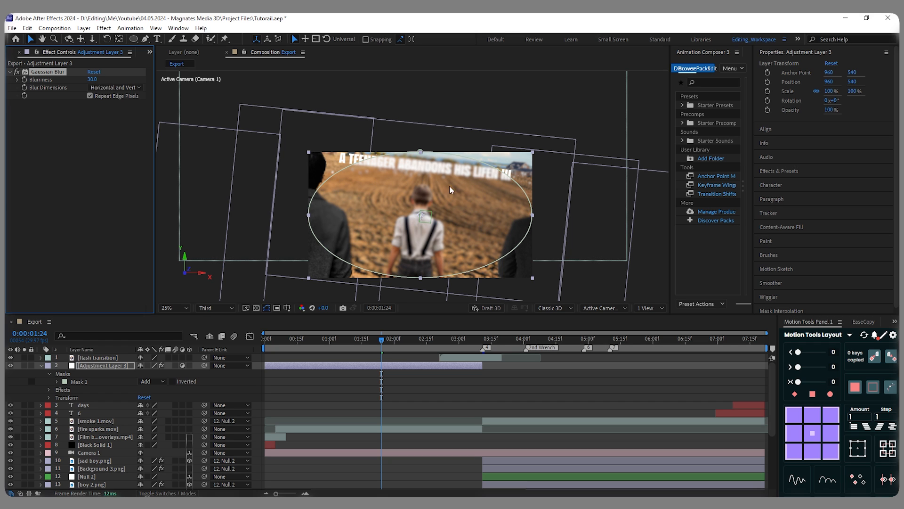
left_click(172, 382)
left_click(105, 365)
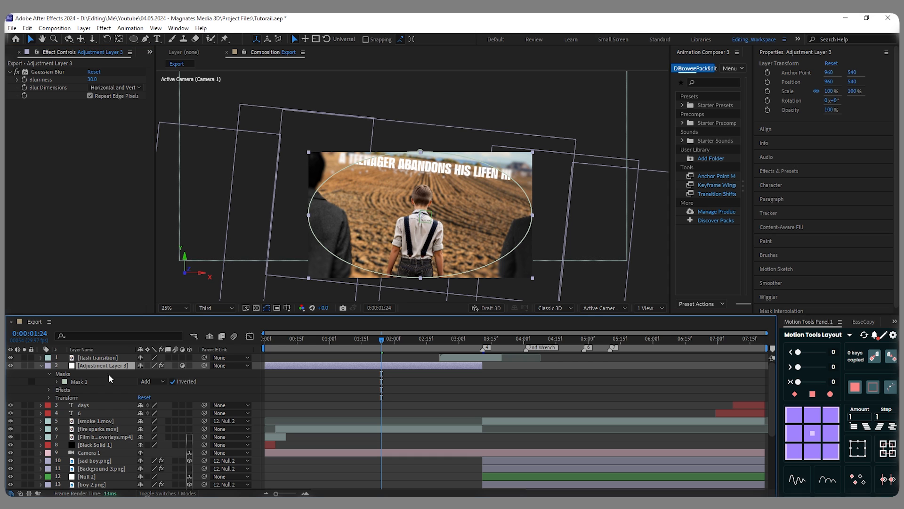
- Feather the adjustment layer's ellipse mask by 300 pixels
key("f")
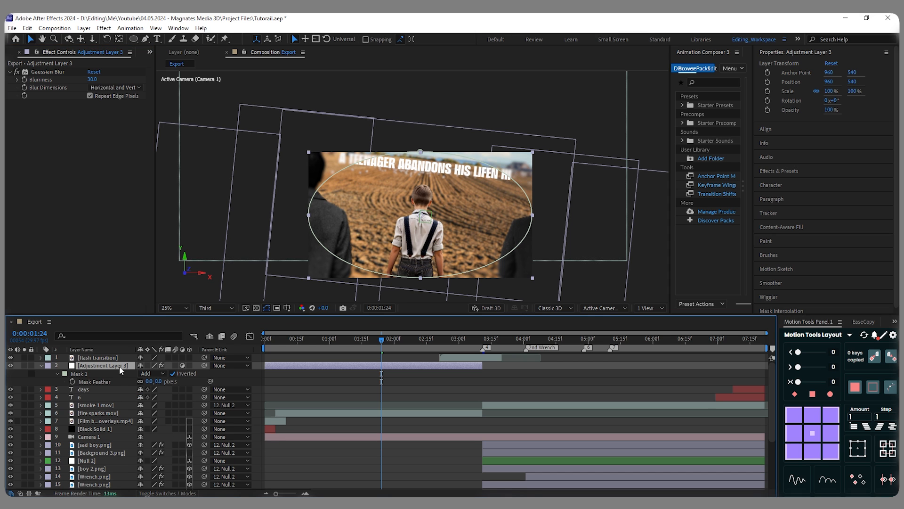
left_click(149, 381)
type("300")
key("Return")
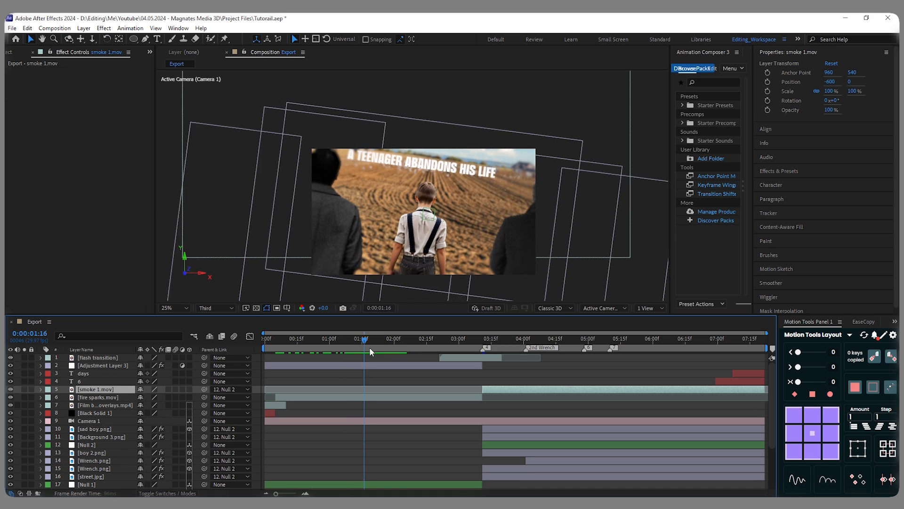
- Reduce the font size of the title's first line, A TEENAGER ABANDONS HIS LIFEN HIS, to 116 px at 0:00:02:12
left_click_drag(370, 348, 429, 336)
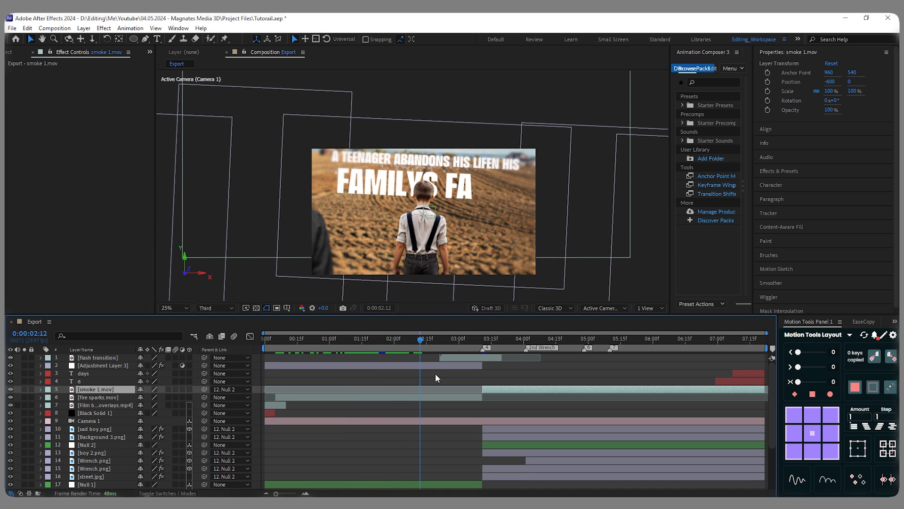
scroll(428, 378, "down", 3)
left_click(429, 429)
double_click(336, 159)
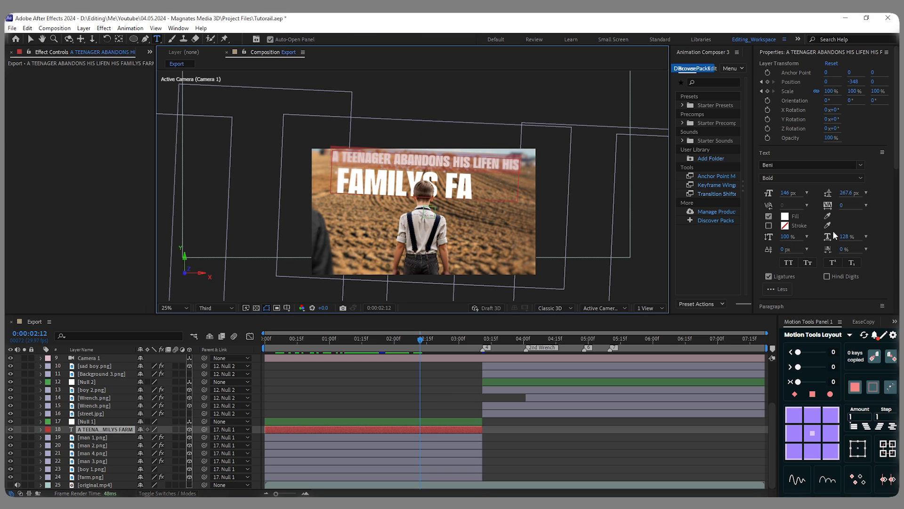
left_click_drag(784, 194, 775, 194)
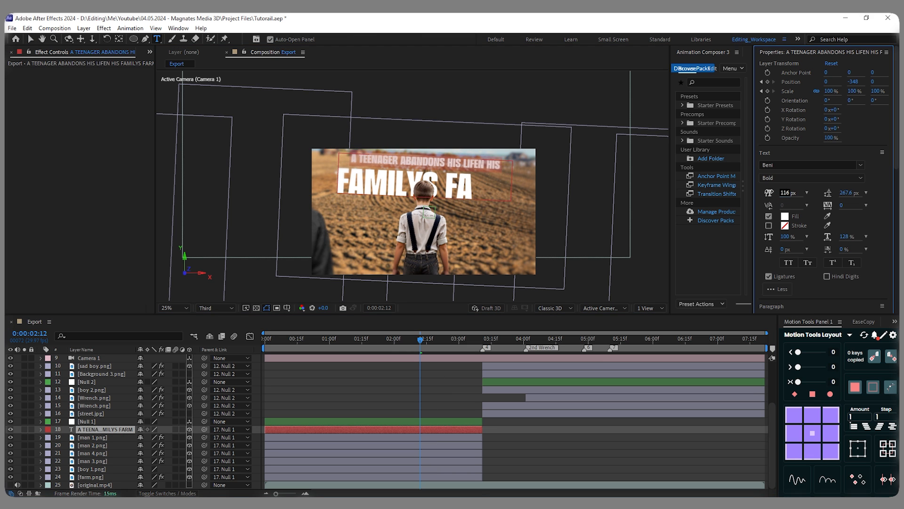
- Enlarge the FAMILYS FARM line of the title and check the text at 0:00:03:01
left_click_drag(492, 183, 336, 181)
left_click_drag(785, 193, 794, 193)
left_click_drag(420, 339, 462, 343)
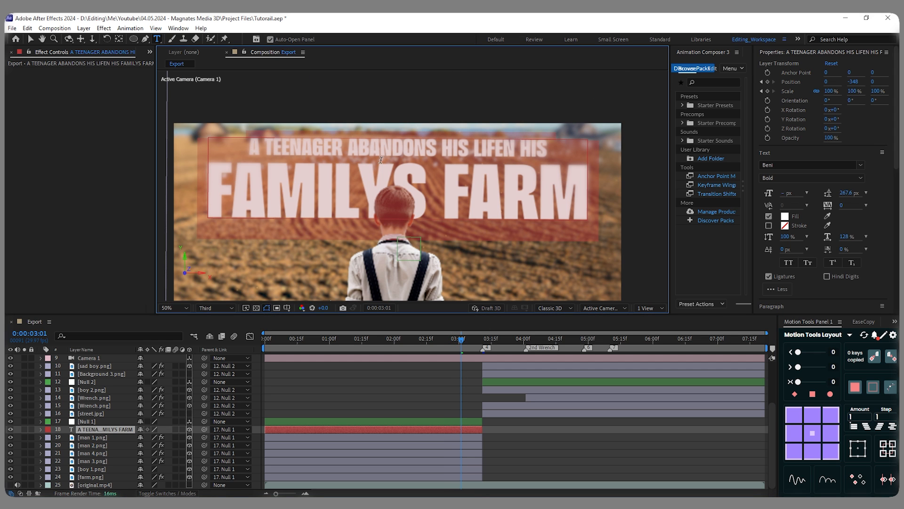
- Set the title text's vertical scale to 122% and its leading to 297.6 px
left_click(785, 236)
left_click_drag(785, 237, 796, 236)
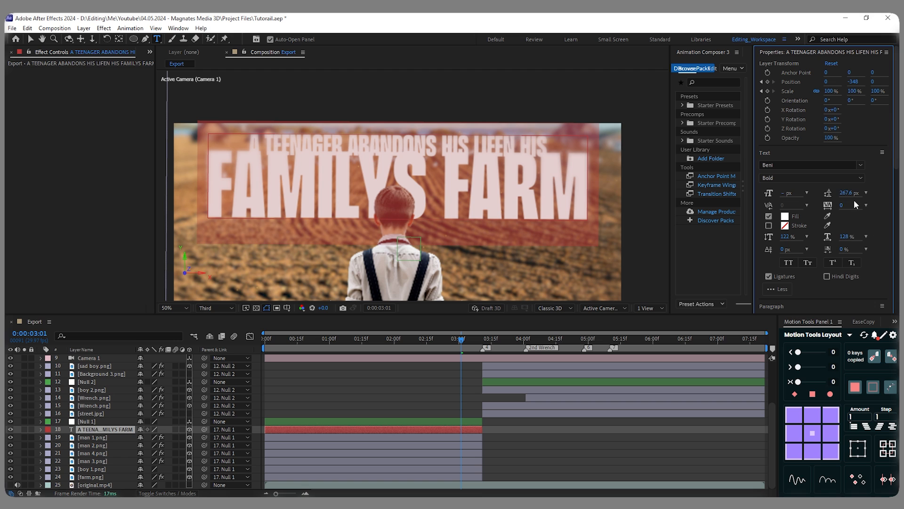
left_click_drag(843, 196, 857, 192)
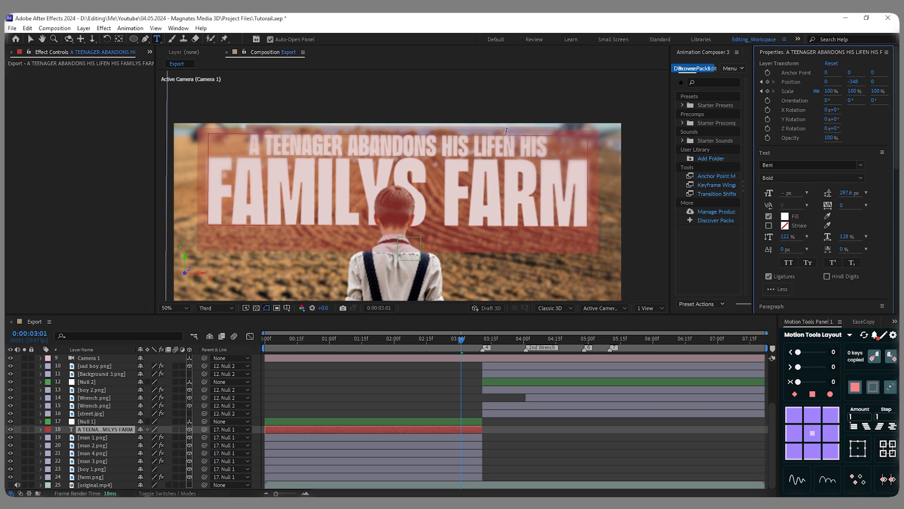
scroll(455, 276, "down", 2)
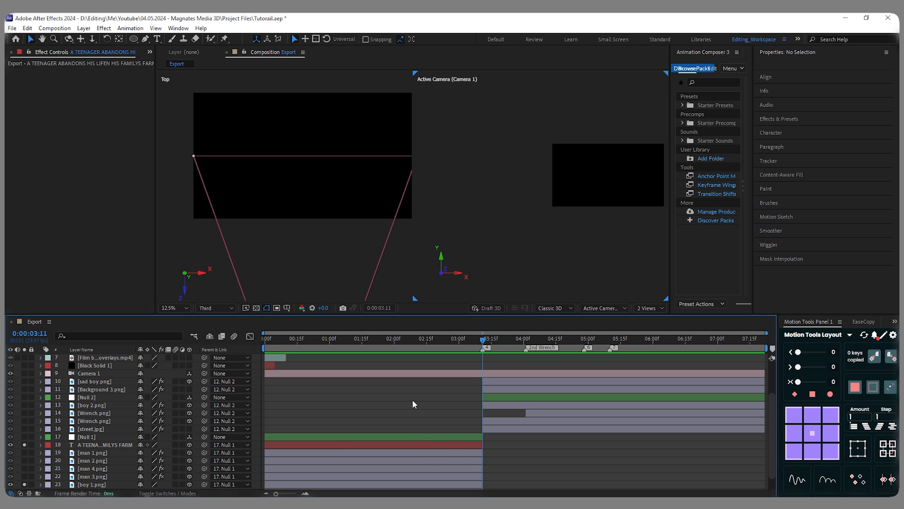
- Switch the composition viewer to a single view and go to 0:00:00:20 in the farm scene
left_click_drag(480, 343, 376, 352)
left_click(651, 308)
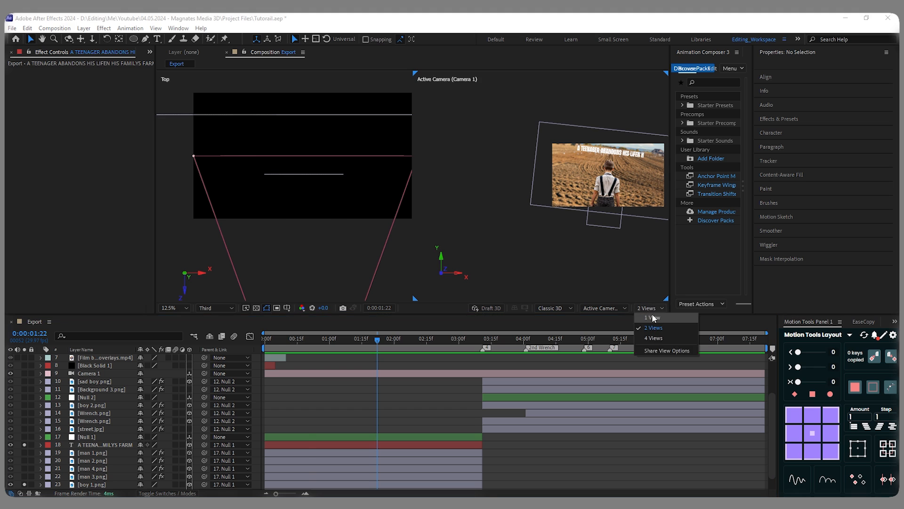
left_click(652, 316)
left_click_drag(309, 340, 280, 393)
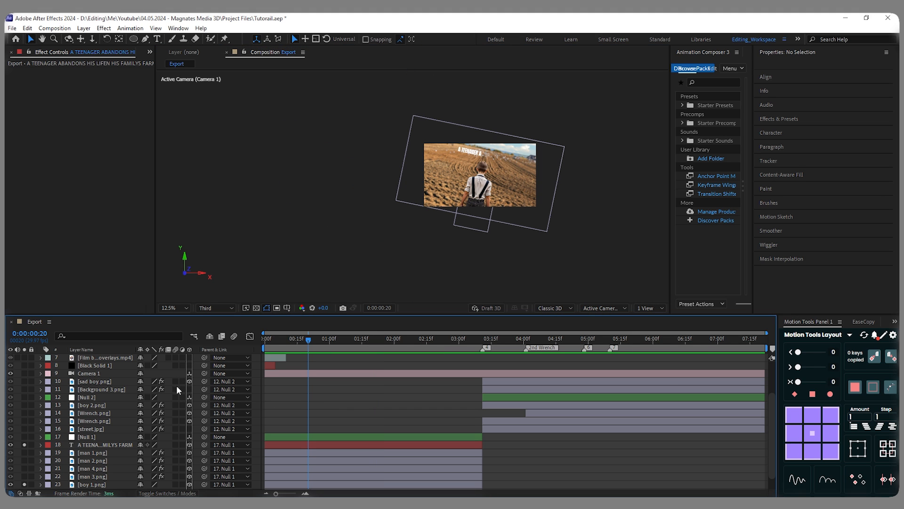
- Enable motion blur on the image, text, footage and adjustment layers, and check the farm scene at 0:00:02:25
left_click_drag(176, 381, 178, 482)
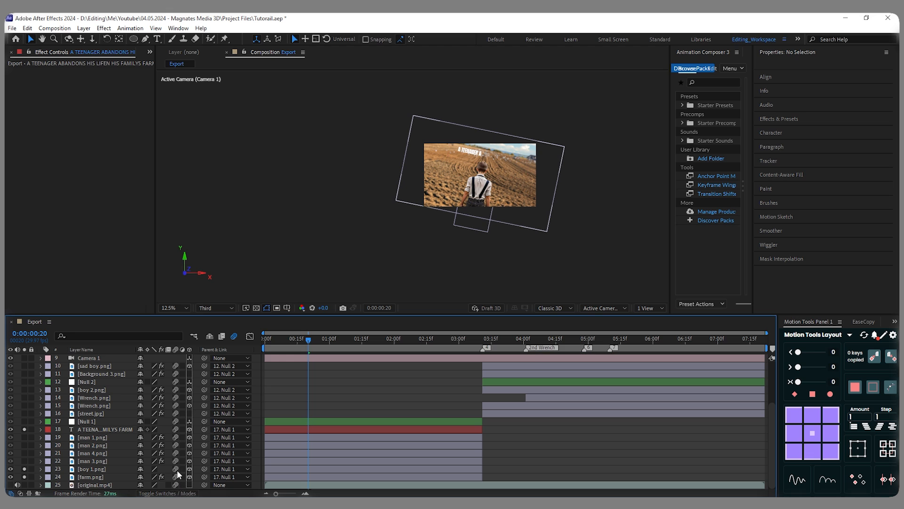
left_click(176, 484)
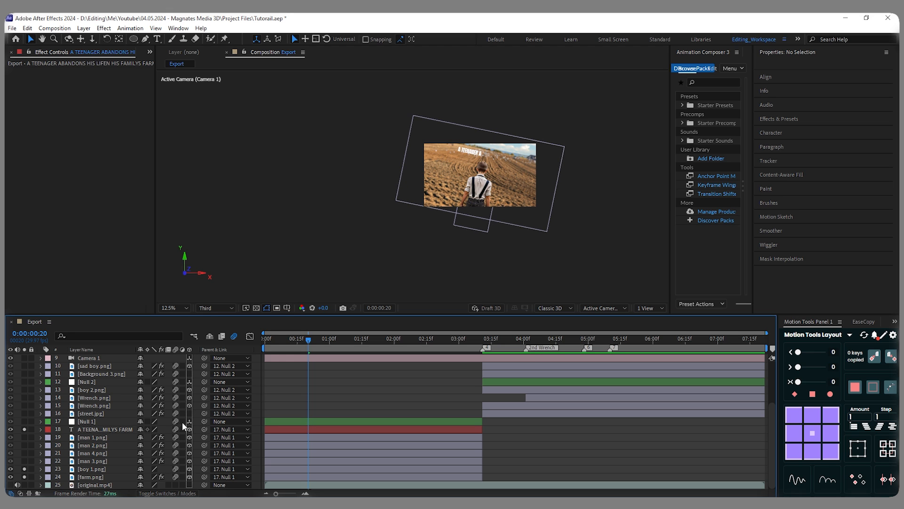
left_click(176, 382)
scroll(177, 392, "up", 4)
left_click(175, 405)
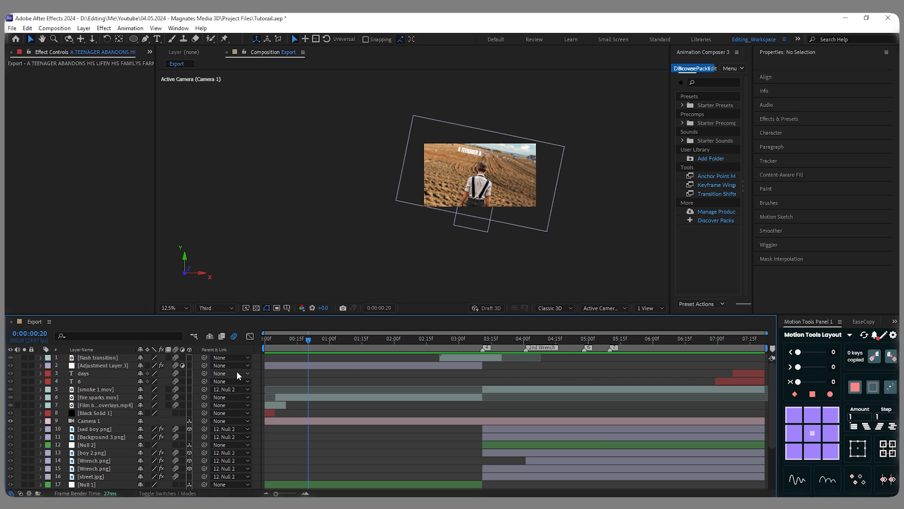
left_click(449, 341)
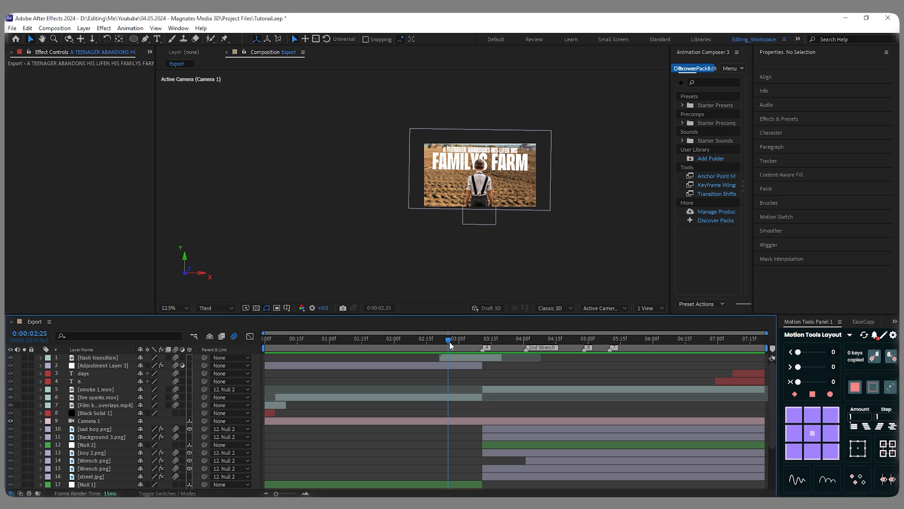